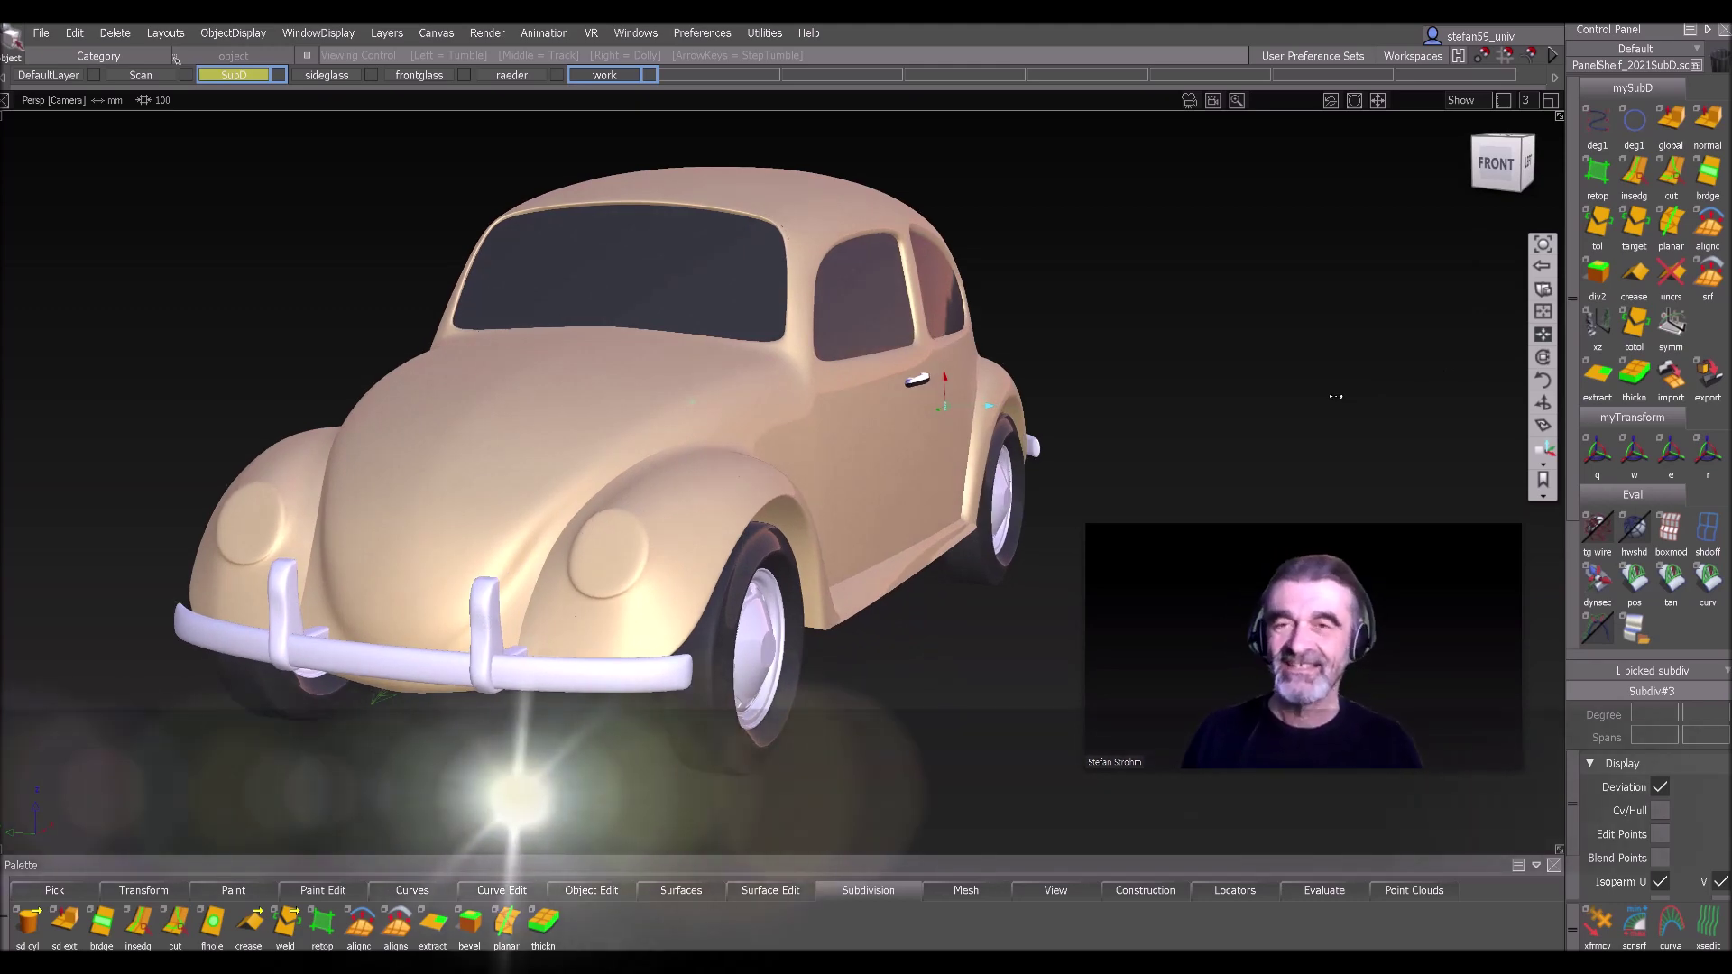
alt+shift+drag(1336, 396, 1305, 367)
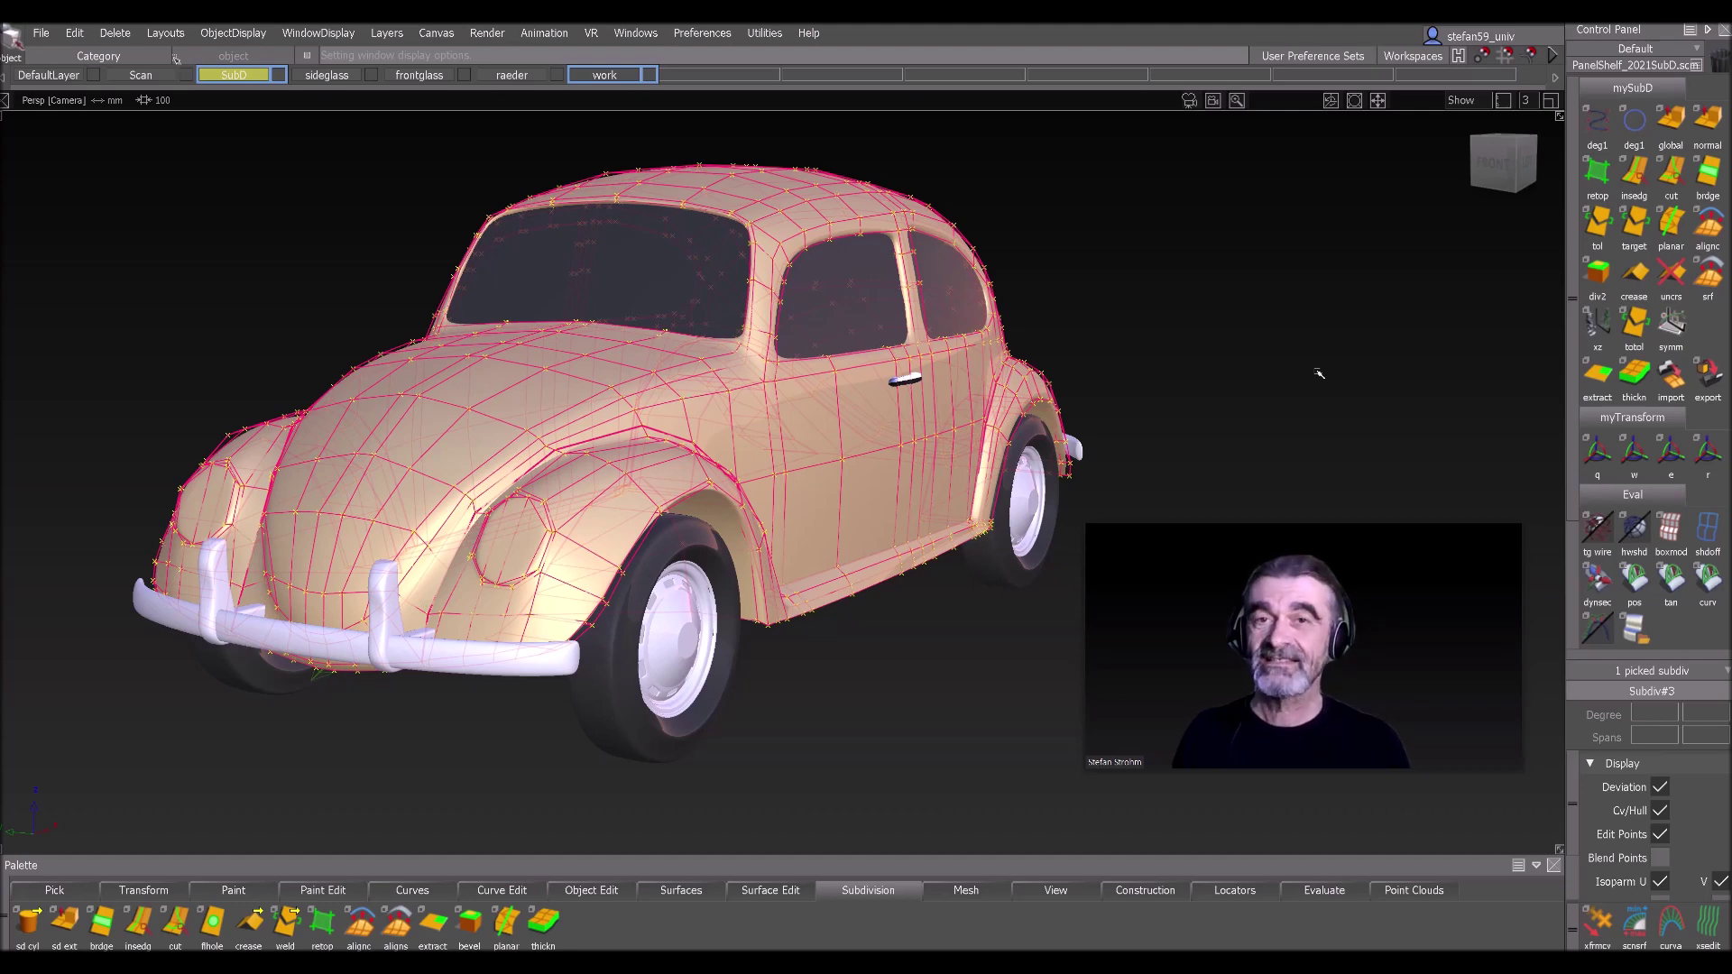
alt+shift+drag(1241, 387, 1150, 412)
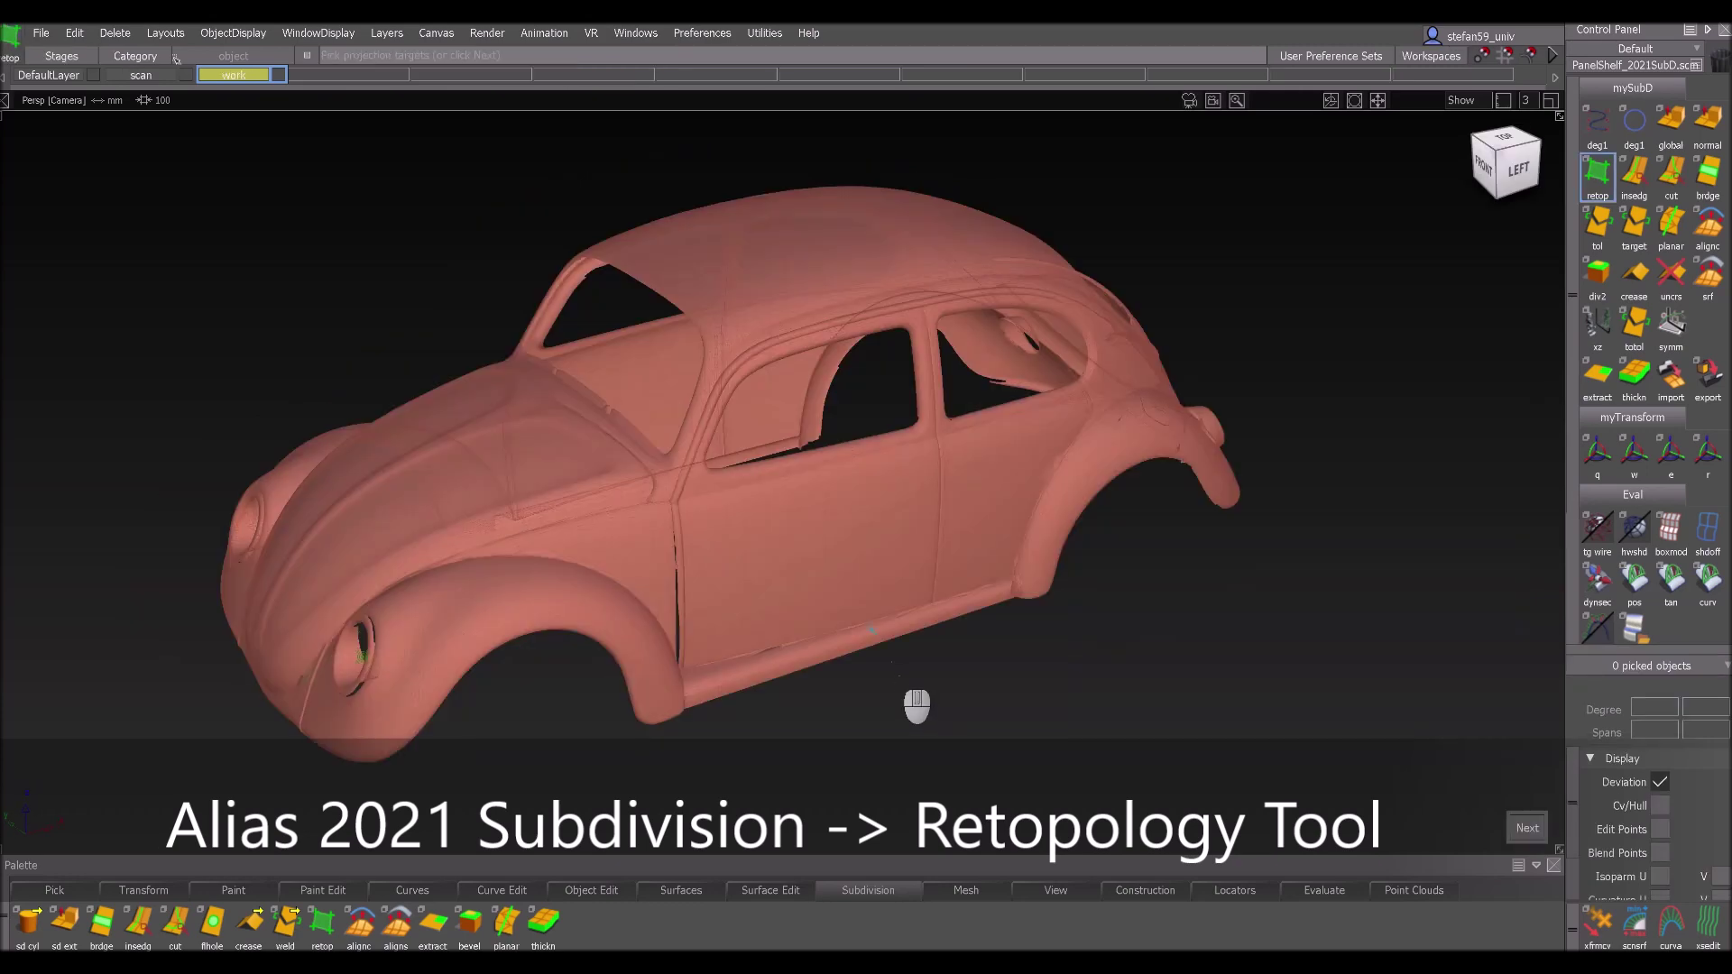
- Start the Retopology tool with the car body scan as projection target and no existing subdivision object picked
alt+shift+drag(795, 555, 931, 568)
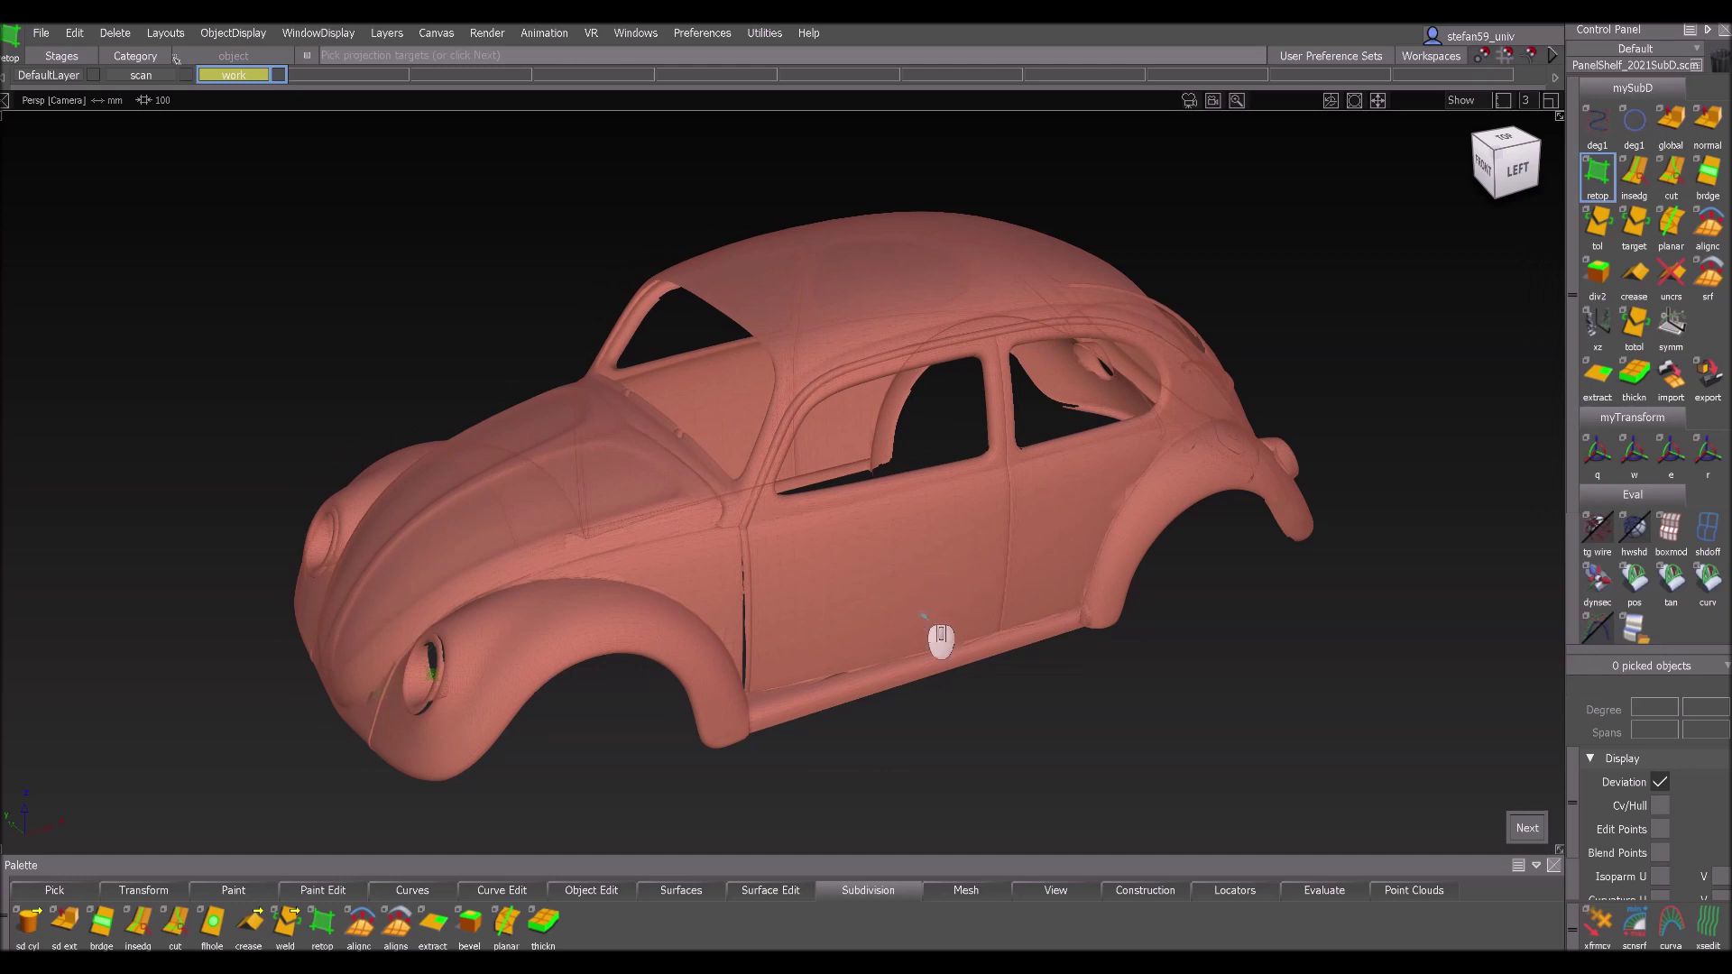
click(895, 557)
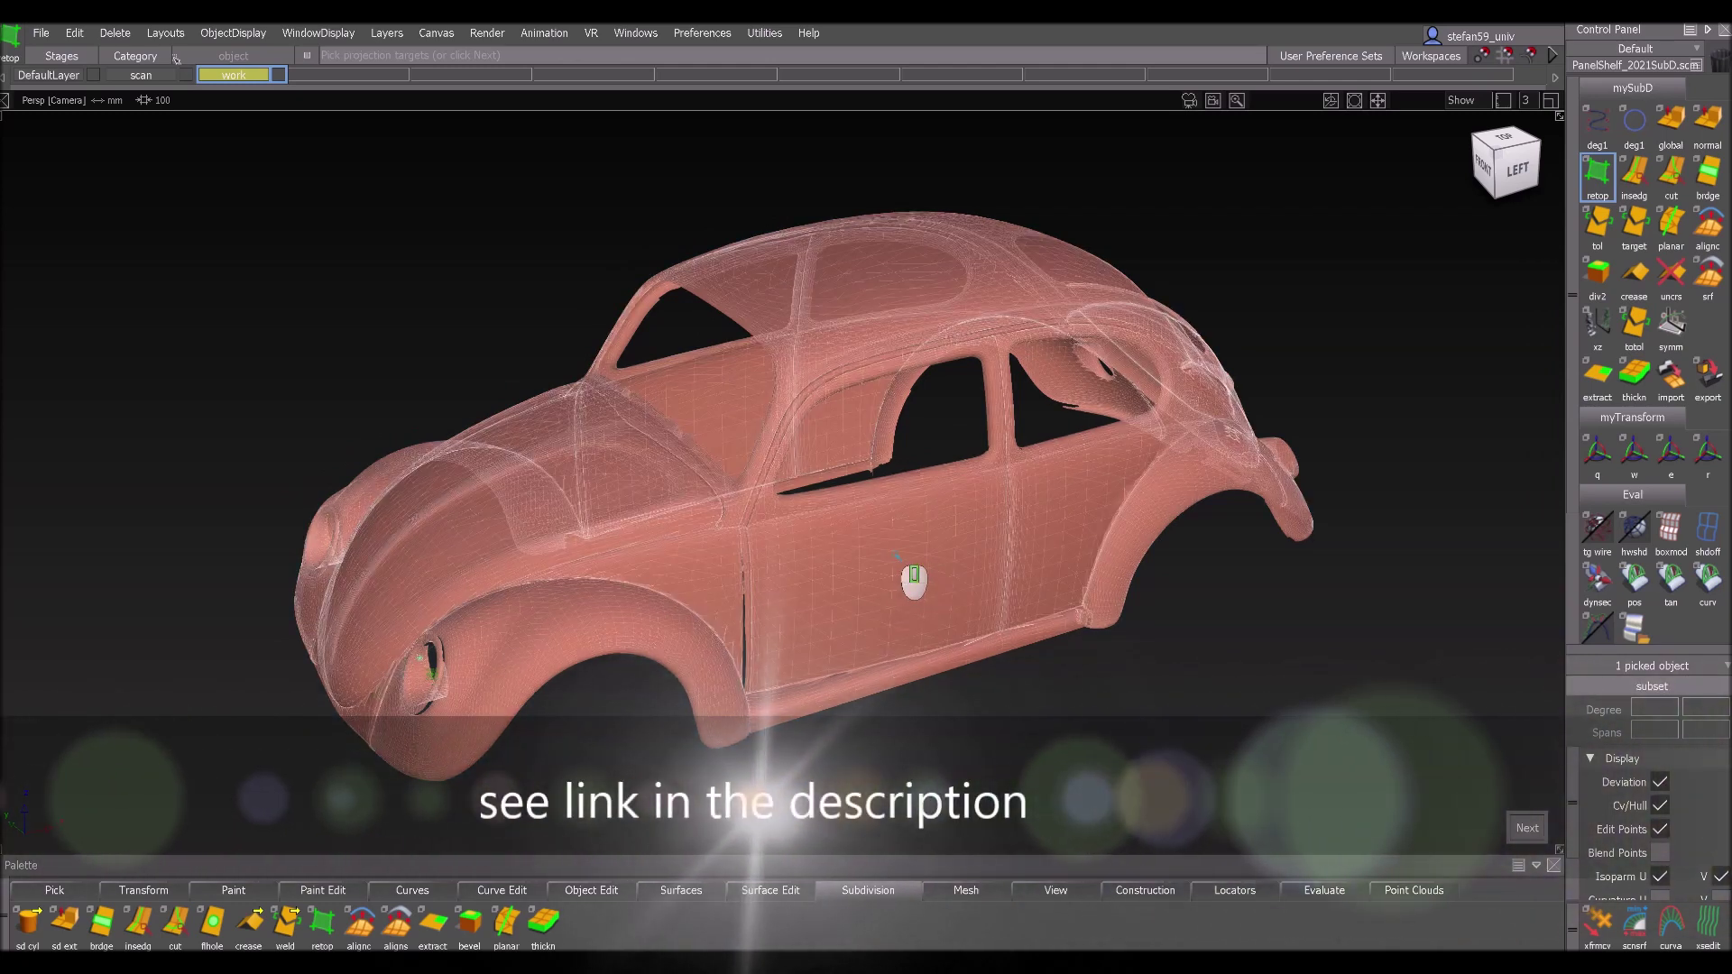
shift+click(896, 556)
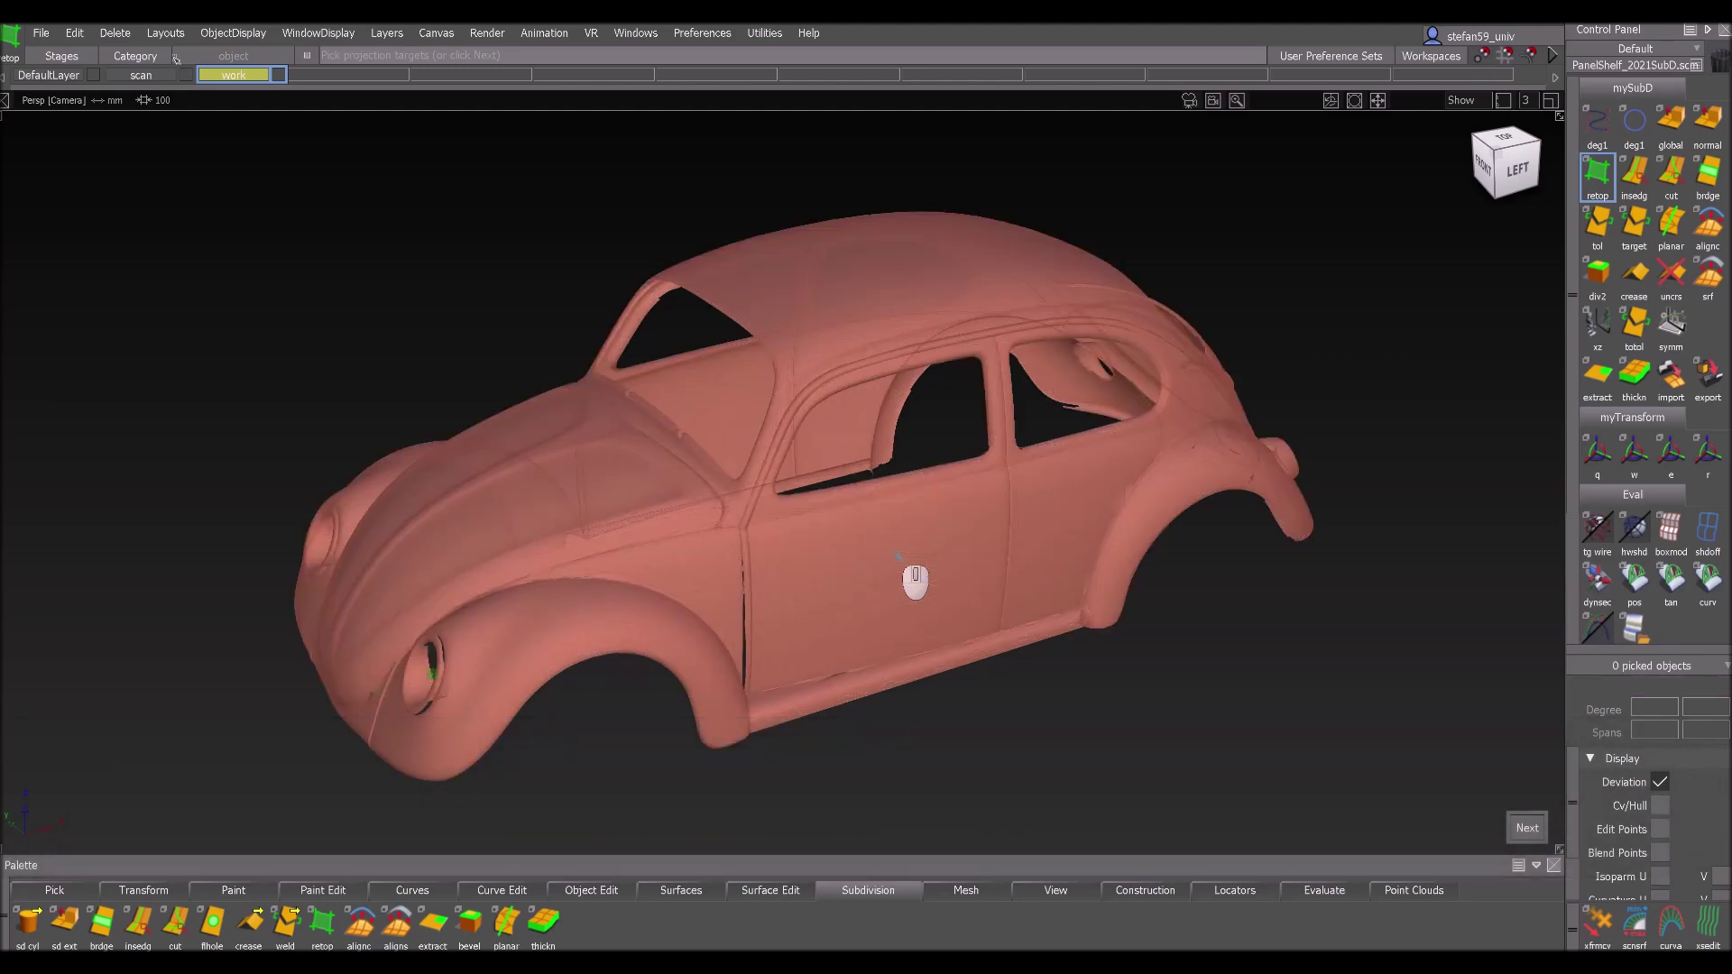
click(1591, 248)
click(886, 586)
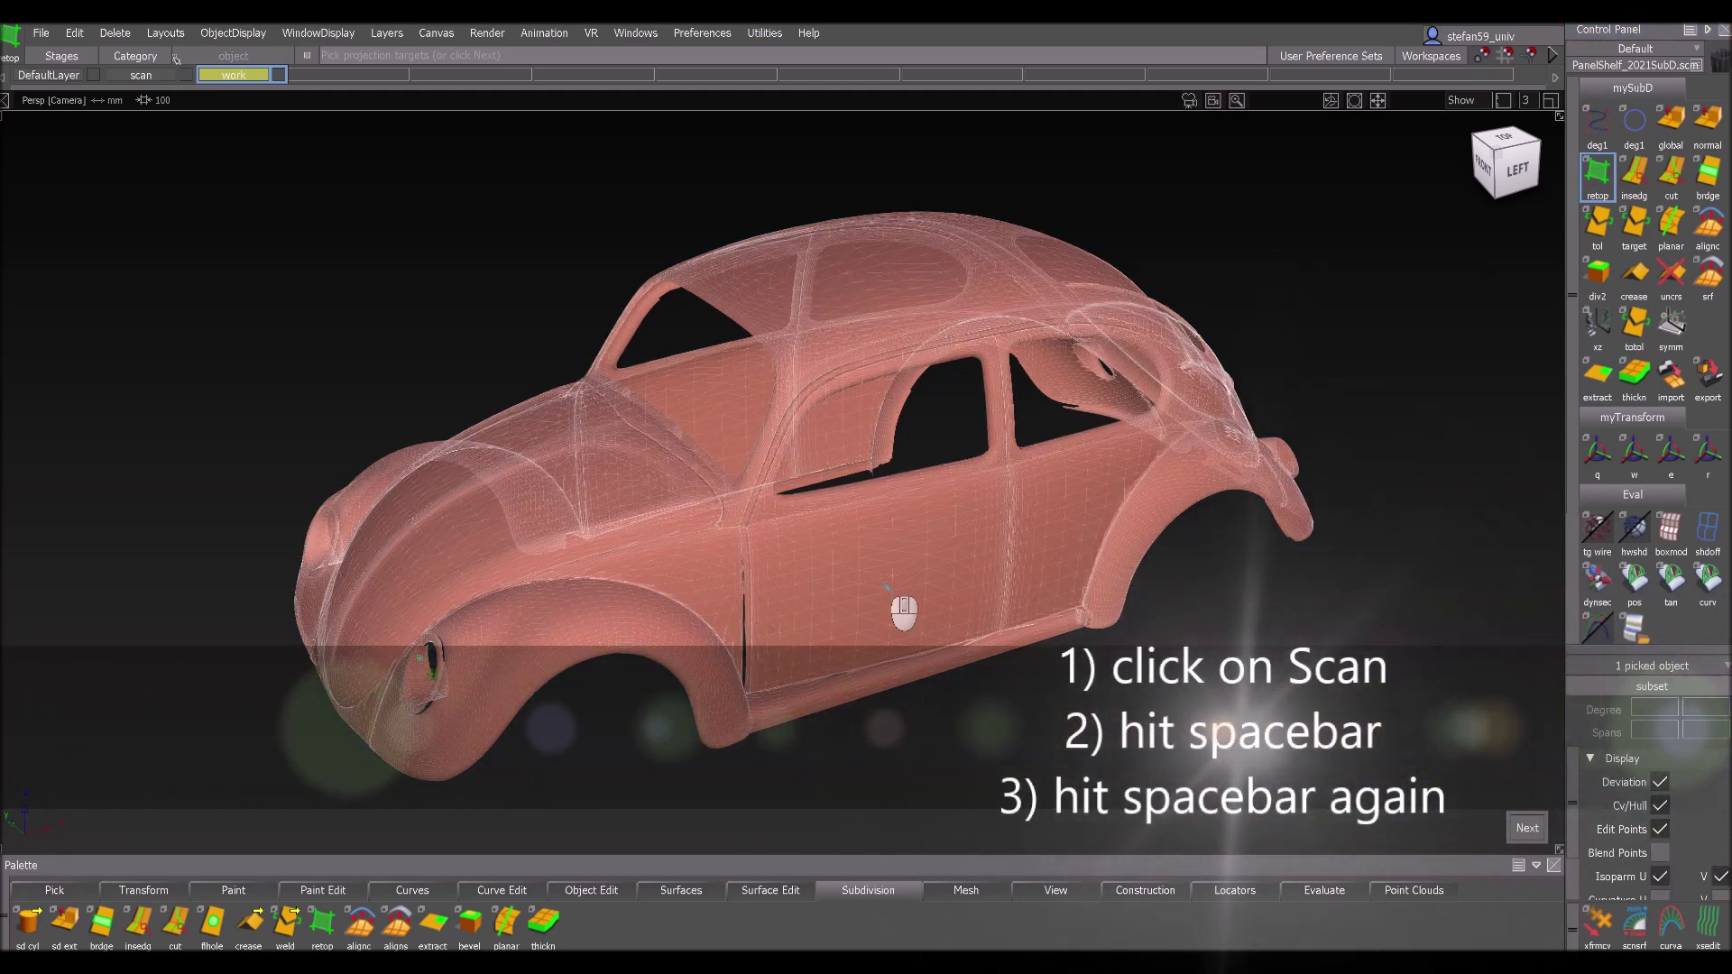
key(space)
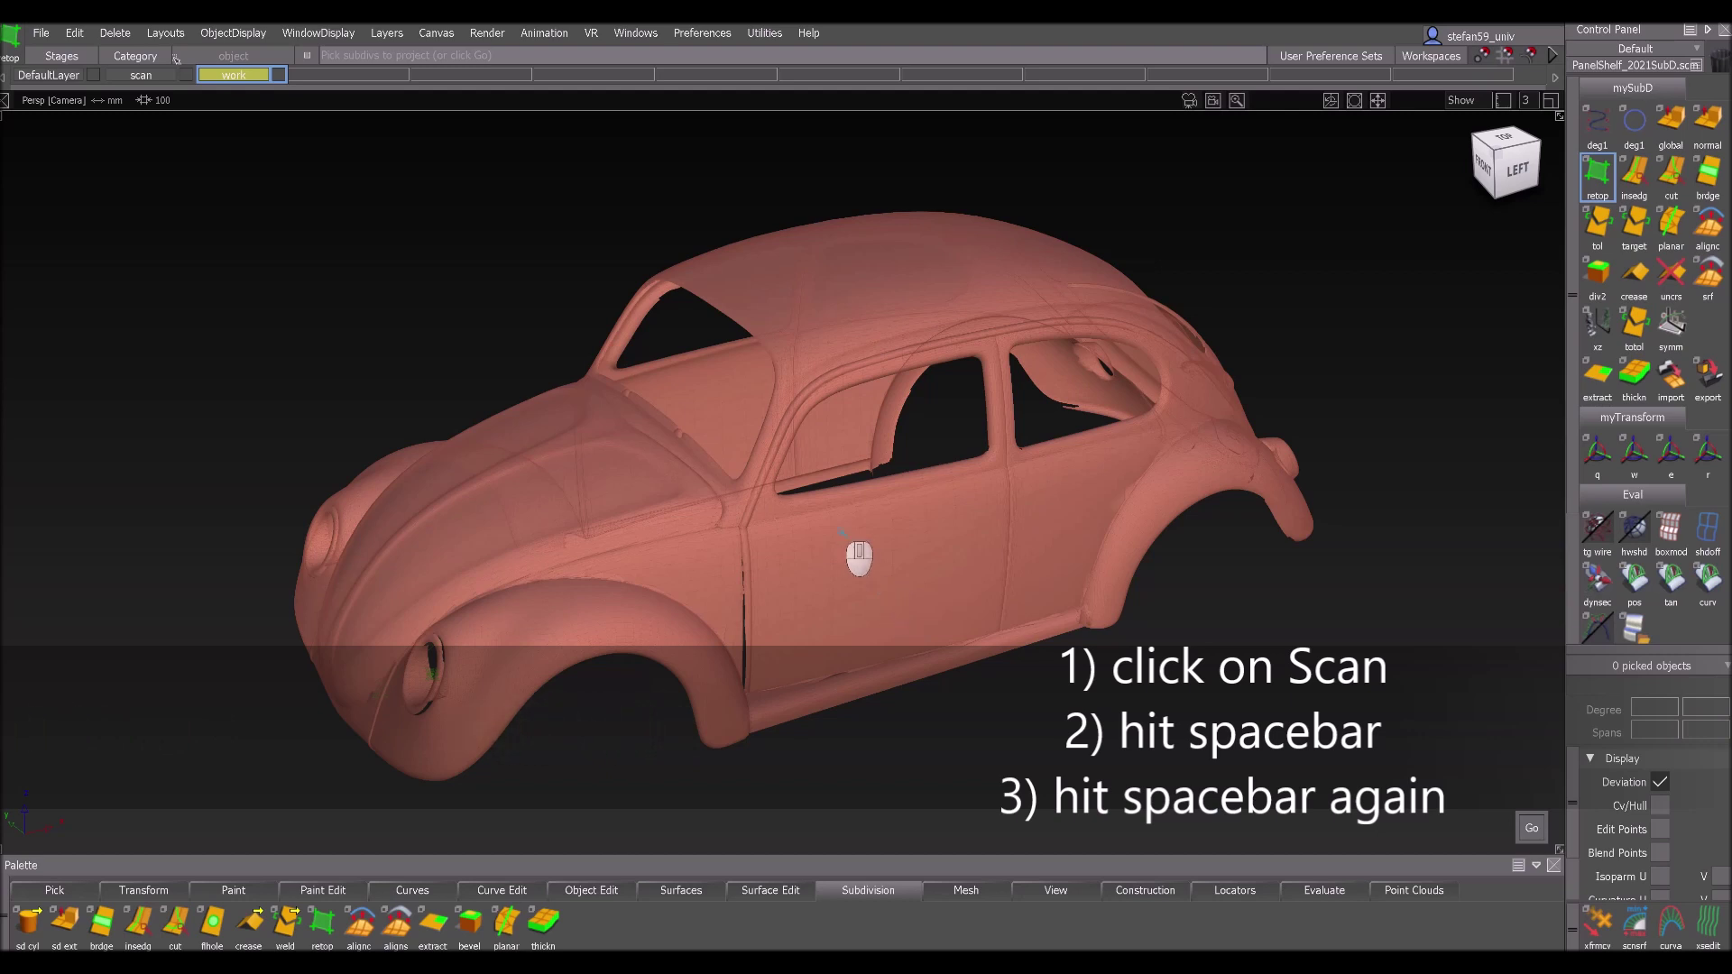
key(space)
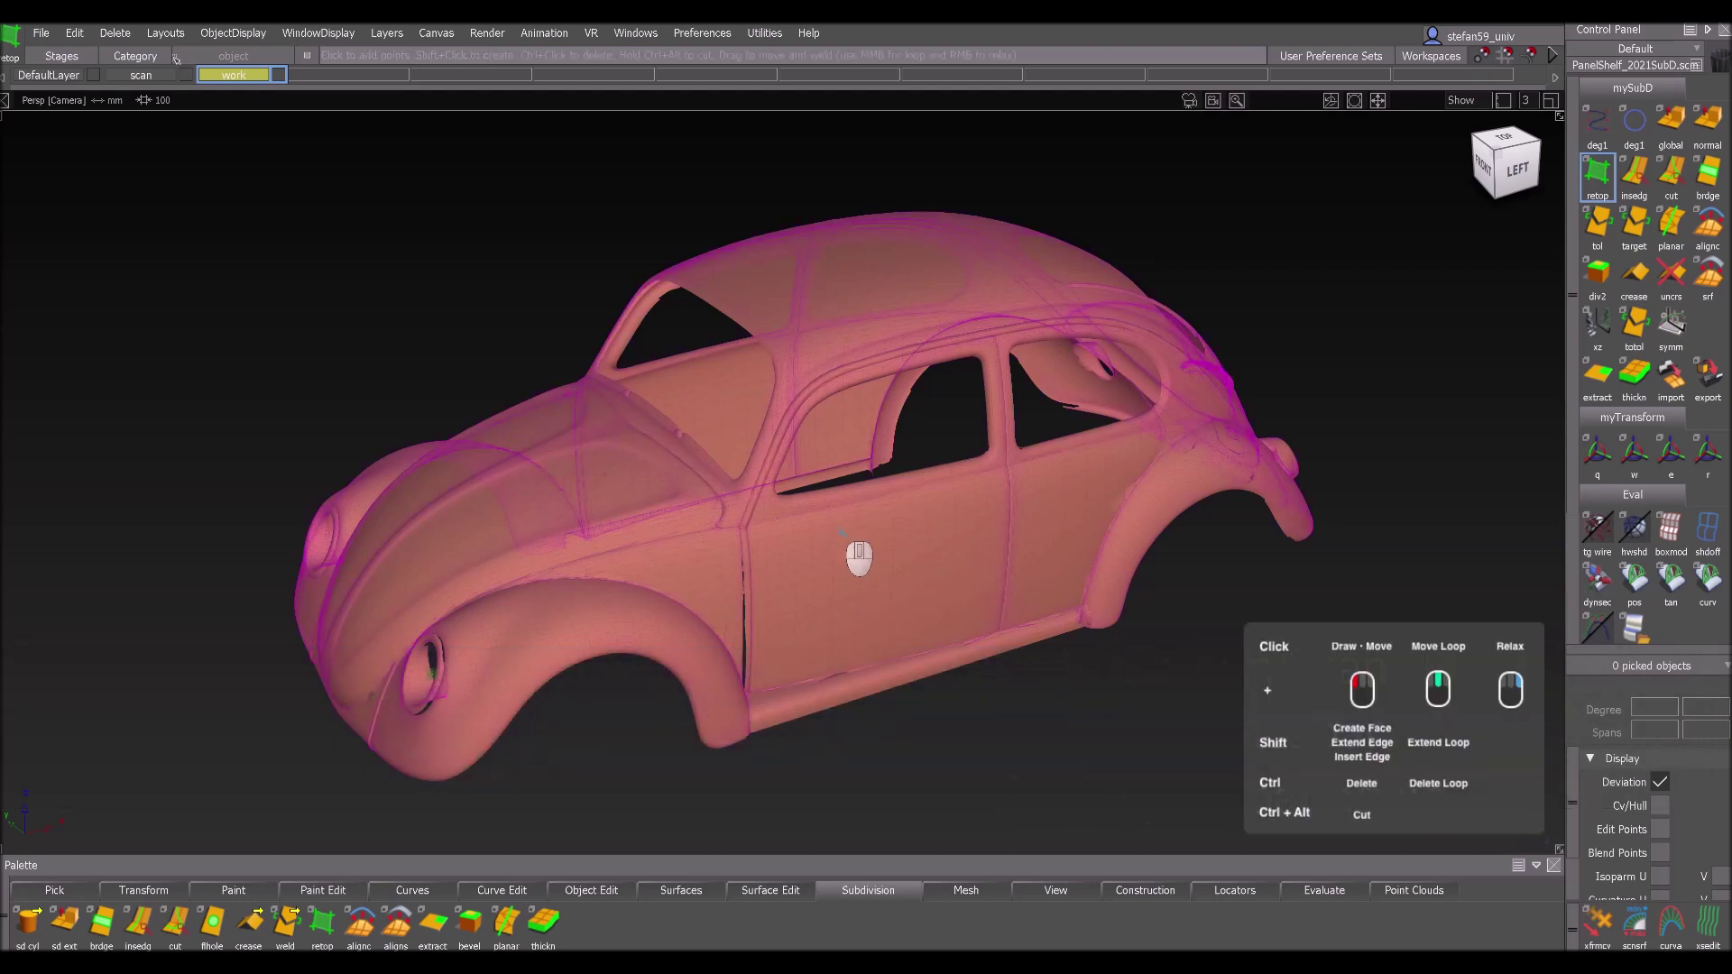
- Place two rows of five points along one half of the roof and create four quad faces between them
alt+shift+drag(945, 418, 787, 386)
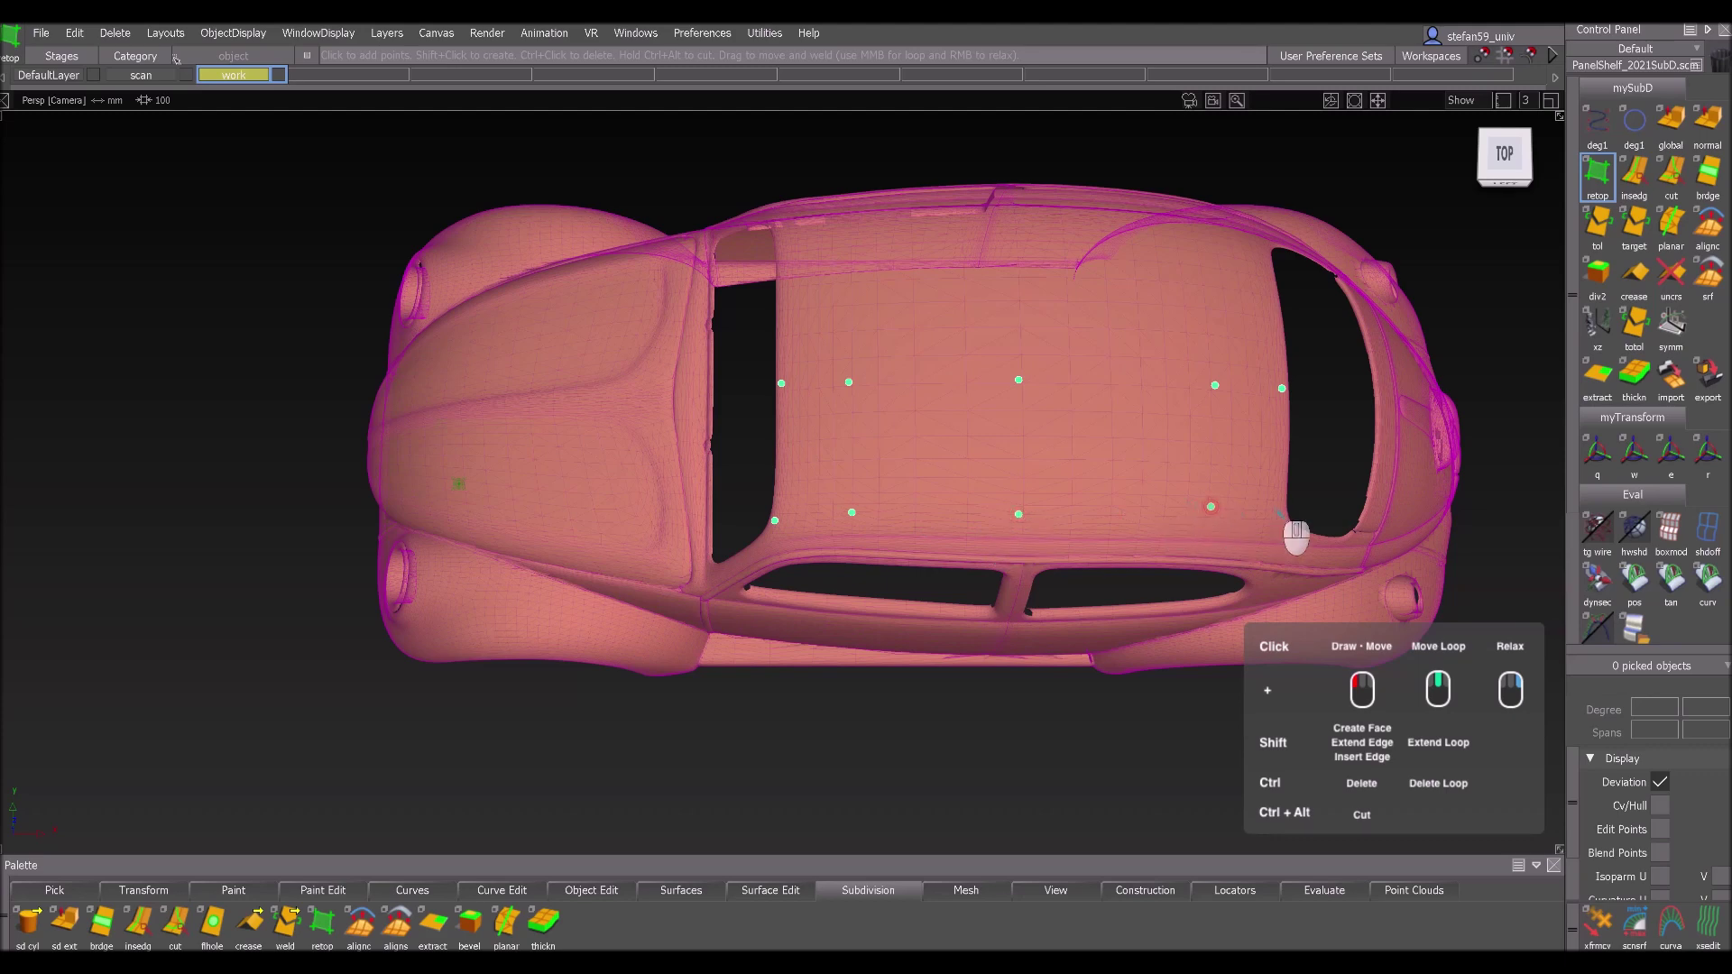
shift+click(810, 460)
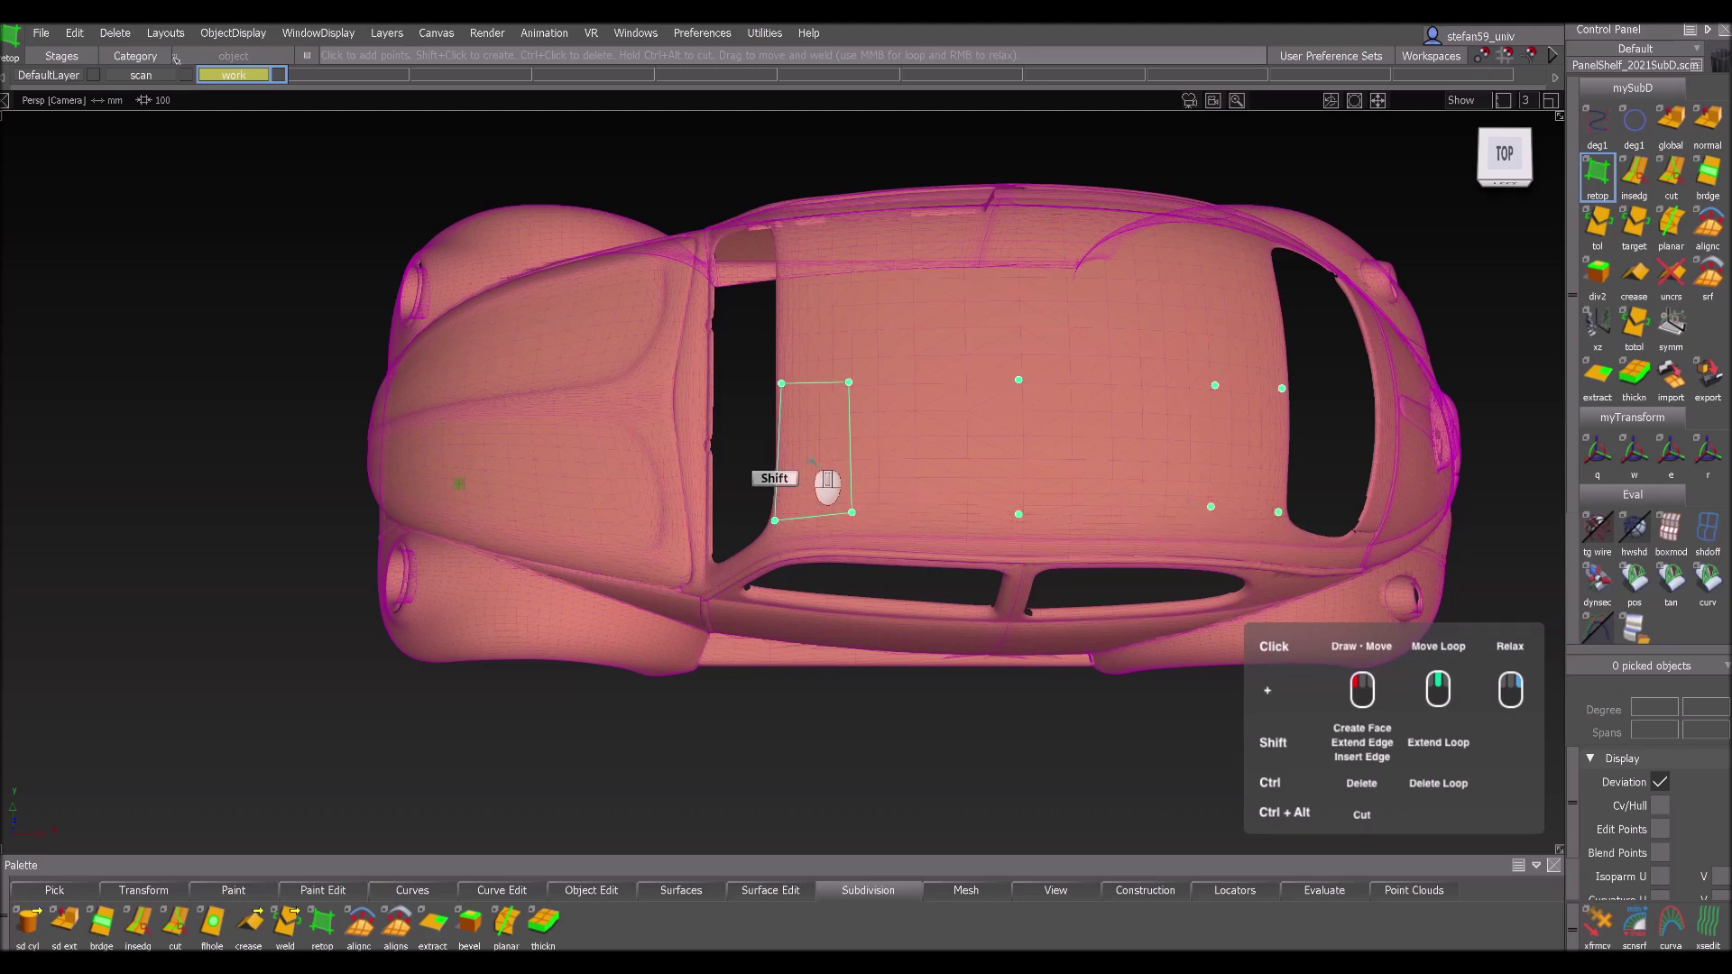
shift+click(934, 446)
shift+click(1089, 449)
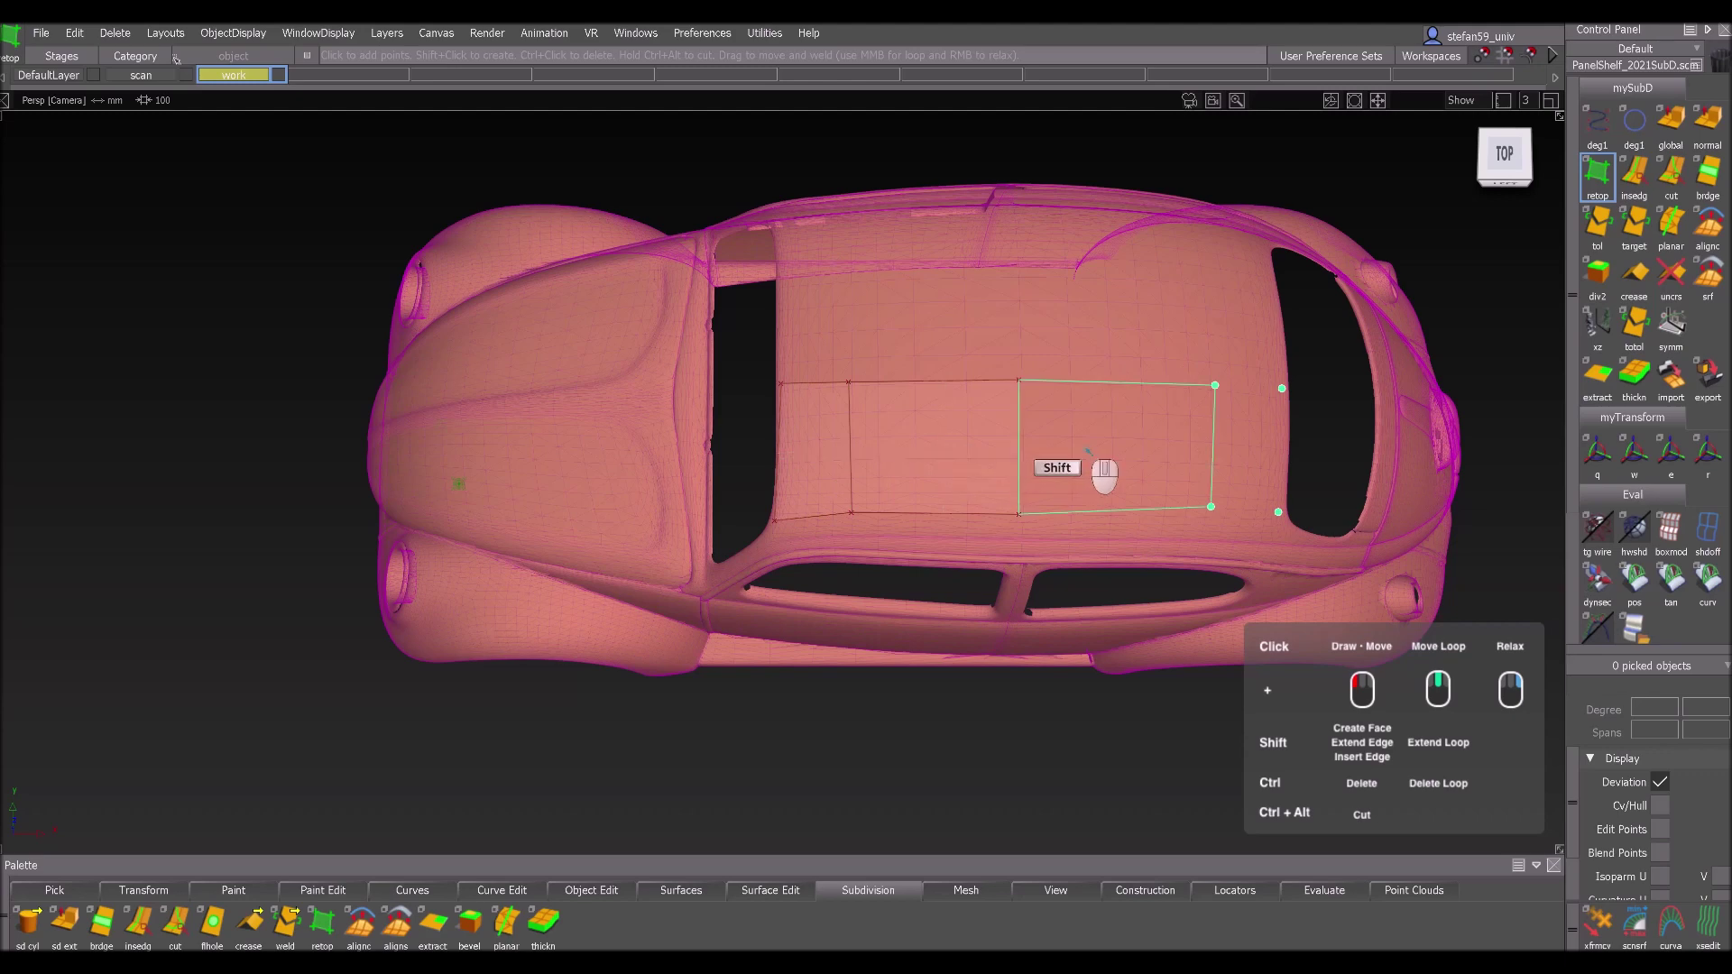
shift+click(1250, 451)
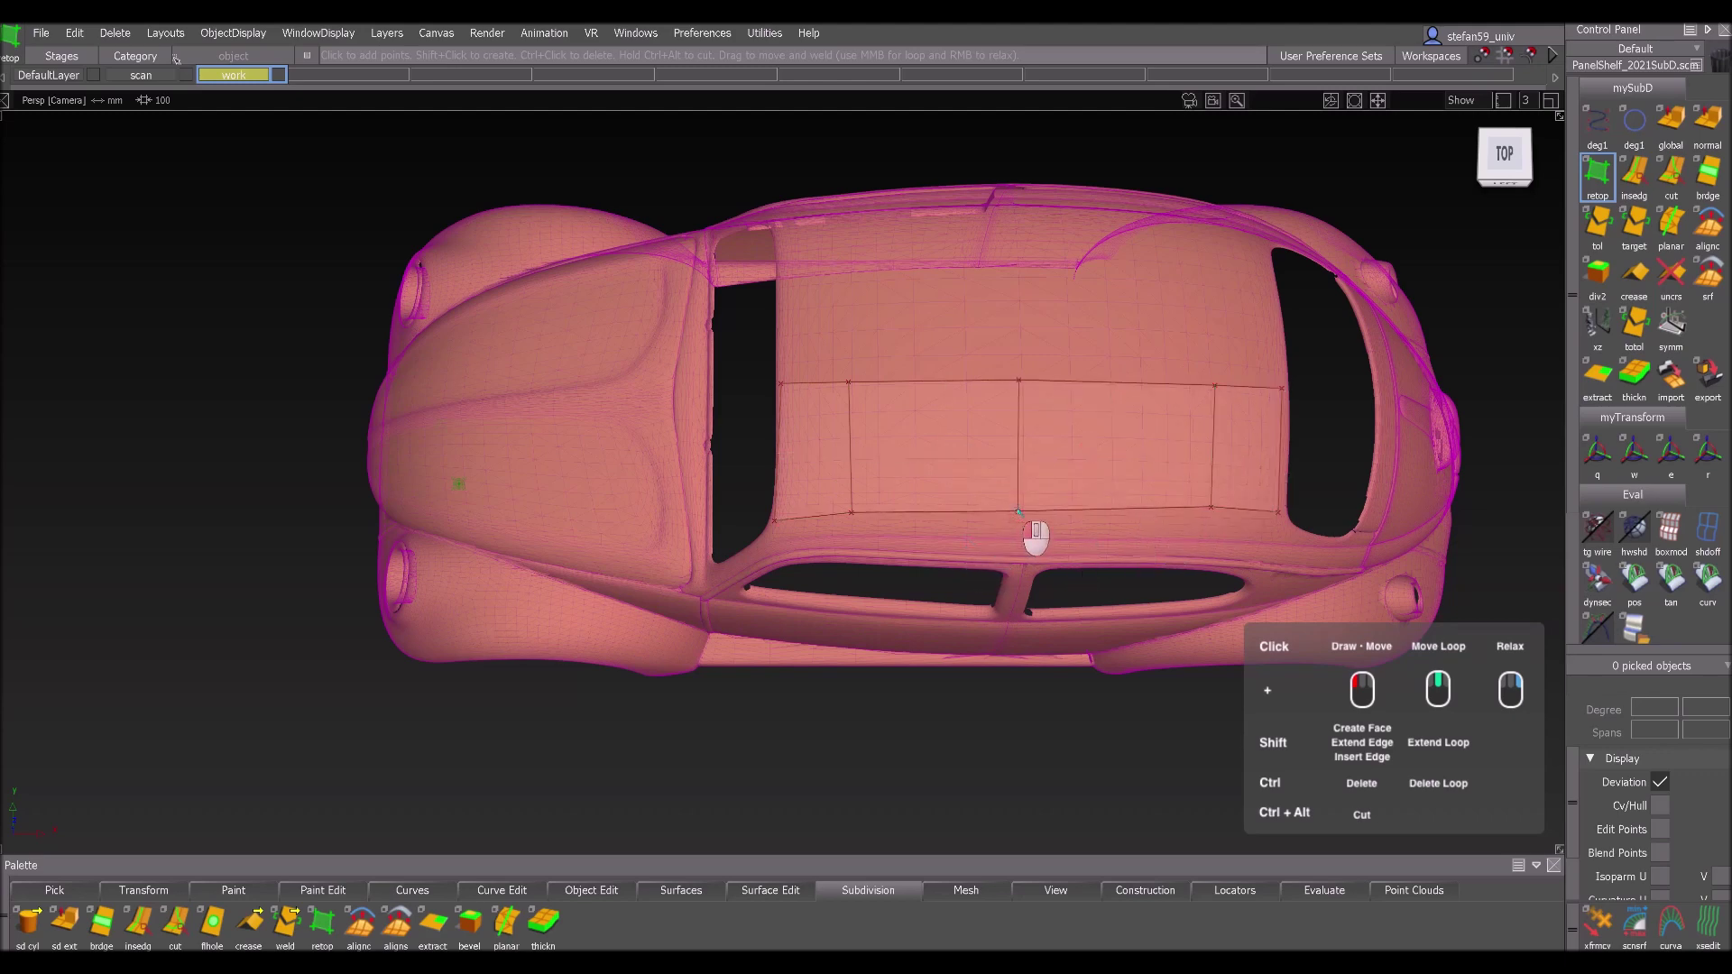
drag(1236, 510, 1242, 515)
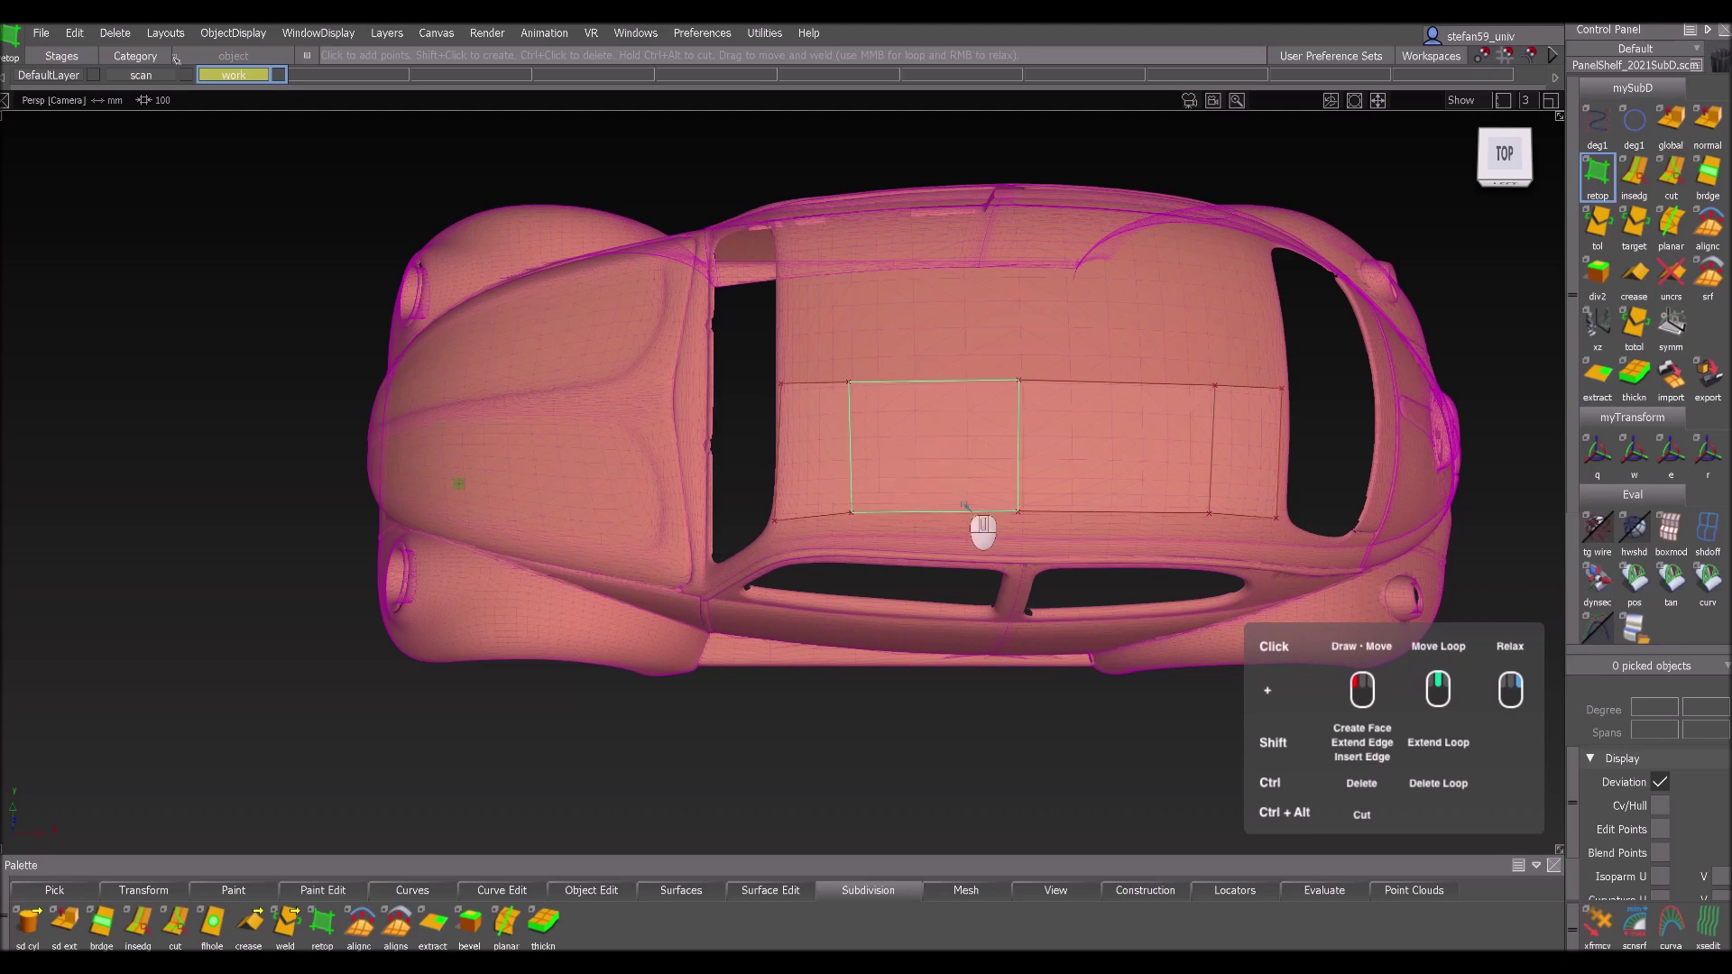
- Extend the roof mesh's outer edge loop by two rows of faces toward the gutter above the side windows
alt+shift+drag(970, 478, 970, 257)
alt+shift+right_drag(830, 521, 904, 517)
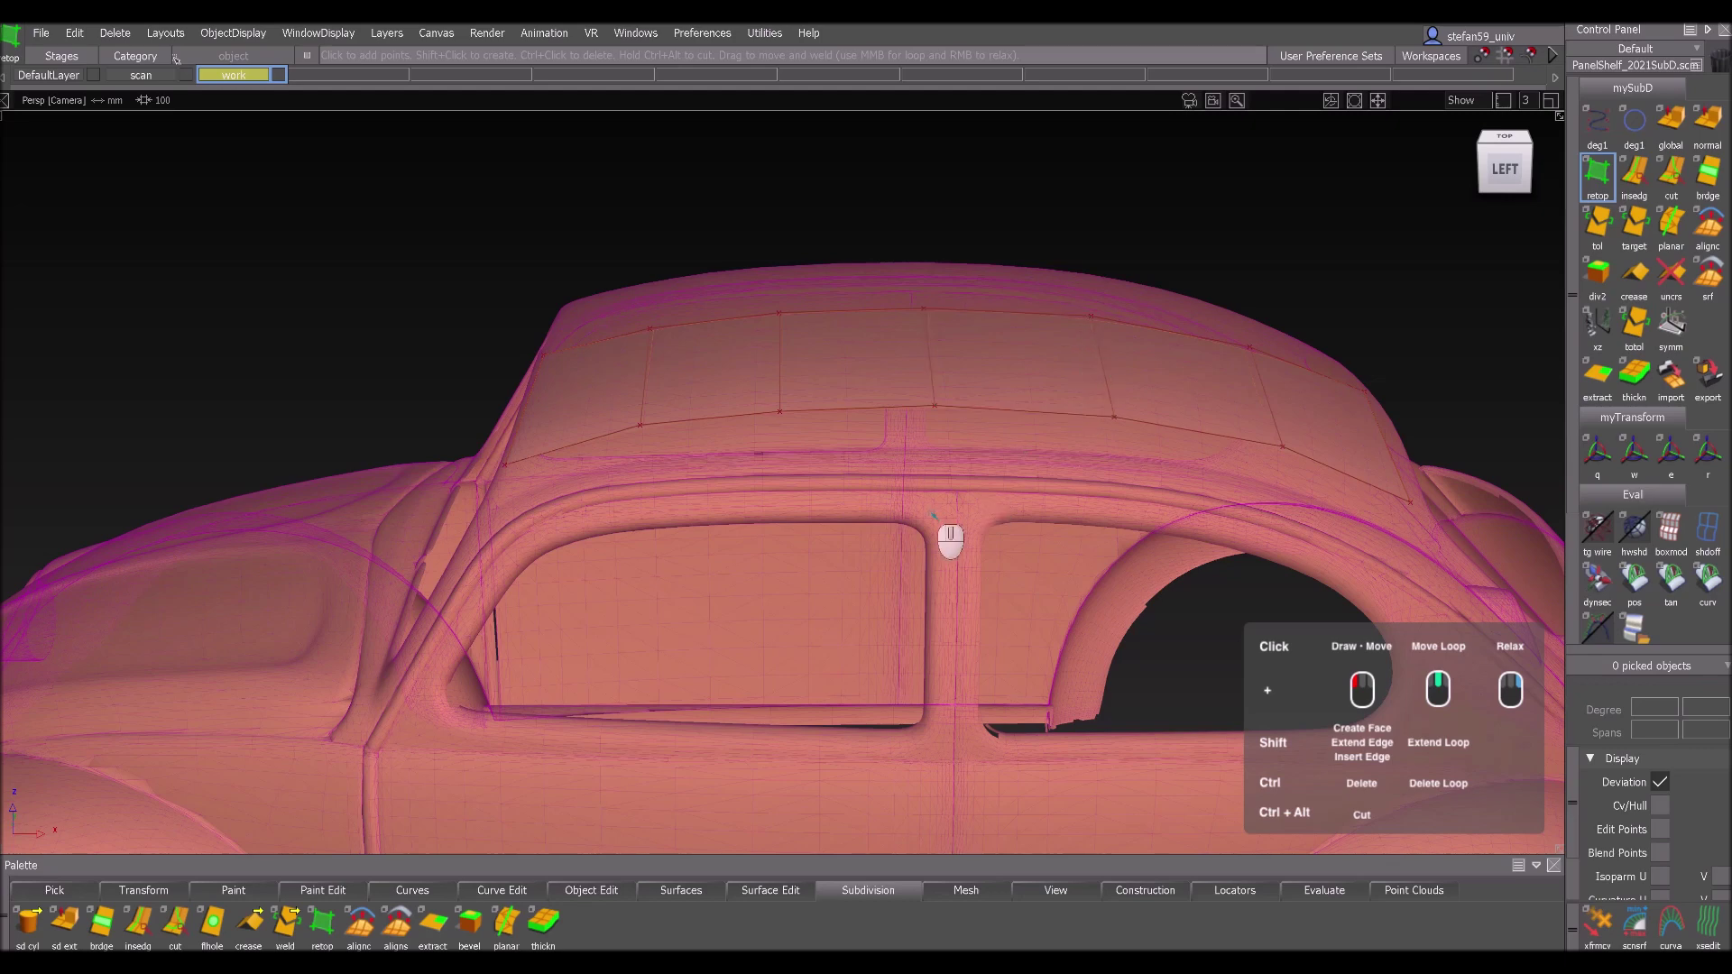
alt+shift+drag(884, 442, 919, 496)
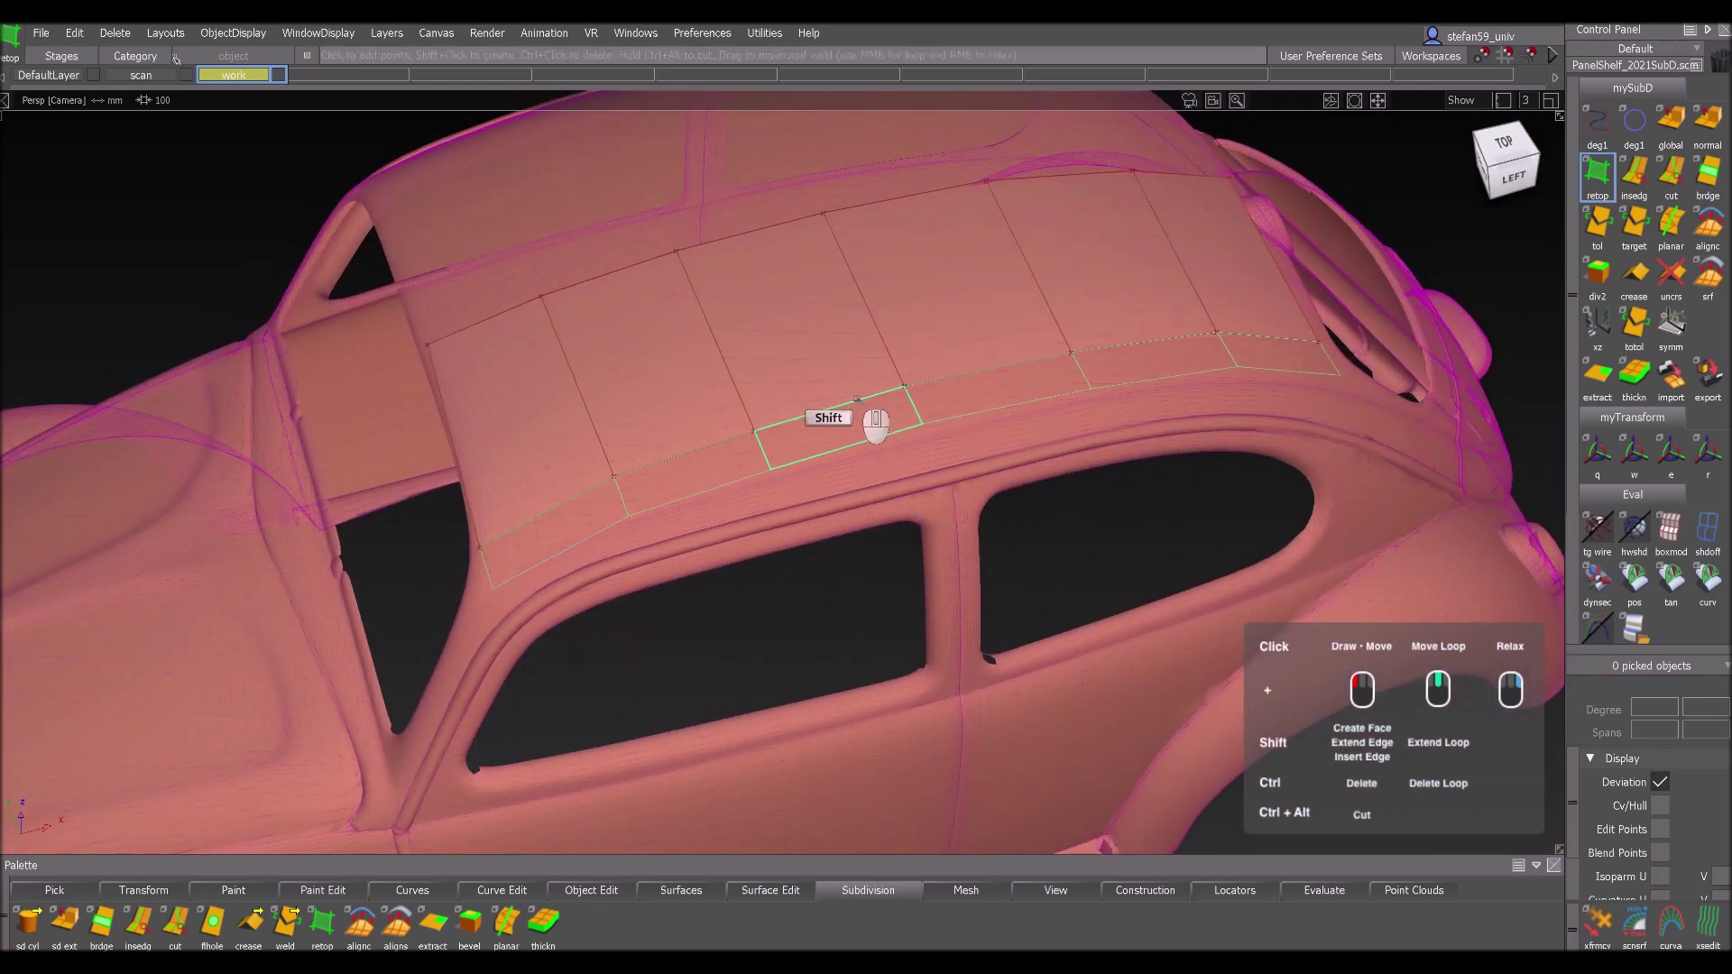
shift+middle_drag(850, 403, 859, 439)
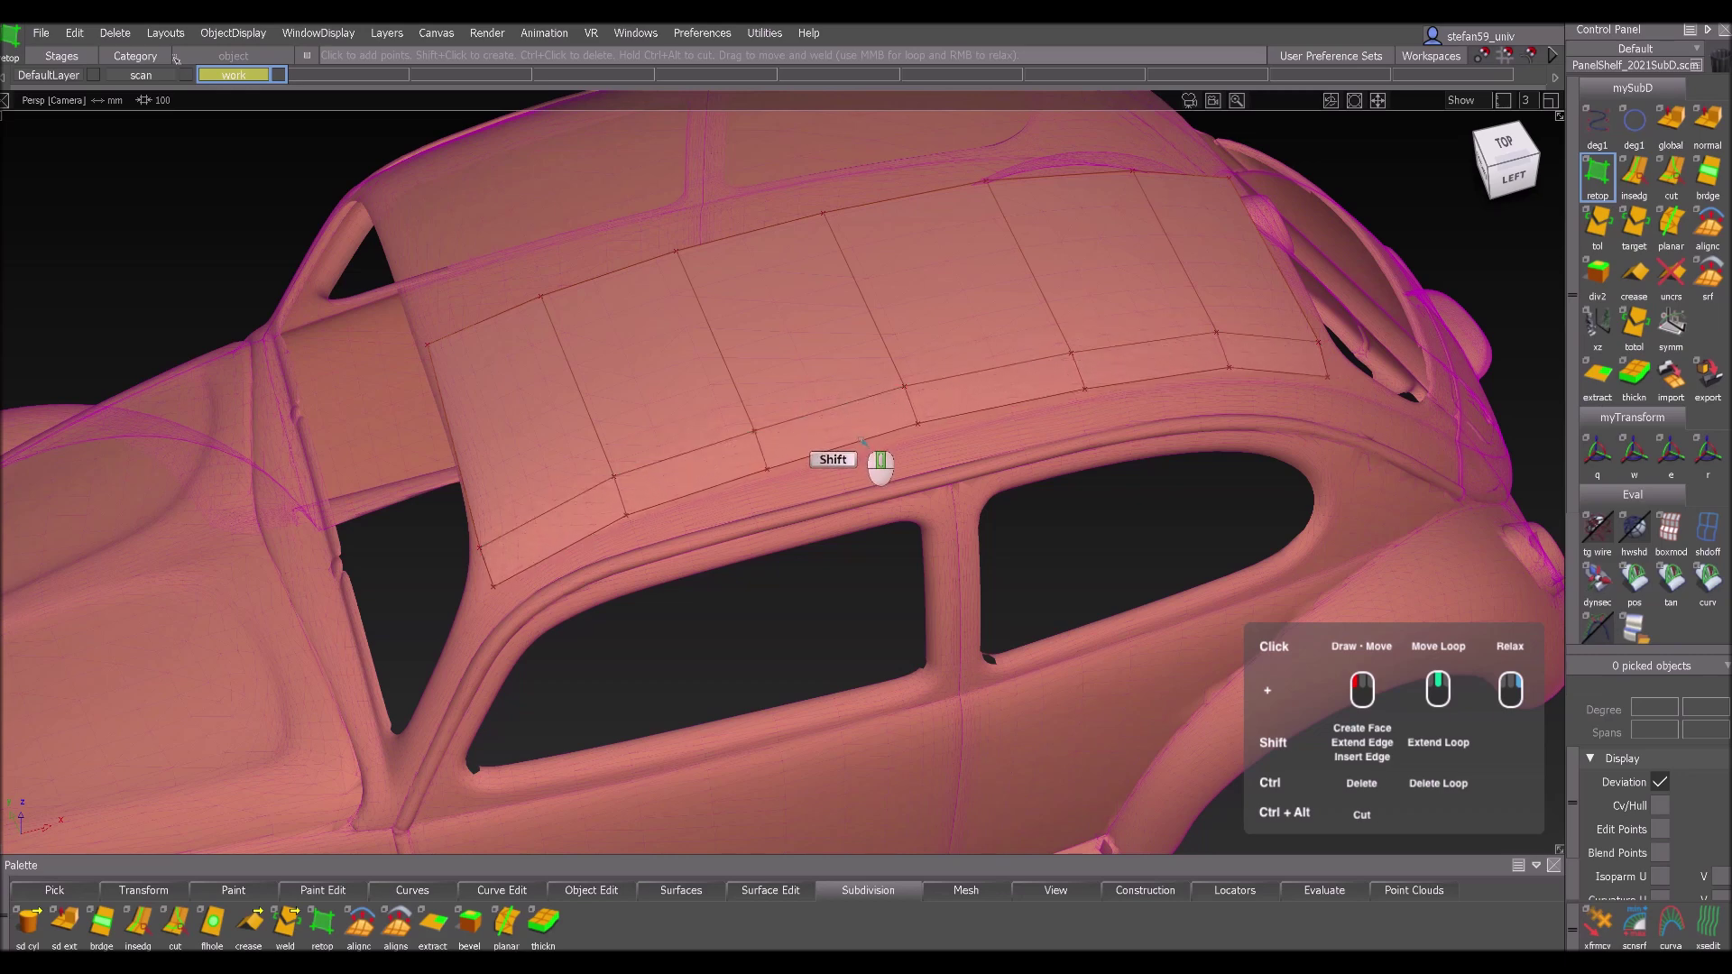
alt+shift+drag(873, 487, 963, 492)
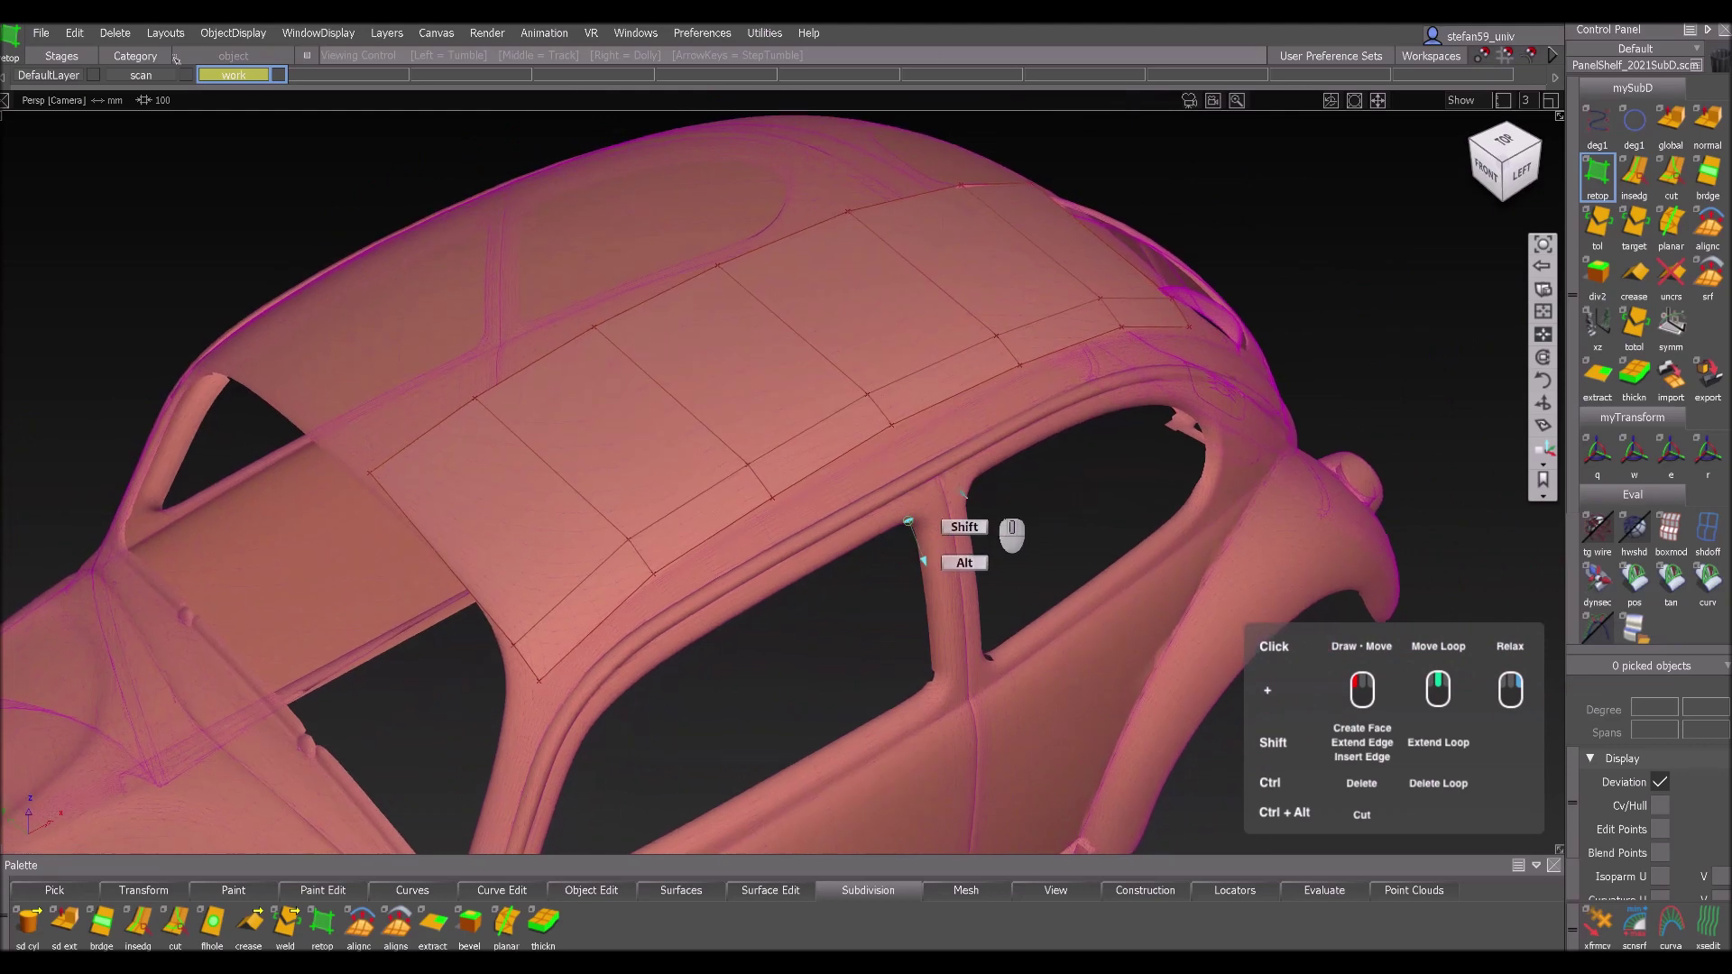
shift+middle_drag(930, 411, 952, 444)
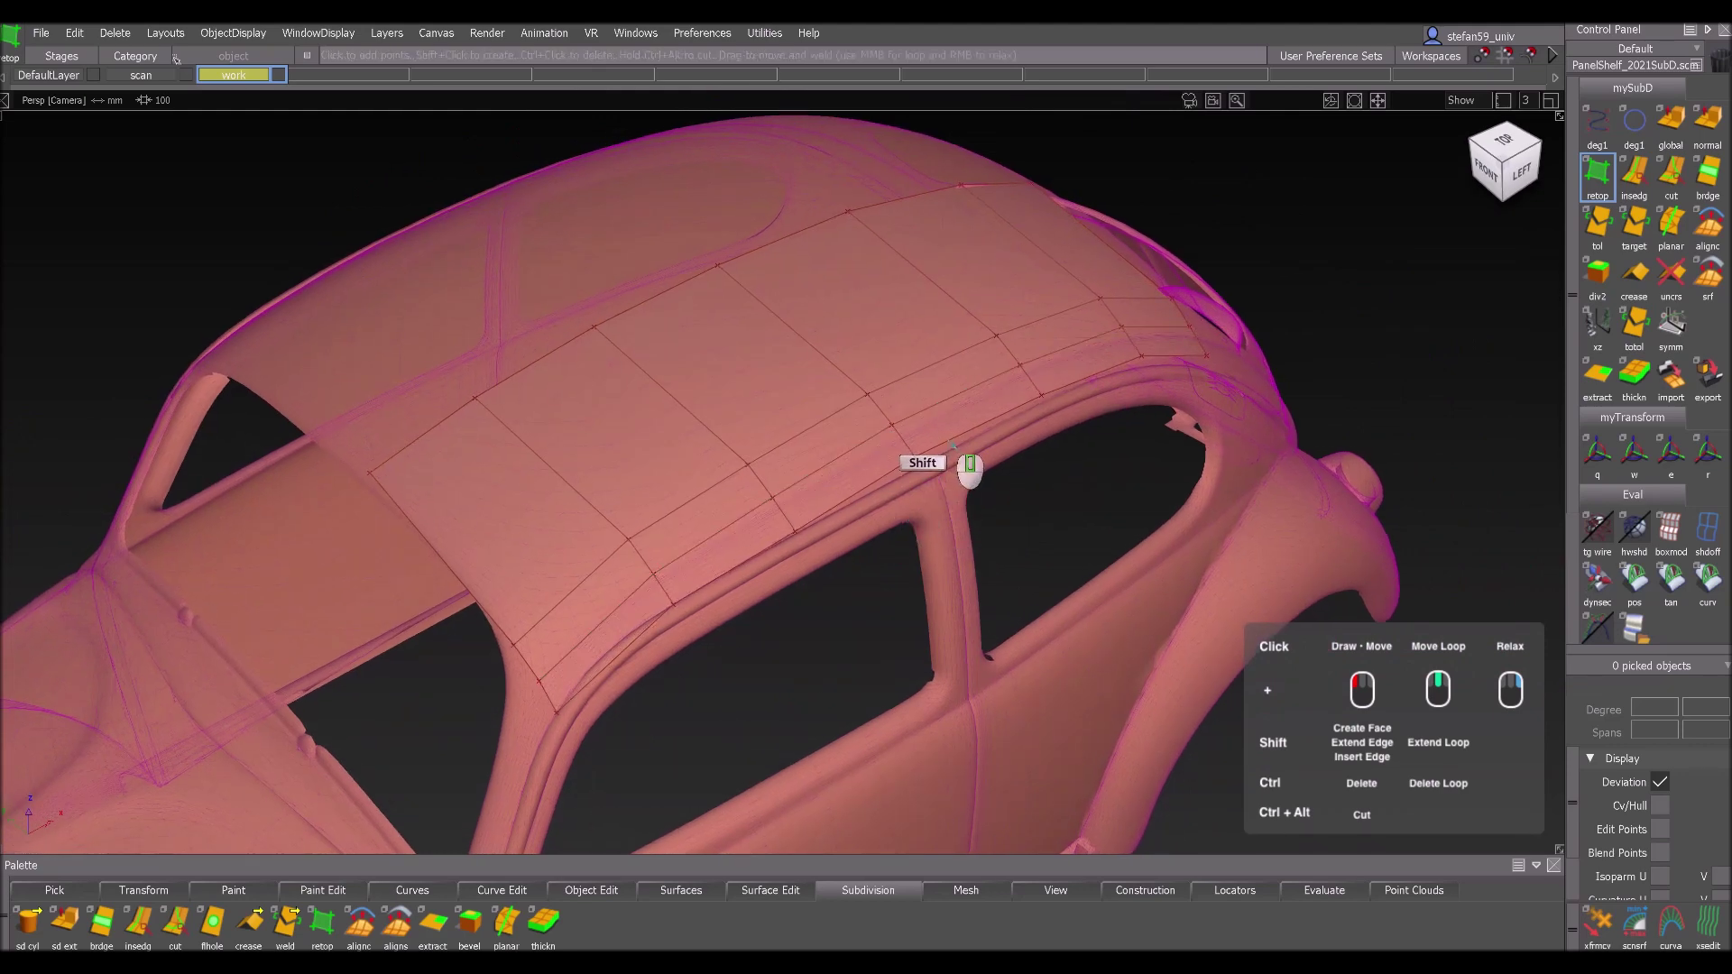
- Extend the front corner edge of the roof mesh onto the windshield pillar and fill the adjoining faces
alt+shift+drag(689, 619, 1056, 497)
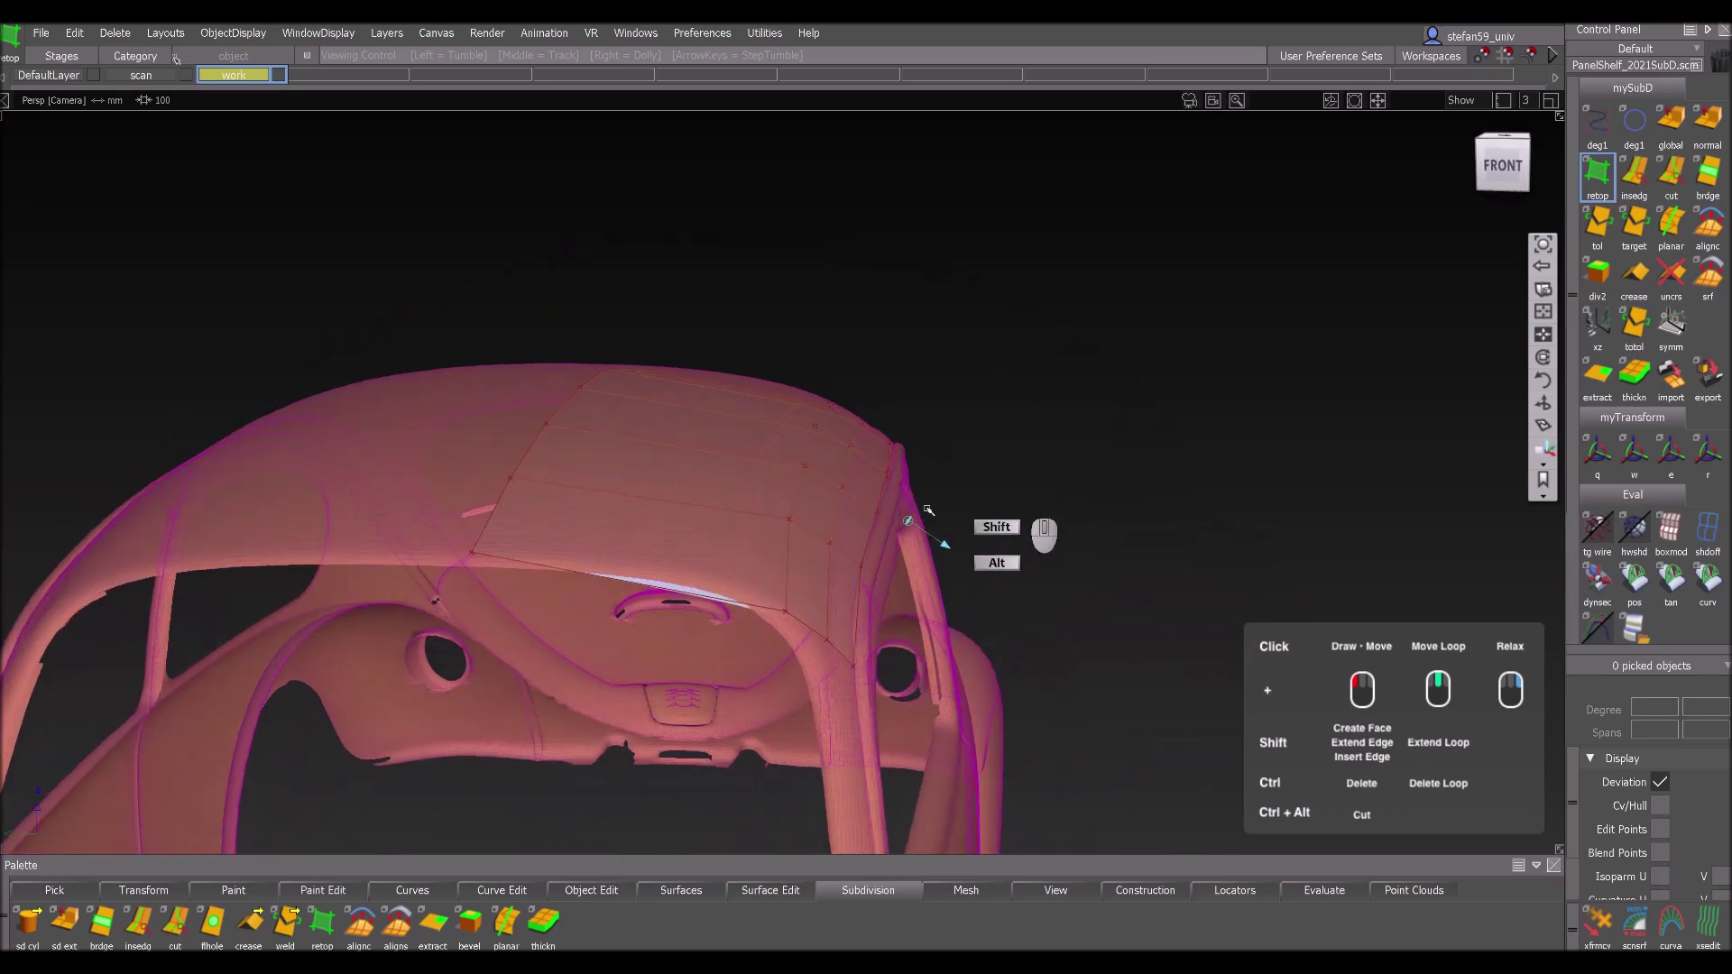
shift+click(701, 508)
alt+shift+drag(916, 541, 899, 466)
shift+drag(854, 224, 845, 385)
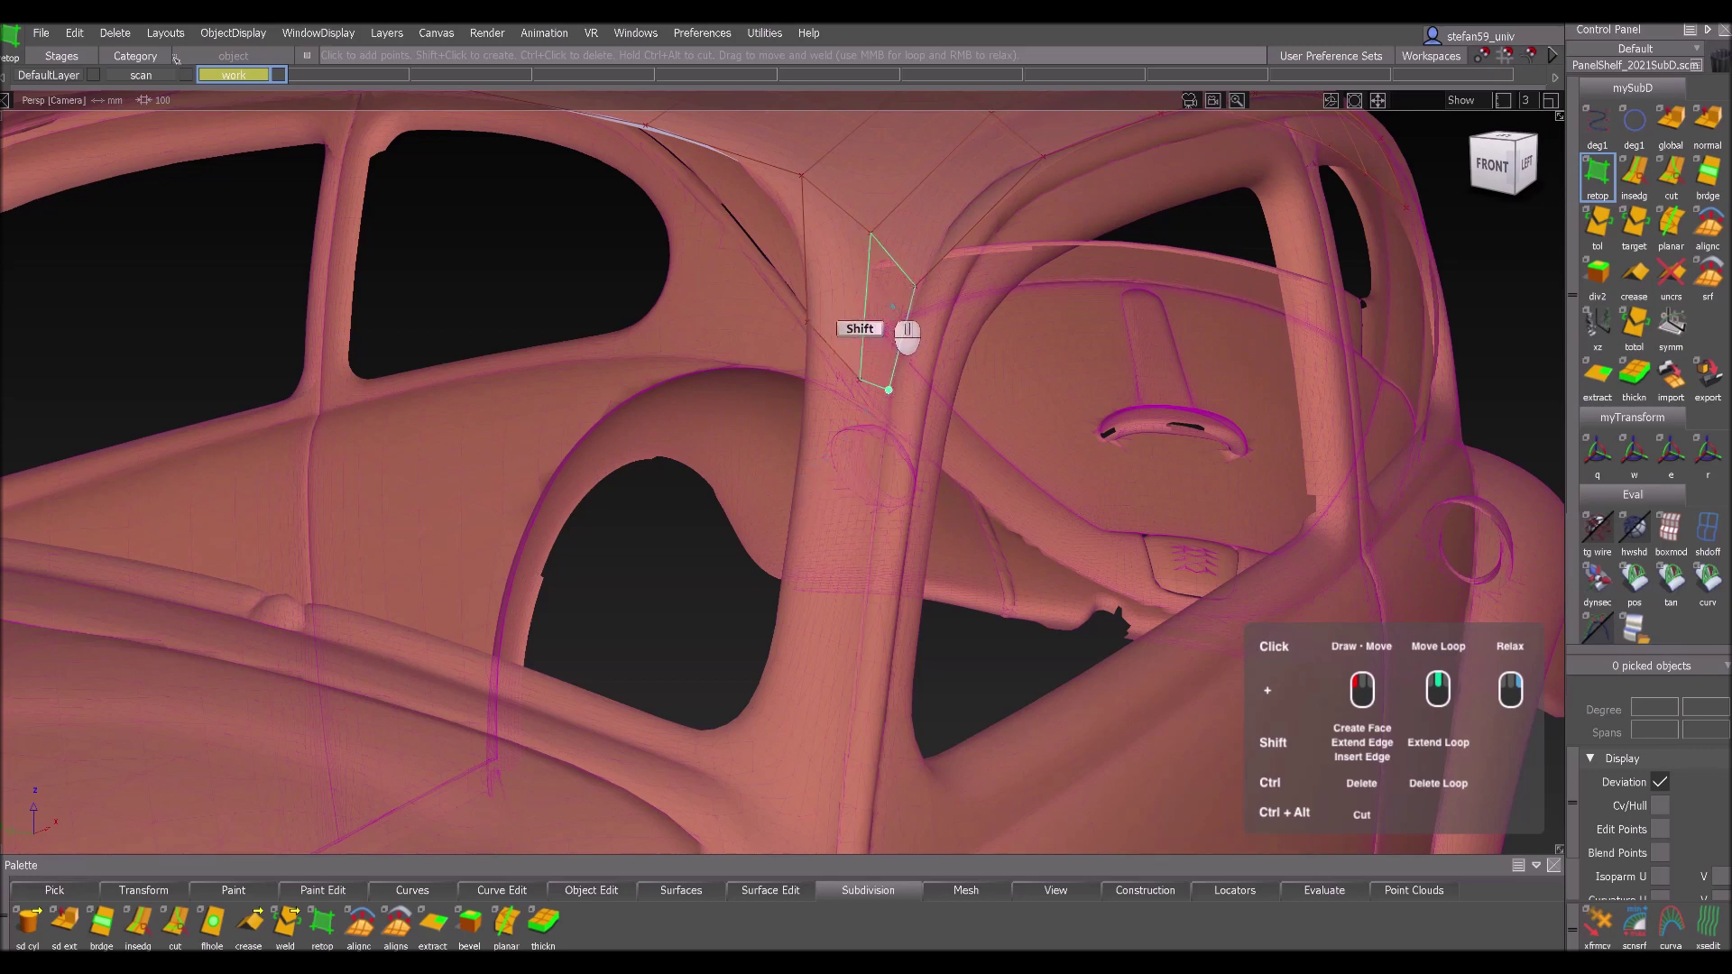
shift+click(895, 311)
- Extend the windshield pillar strip downward by three rows and move its inner bottom vertex to the window's lower corner
alt+shift+drag(879, 455, 937, 552)
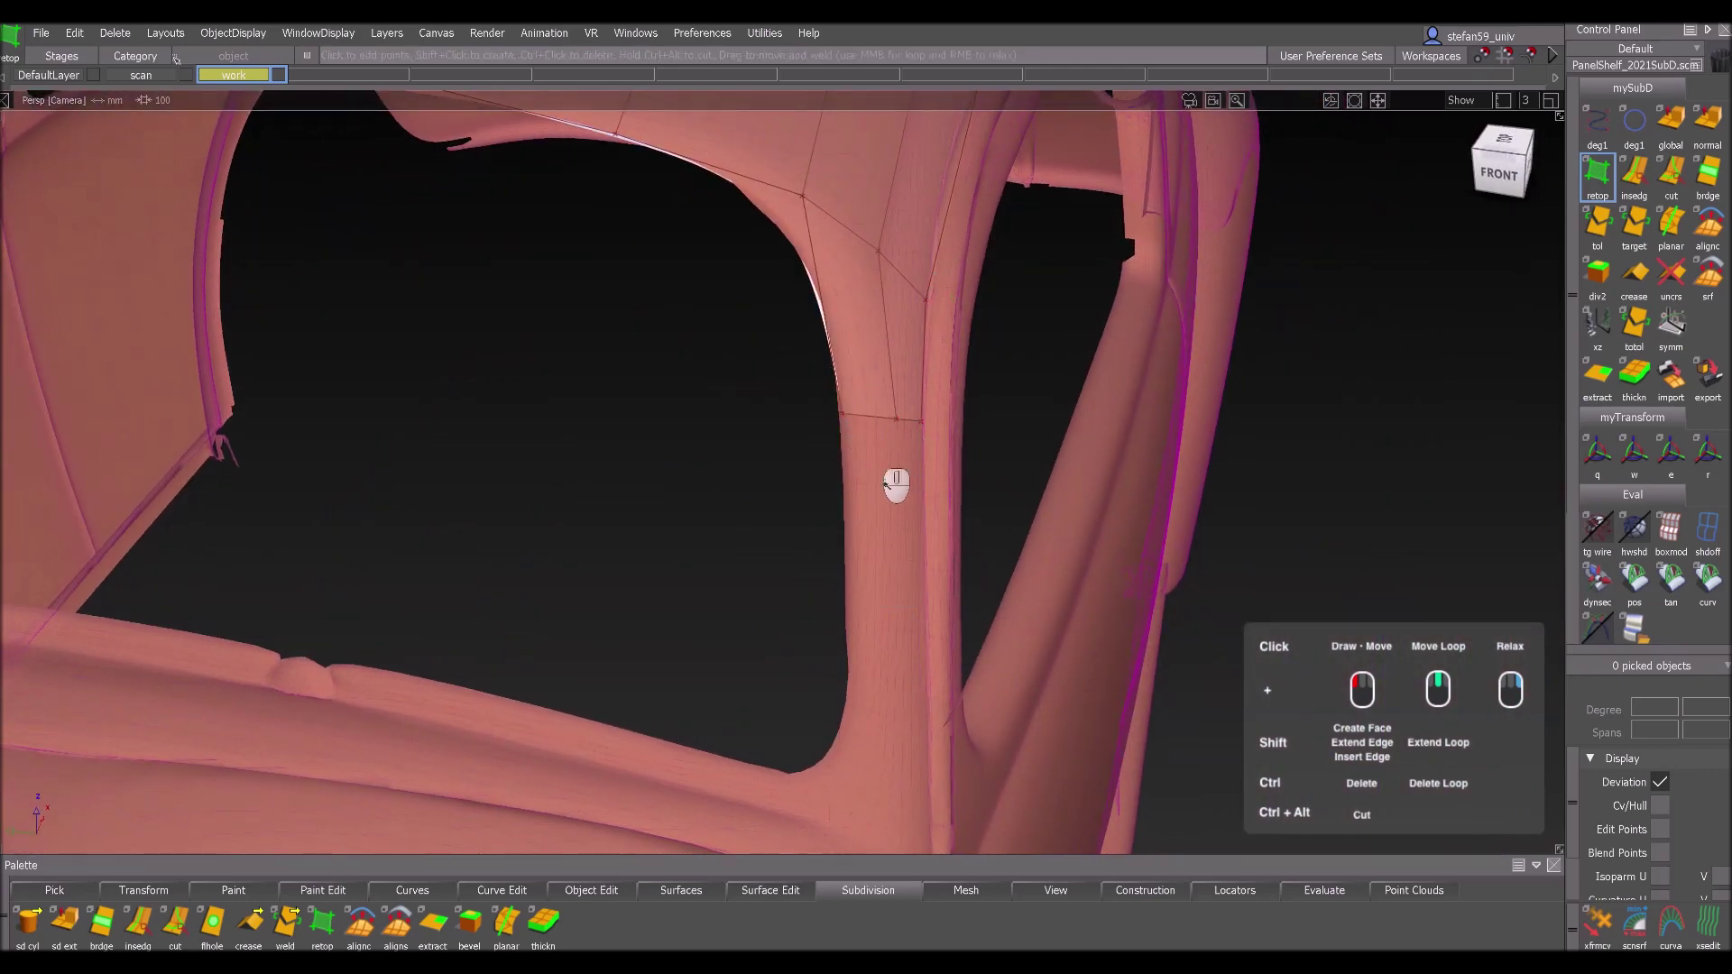
shift+drag(896, 441, 895, 810)
shift+middle_drag(877, 792, 875, 795)
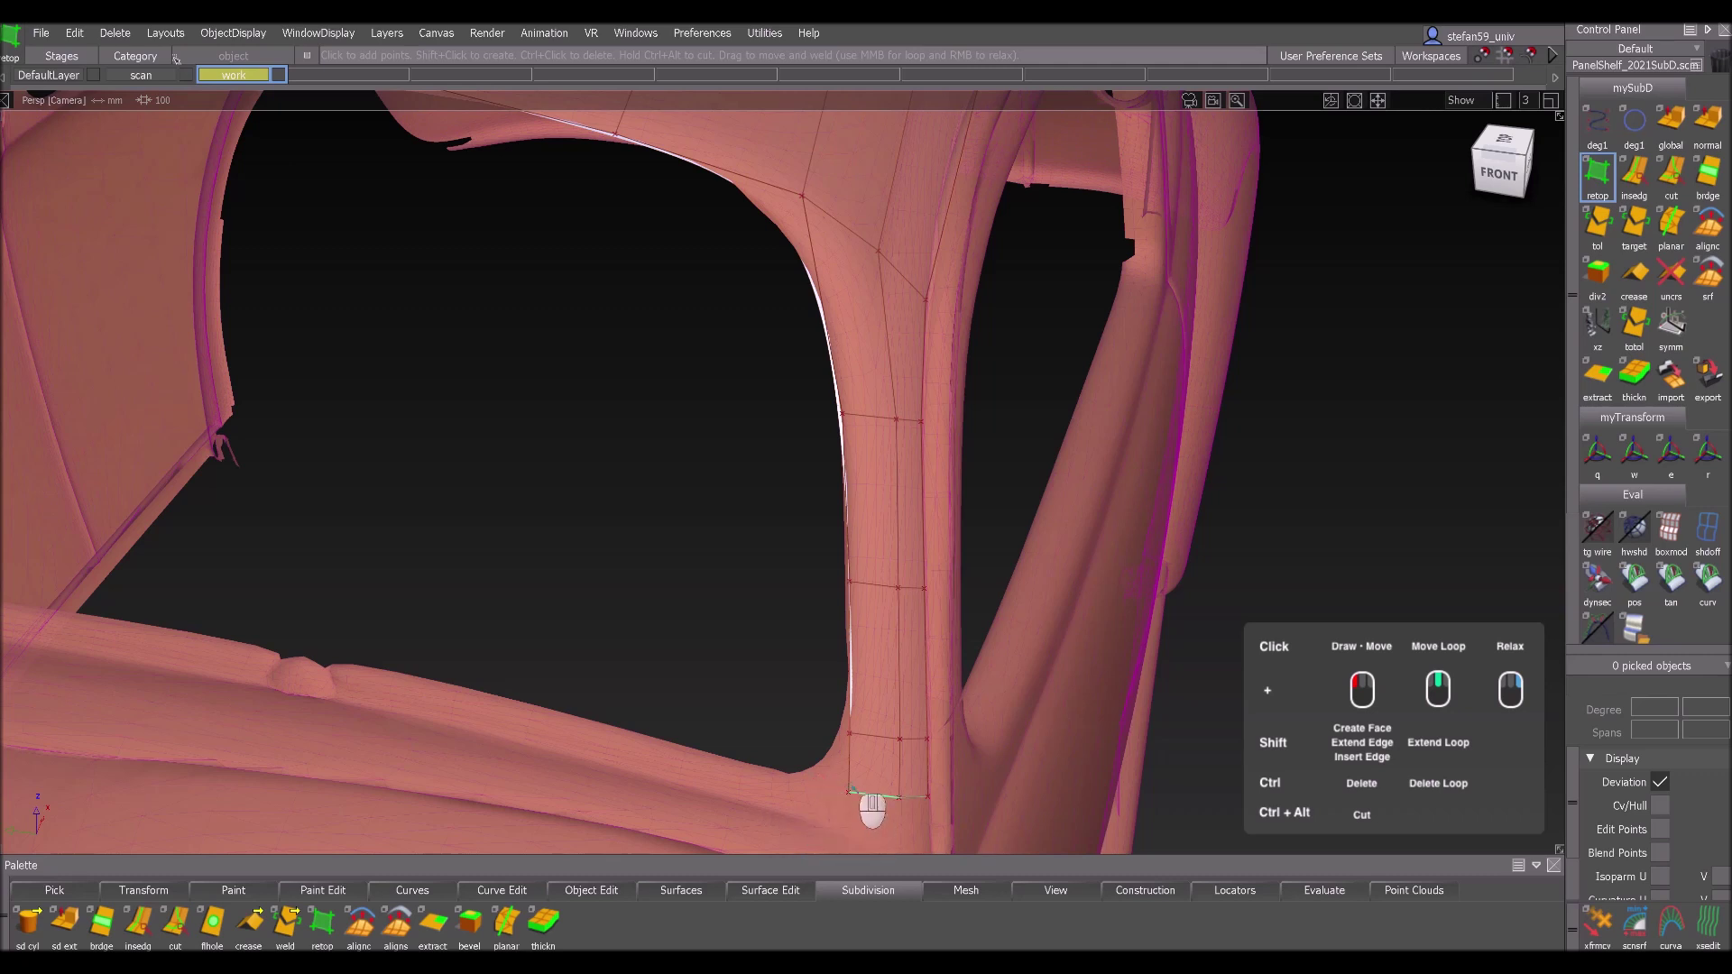
drag(848, 792, 814, 779)
- Extend the roof mesh down the pillar beside the rear window, fill the face at the window edge, and continue the strip below the window
alt+shift+drag(1070, 657, 834, 606)
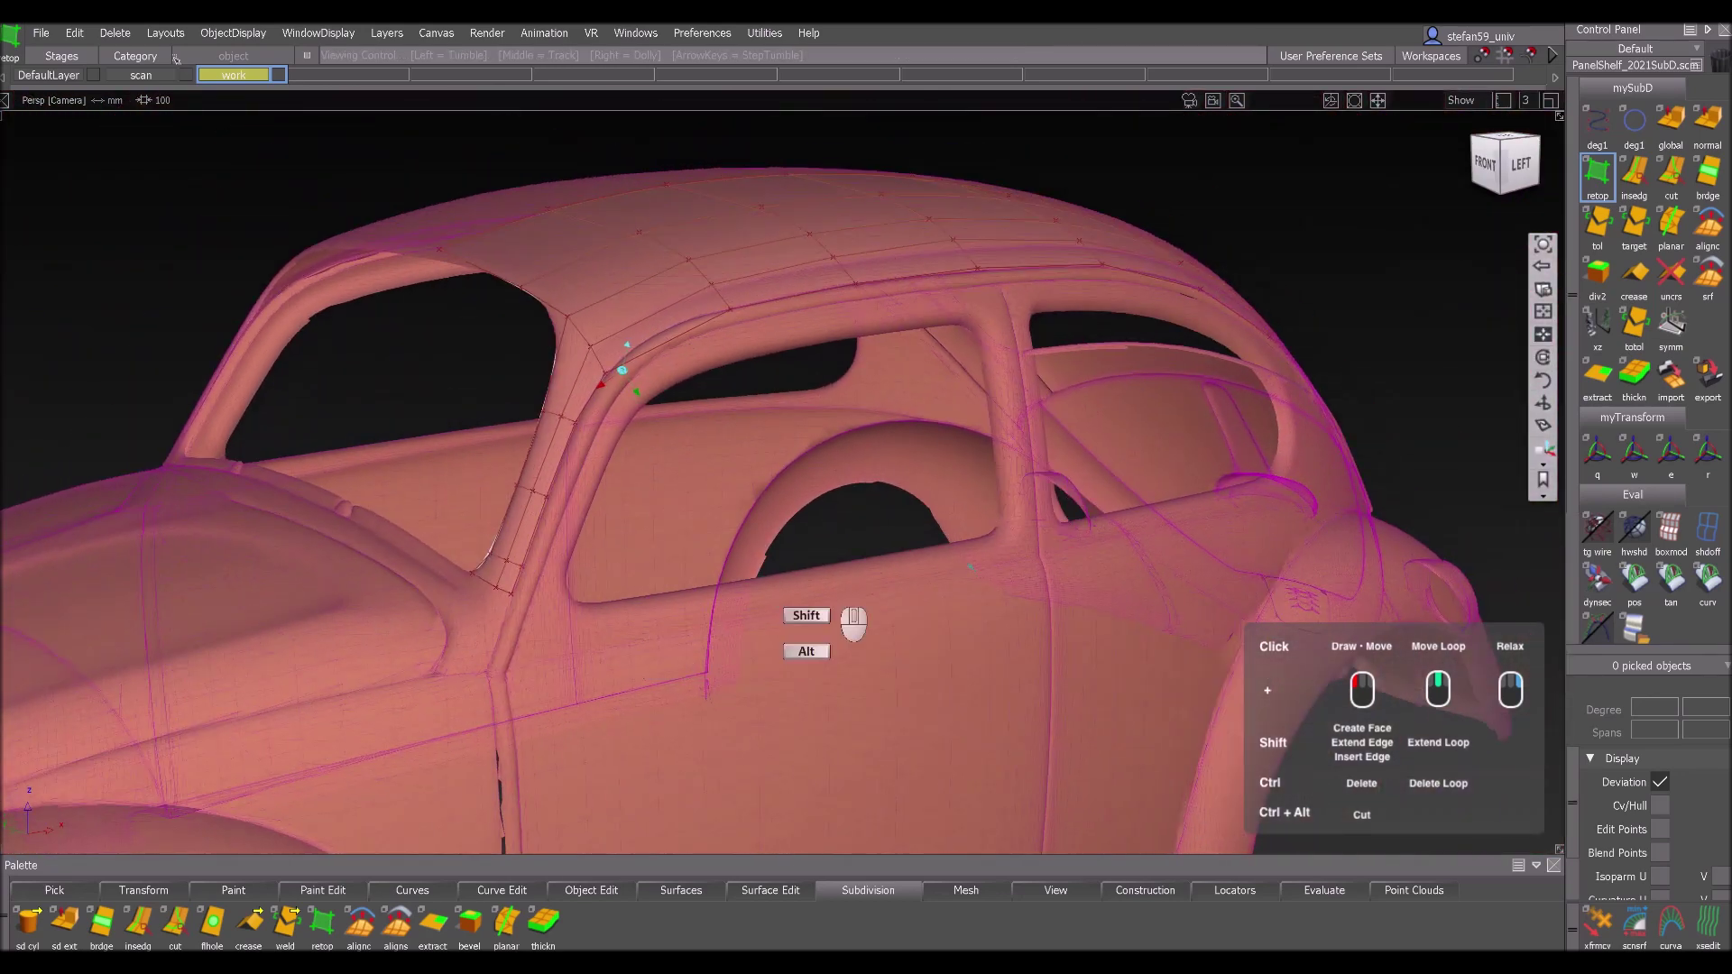
alt+shift+drag(1425, 482, 1049, 612)
alt+shift+right_drag(1049, 611, 1025, 649)
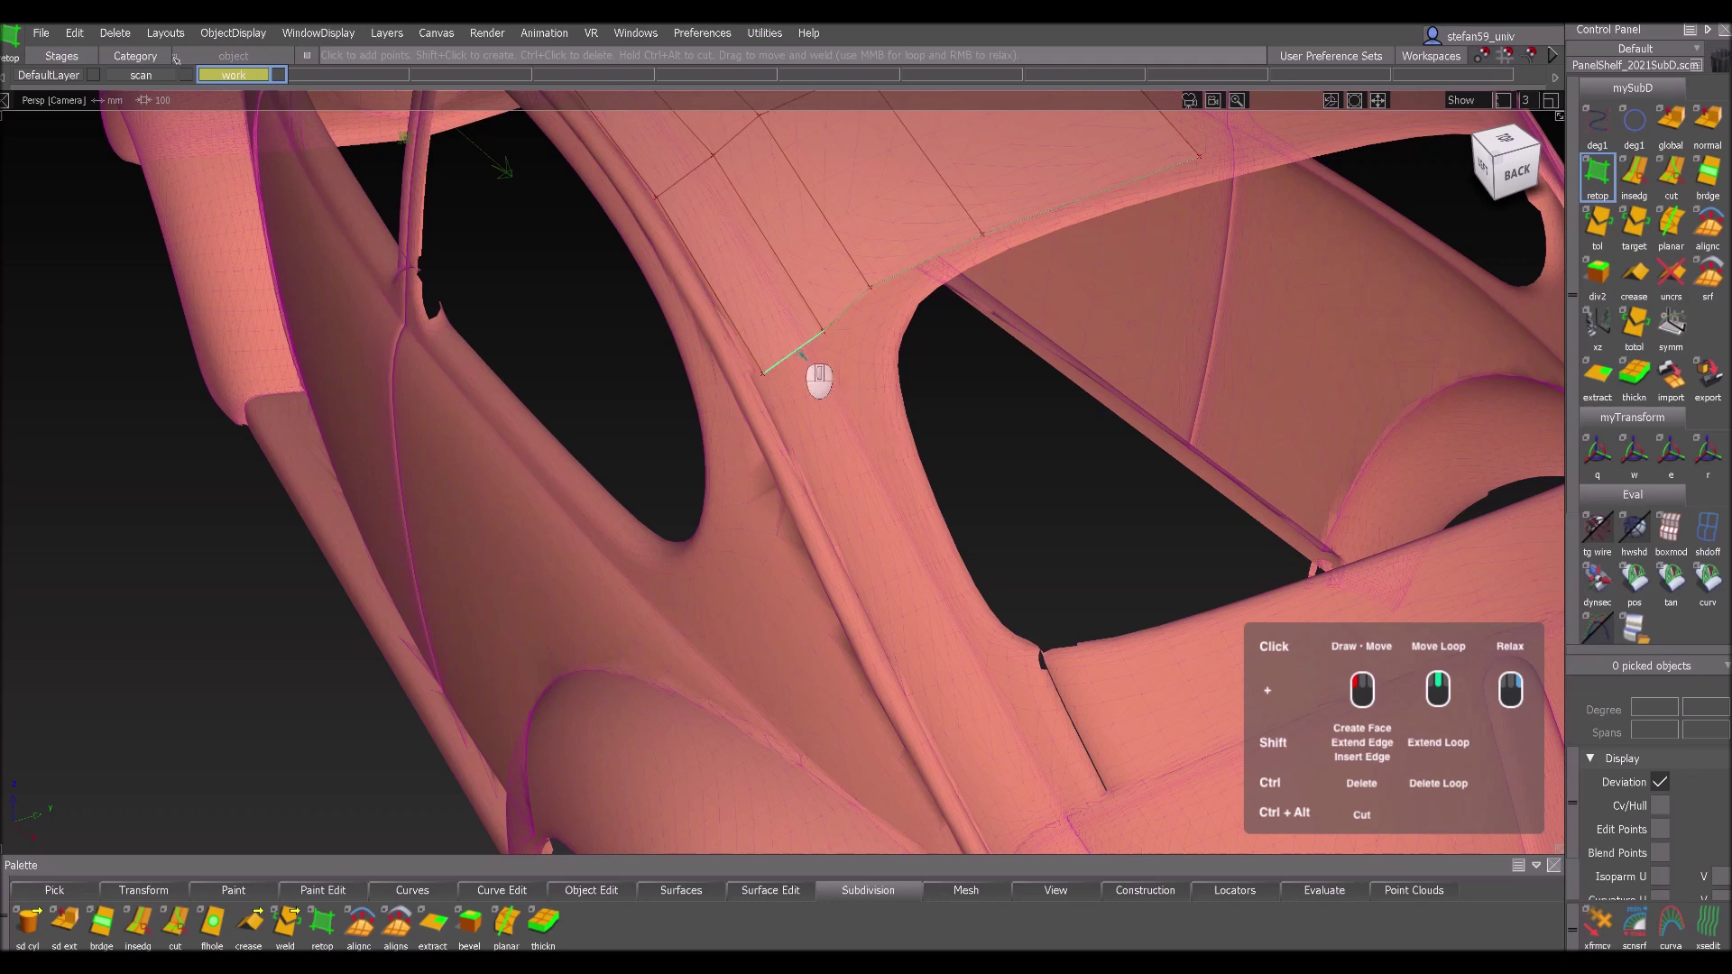
shift+drag(802, 356, 848, 466)
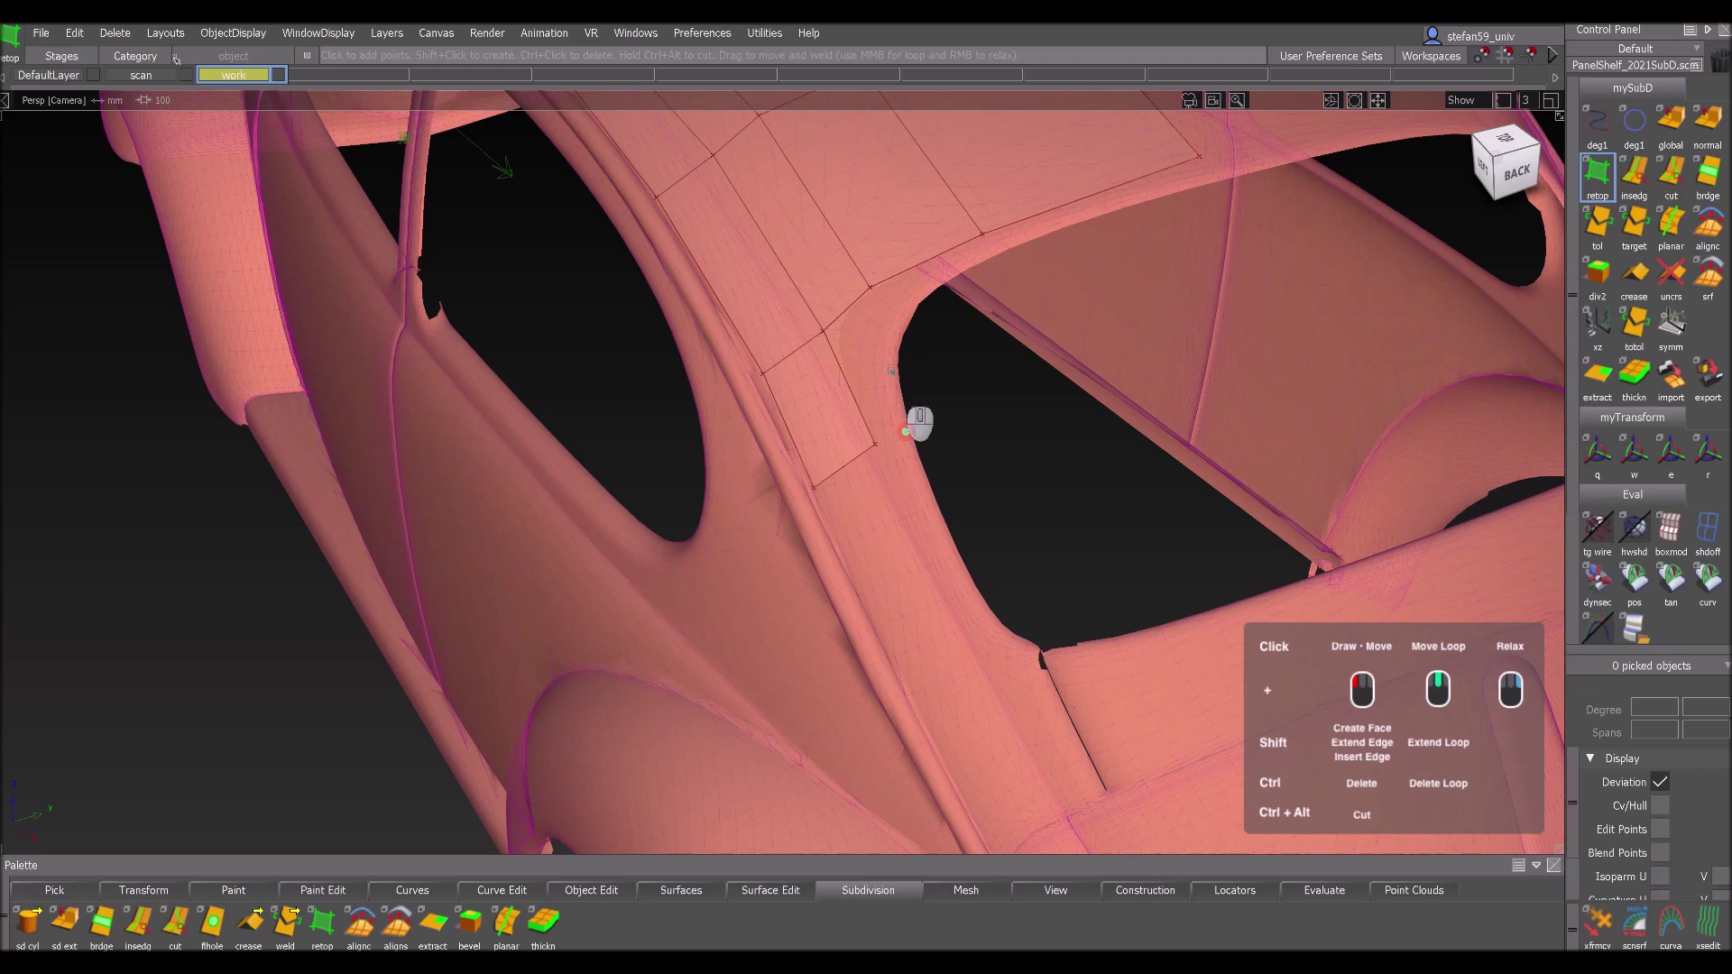
shift+click(864, 360)
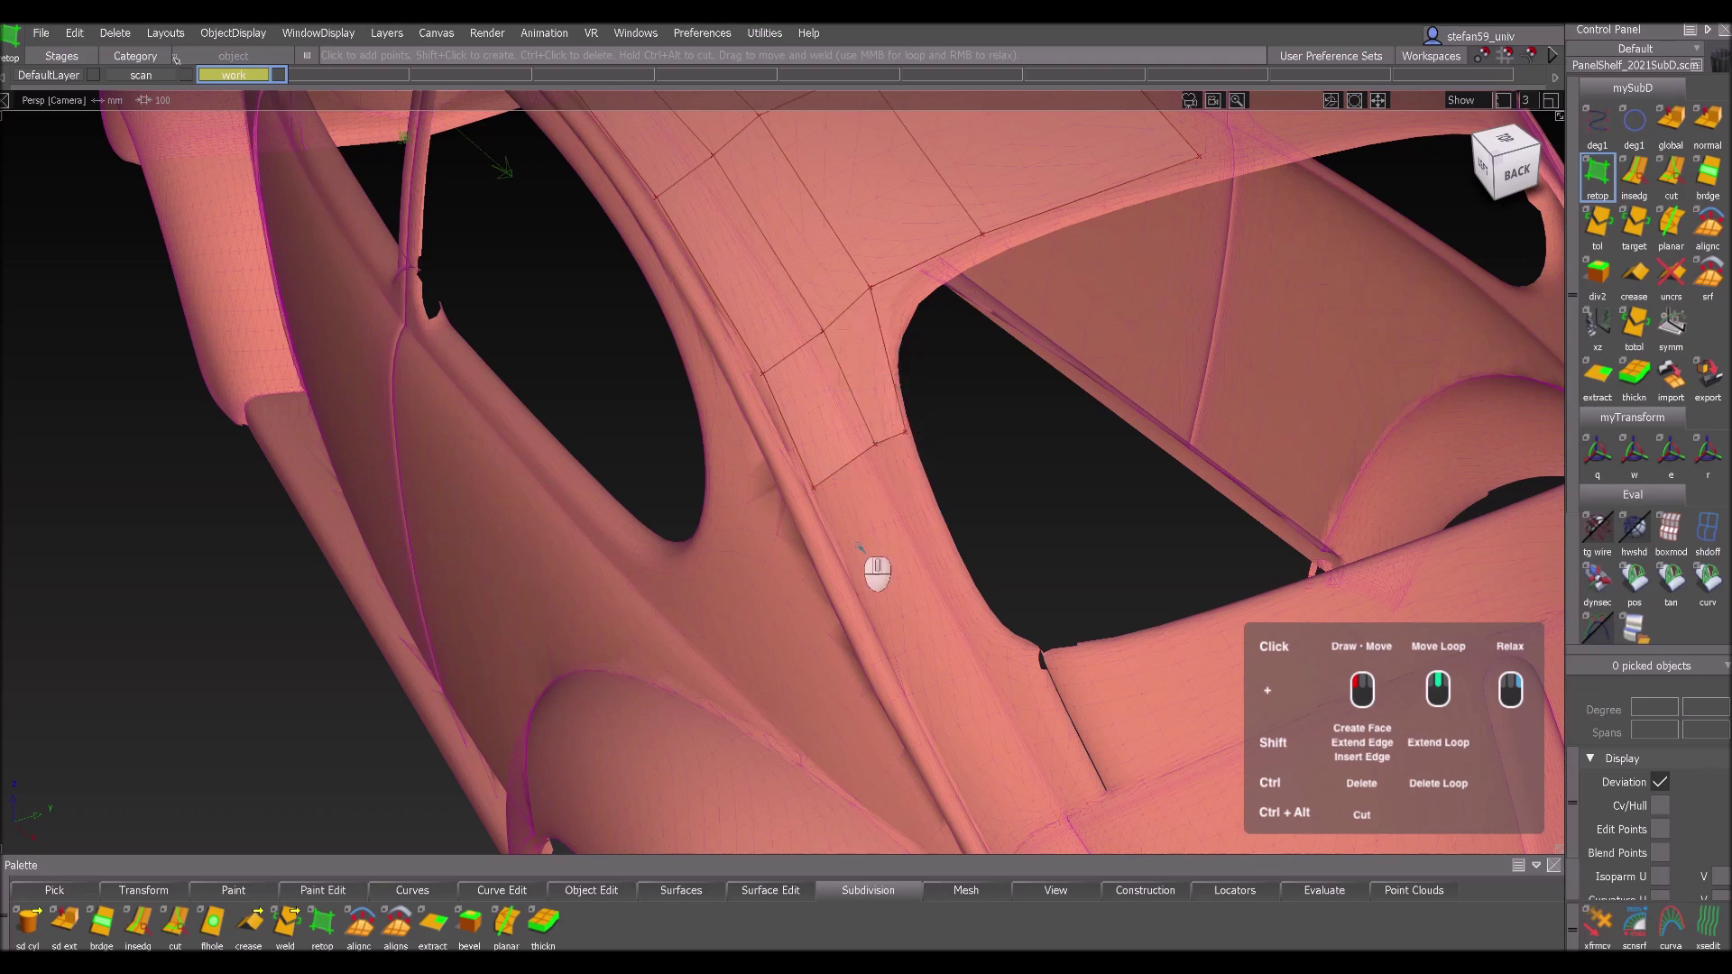
shift+middle_drag(857, 462, 1035, 853)
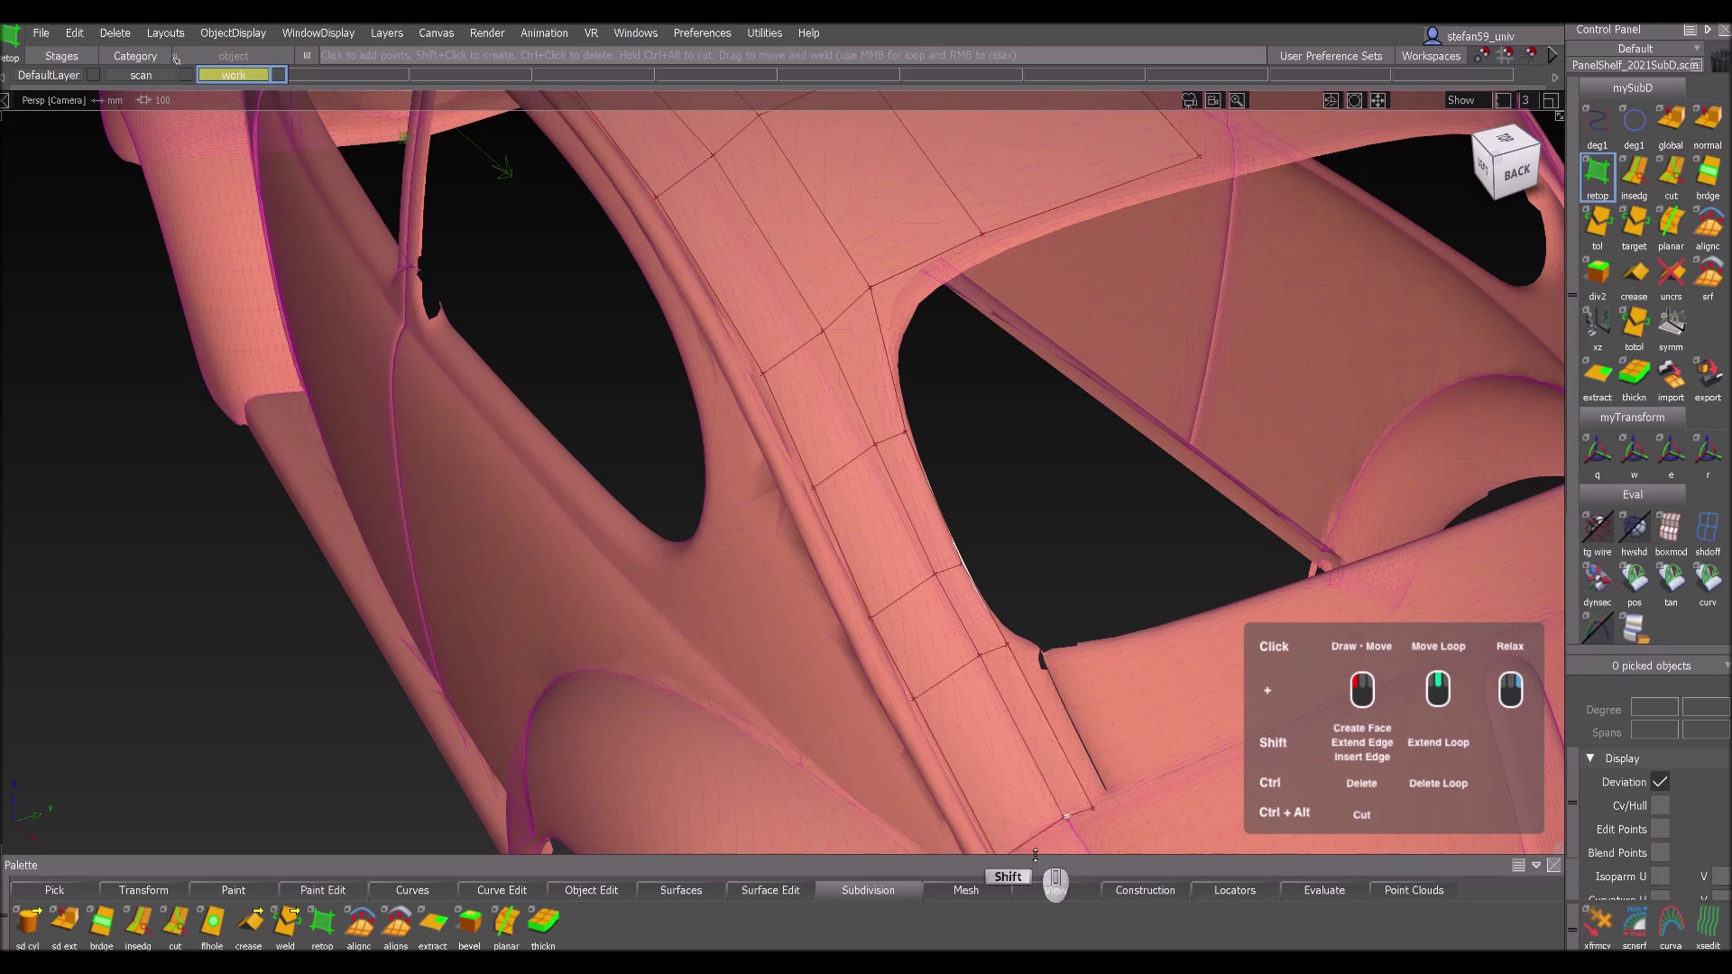
- Extend the strip's inner edge across the panel below the rear window to the car's centre line with two faces
alt+shift+middle_drag(1131, 788, 807, 660)
mouse_move(927, 701)
alt+shift+right_down()
mouse_move(927, 686)
mouse_move(934, 703)
alt+shift+right_up()
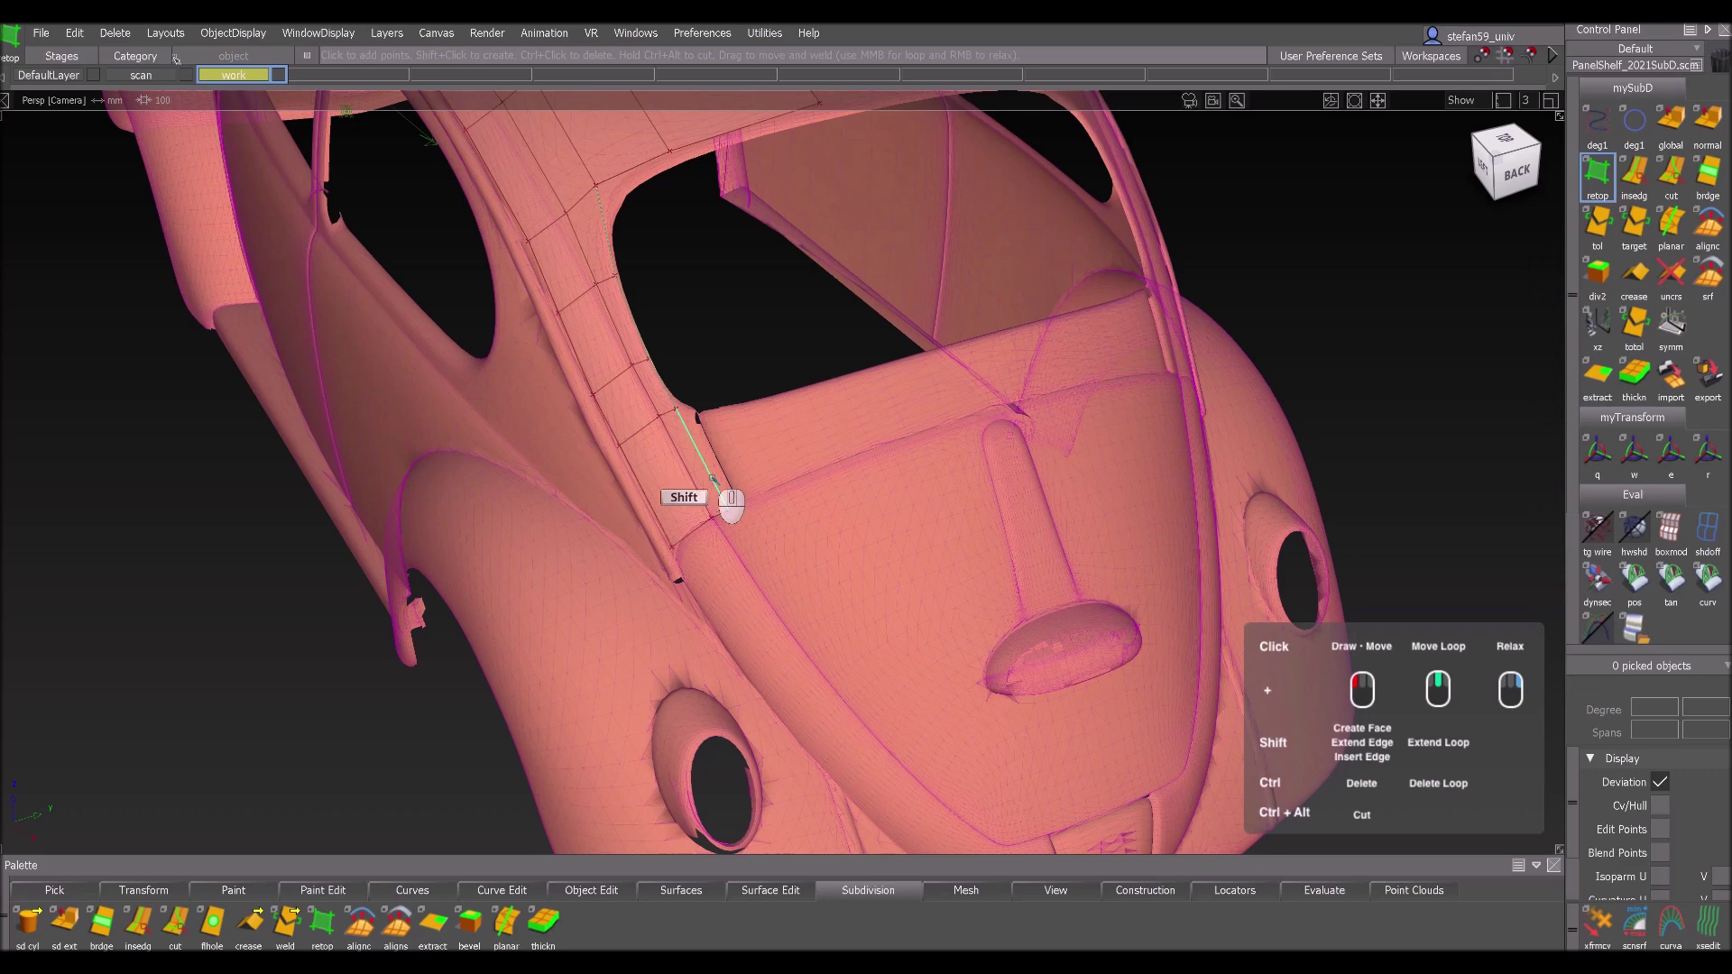
shift+drag(795, 457, 1008, 421)
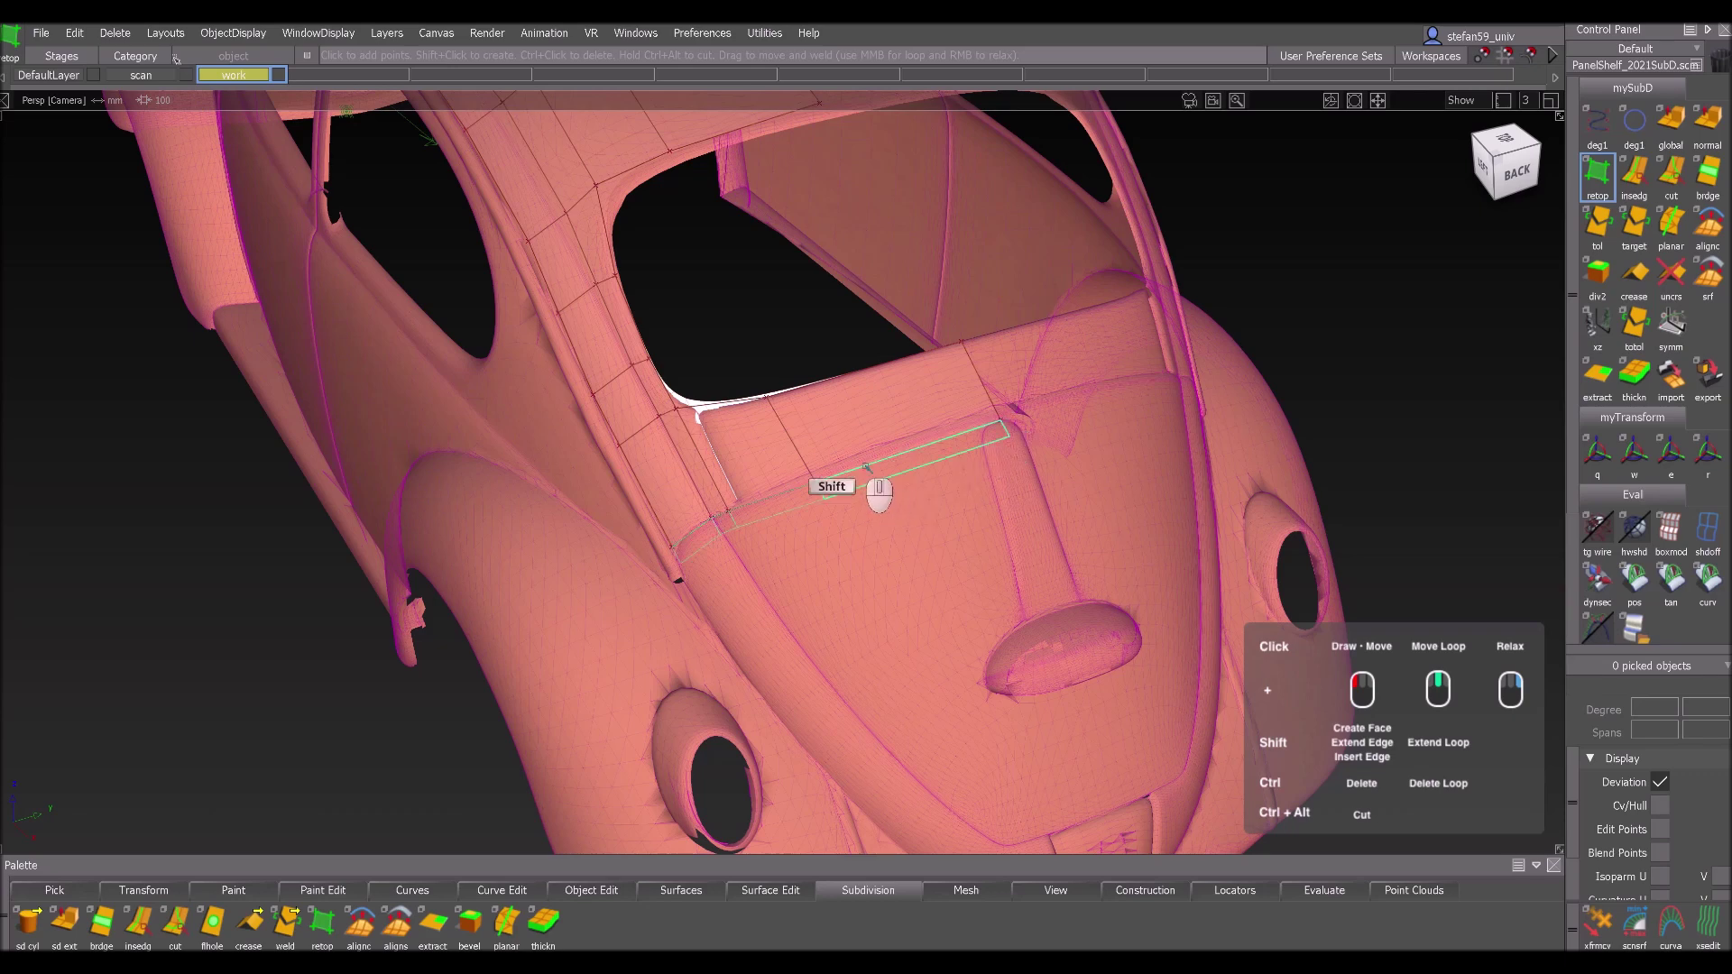
- Extend the lower edge loop down the rear lid by two rows and reposition the end vertices along the centre line
shift+drag(878, 491, 914, 545)
shift+middle_drag(961, 607, 963, 612)
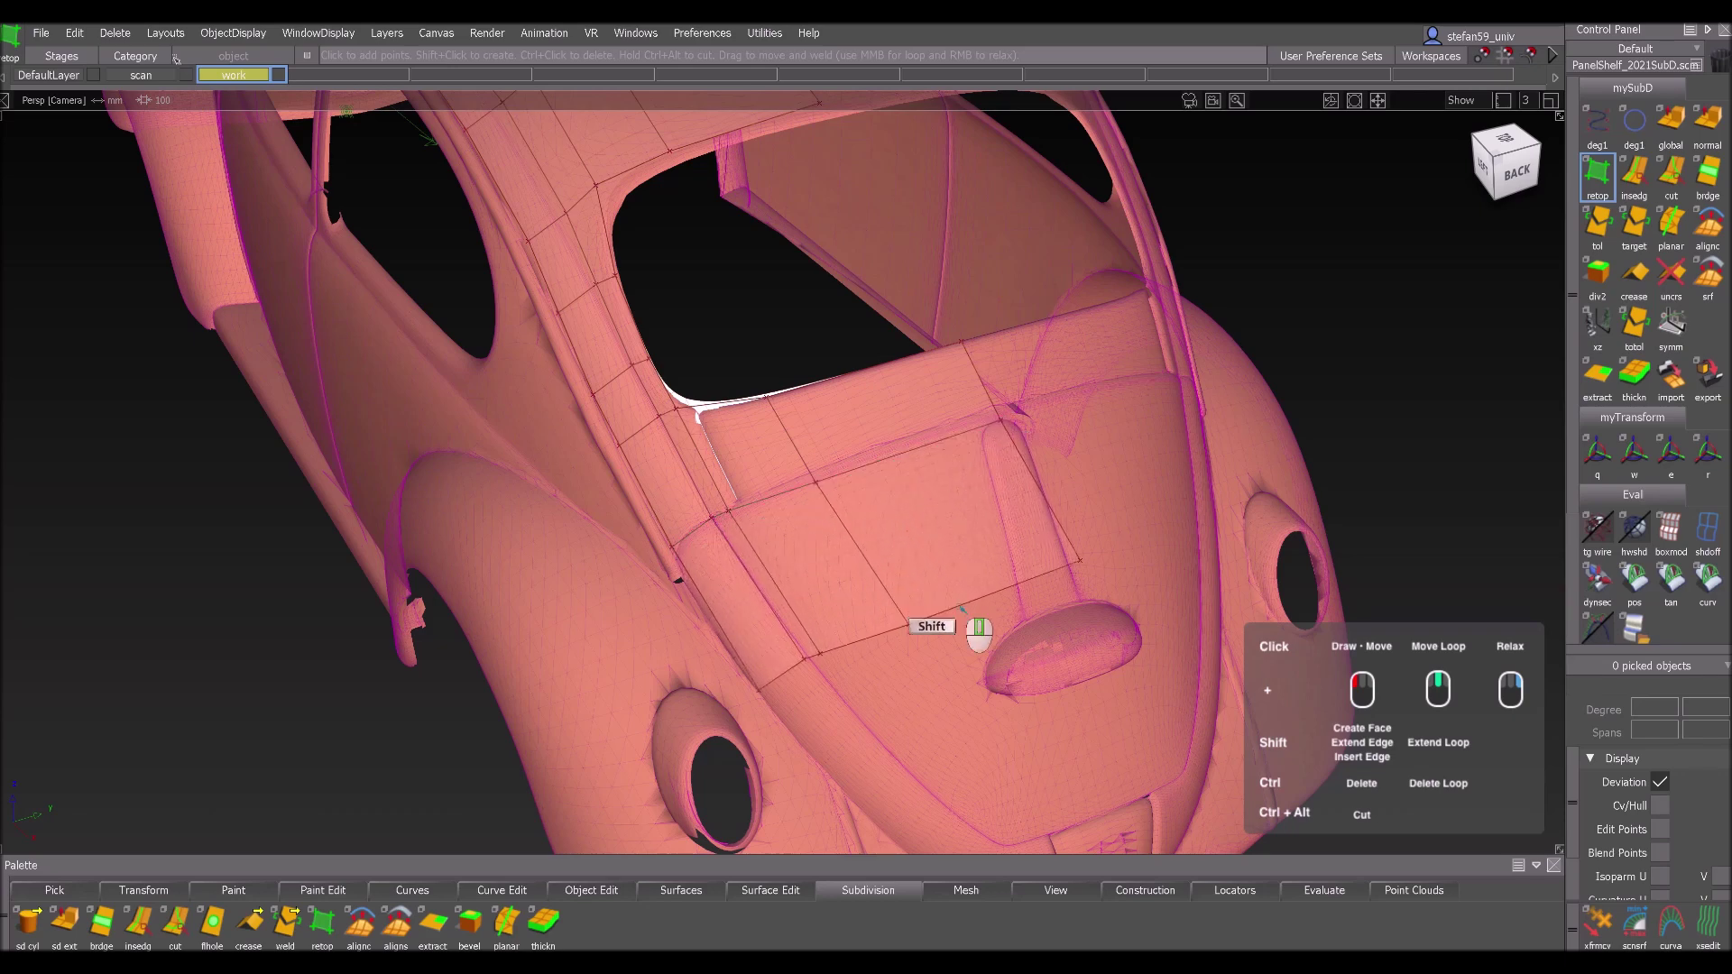
drag(1081, 563, 1058, 571)
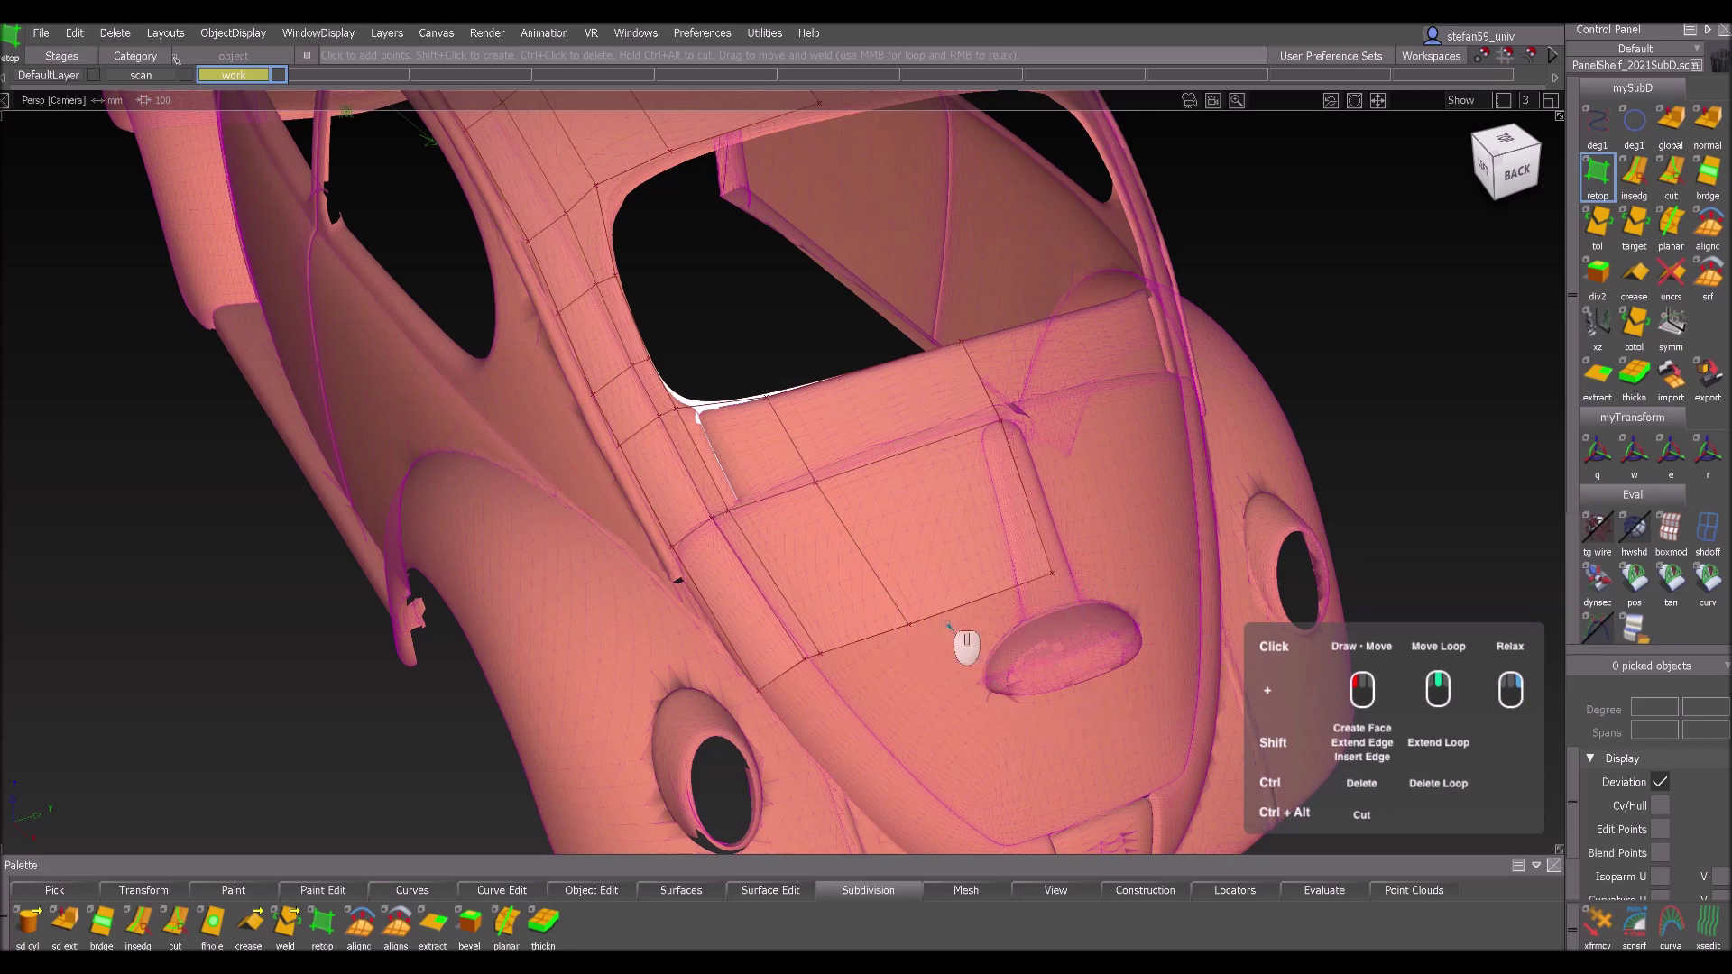
shift+middle_drag(952, 626, 1088, 774)
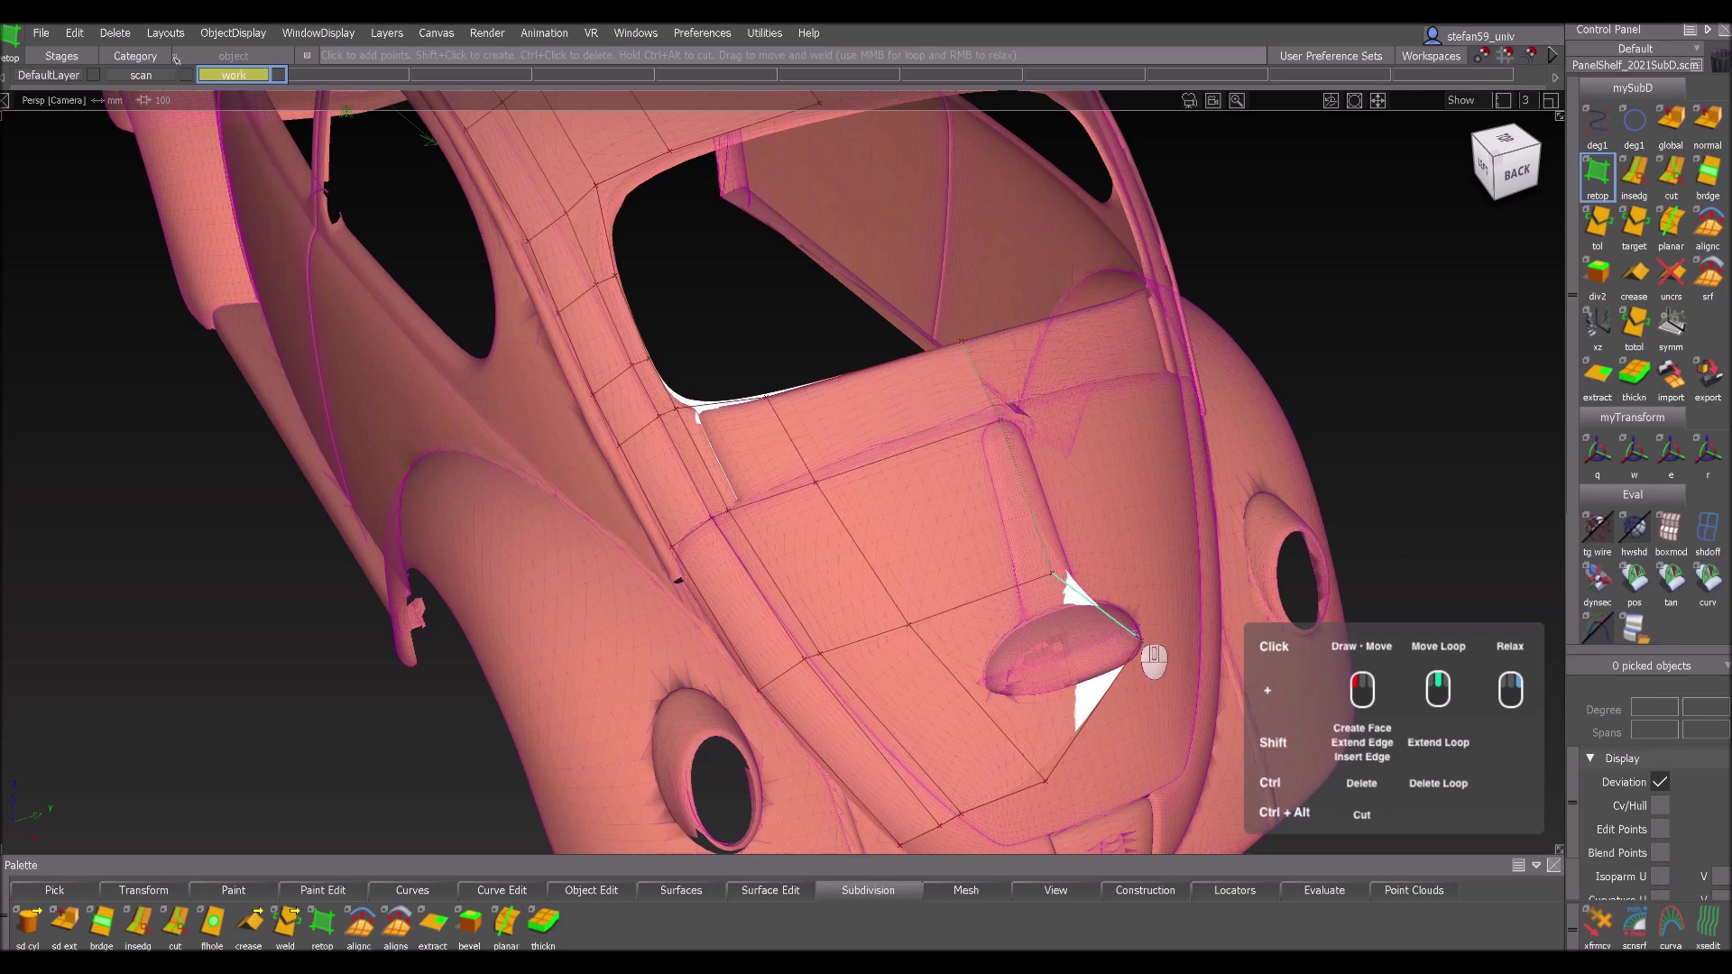
drag(1142, 642, 705, 577)
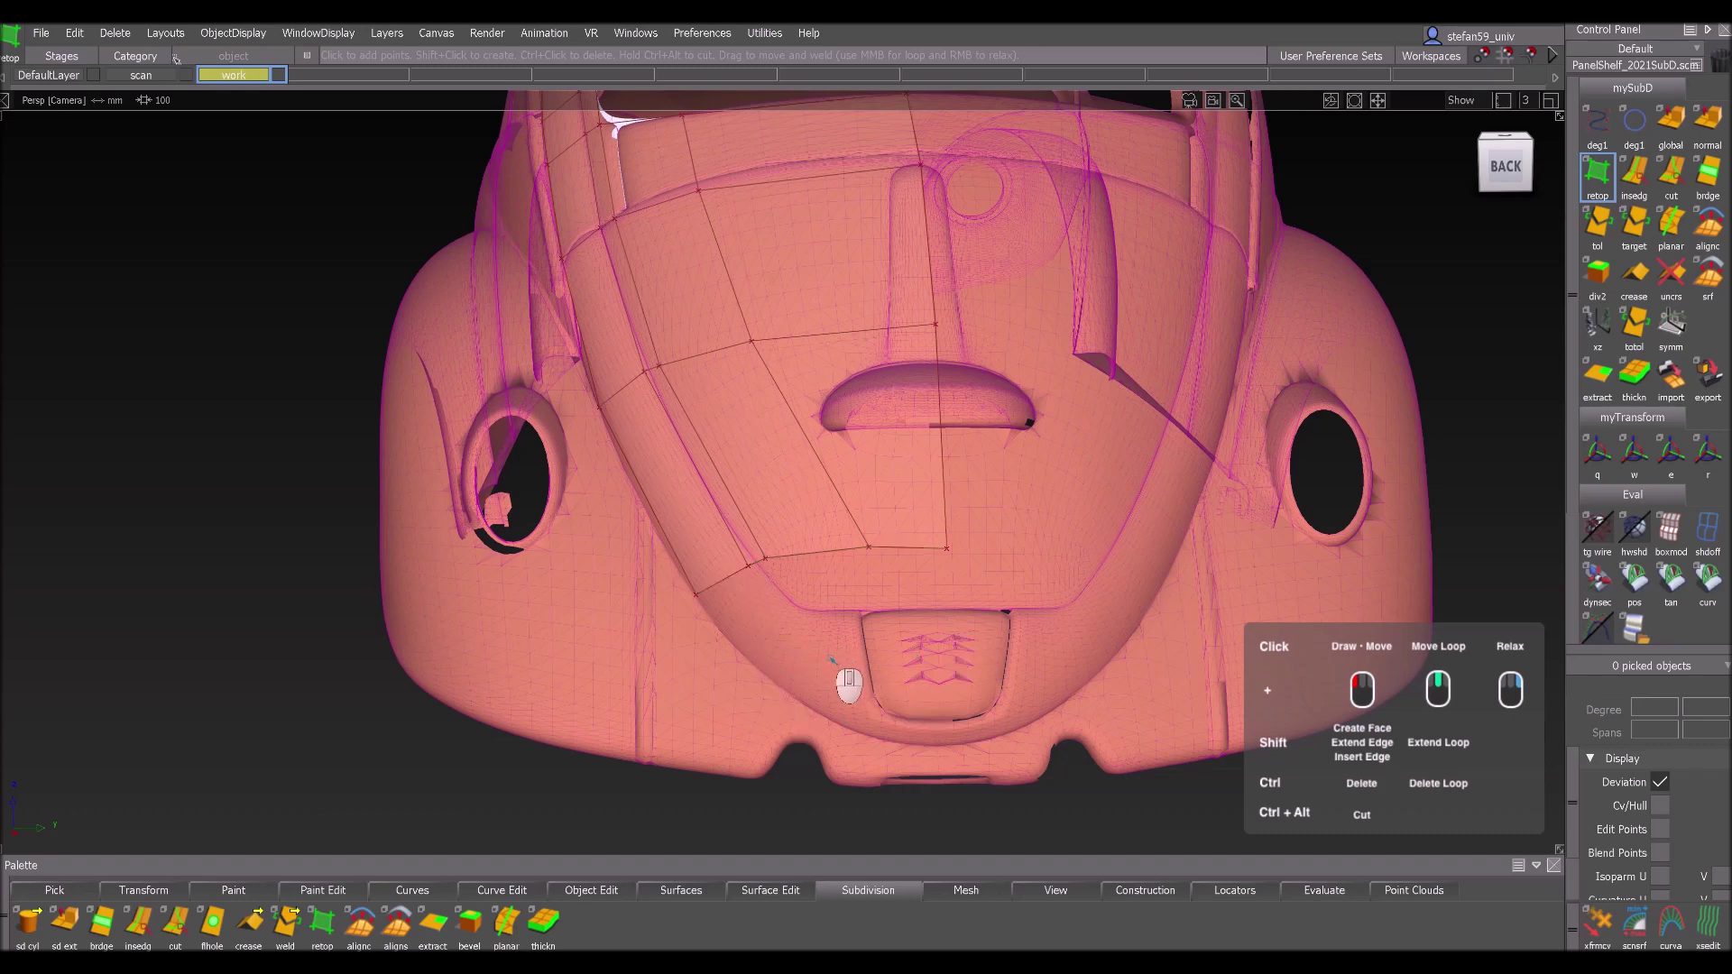
- Place four points around the bottom of the rear lid and create two faces joining them to the mesh's lower outer corner
click(815, 705)
click(938, 677)
shift+click(793, 686)
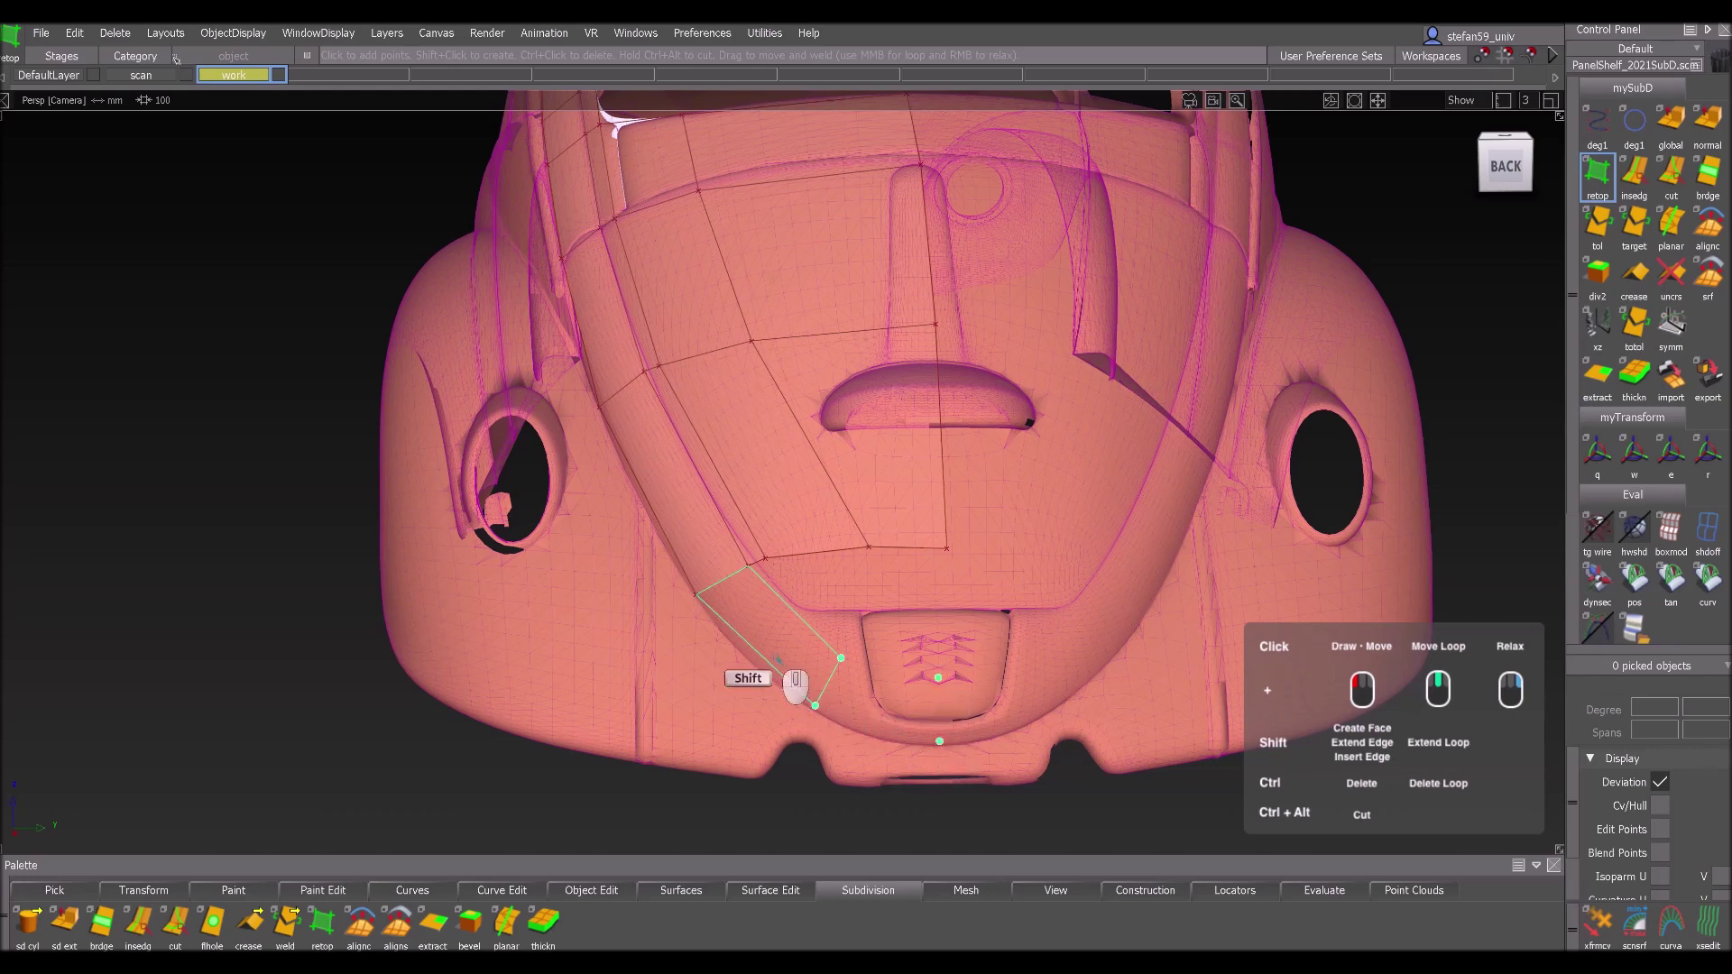
shift+click(862, 713)
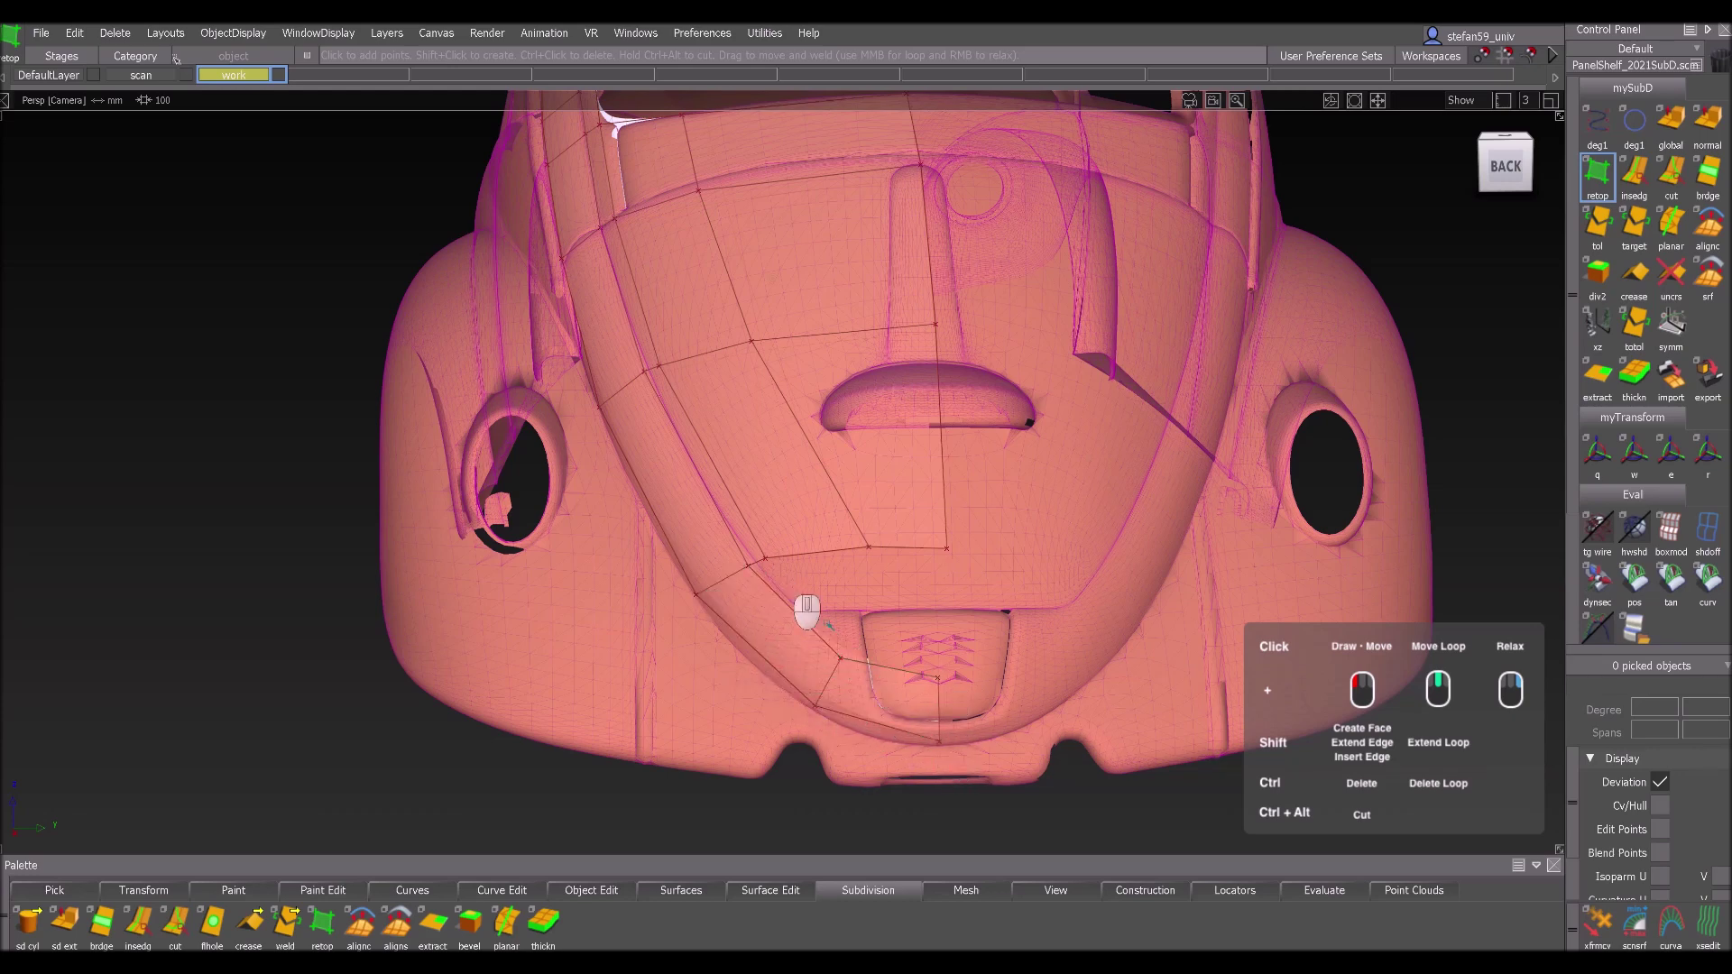
- Place points above the number-plate recess, fill the remaining gap in the lower rear lid with faces, and even out their shared vertices
click(847, 634)
click(940, 655)
shift+click(811, 612)
shift+click(888, 652)
shift+click(889, 654)
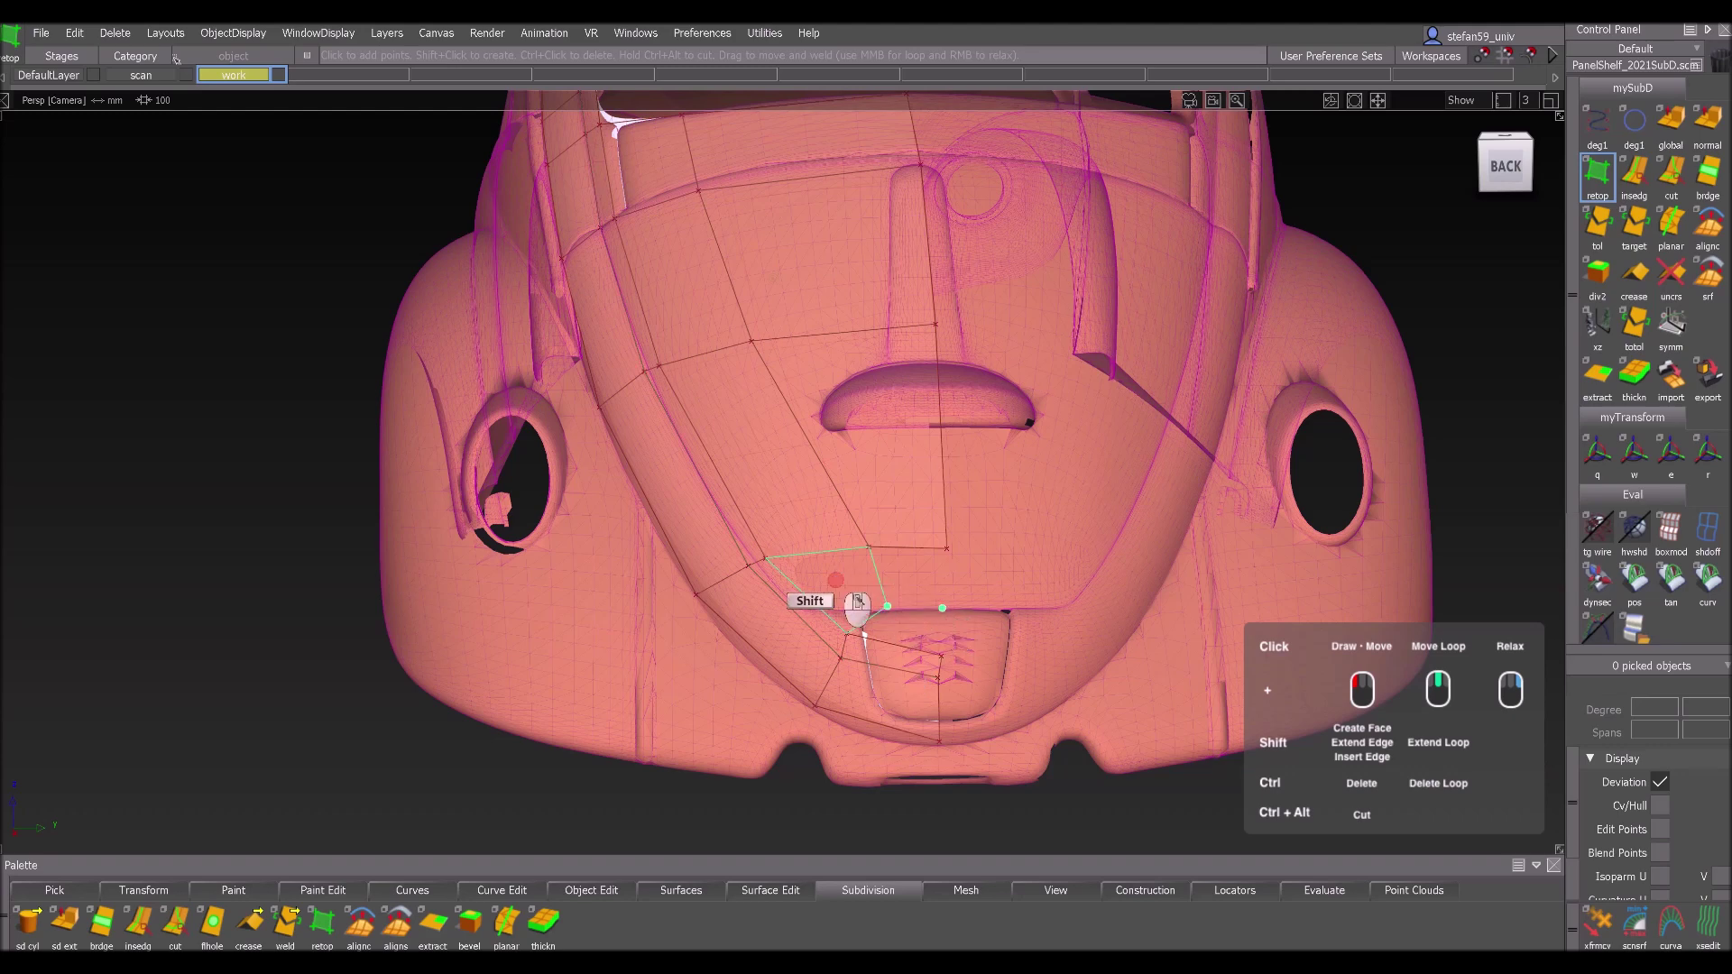
shift+click(909, 571)
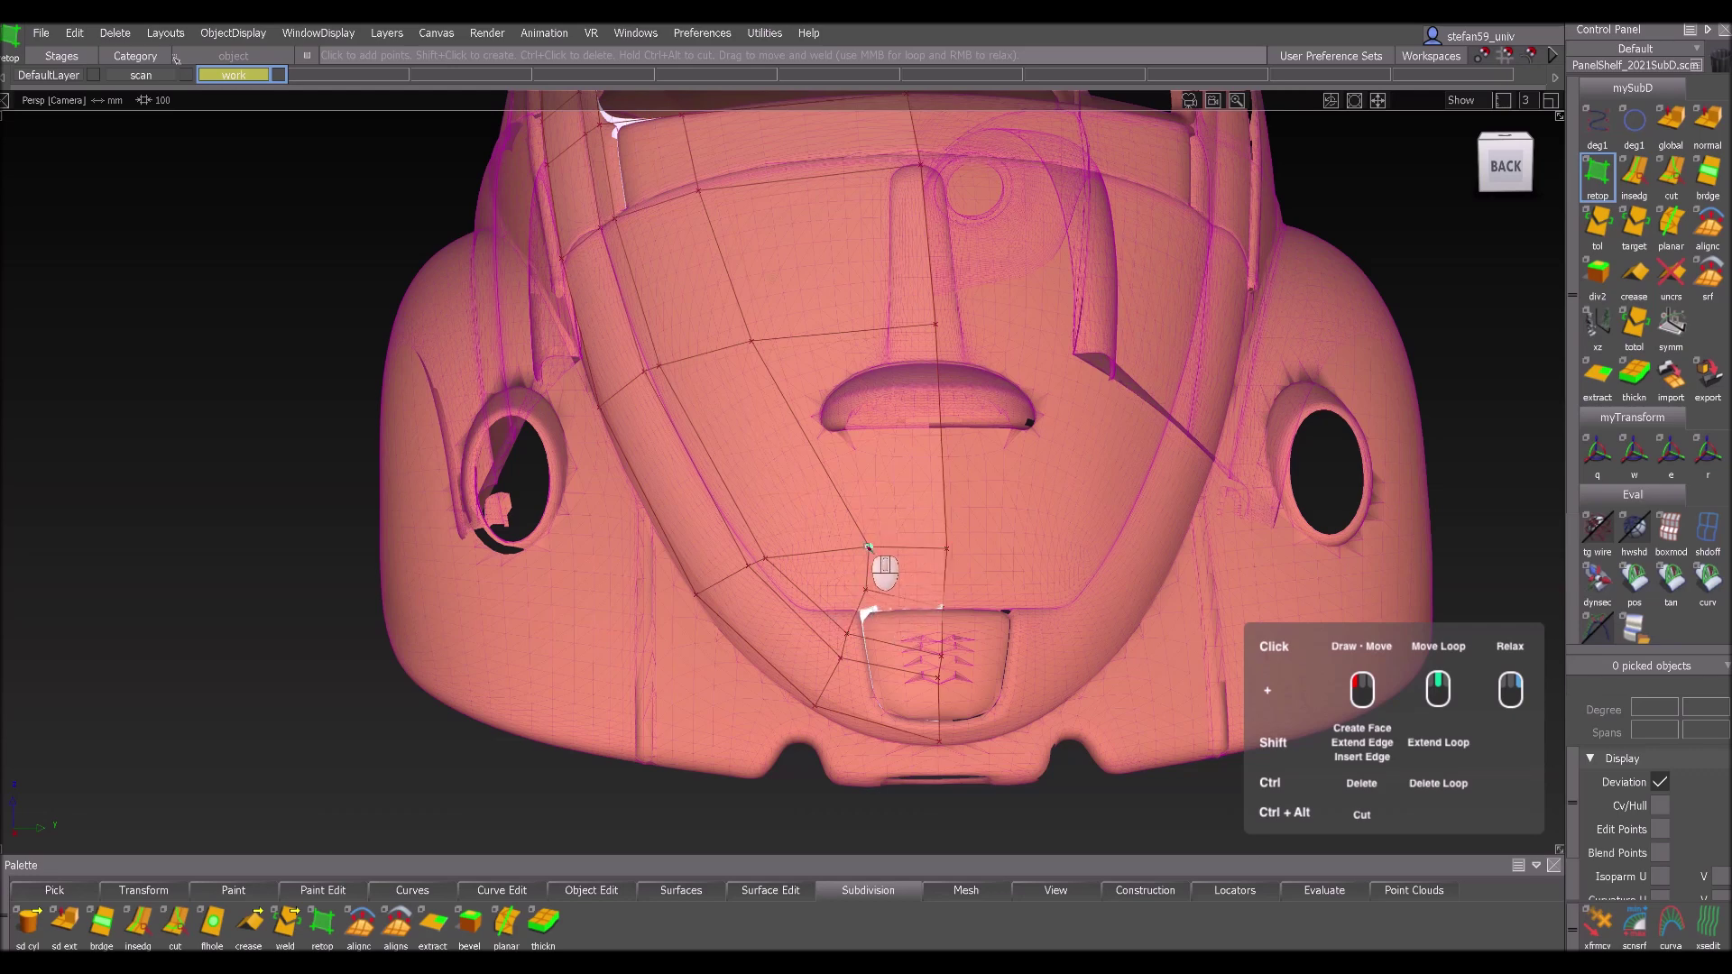
drag(864, 562, 827, 548)
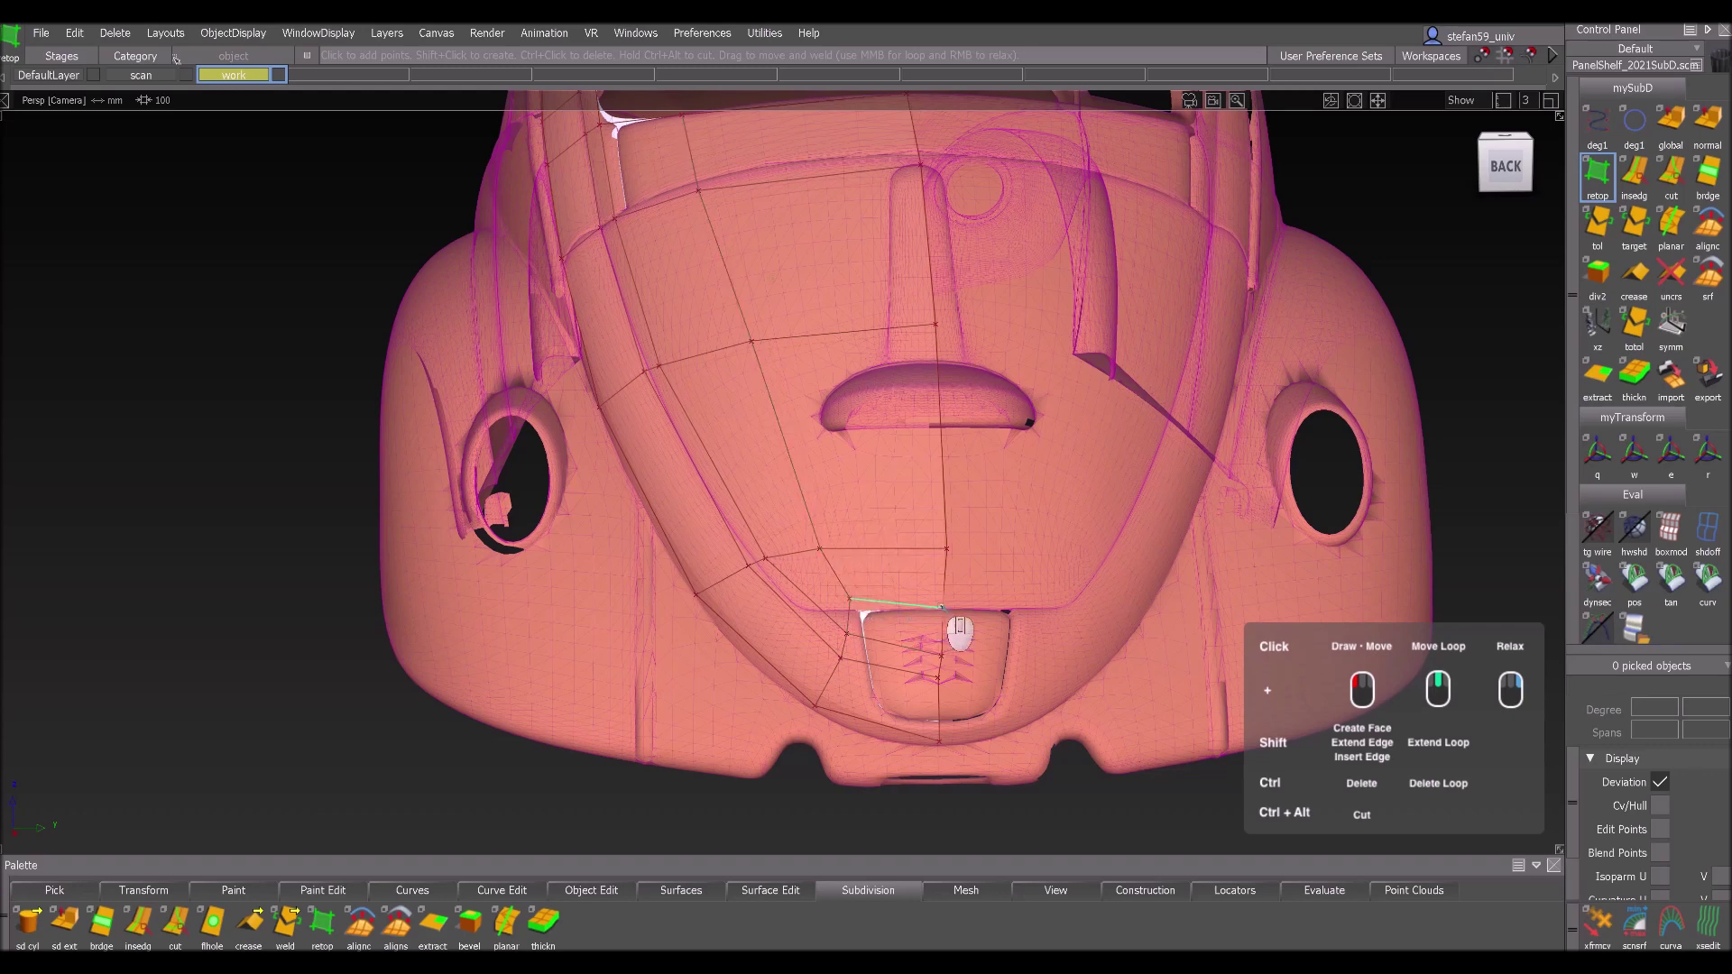
drag(944, 599, 943, 599)
- Place points outlining the front fender corner, the door, the rear quarter panel and the area above the rear wheel arch
alt+shift+right_drag(976, 582, 984, 530)
alt+shift+middle_drag(876, 478, 928, 716)
alt+shift+drag(730, 564, 962, 547)
alt+shift+middle_drag(959, 542, 1260, 639)
alt+shift+drag(1260, 640, 849, 647)
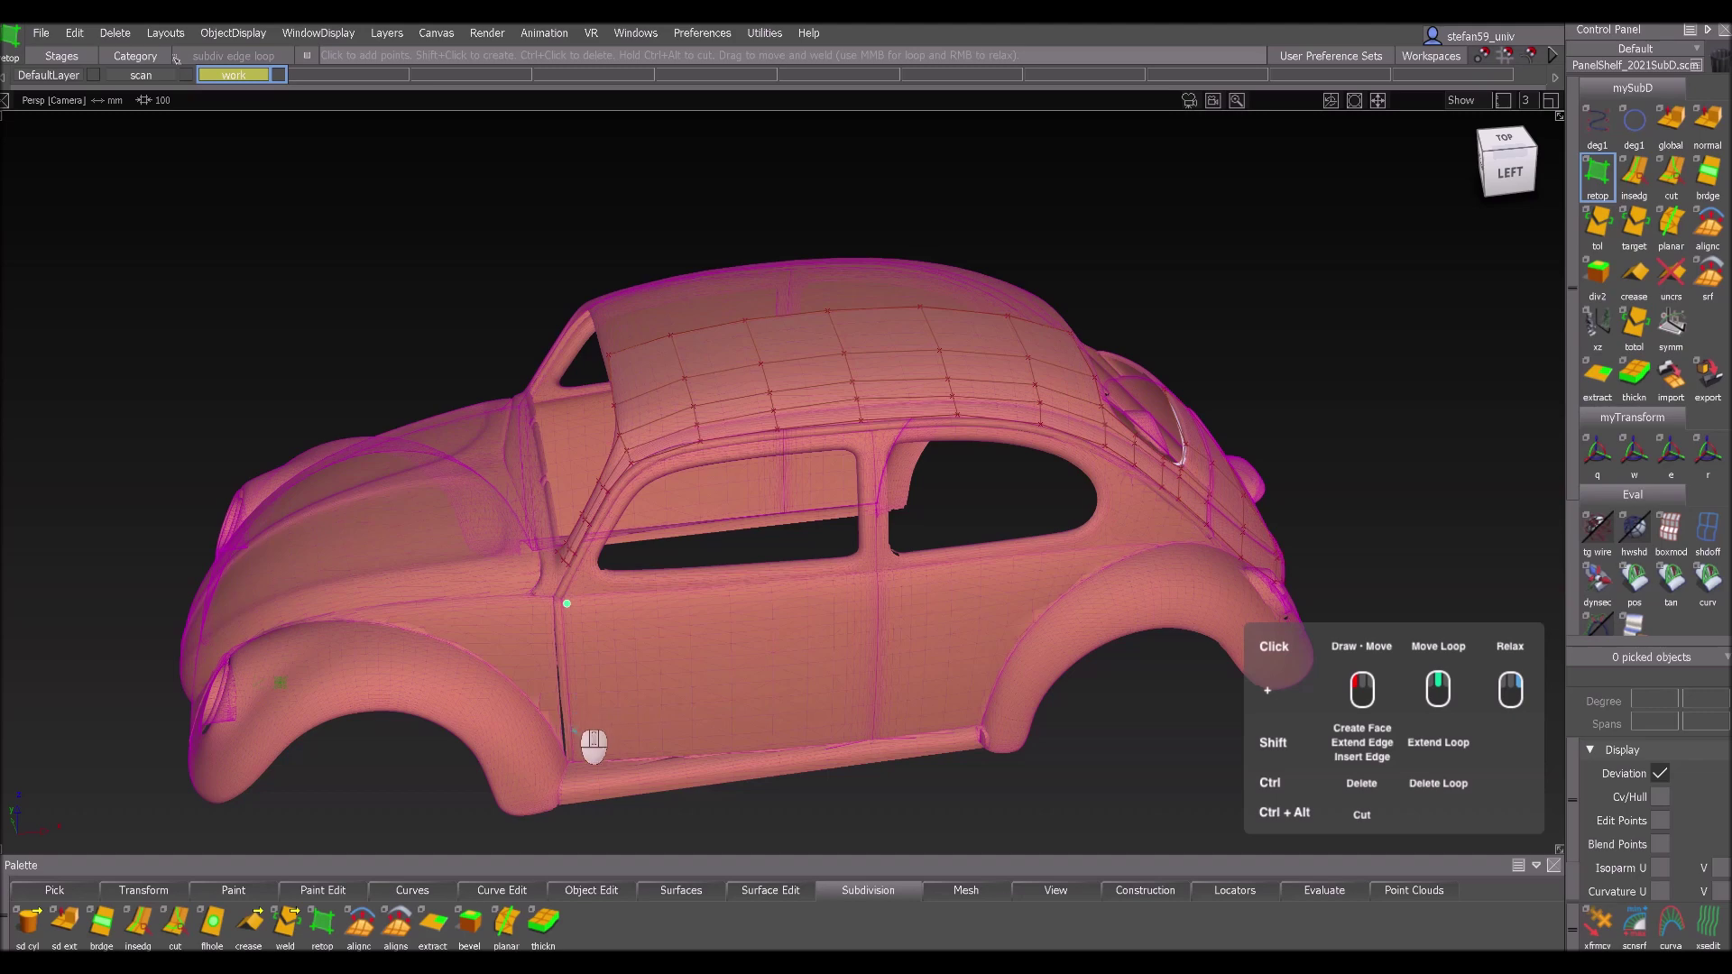
click(574, 755)
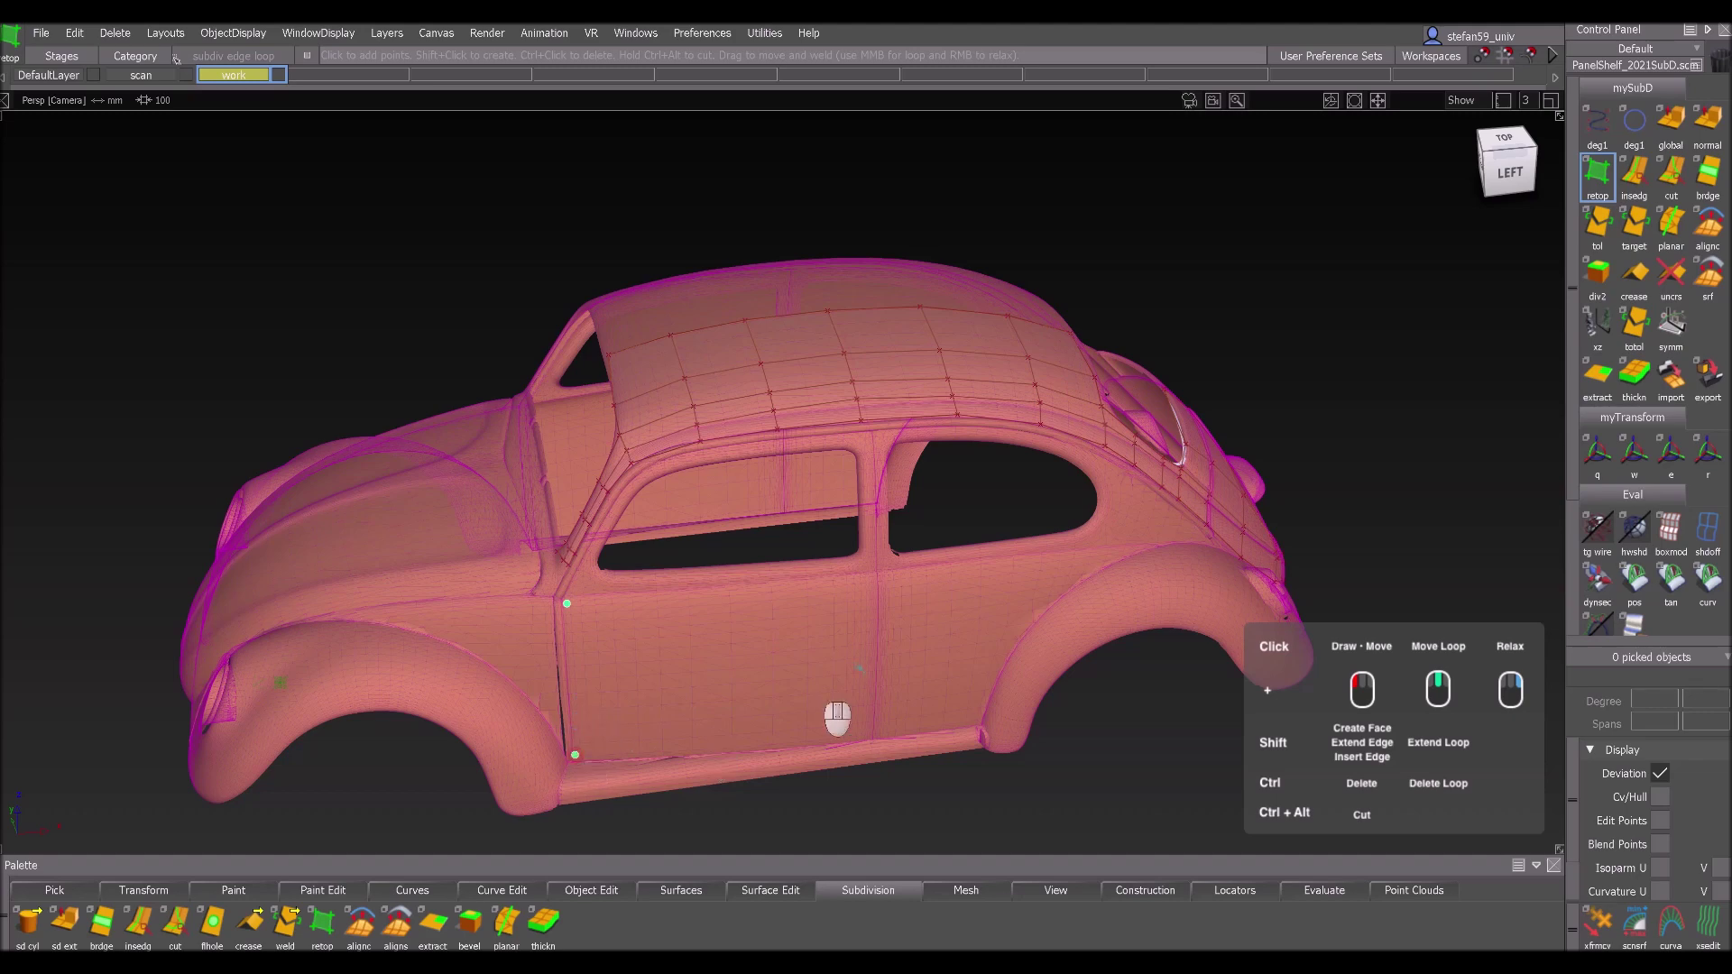
click(813, 588)
click(816, 738)
click(975, 724)
click(985, 565)
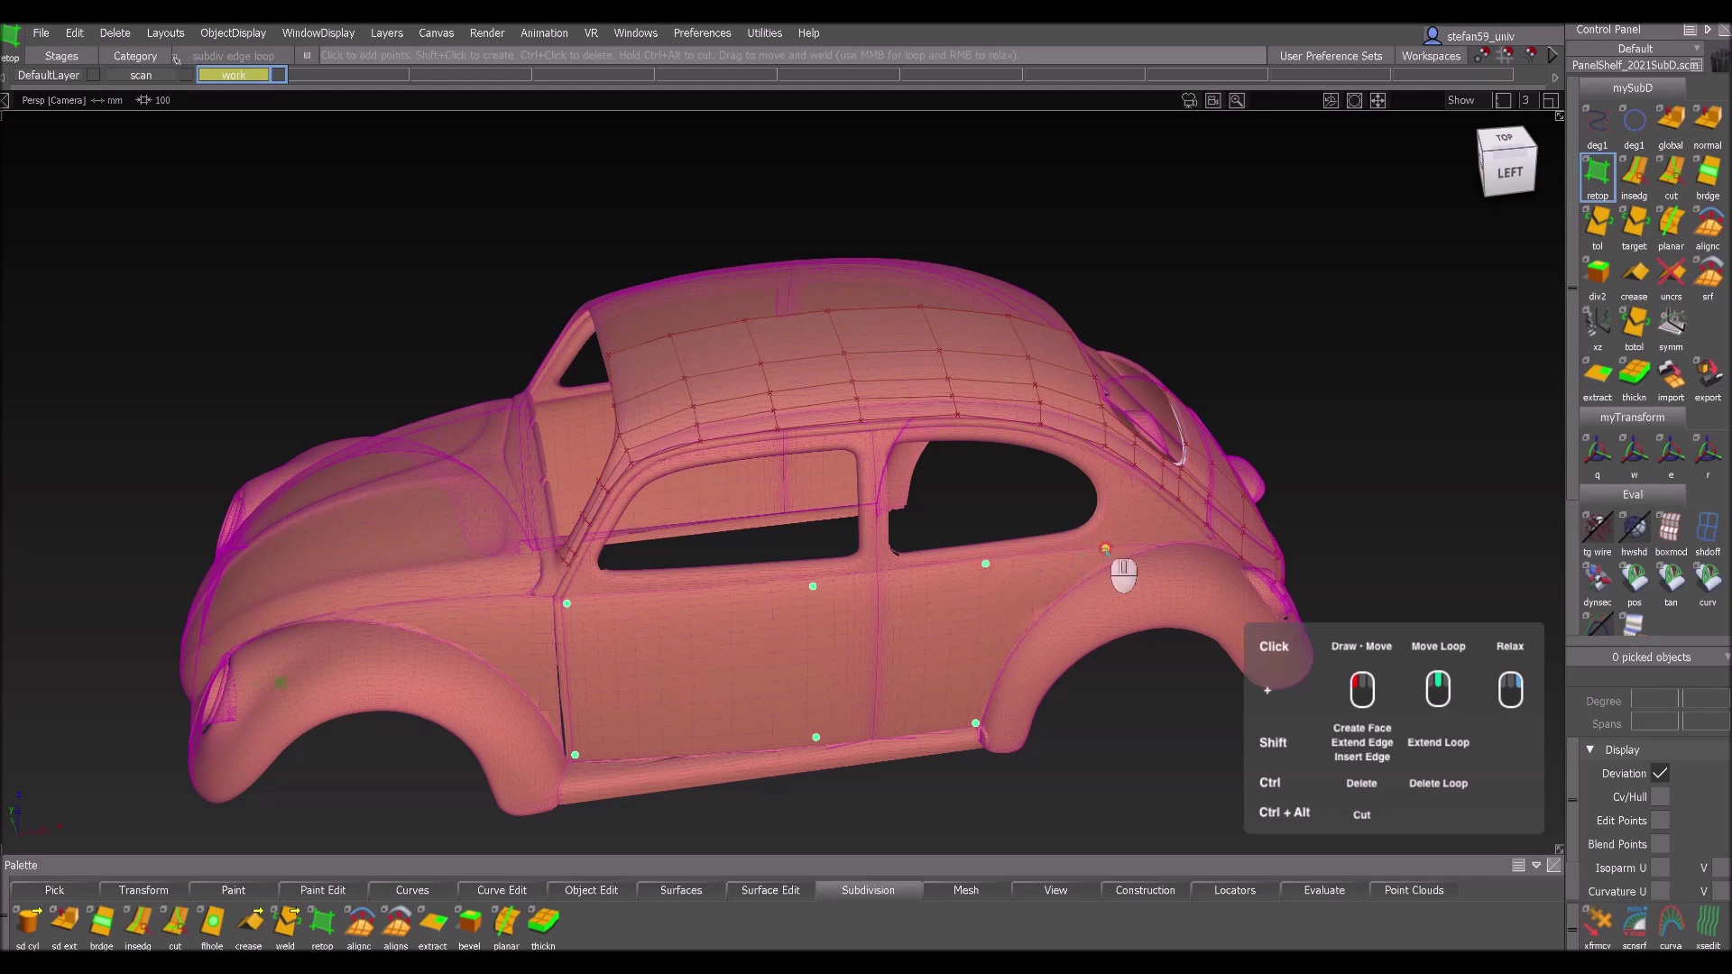
click(1105, 564)
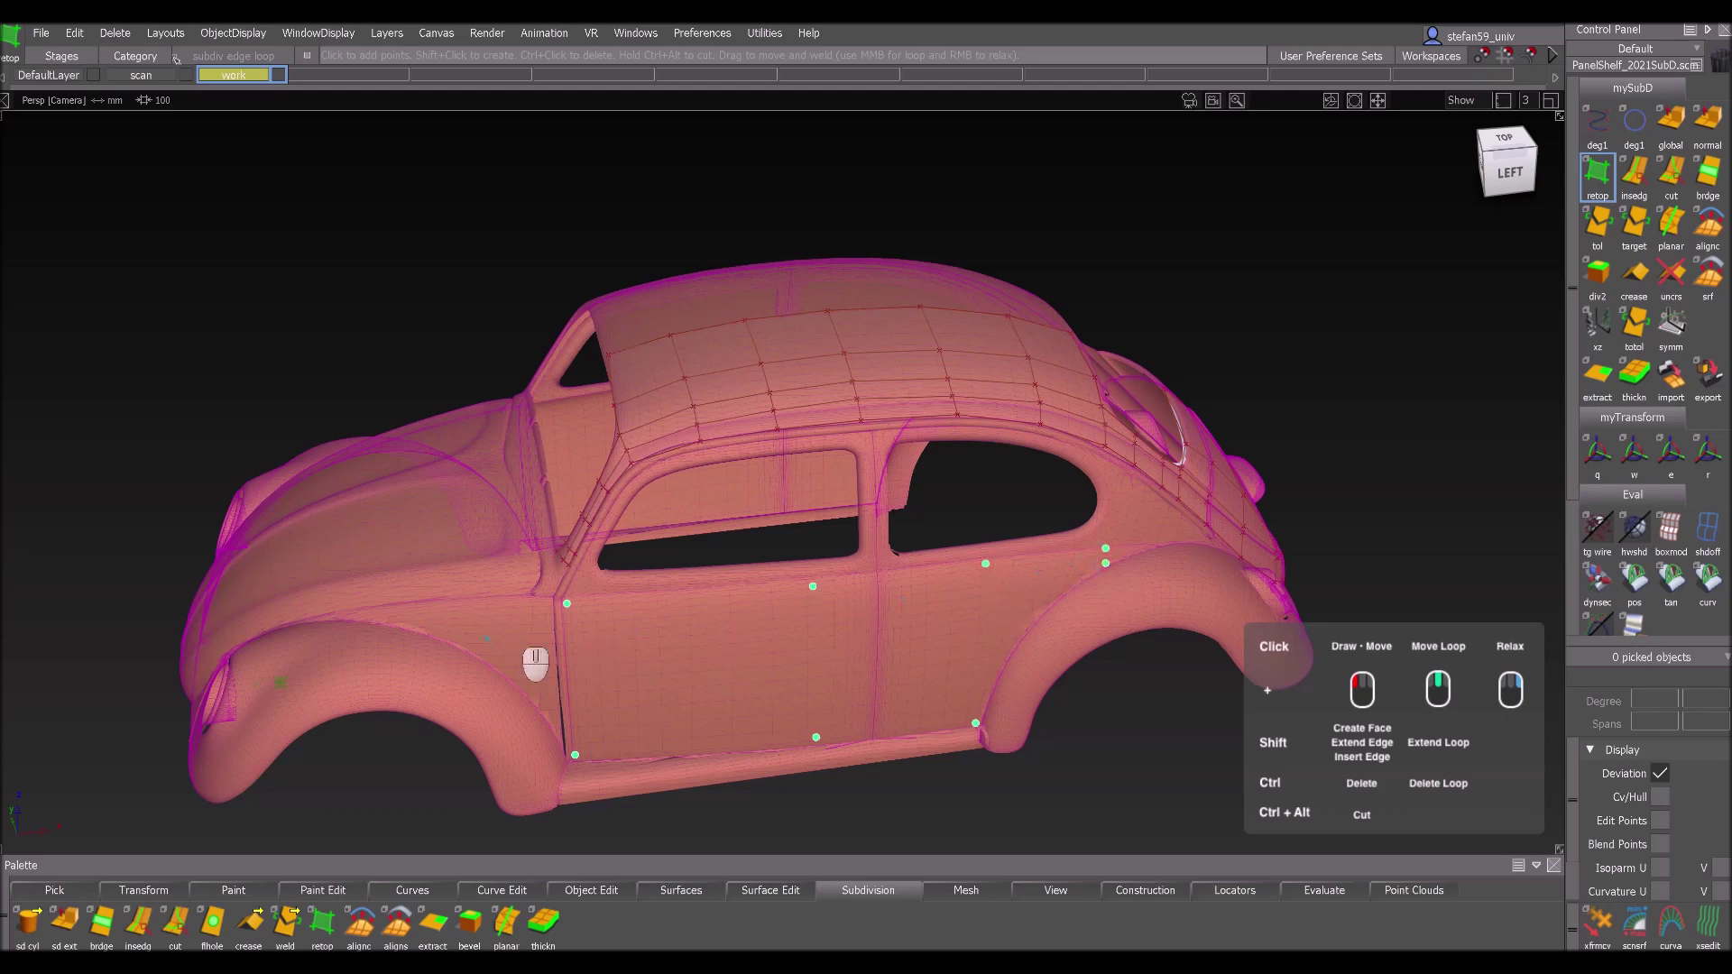
click(411, 624)
- Create faces through the side points back to the rear lid mesh and extend their upper edge loop up towards the side windows
shift+click(524, 669)
shift+click(677, 684)
shift+click(902, 657)
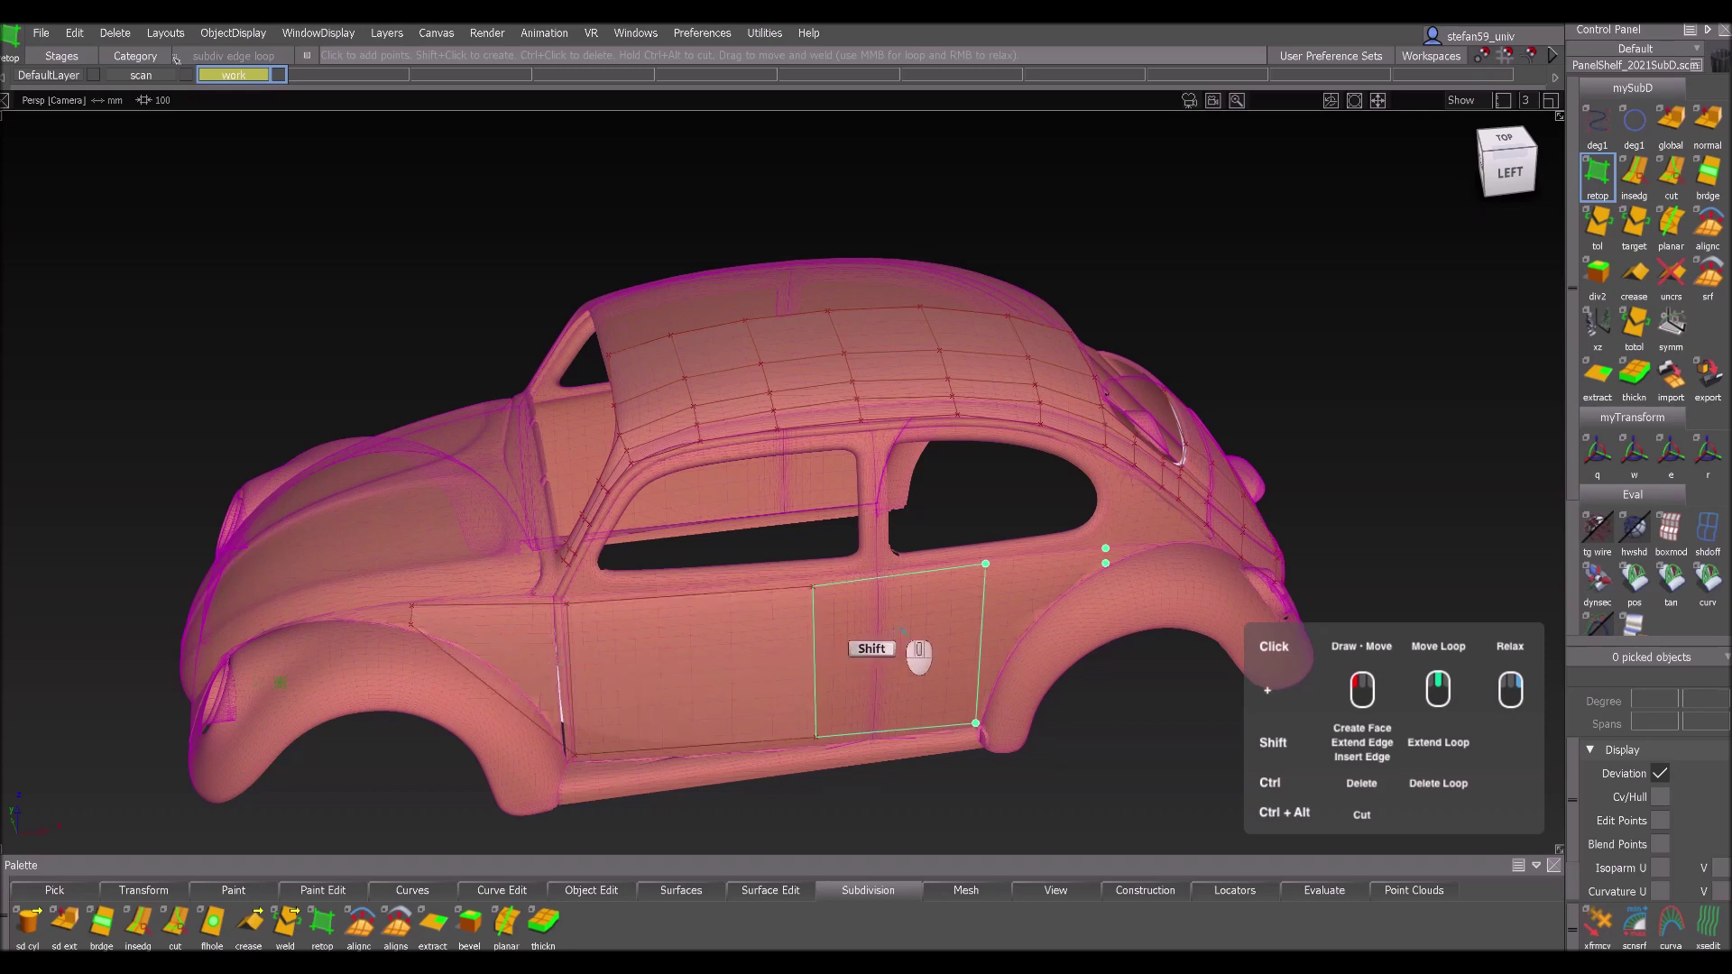
alt+shift+right_drag(1053, 561, 1030, 581)
shift+drag(1082, 577, 1256, 541)
alt+shift+drag(1059, 599, 734, 654)
shift+middle_drag(716, 629, 715, 606)
- Insert two edges in the strip above the rear wheel arch and create faces bridging it up to the roof pillar mesh
alt+shift+drag(982, 592, 338, 587)
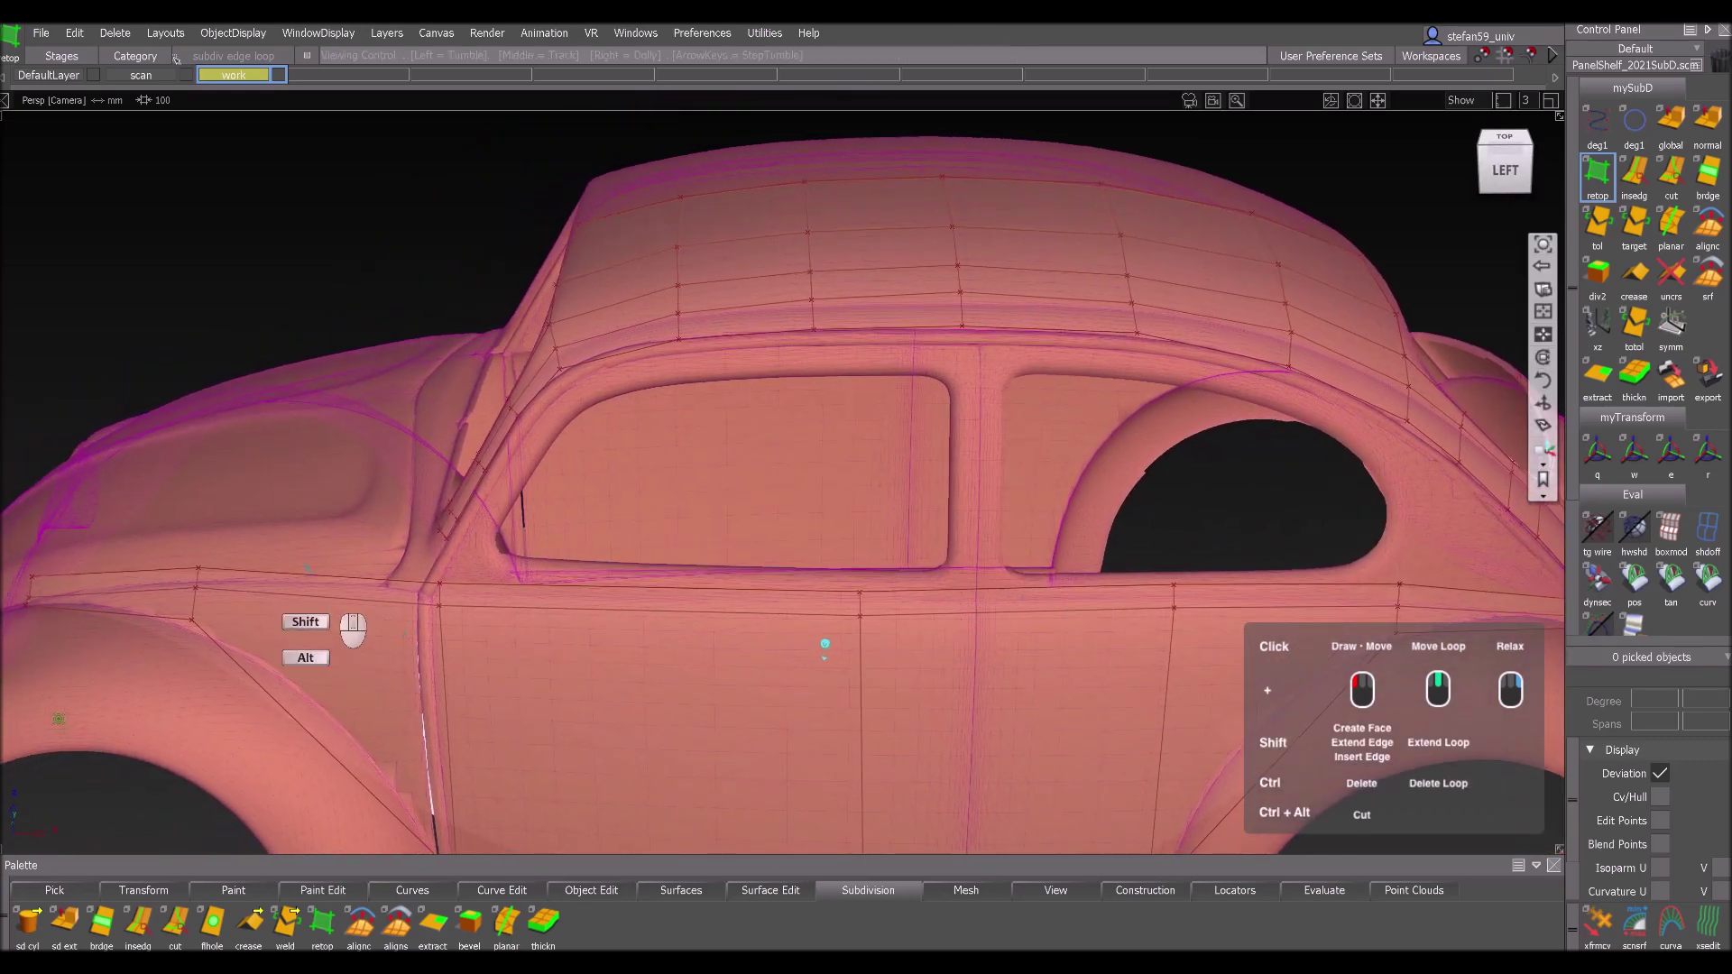
alt+shift+middle_drag(779, 626, 564, 592)
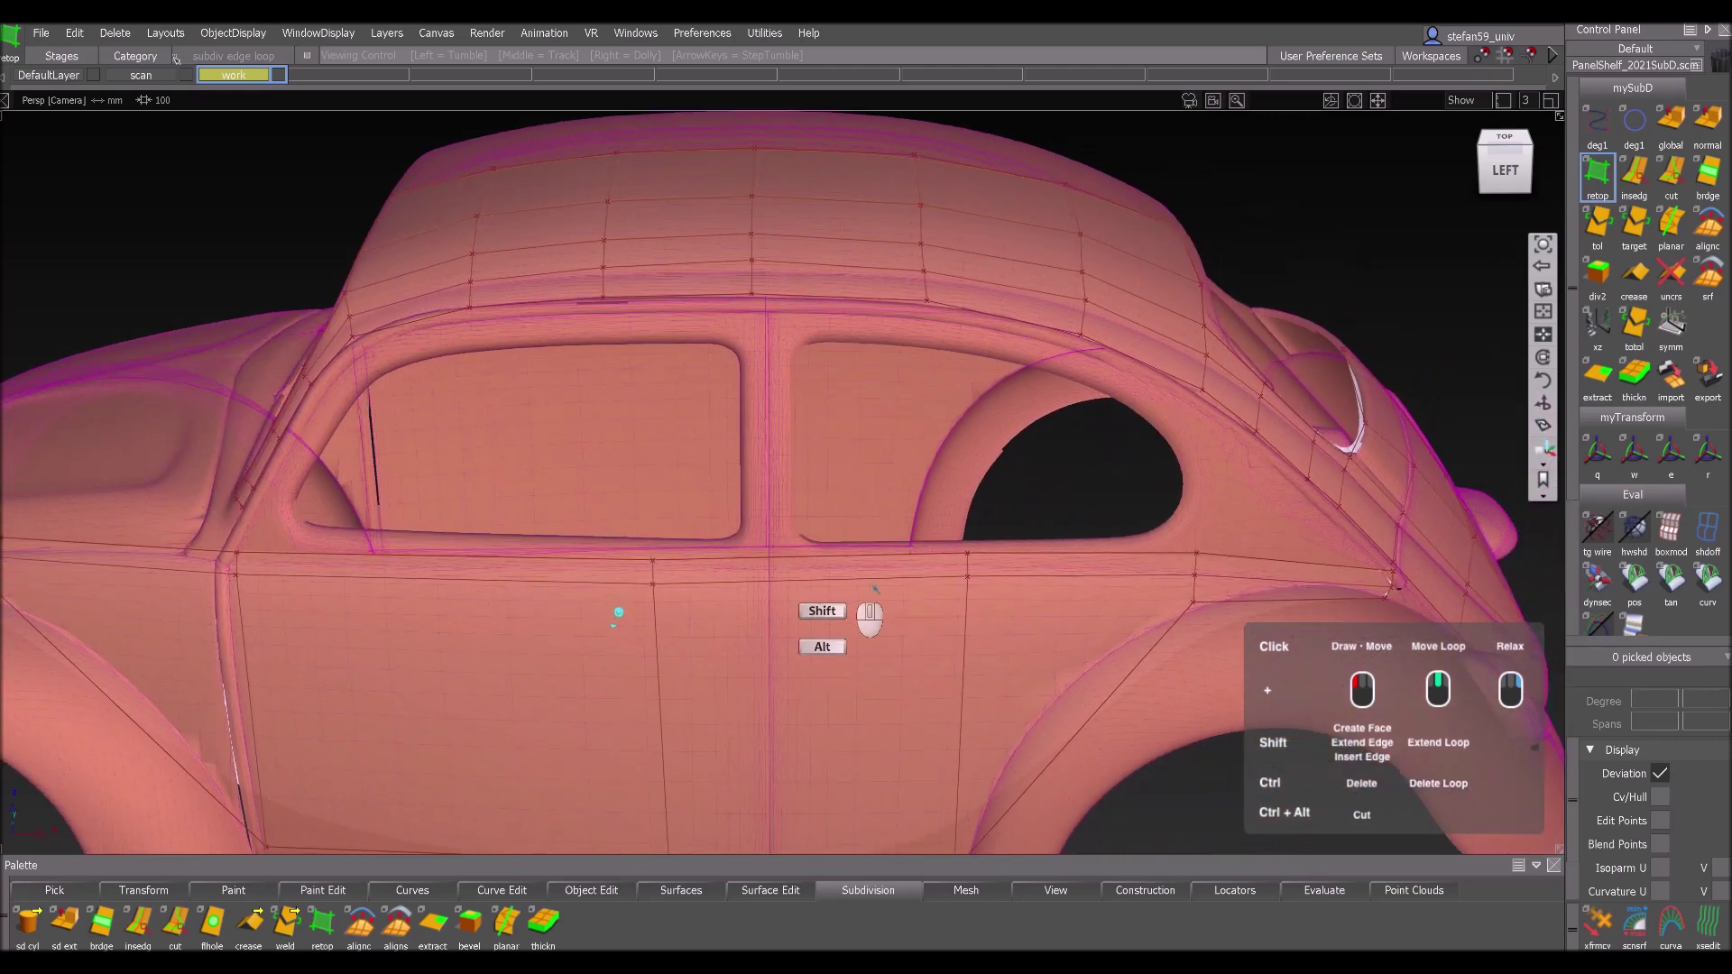
alt+shift+drag(564, 593, 873, 588)
alt+shift+middle_drag(974, 606, 821, 564)
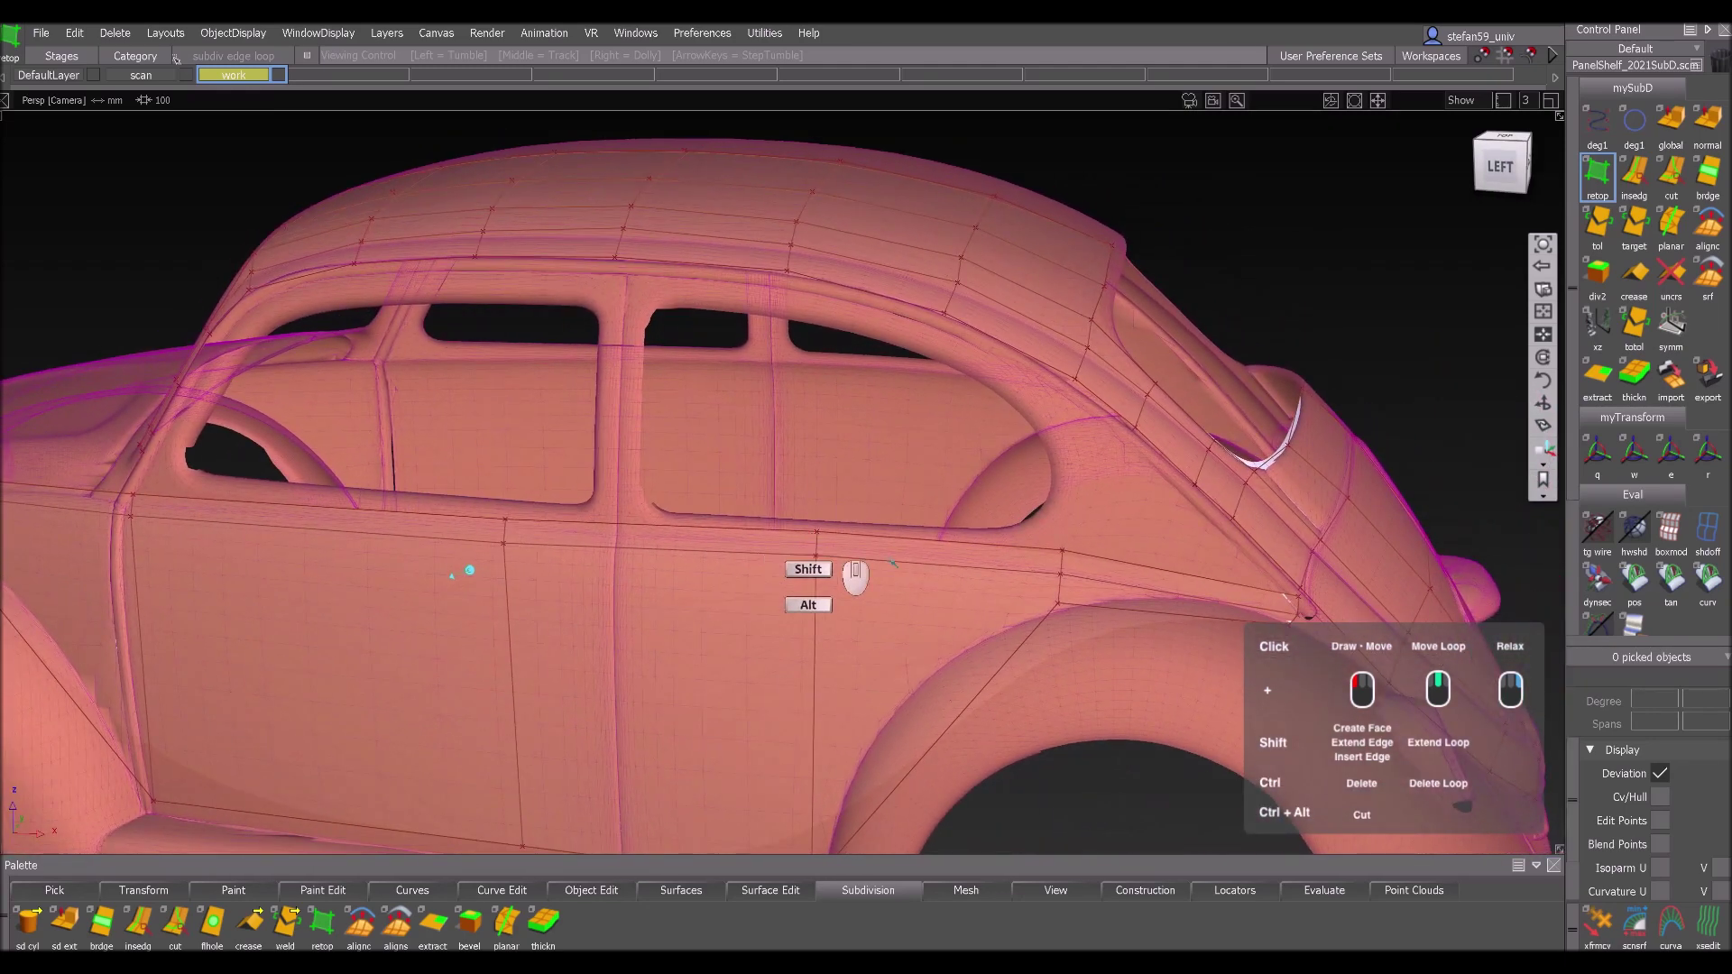
alt+shift+drag(888, 541, 728, 584)
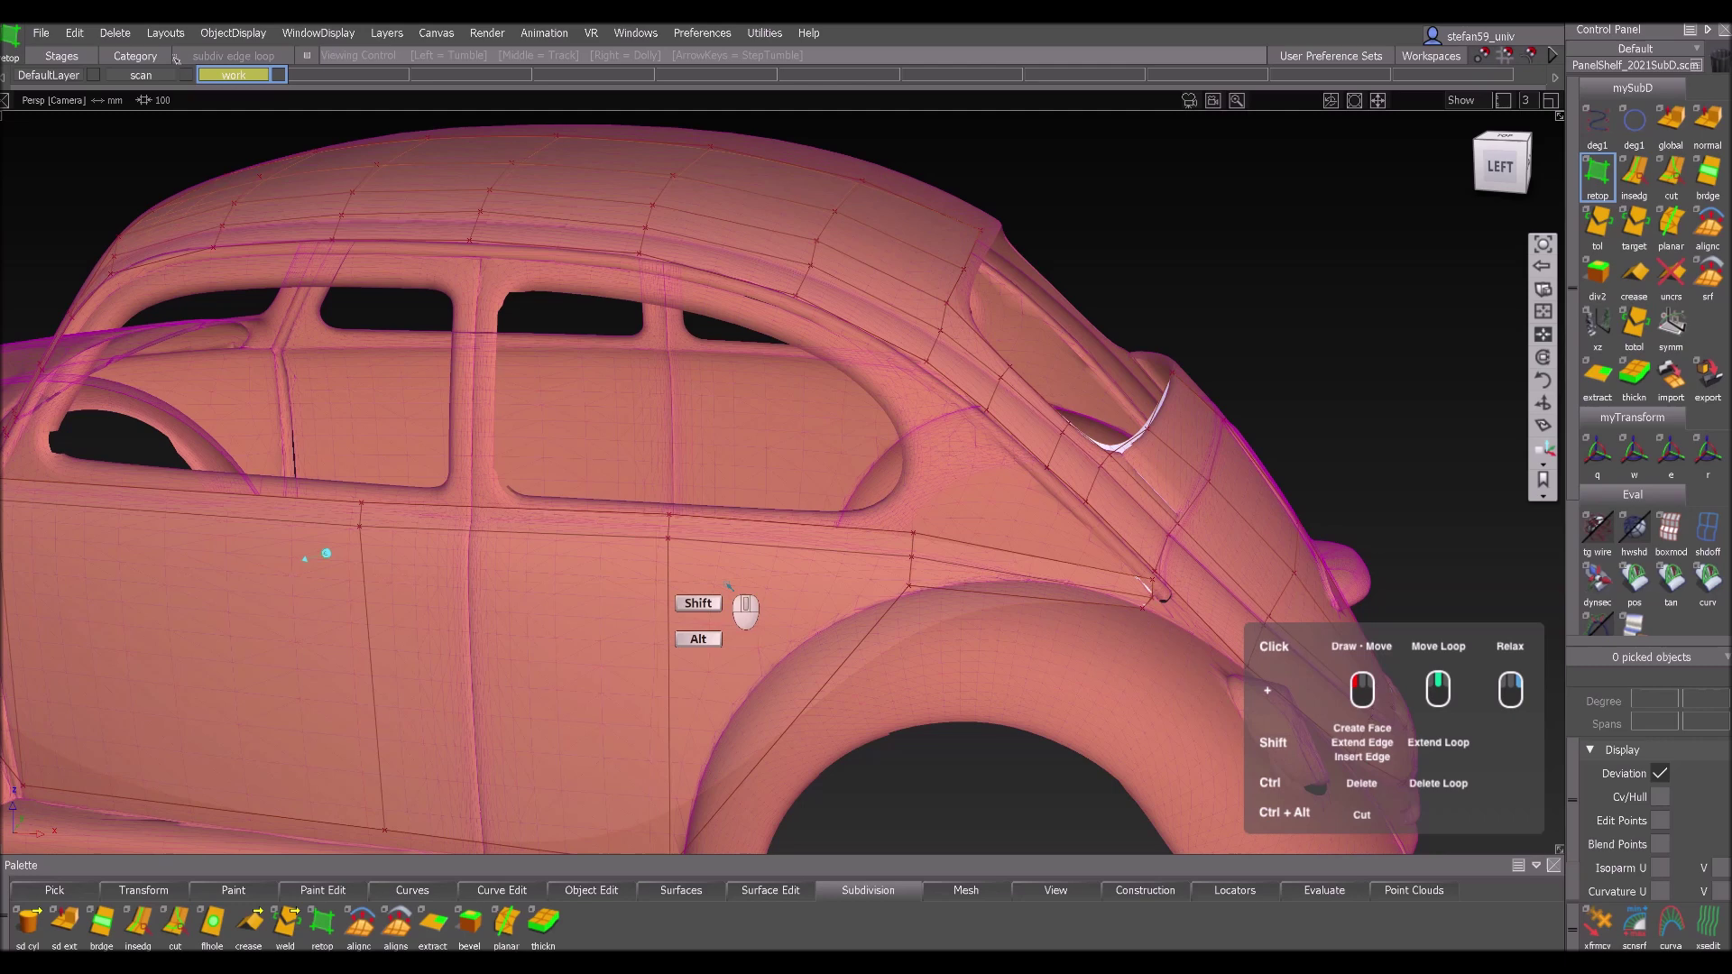
shift+click(975, 557)
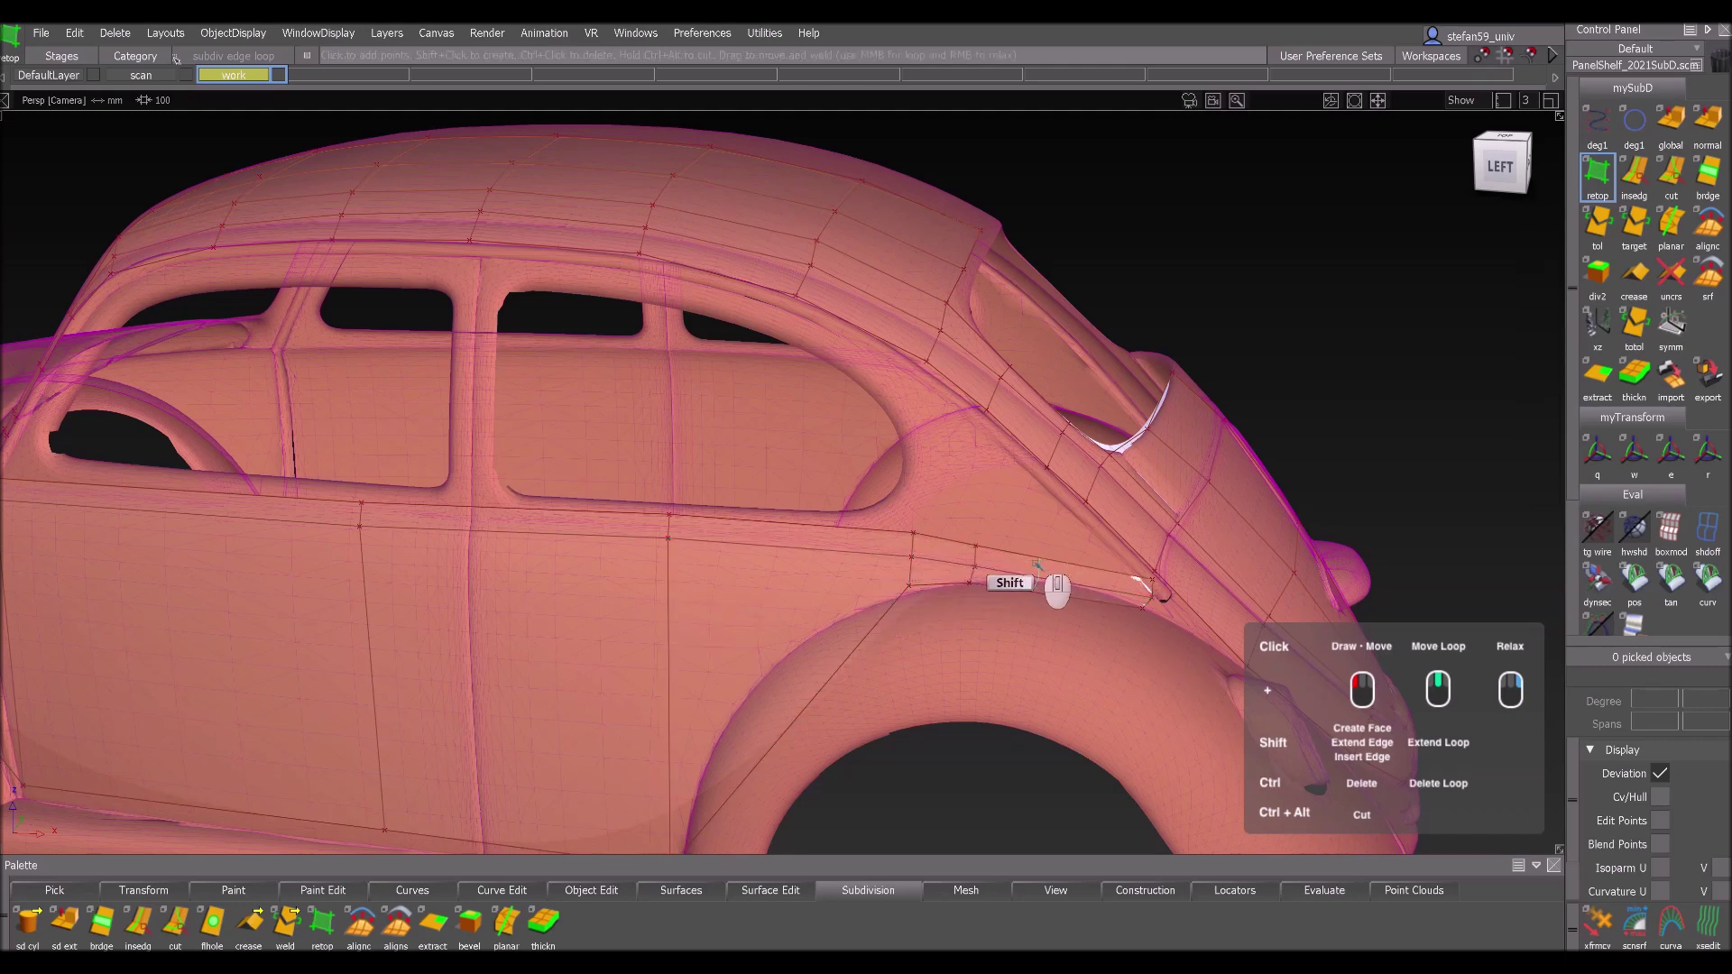
shift+click(1035, 561)
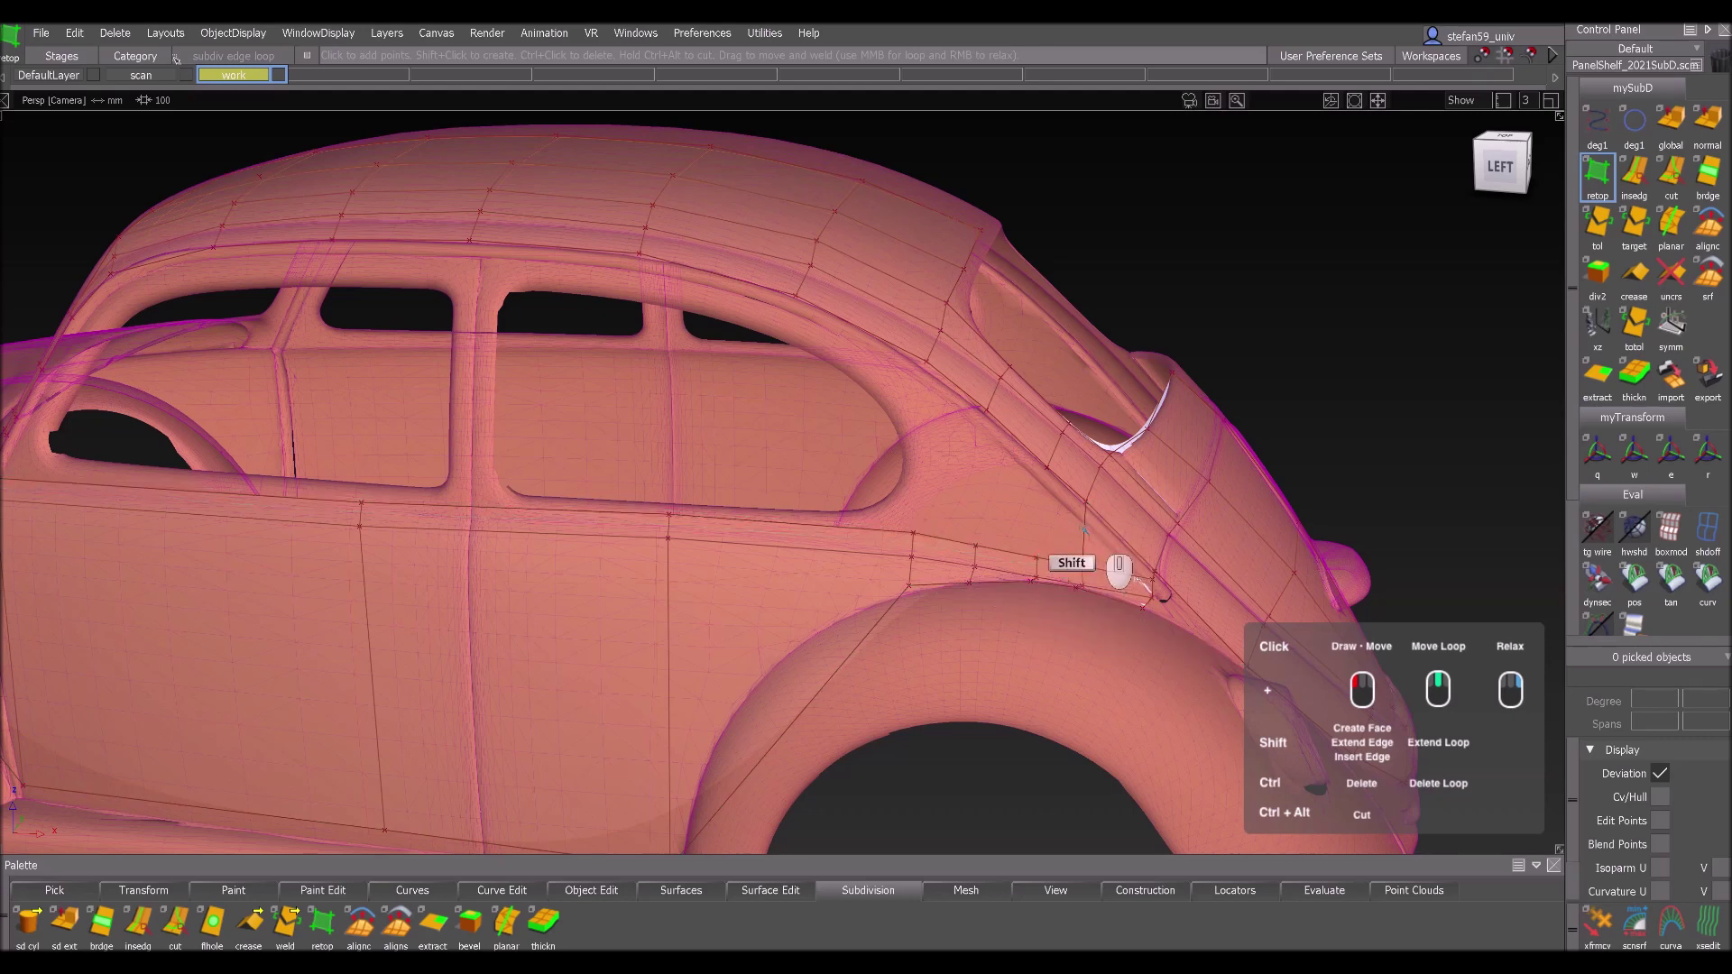
shift+click(1028, 492)
shift+click(943, 462)
- Extend the roof's lower edge loop down to the tops of the side windows and adjust its rear end vertex
alt+shift+middle_drag(888, 522, 1214, 542)
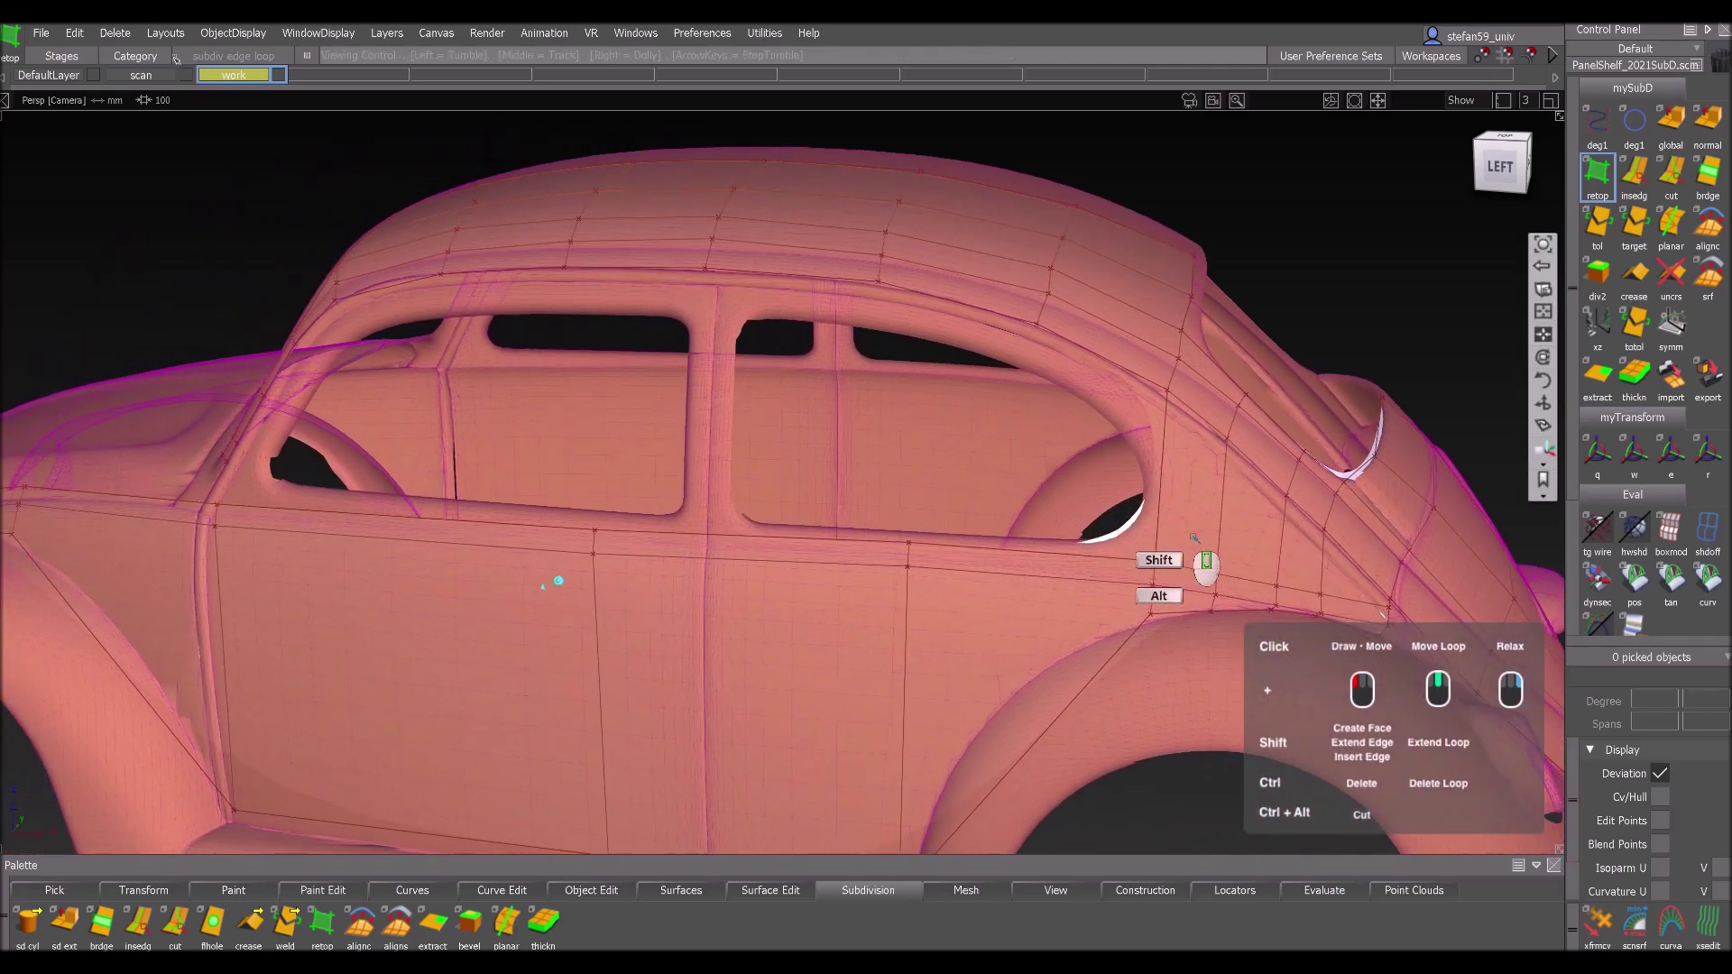
alt+shift+middle_drag(715, 543, 923, 596)
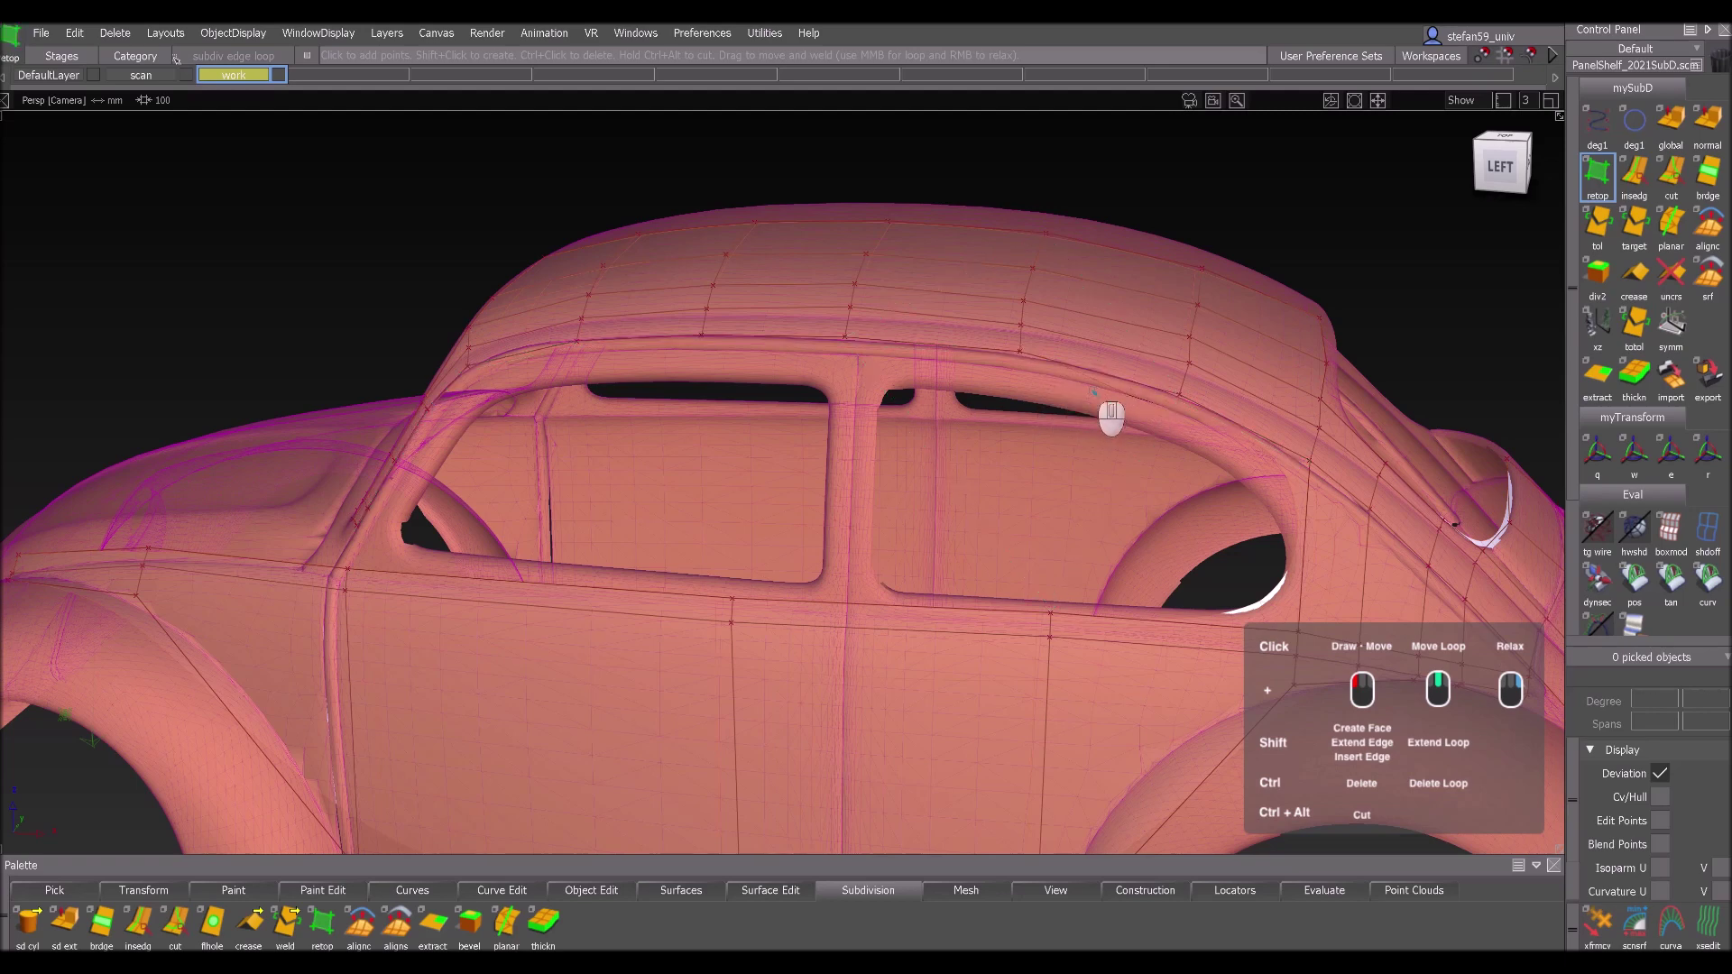
shift+middle_drag(1093, 371, 1078, 408)
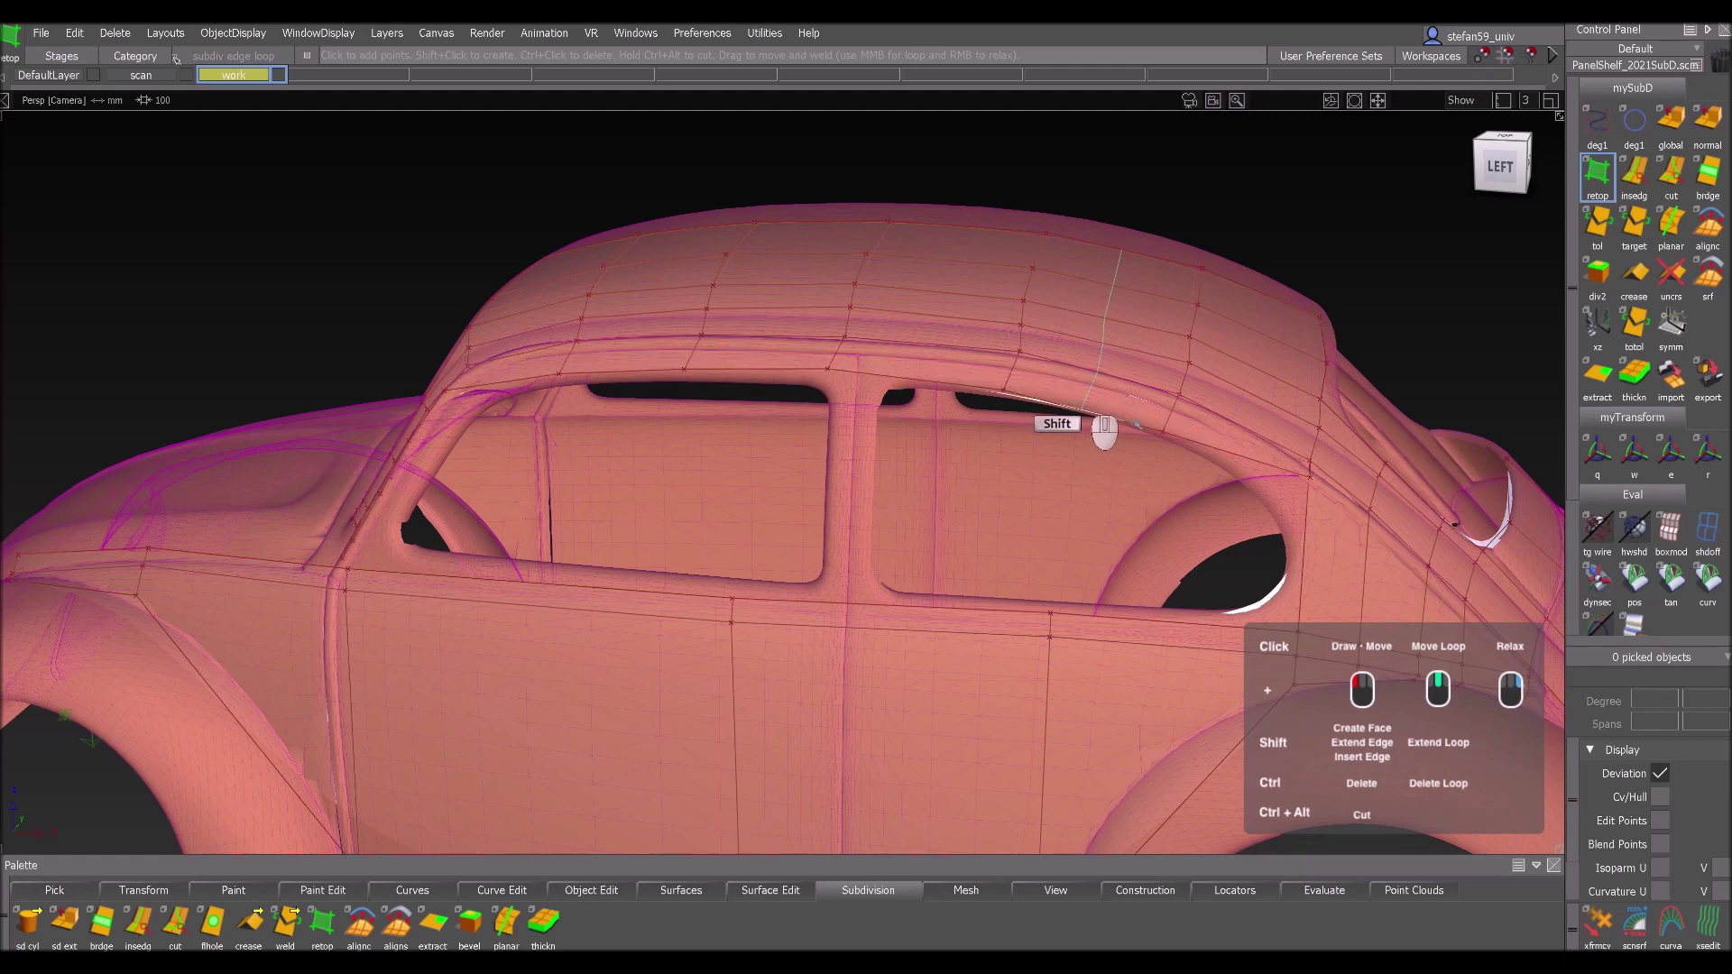
mouse_move(1308, 476)
mouse_down()
mouse_move(1287, 489)
mouse_move(1297, 502)
mouse_up()
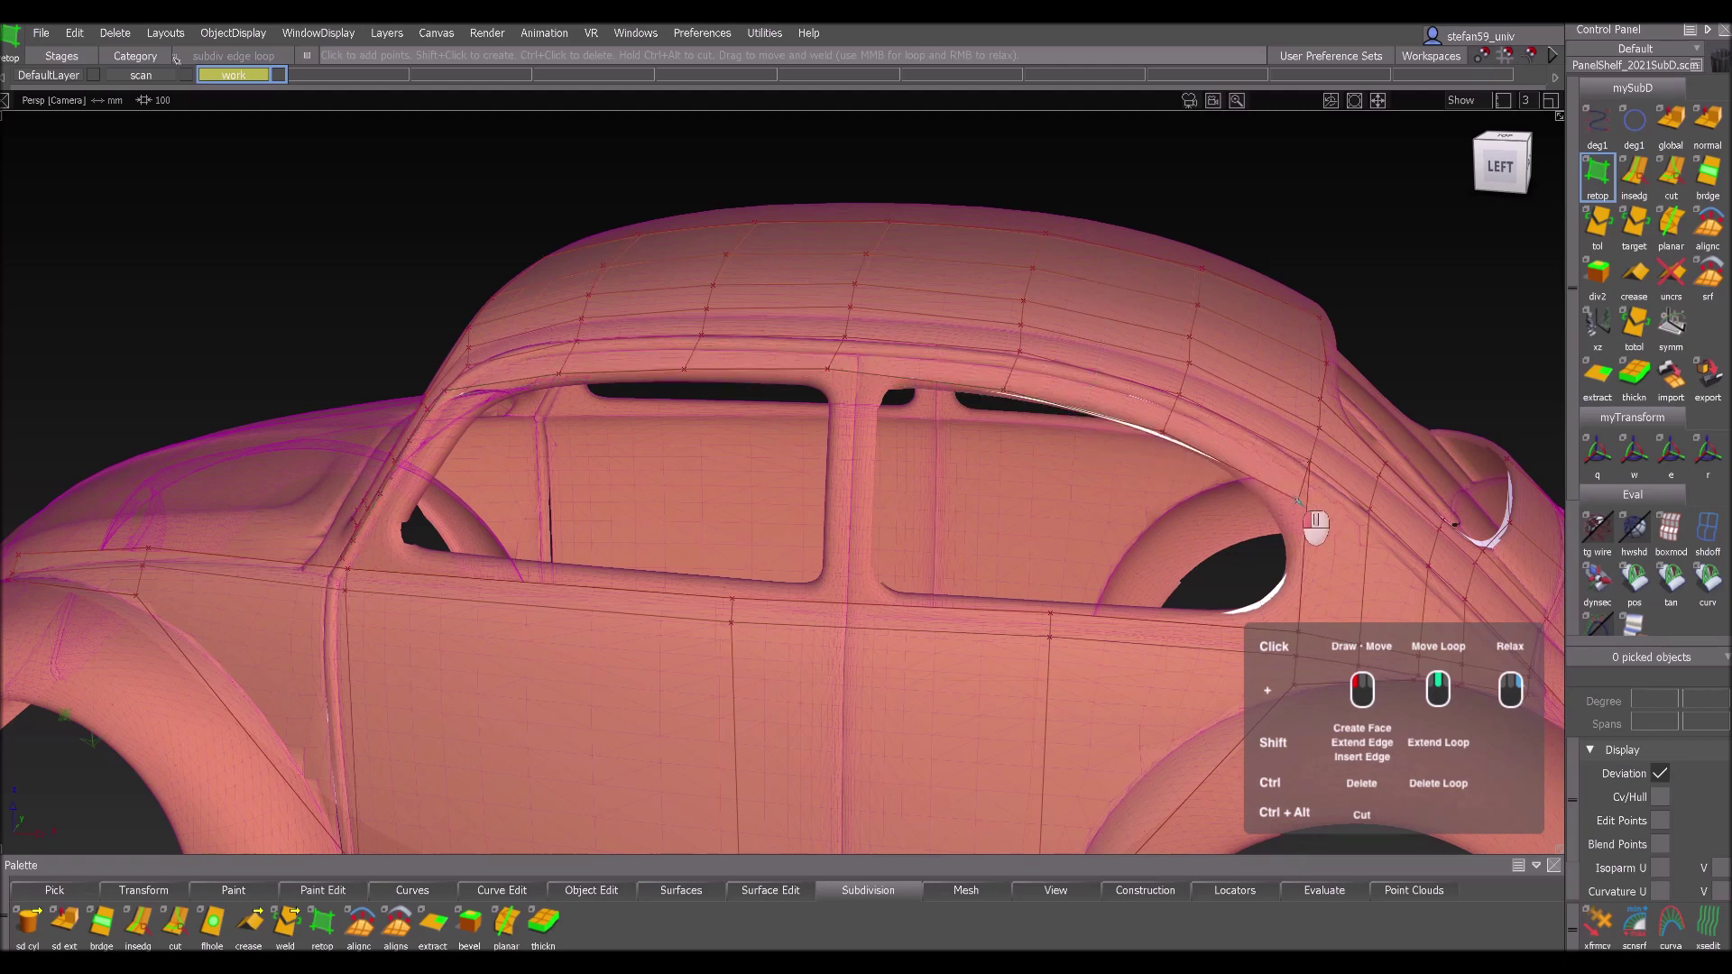
- Reposition the extended loop's front vertices down the windscreen pillar along the front edge of the door window
alt+shift+drag(483, 510, 551, 498)
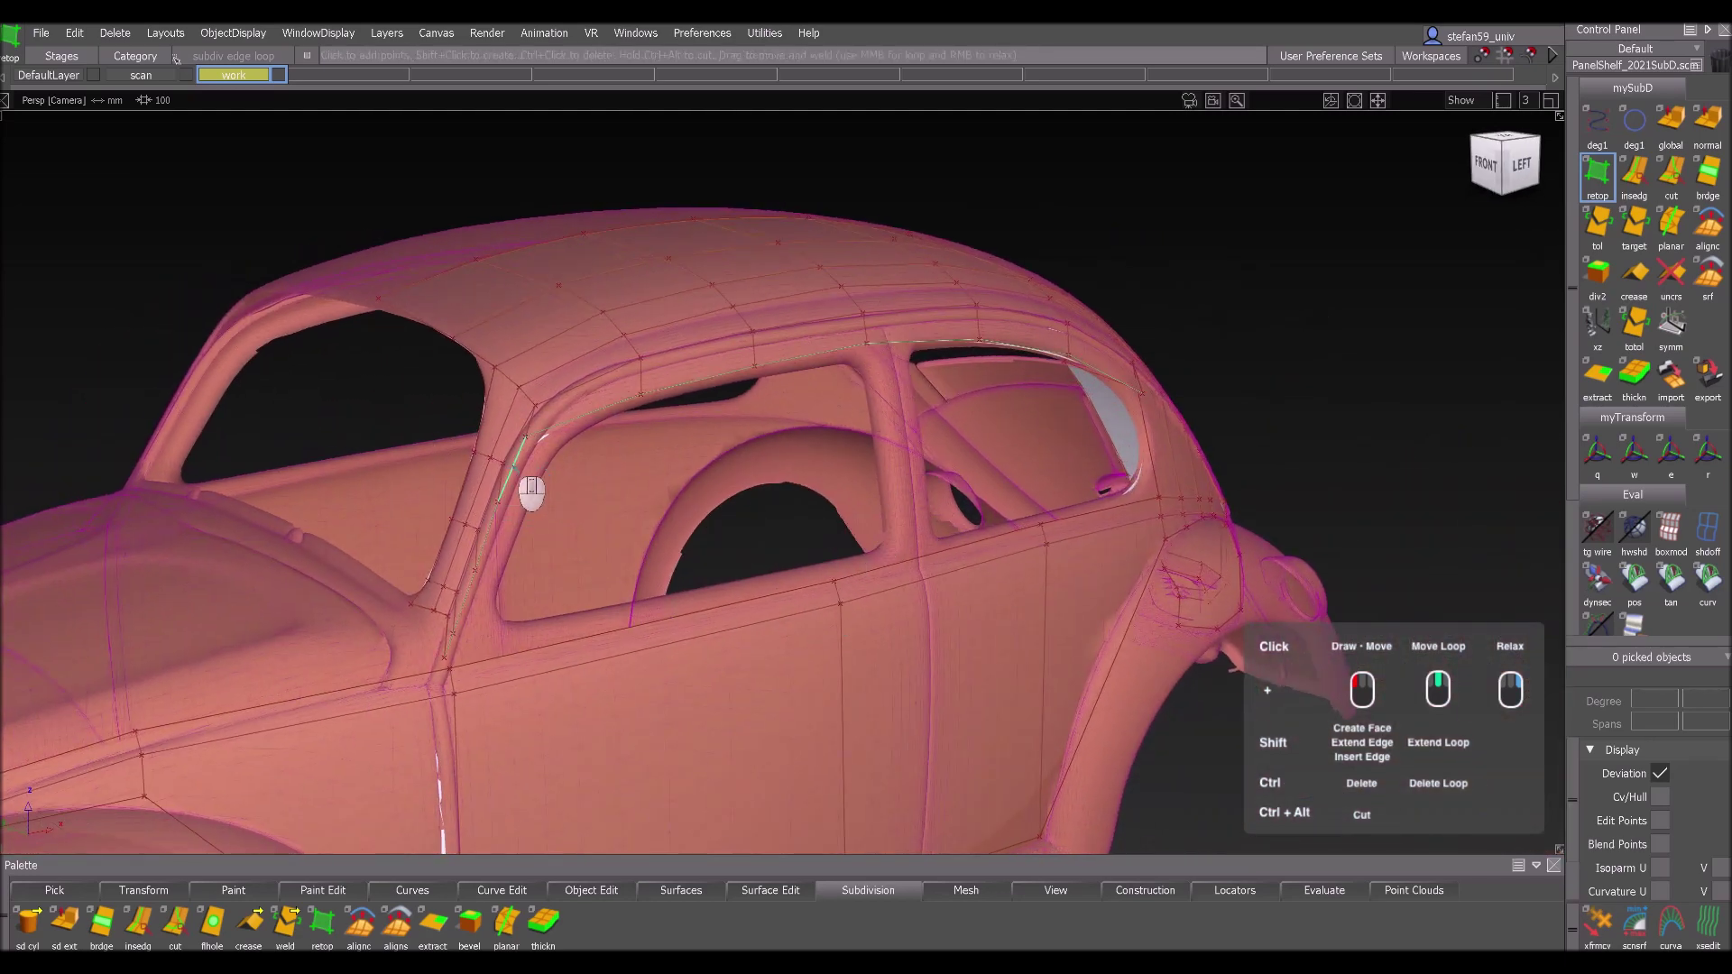
mouse_move(547, 438)
mouse_down()
mouse_move(577, 462)
mouse_move(496, 594)
mouse_move(523, 574)
mouse_up()
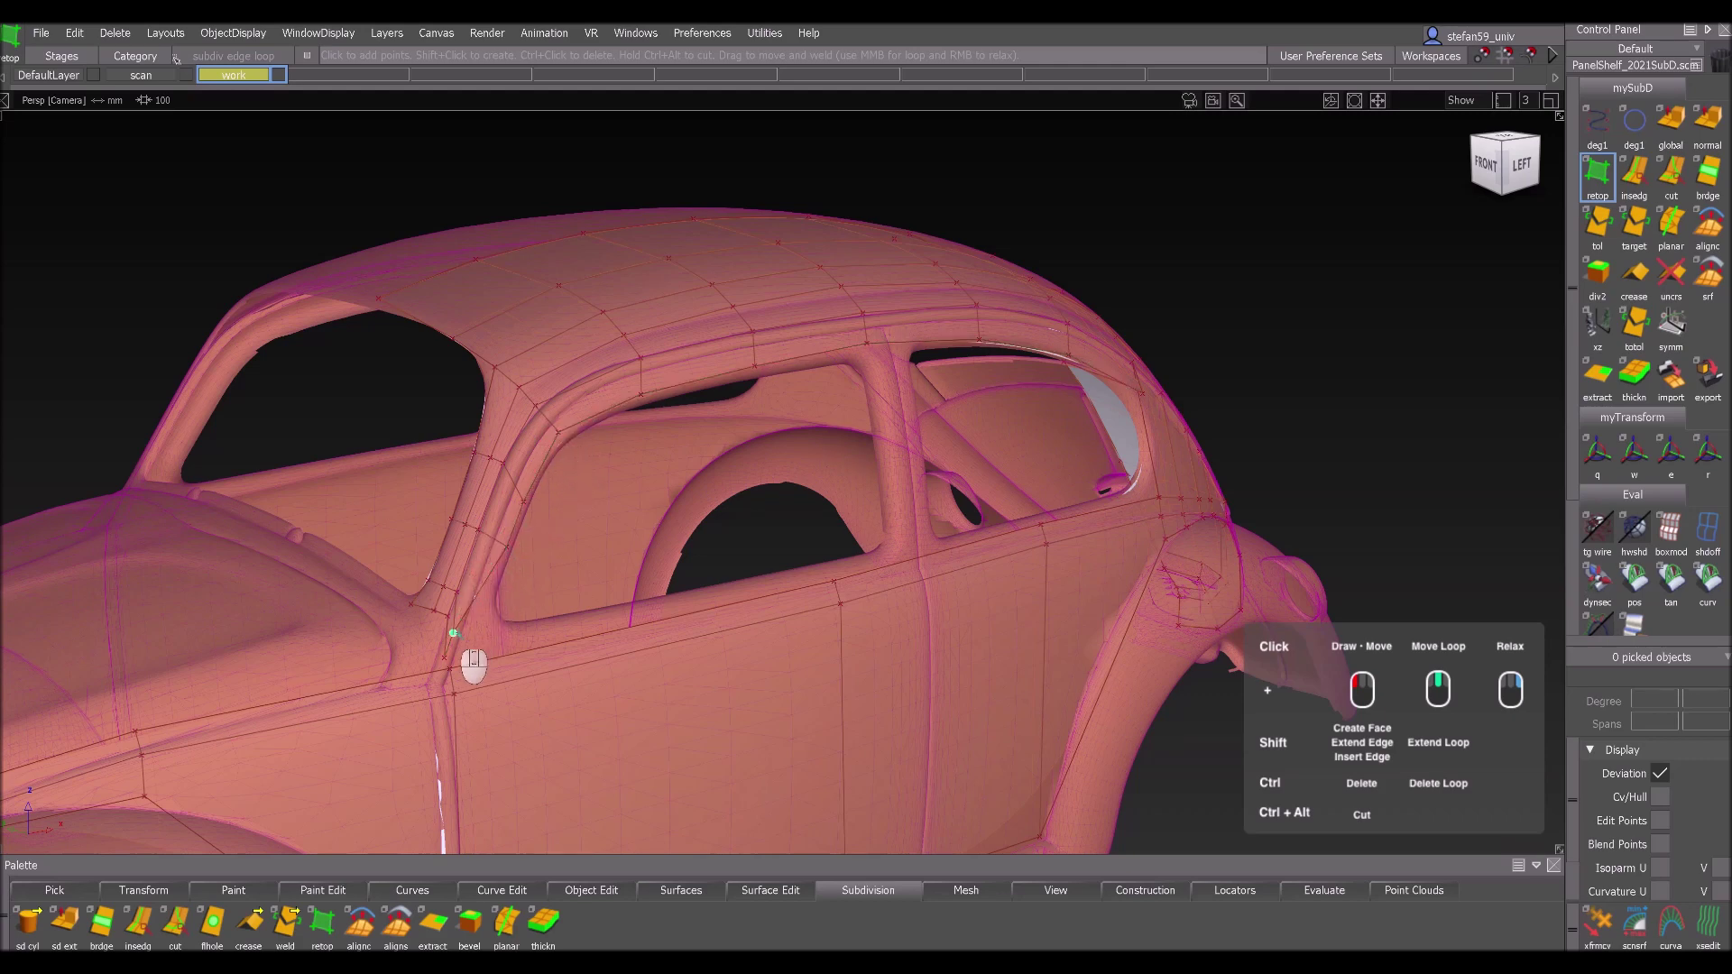
mouse_move(455, 631)
mouse_down()
mouse_move(480, 615)
mouse_move(444, 657)
mouse_up()
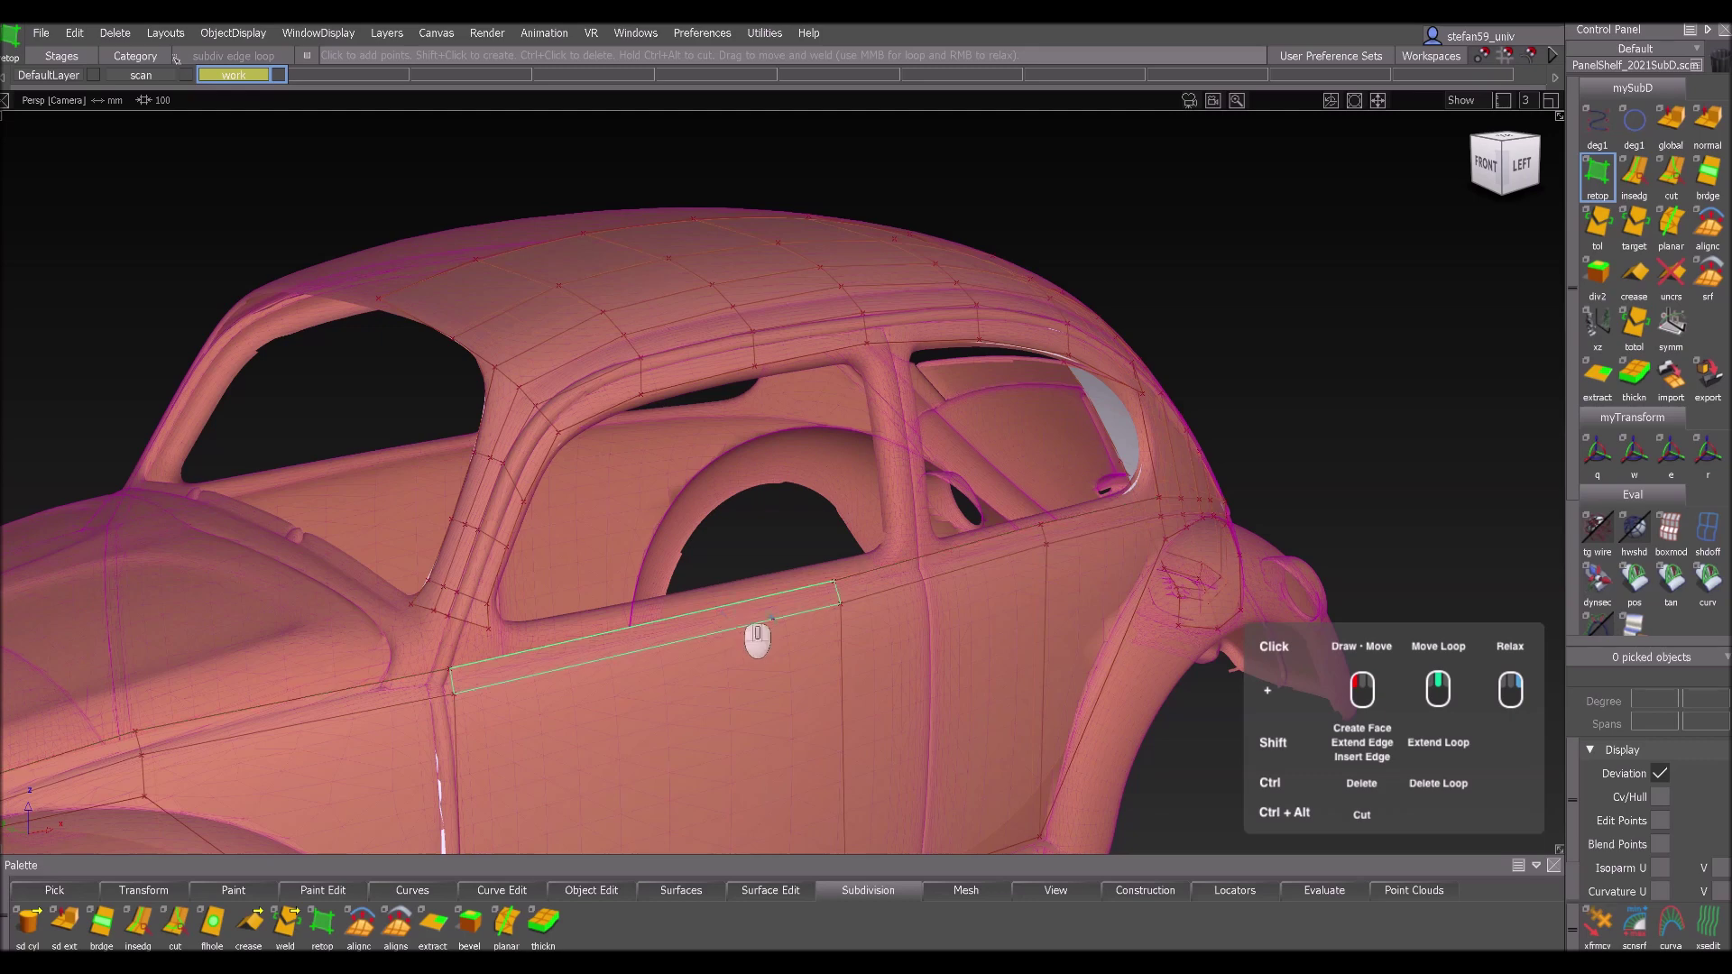
- Insert an edge loop in the roof above the pillar between the side windows and extend faces down that pillar
mouse_move(785, 676)
alt+shift+mouse_down()
mouse_move(523, 645)
mouse_move(779, 679)
alt+shift+mouse_up()
alt+shift+middle_drag(778, 679, 668, 651)
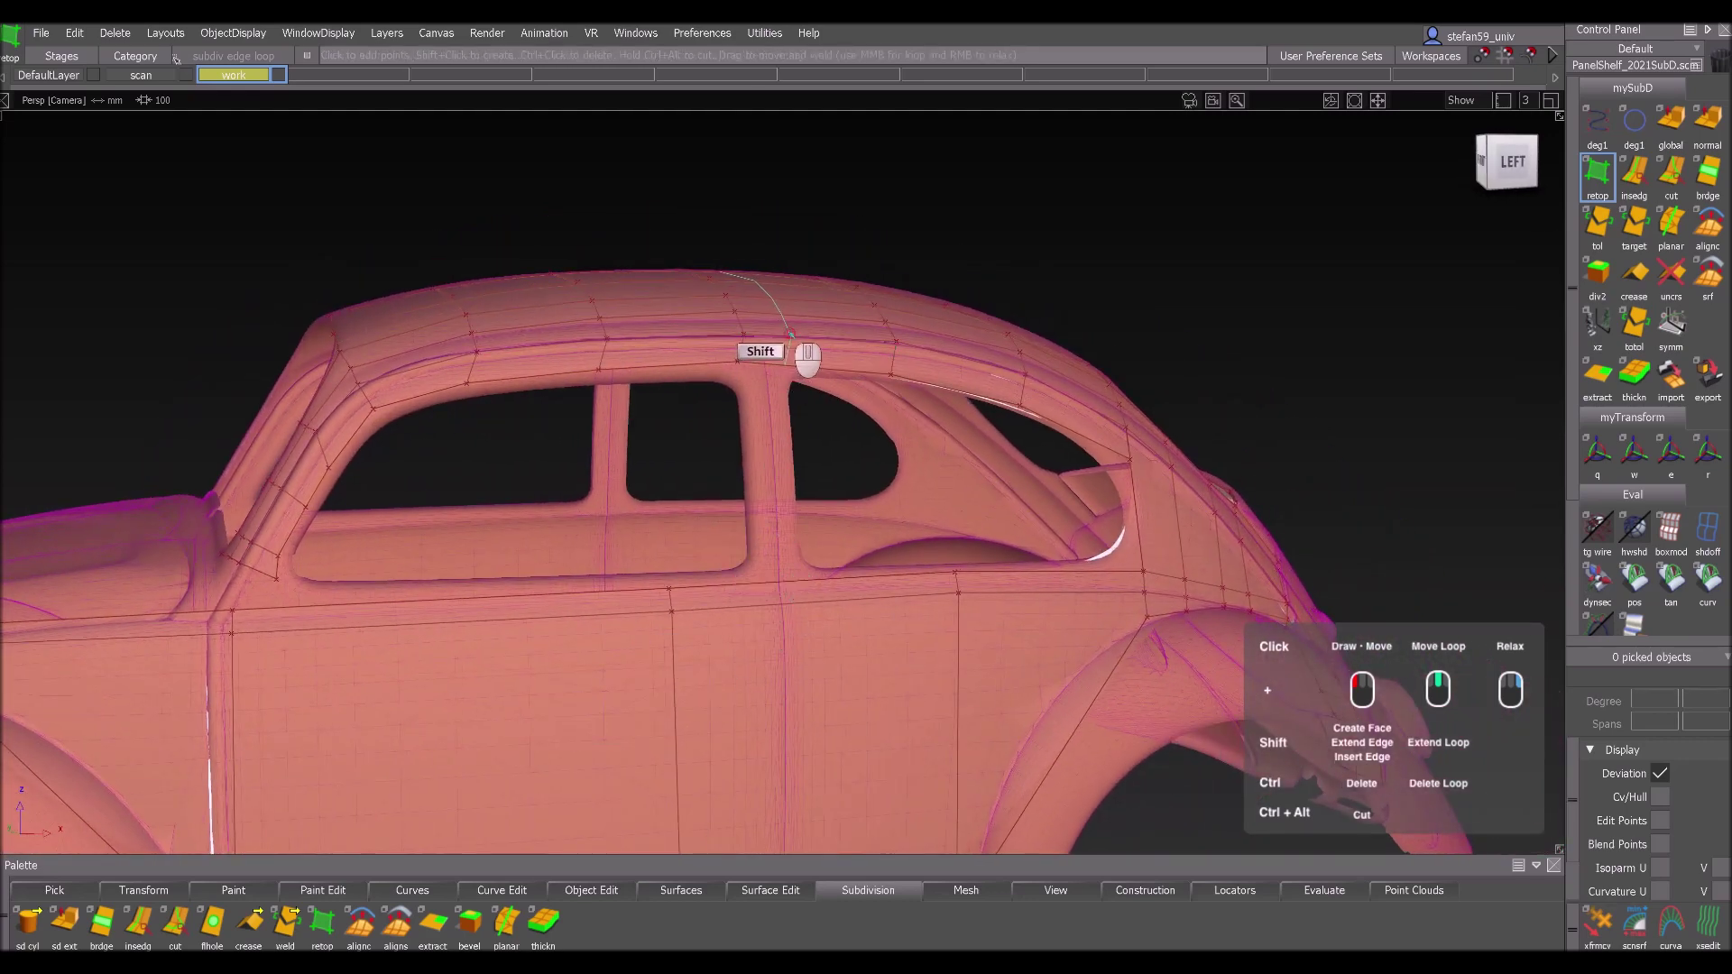
key(shift)
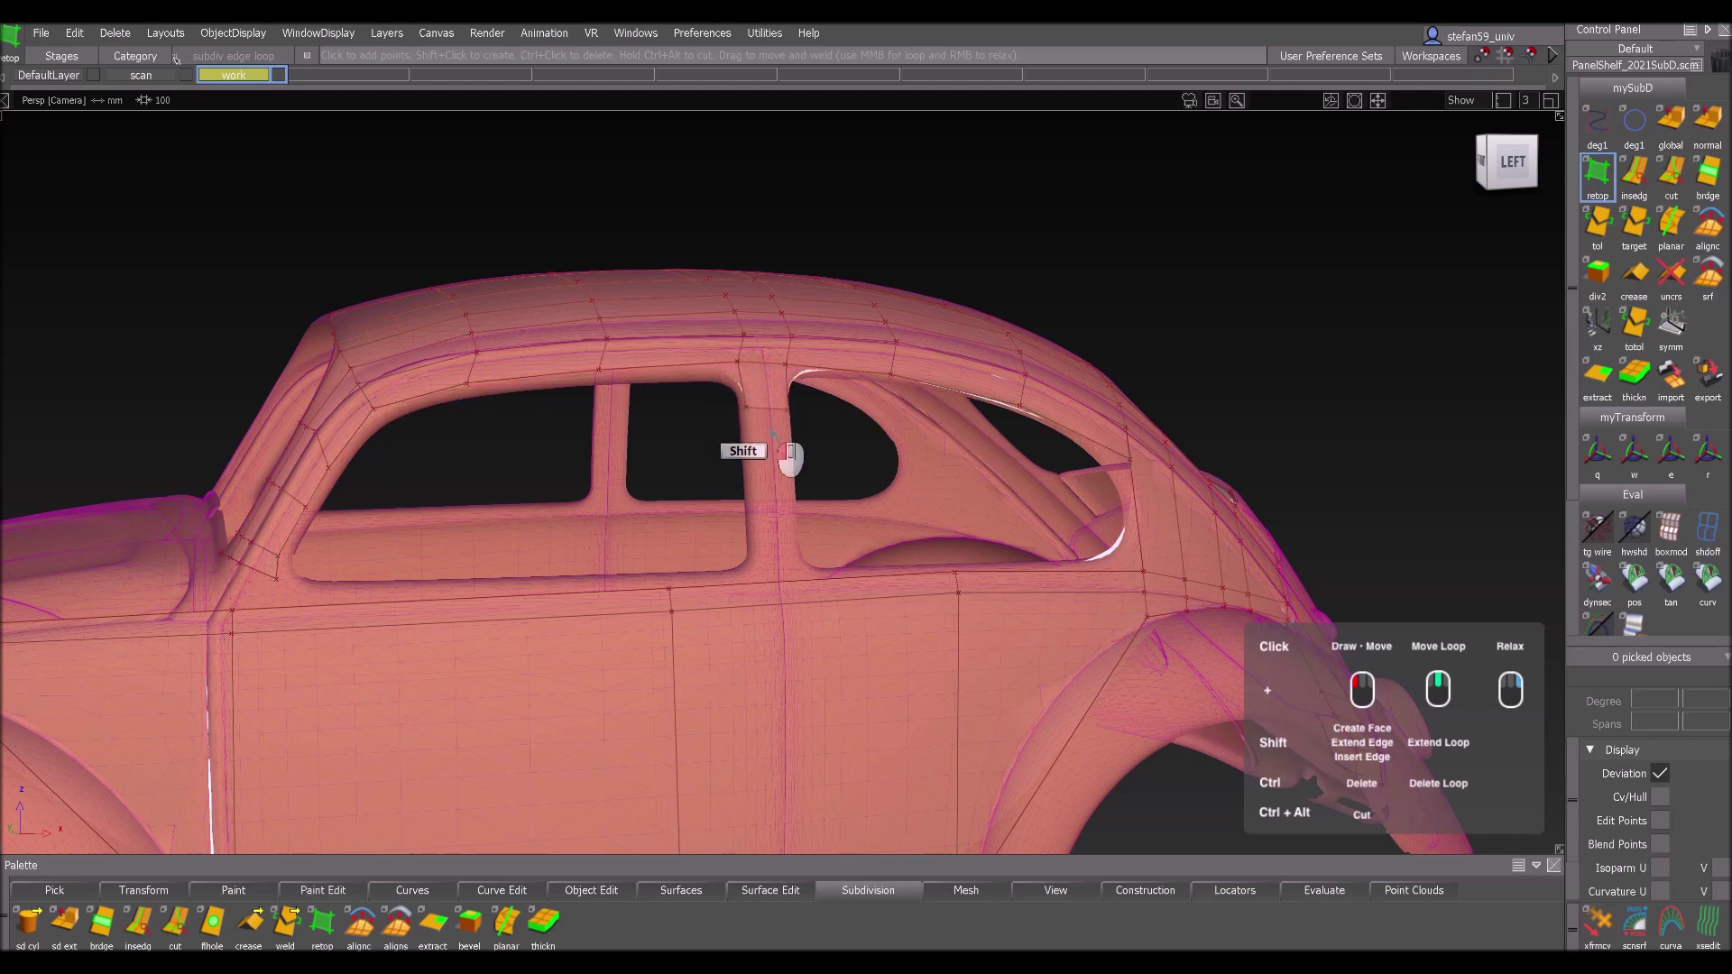
shift+click(771, 447)
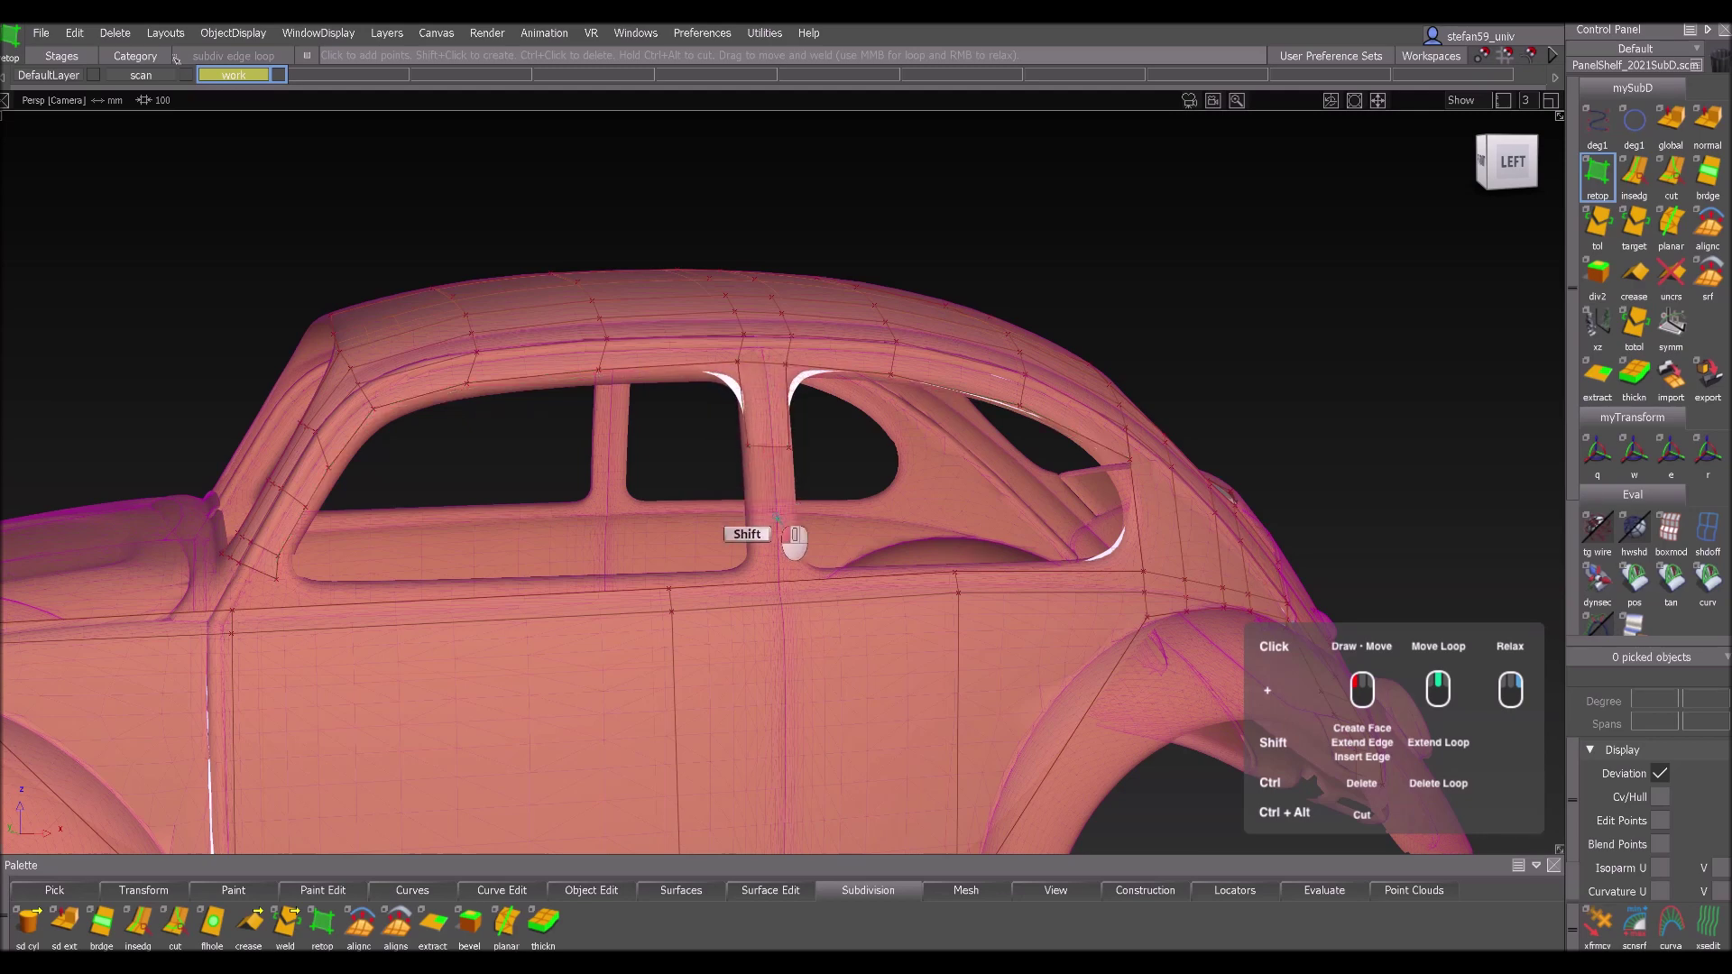
shift+click(771, 532)
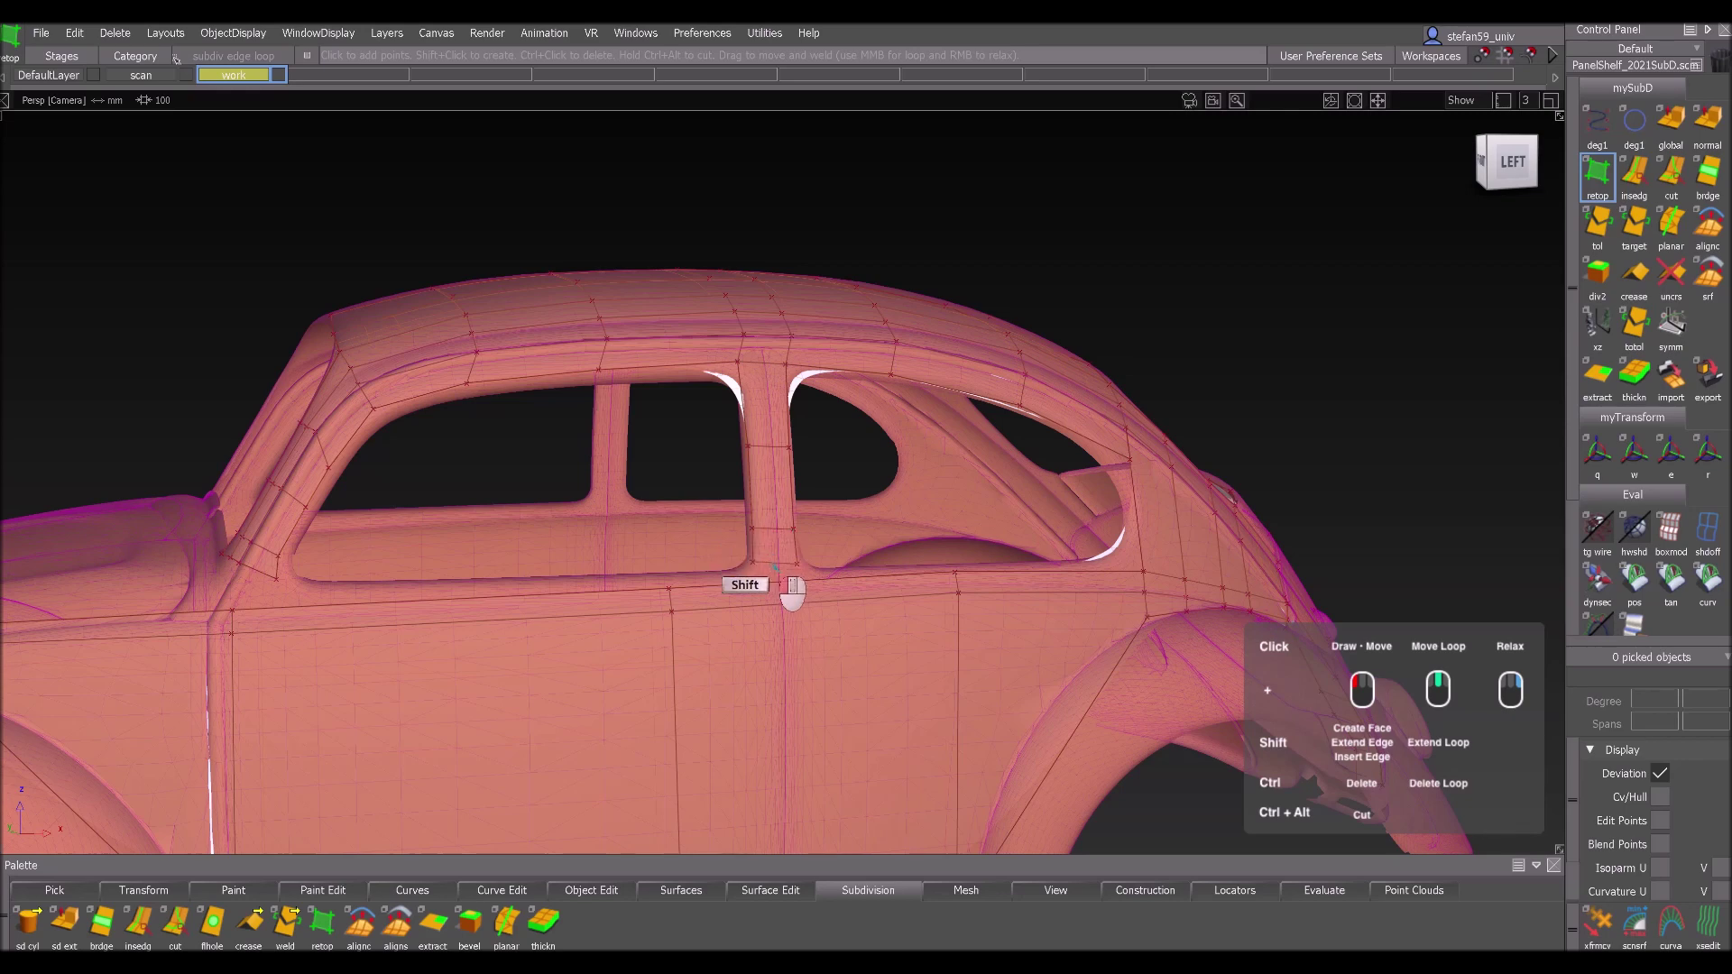
- Insert two vertical edges in the side panel below the centre pillar and bridge the pillar faces to the panel between them
alt+shift+drag(807, 694, 776, 685)
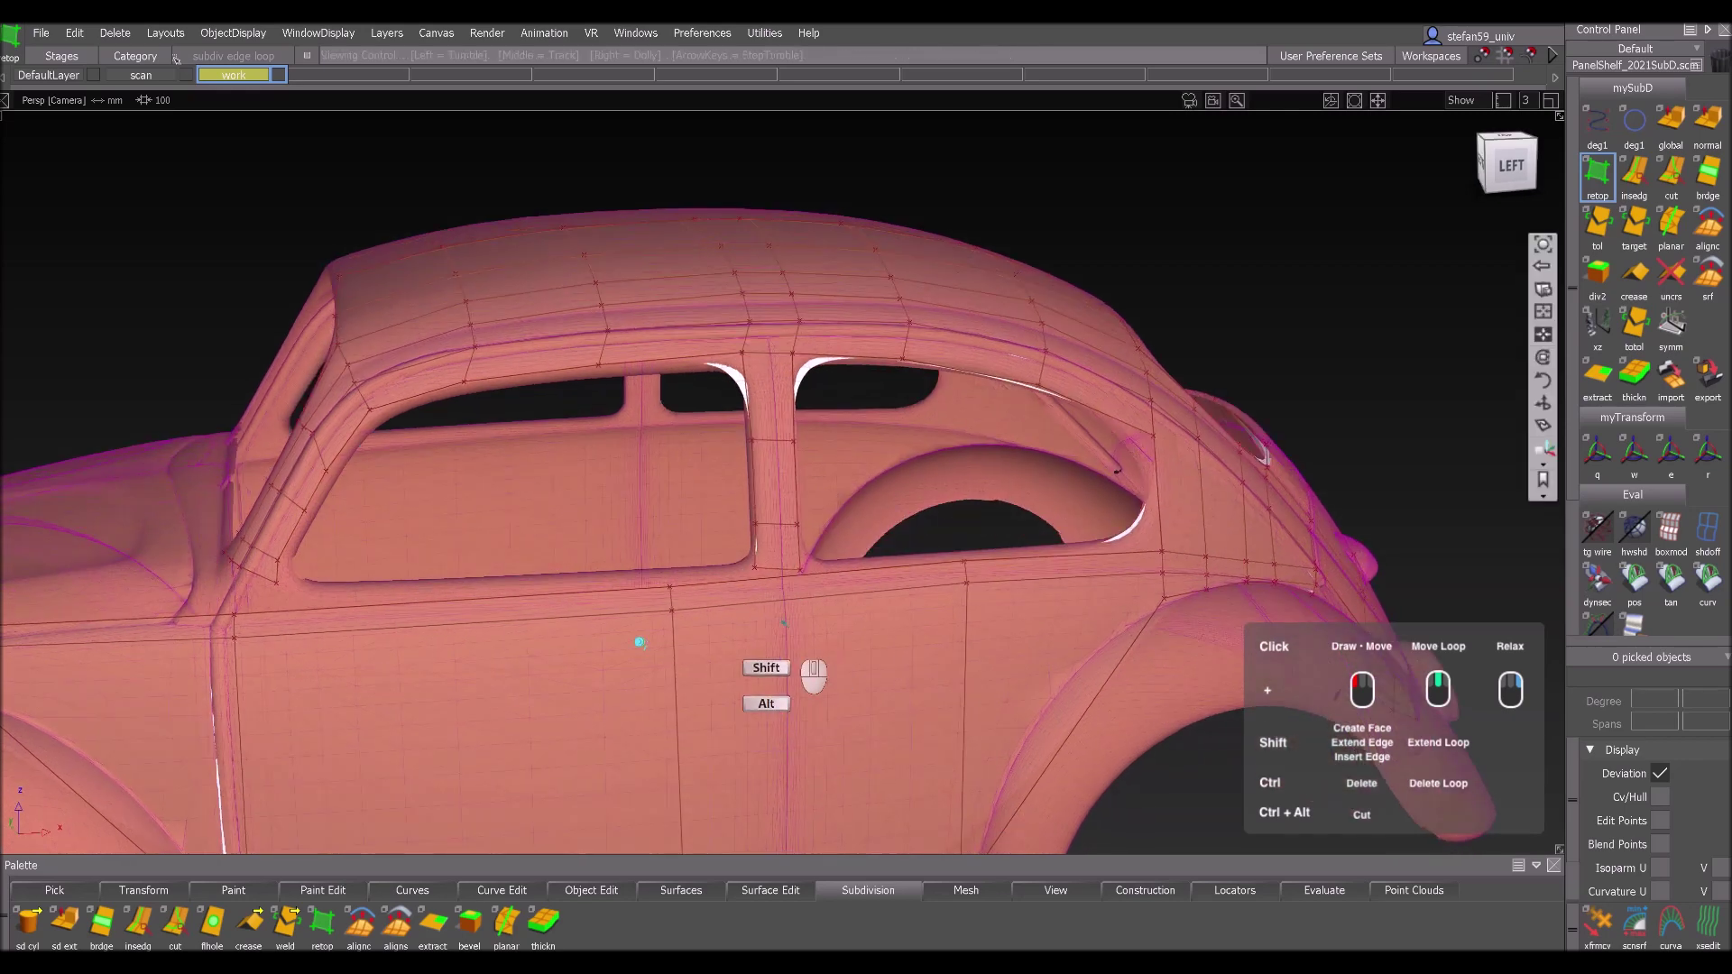
shift+click(754, 597)
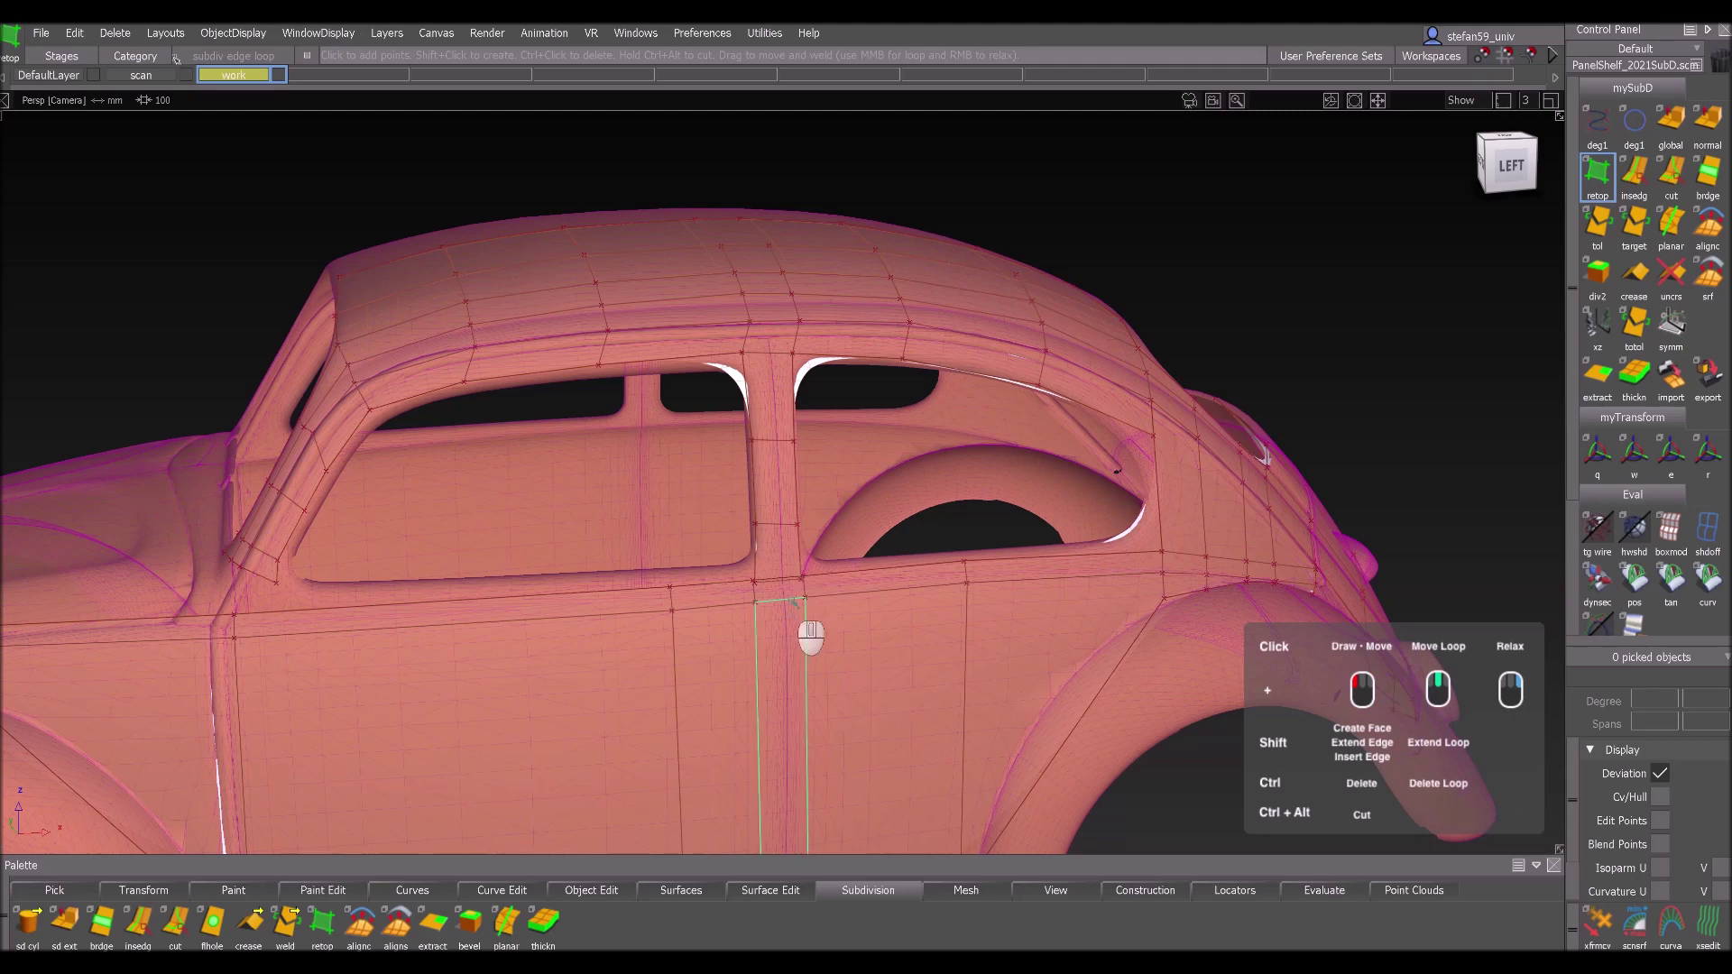
key(shift)
shift+click(781, 557)
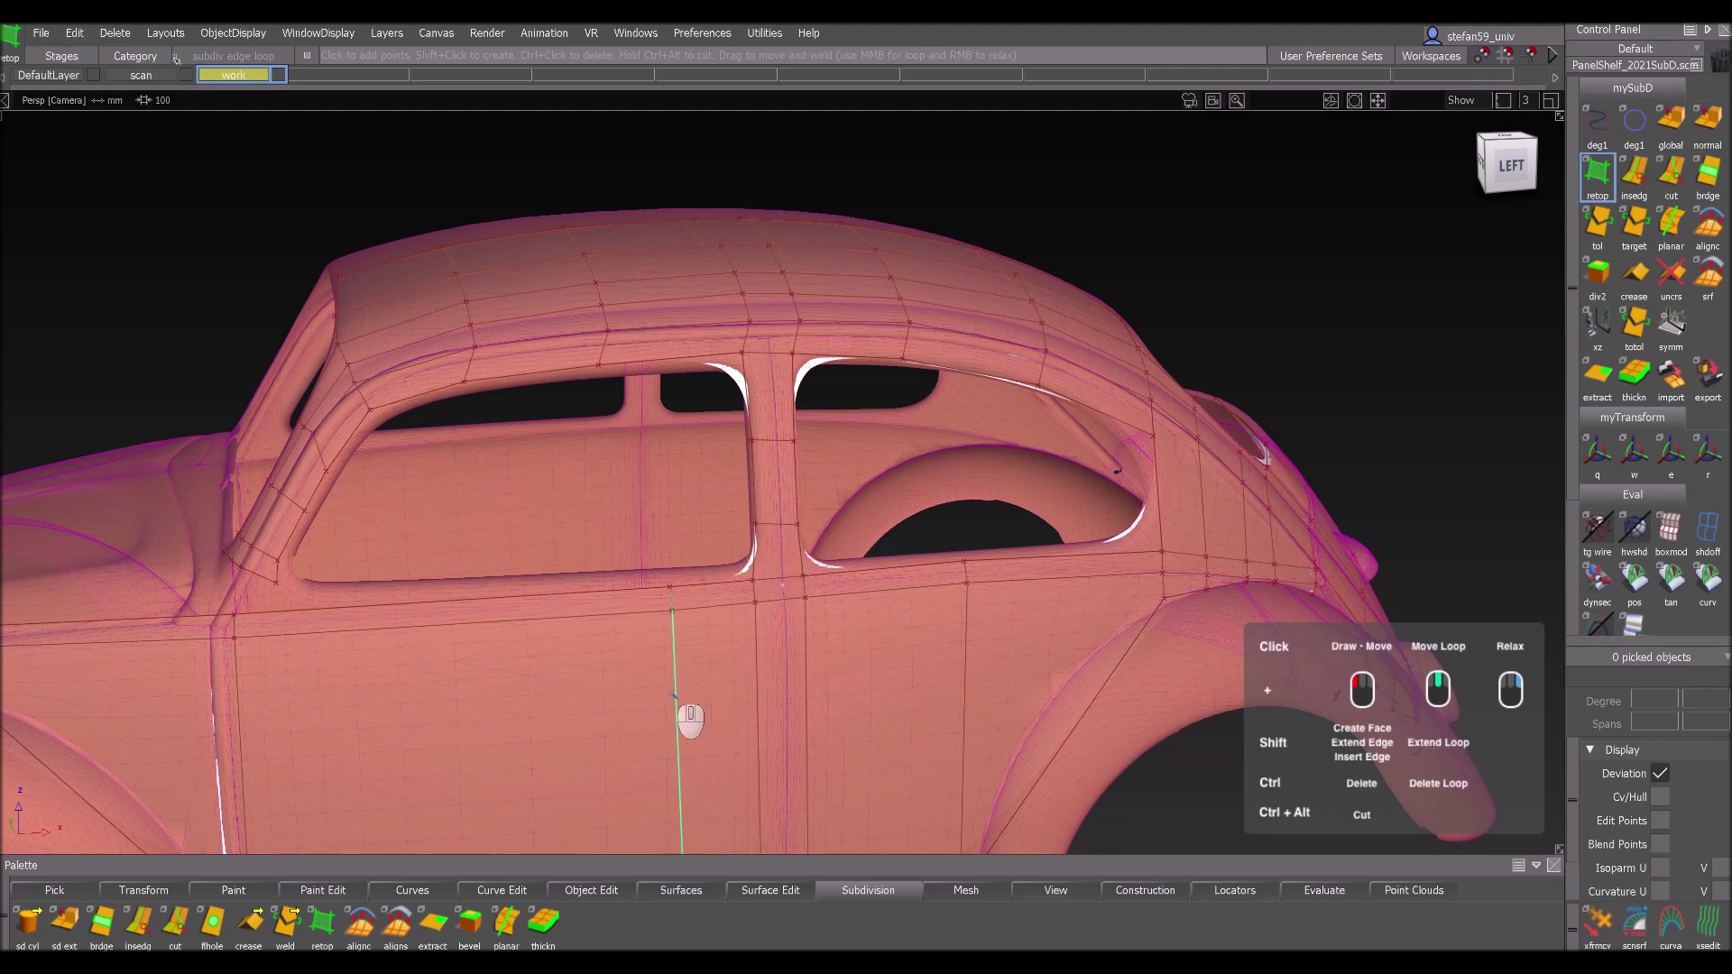
- Replace the door's off-centre vertical edge with a centred one, and insert an edge in the rear quarter with its lower vertex on the wheel arch
key(ctrl)
ctrl+click(674, 694)
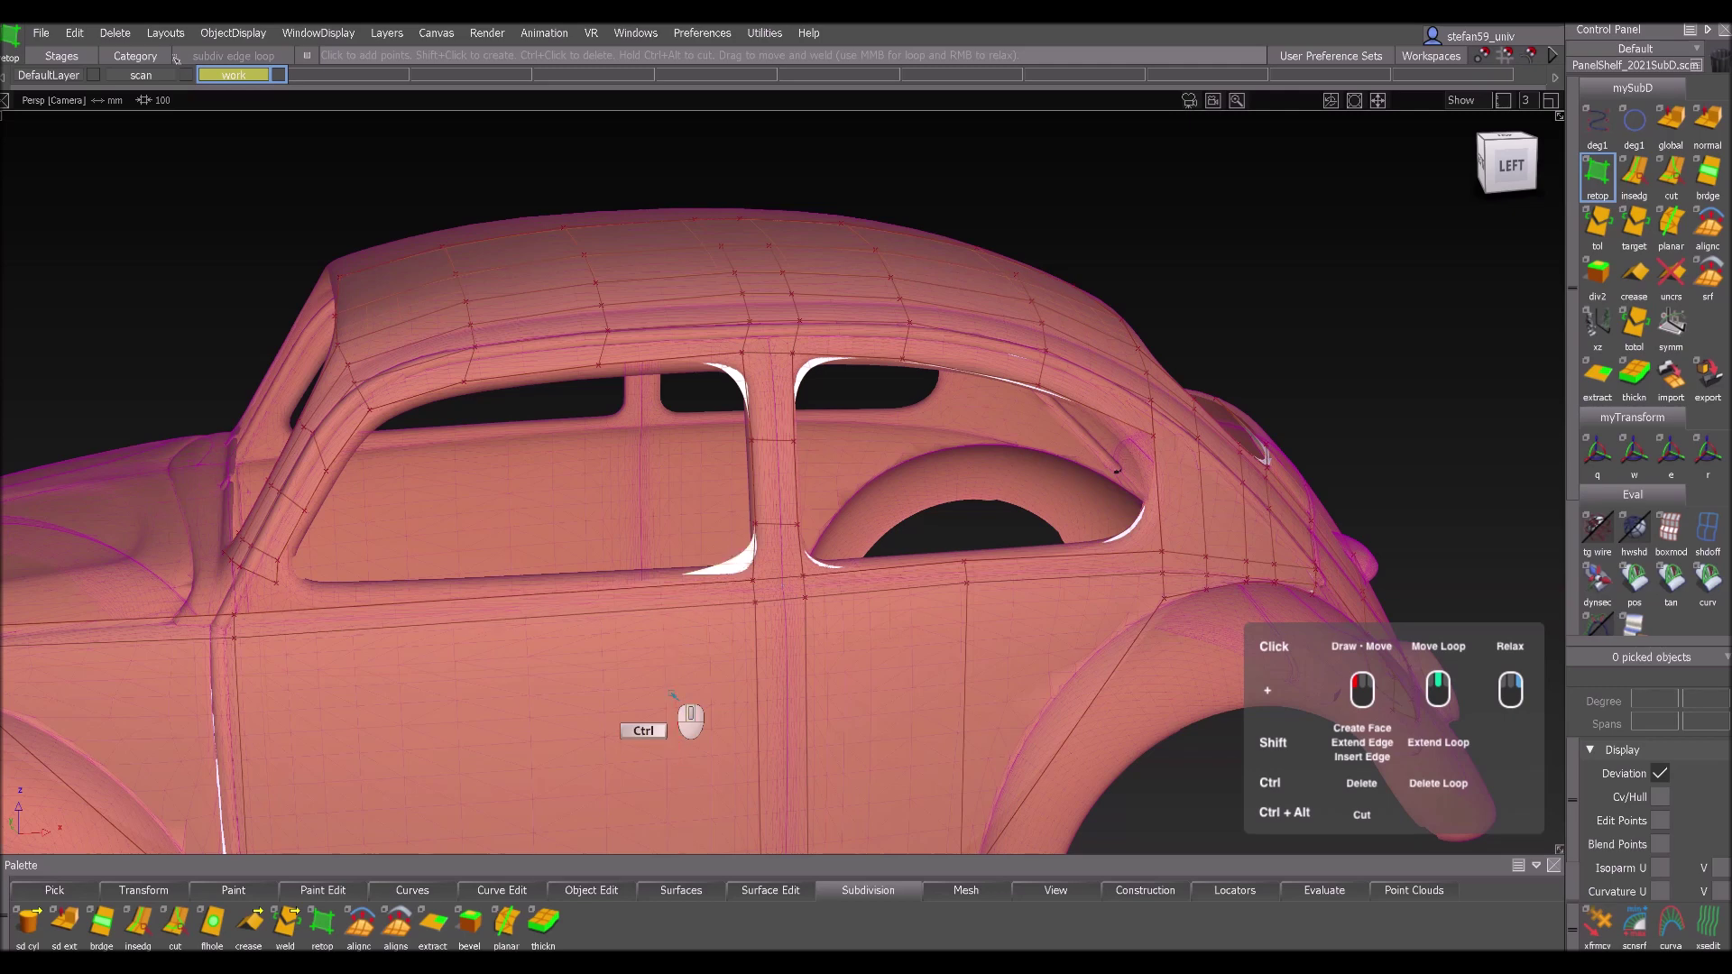
key(shift+alt)
alt+shift+middle_drag(726, 717, 1020, 572)
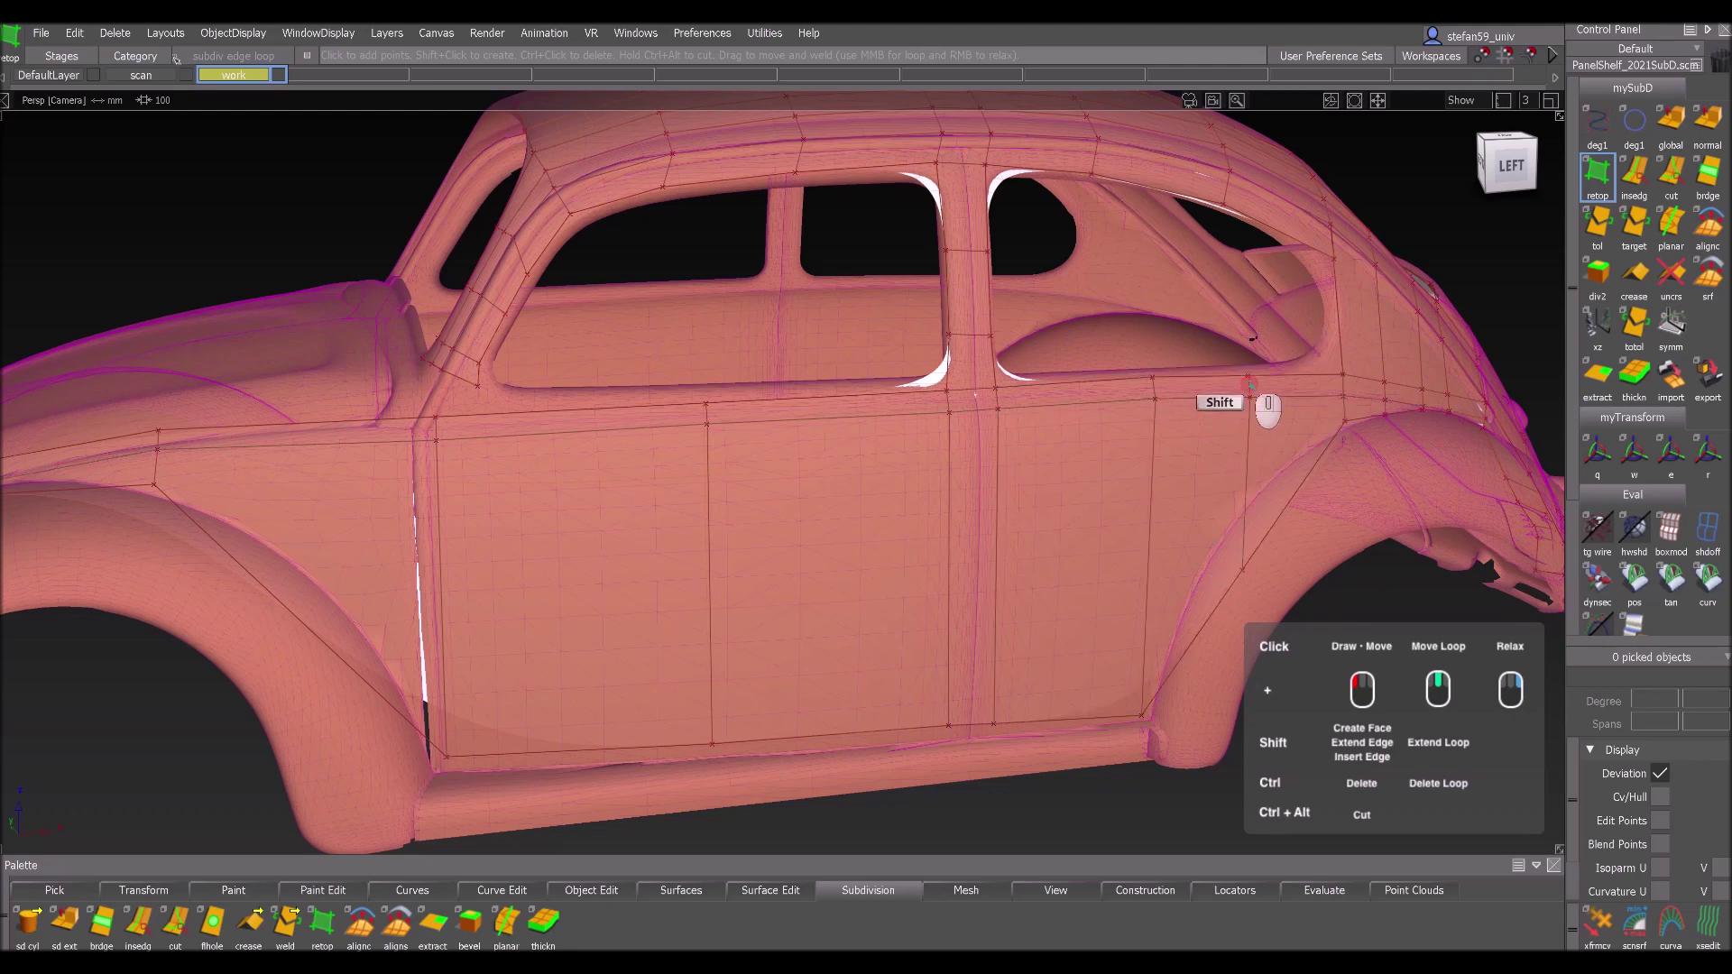
drag(1245, 569, 1251, 500)
- Insert an edge loop across the panel behind the rear side window and move the window-side vertex down along the window edge
alt+shift+drag(1163, 545, 1053, 558)
alt+shift+middle_drag(1119, 551, 738, 648)
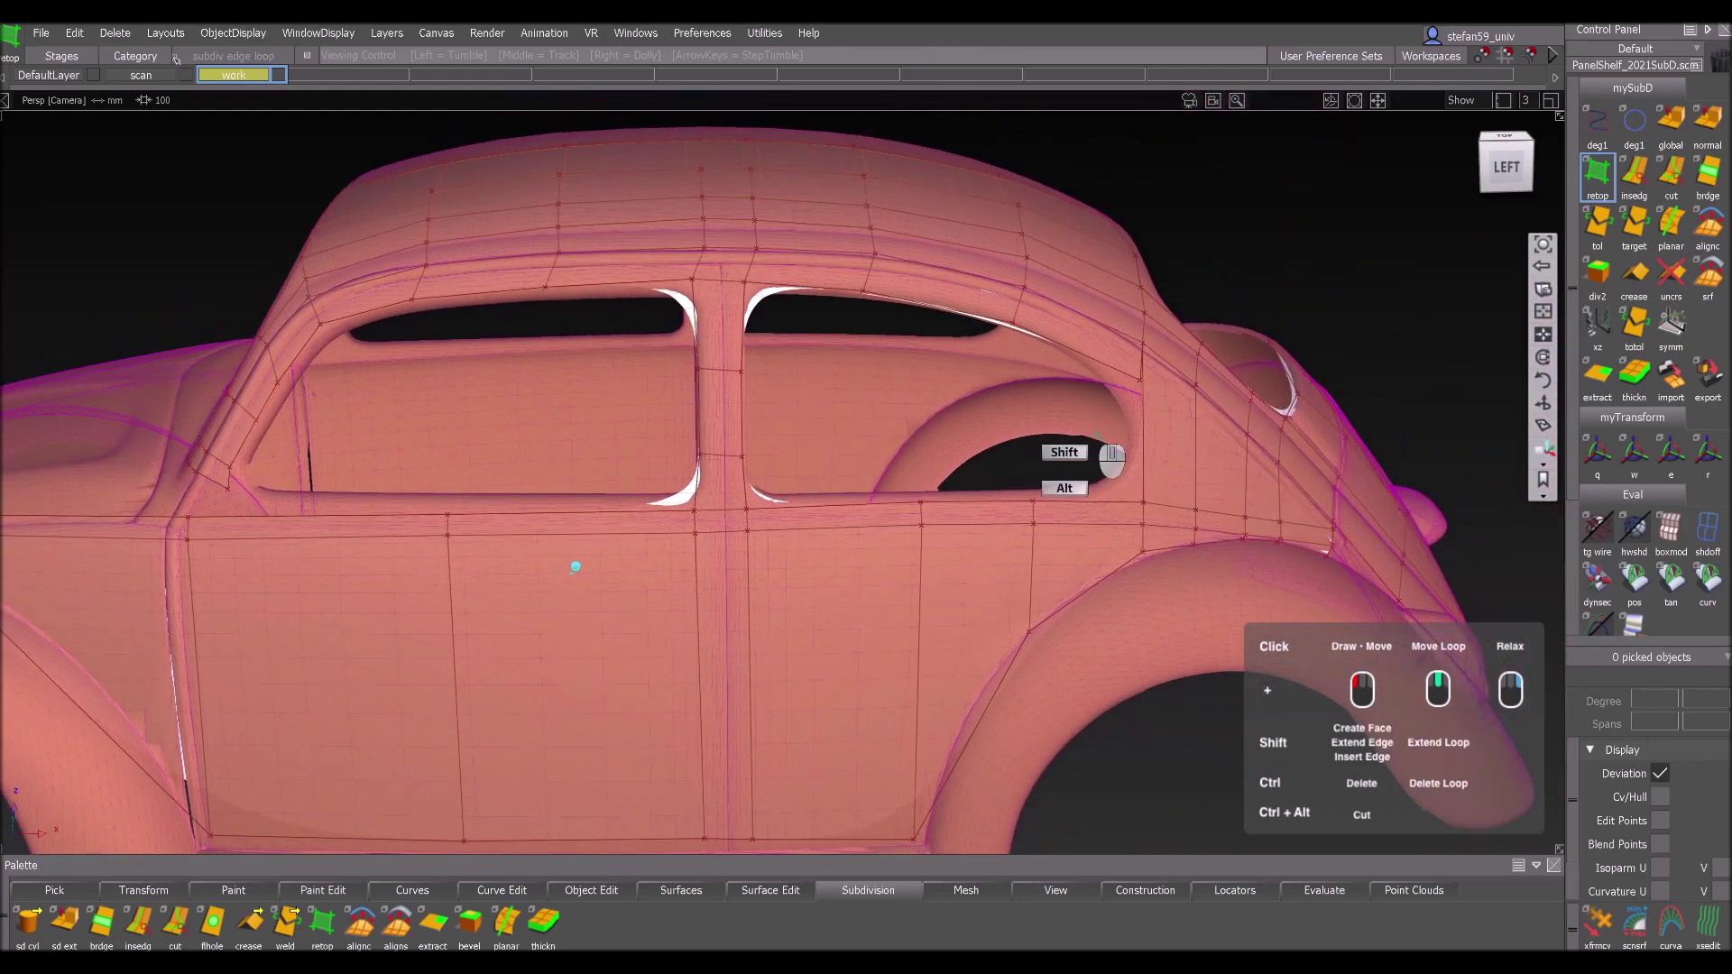
alt+shift+middle_drag(1146, 445, 1020, 507)
alt+shift+right_drag(1019, 507, 1029, 494)
alt+shift+middle_drag(1028, 494, 888, 495)
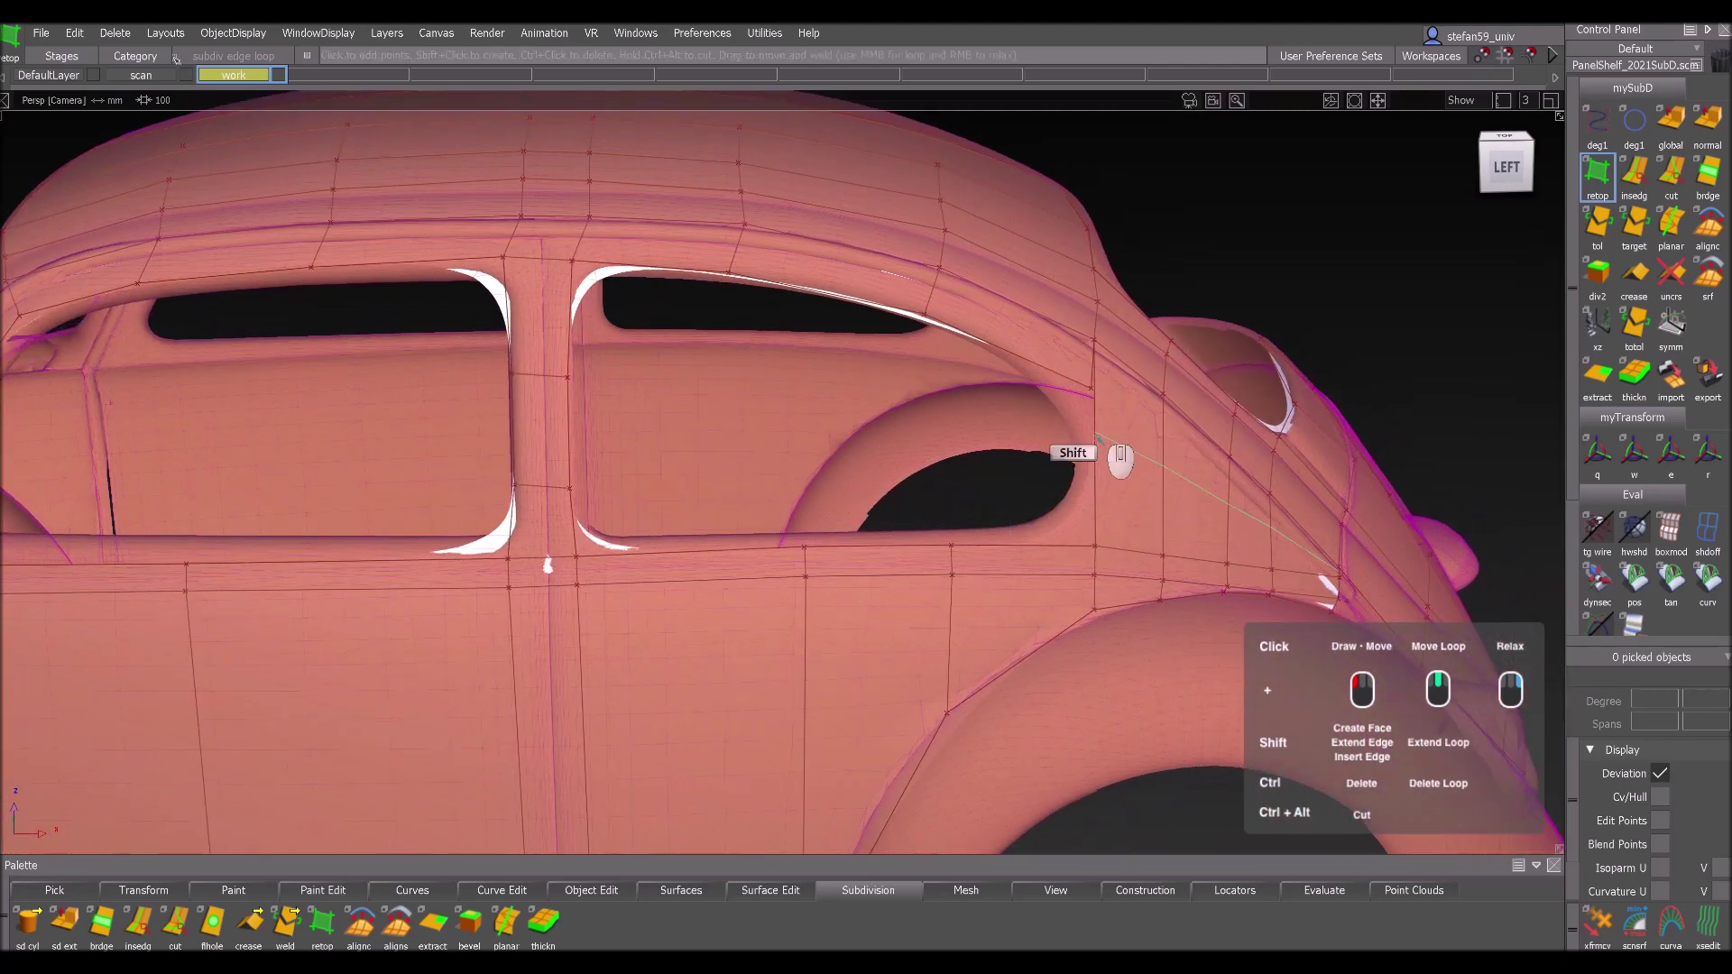
shift+click(1112, 451)
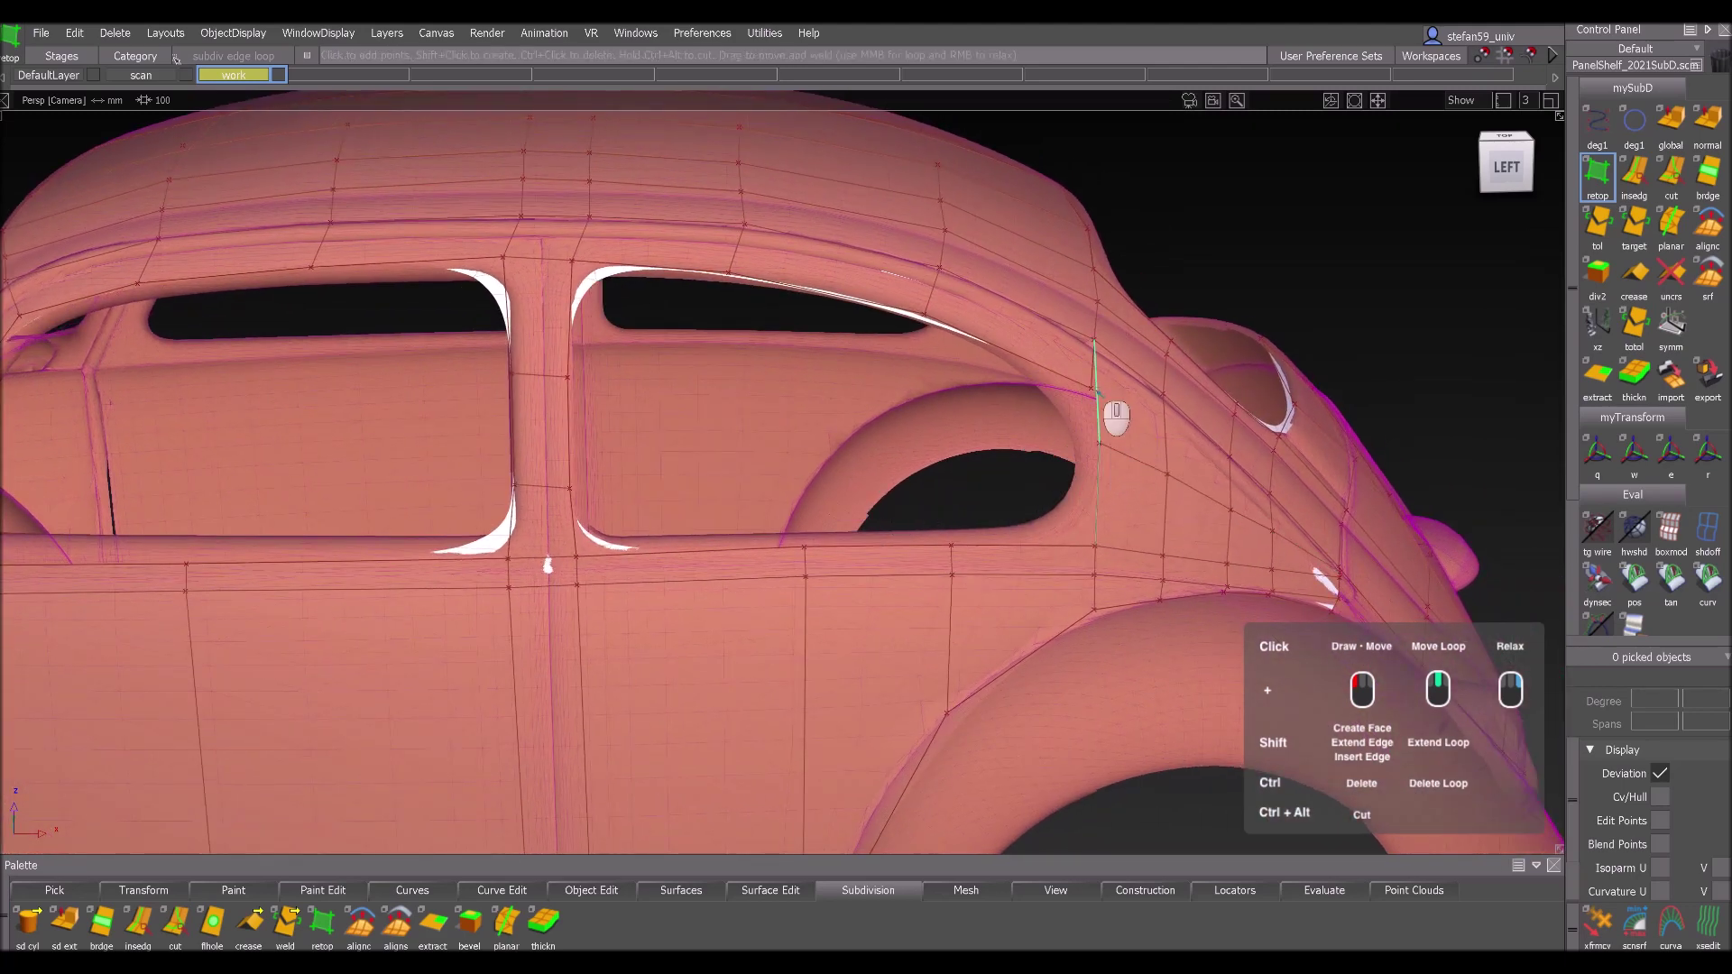
drag(1091, 394, 1099, 443)
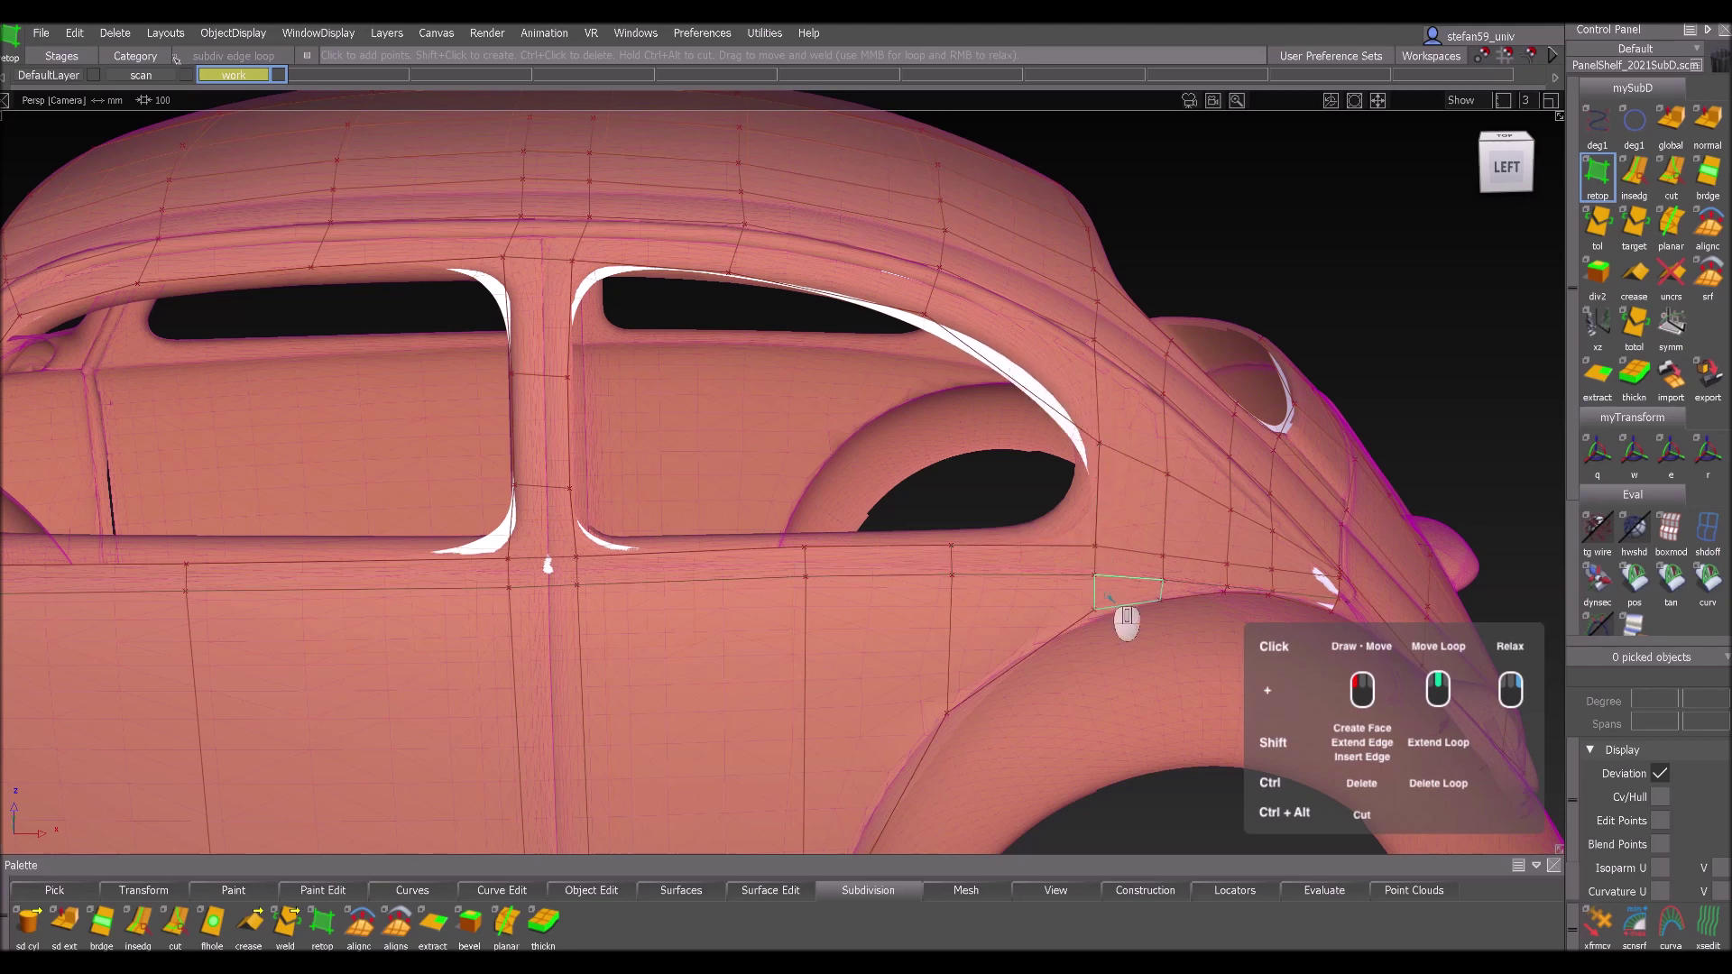
- Insert a vertical edge near the door's front edge and bridge the windscreen pillar faces to the panel strip below the window
alt+shift+drag(1109, 595, 1136, 553)
alt+shift+right_drag(1137, 553, 1124, 551)
alt+shift+drag(1124, 551, 975, 551)
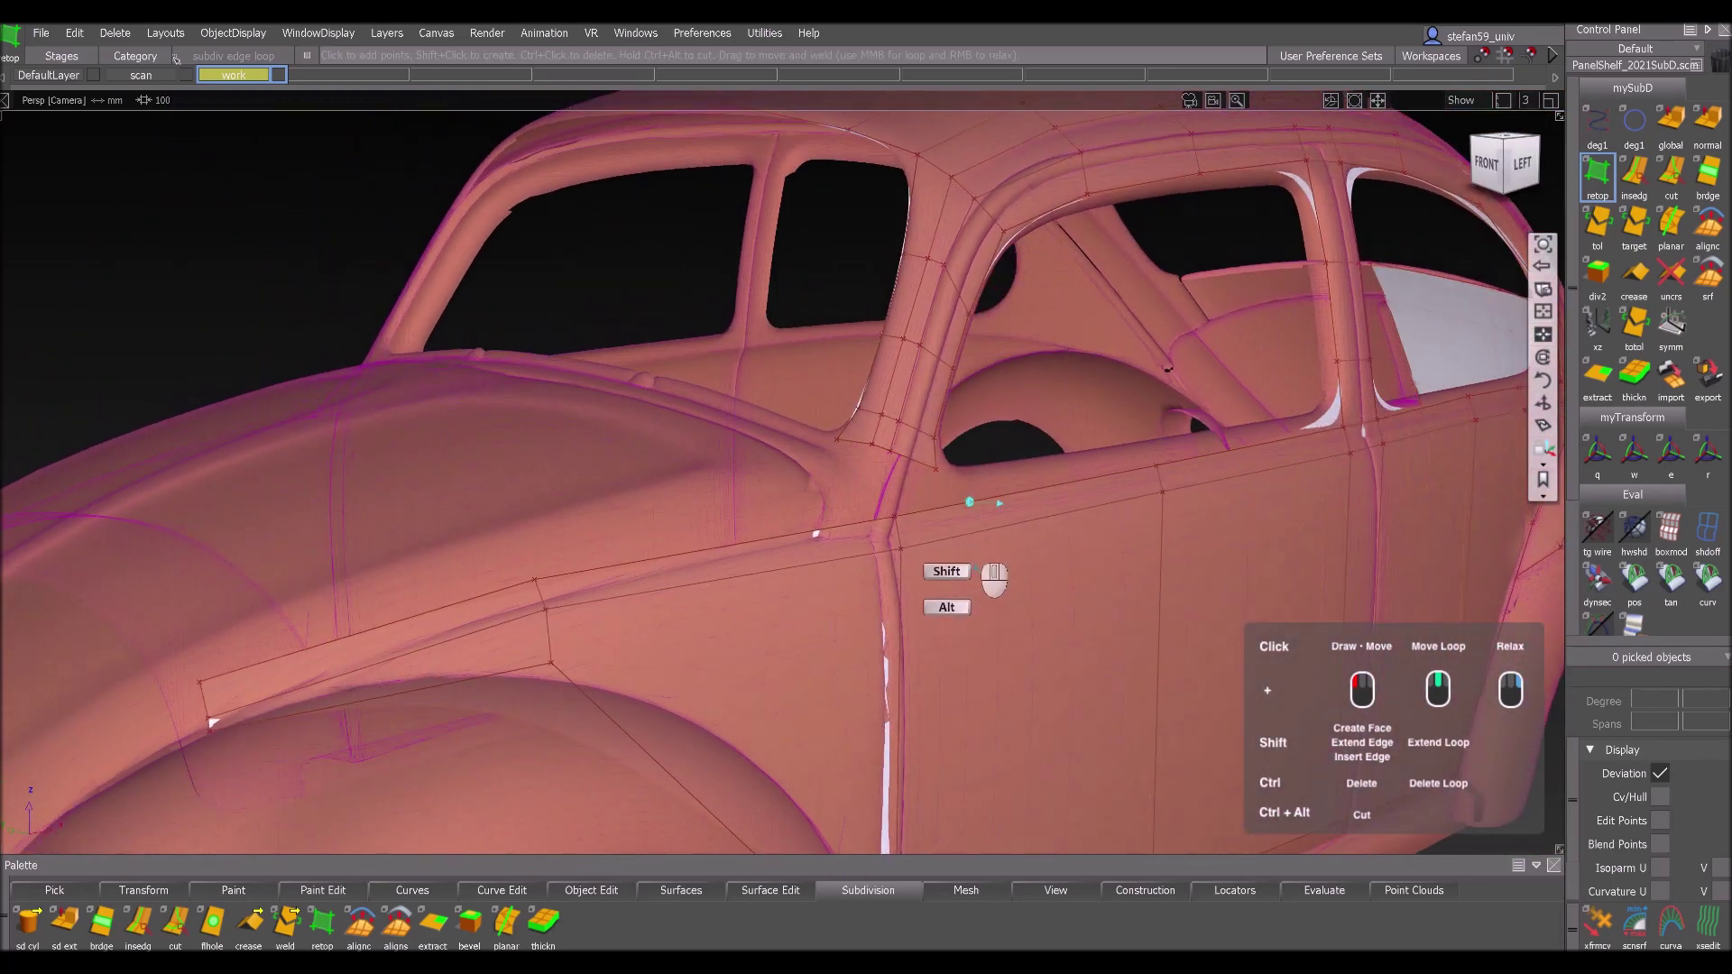
shift+click(942, 524)
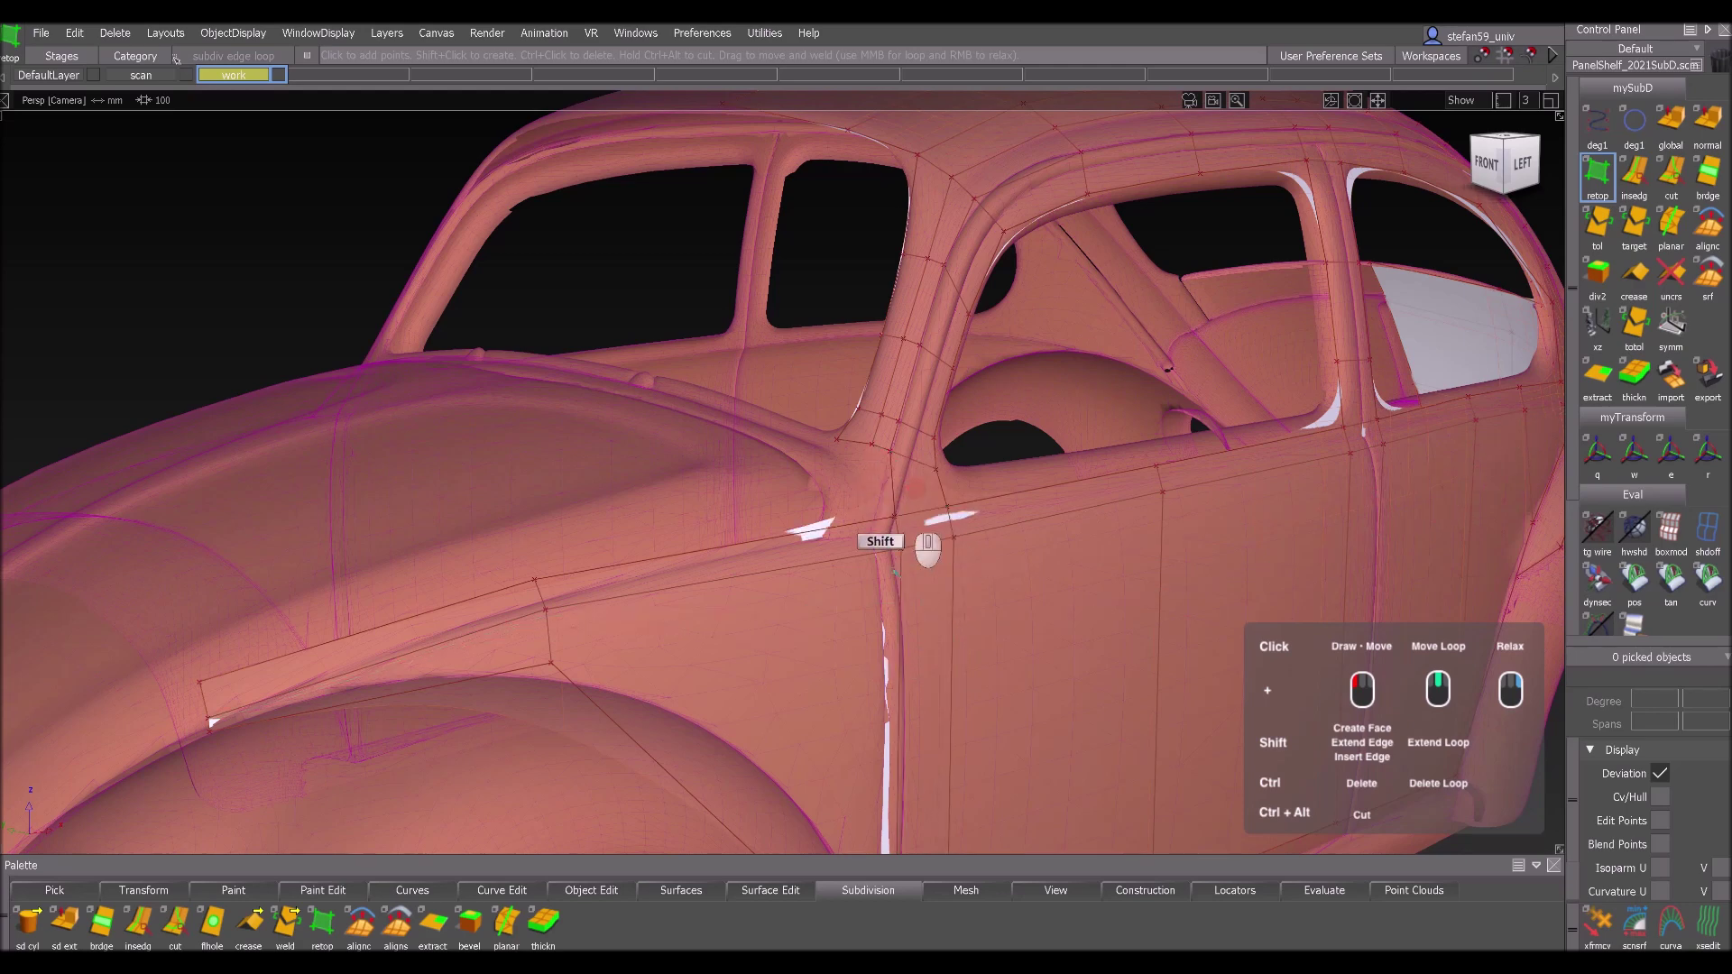
- Extend the upper edge loop of the front side panel twice, up to the hood seam
alt+shift+drag(850, 689, 896, 523)
alt+shift+middle_drag(812, 662, 1041, 608)
alt+shift+drag(1041, 608, 871, 516)
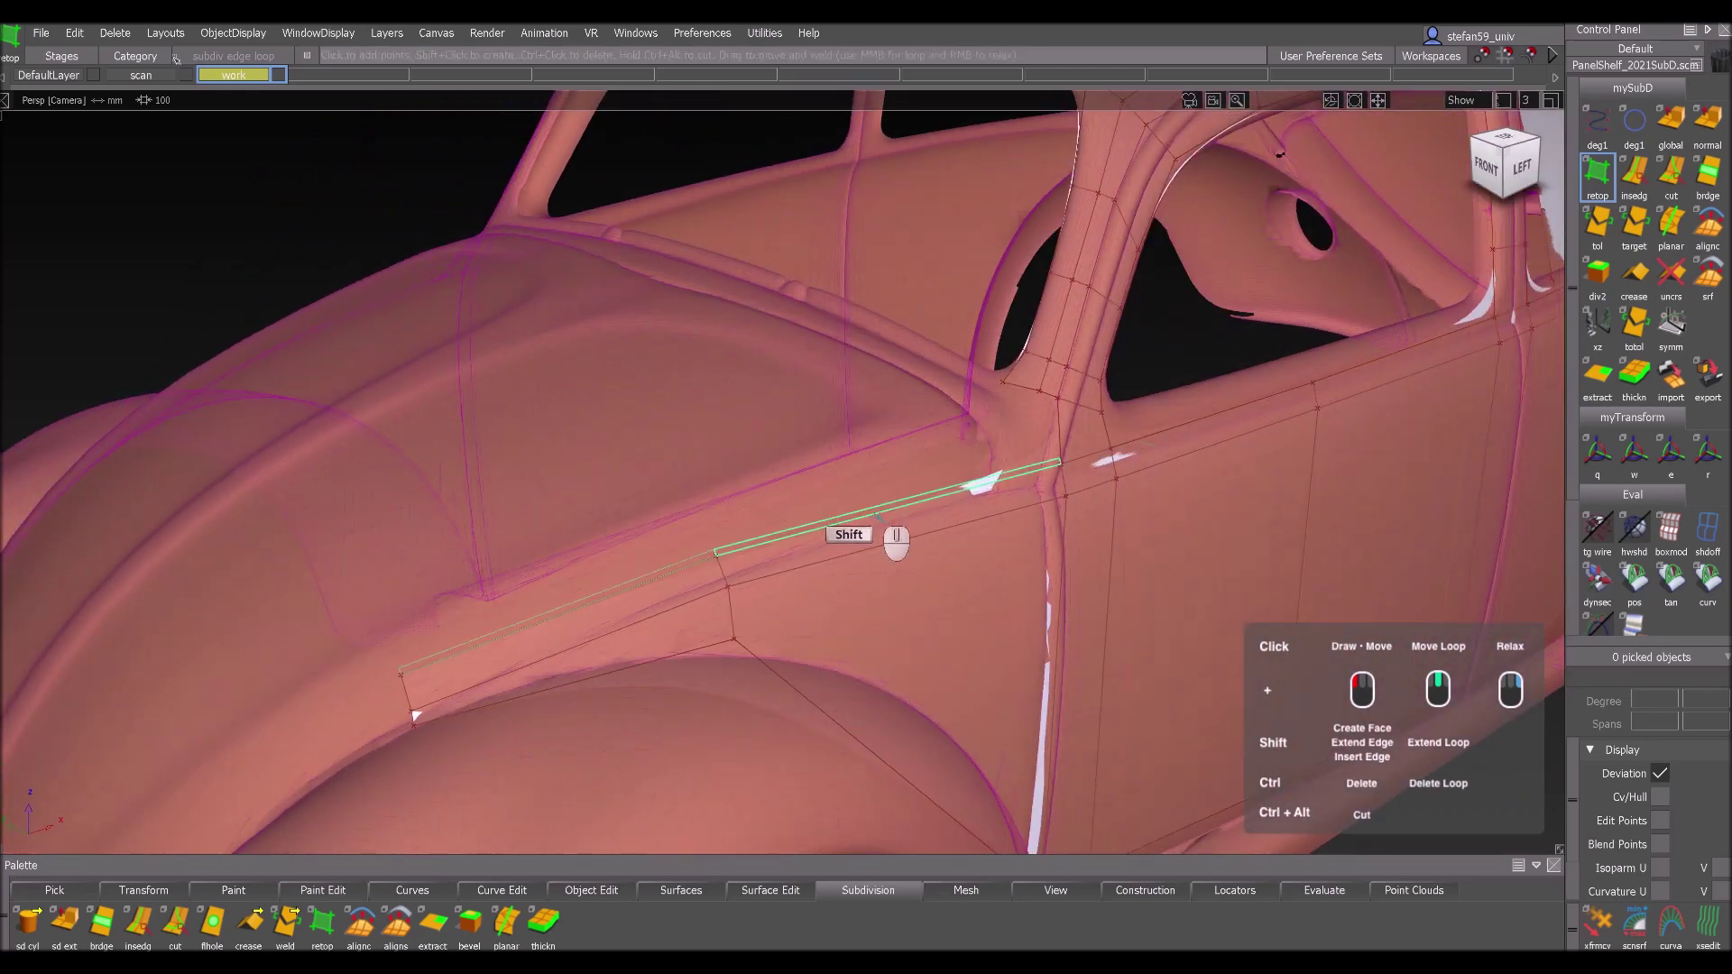
shift+click(834, 477)
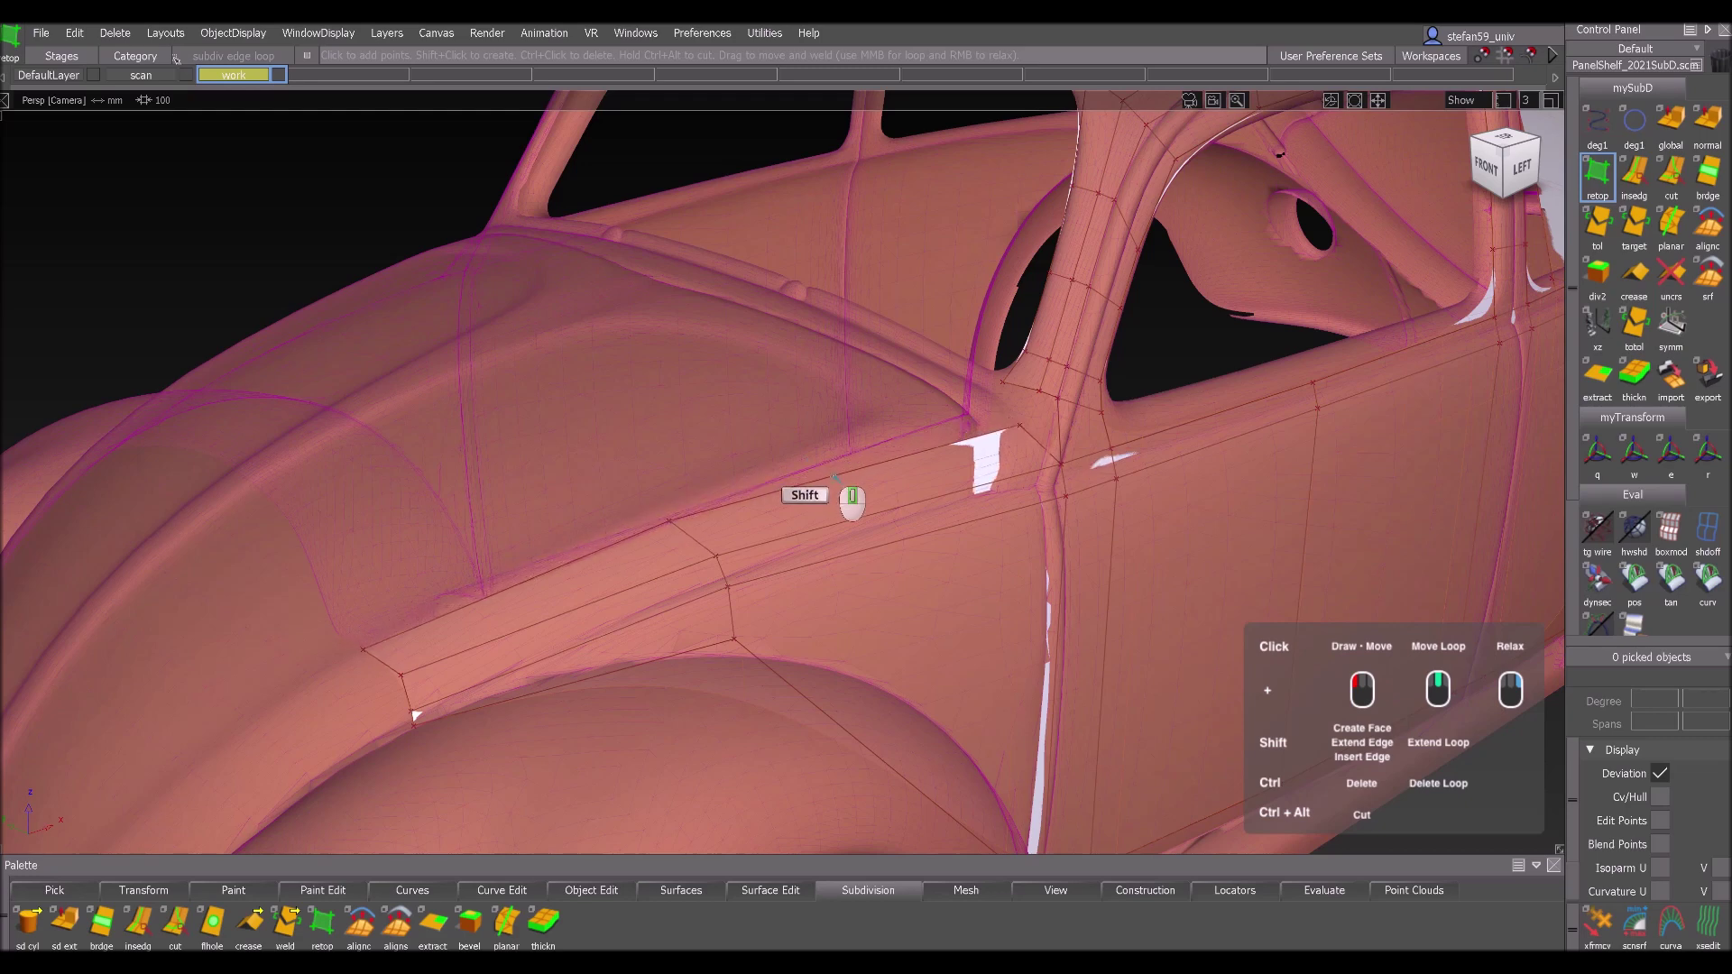
shift+middle_drag(844, 477, 789, 448)
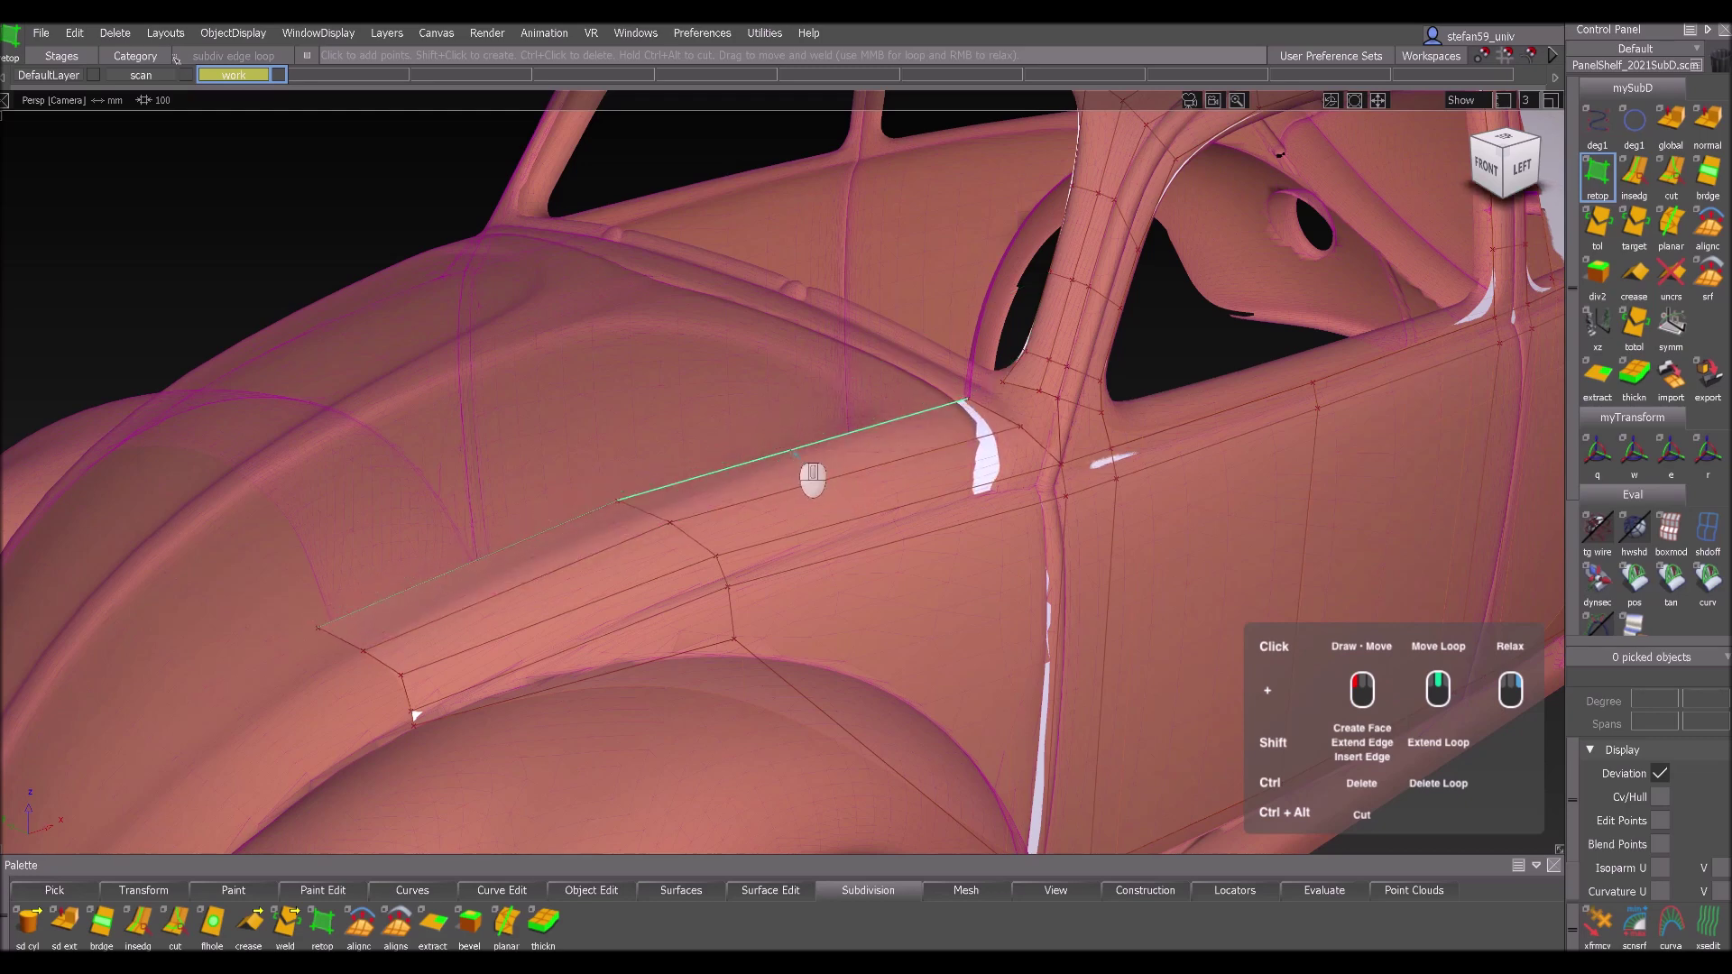
- Extend the hood-side edges across the hood to its centre line as a row of large faces
alt+shift+drag(553, 413, 864, 435)
drag(747, 400, 580, 406)
alt+shift+right_drag(793, 495, 791, 527)
alt+shift+drag(791, 528, 1019, 555)
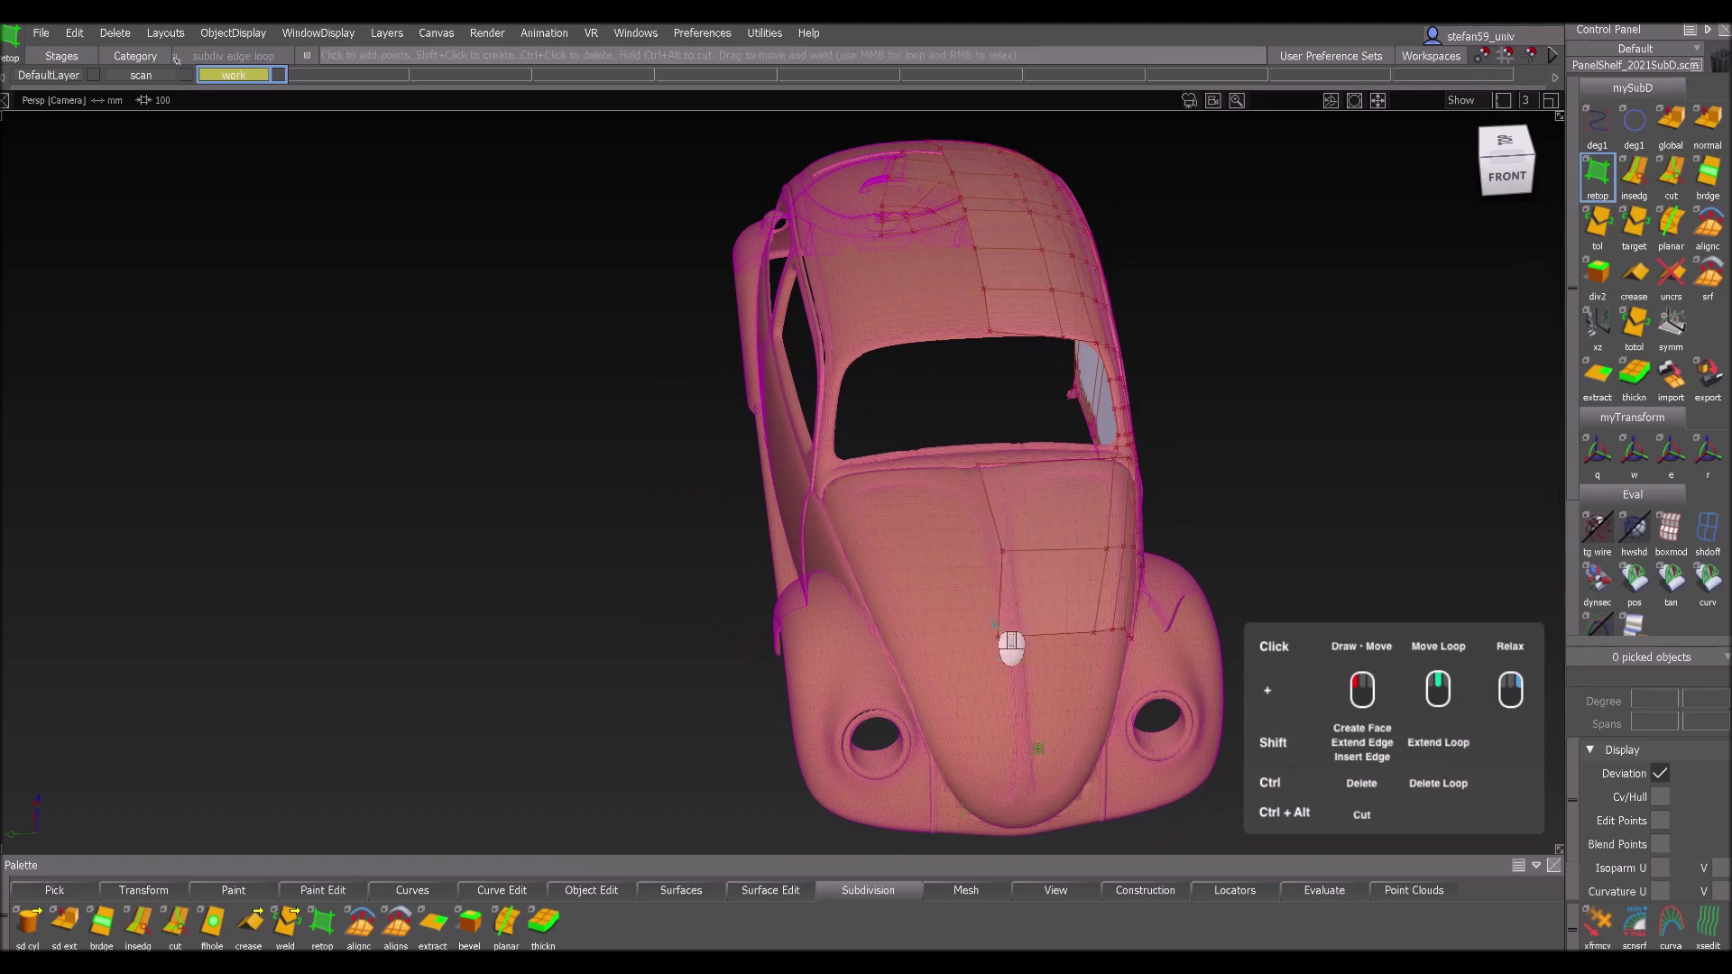
- Bridge the base of the windscreen pillar to the rear corner of the hood faces with new quads
alt+shift+right_drag(1033, 662, 1090, 592)
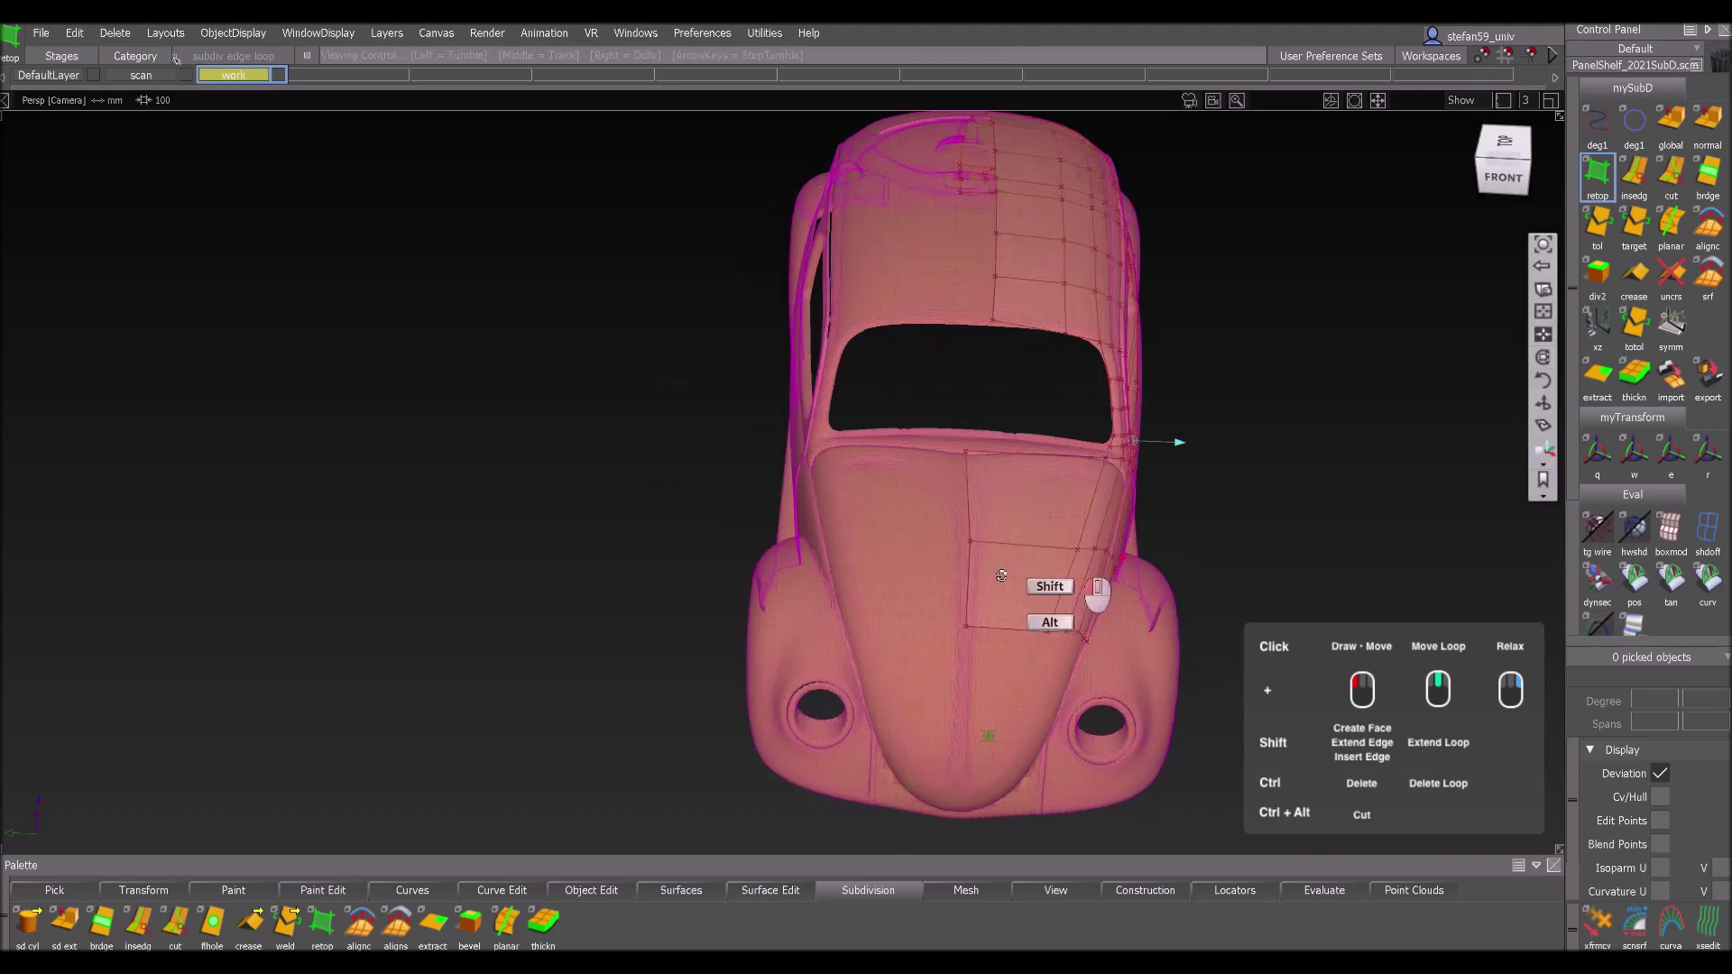
alt+shift+drag(1090, 592, 1109, 603)
alt+shift+right_drag(1110, 602, 986, 491)
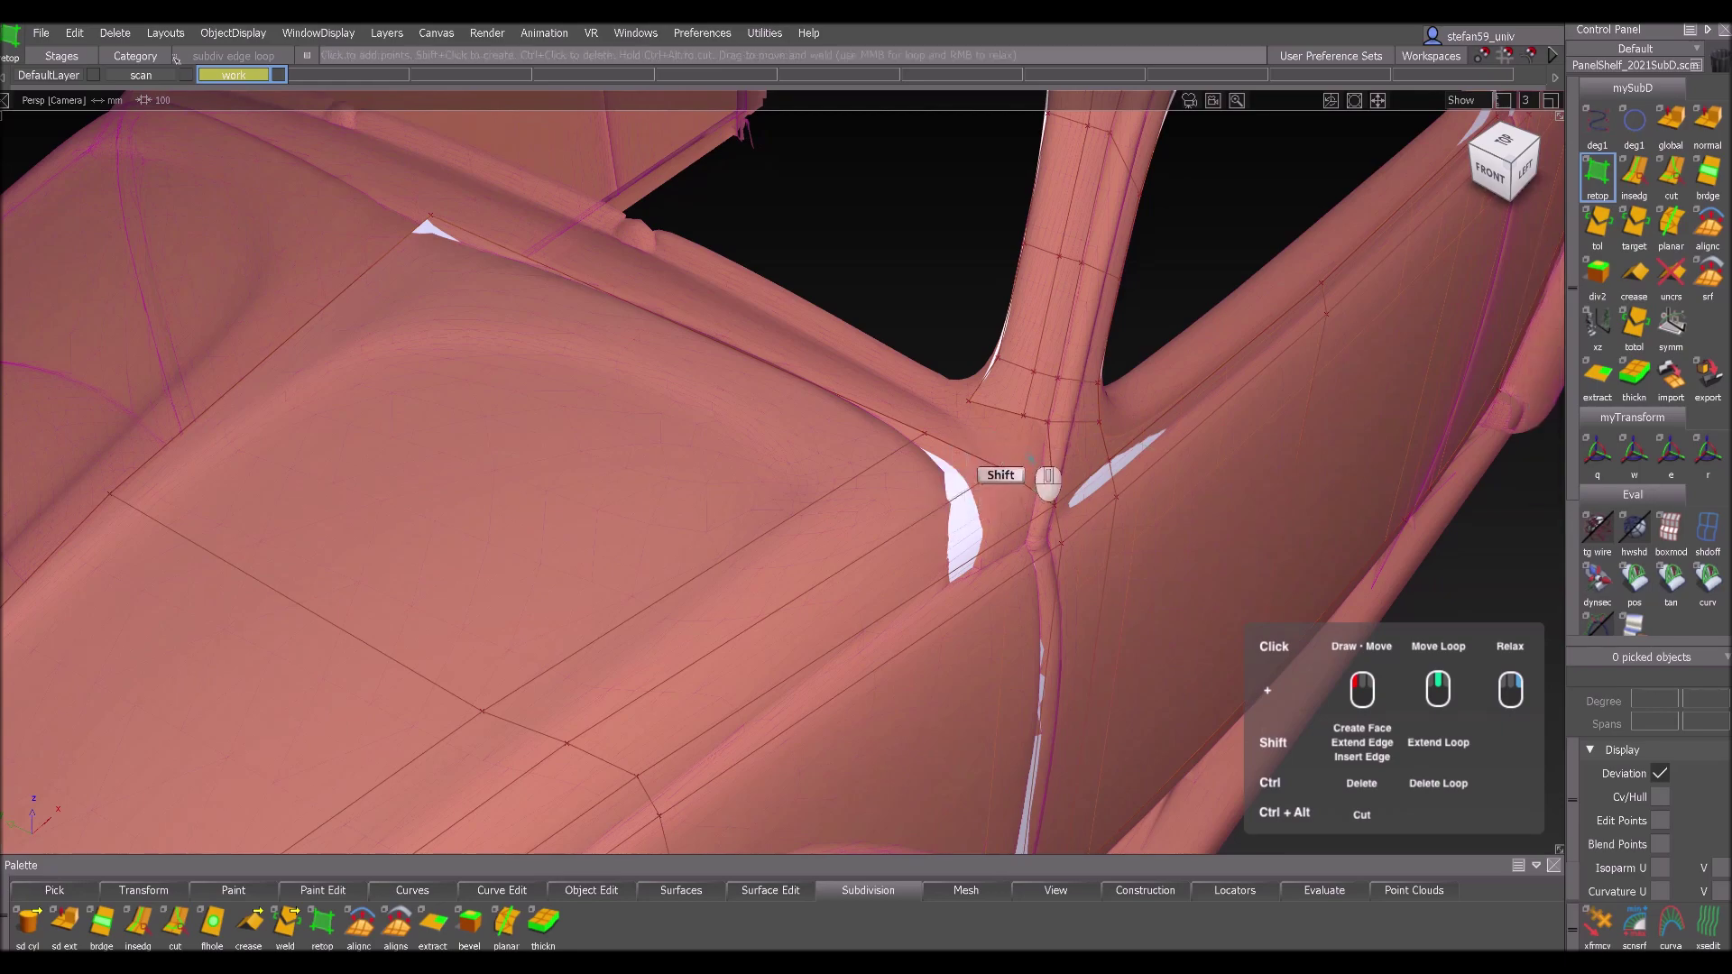
alt+shift+drag(1024, 599, 967, 473)
alt+shift+right_drag(967, 474, 933, 523)
alt+shift+drag(826, 570, 796, 571)
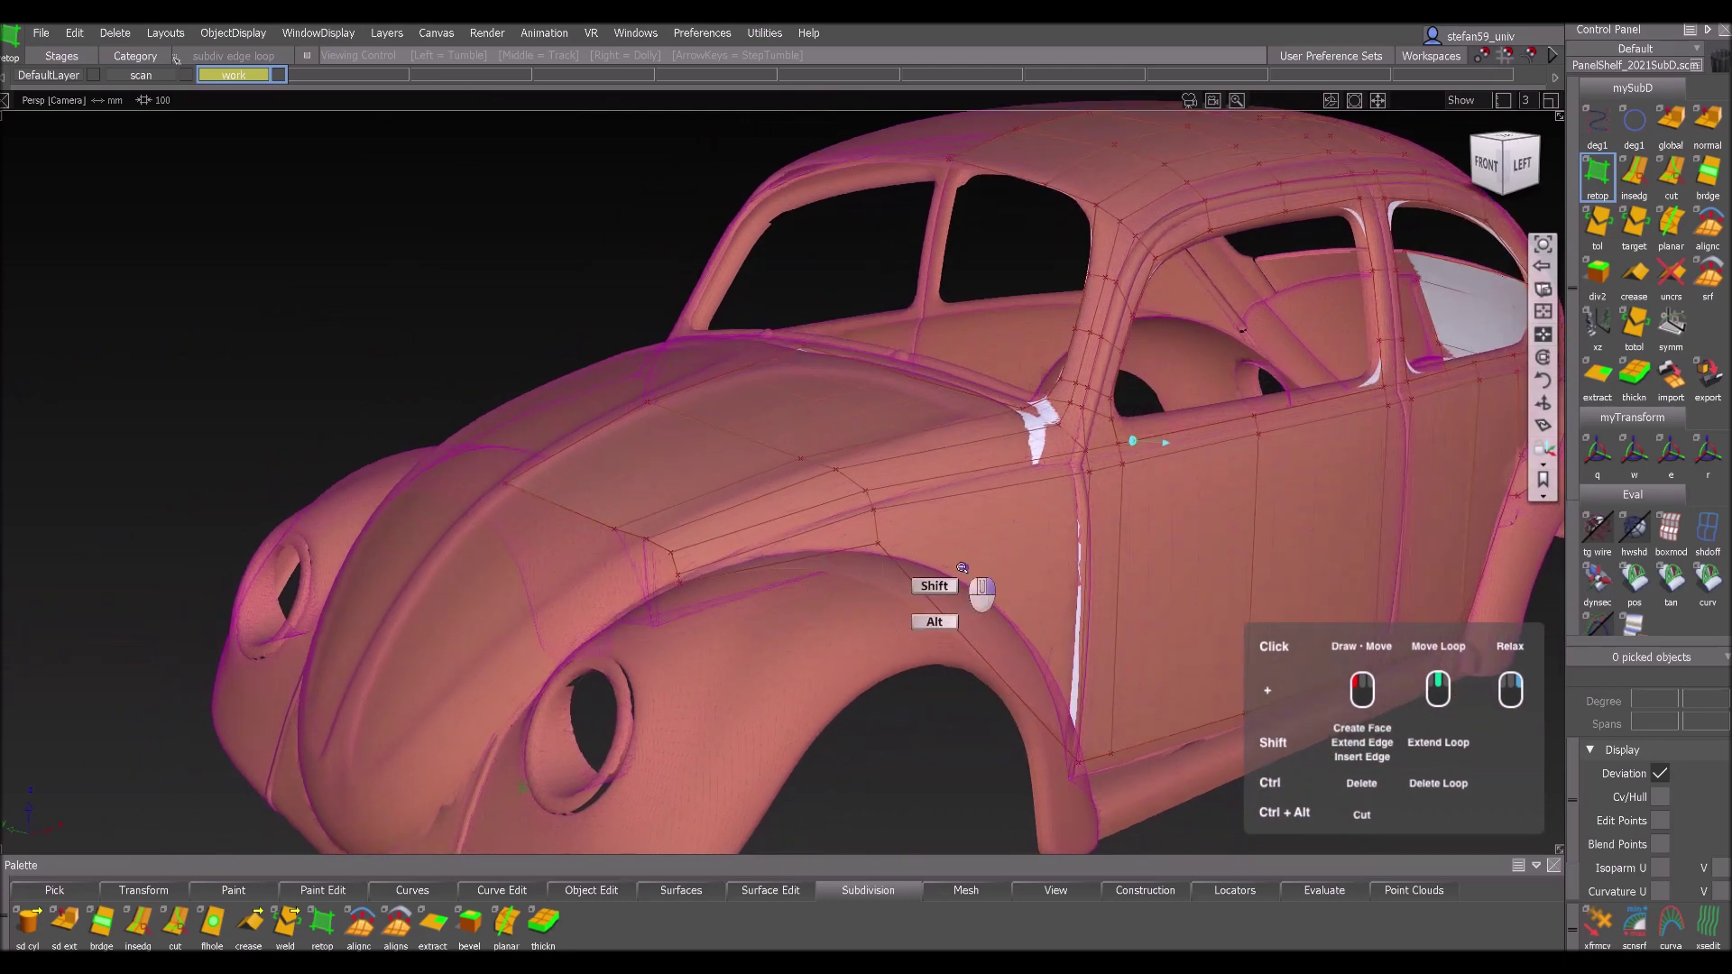
- Extend the front edge loop of the hood faces forward down the hood and move its inner vertex onto the centre line
alt+shift+right_drag(956, 570, 934, 587)
alt+shift+drag(934, 586, 924, 636)
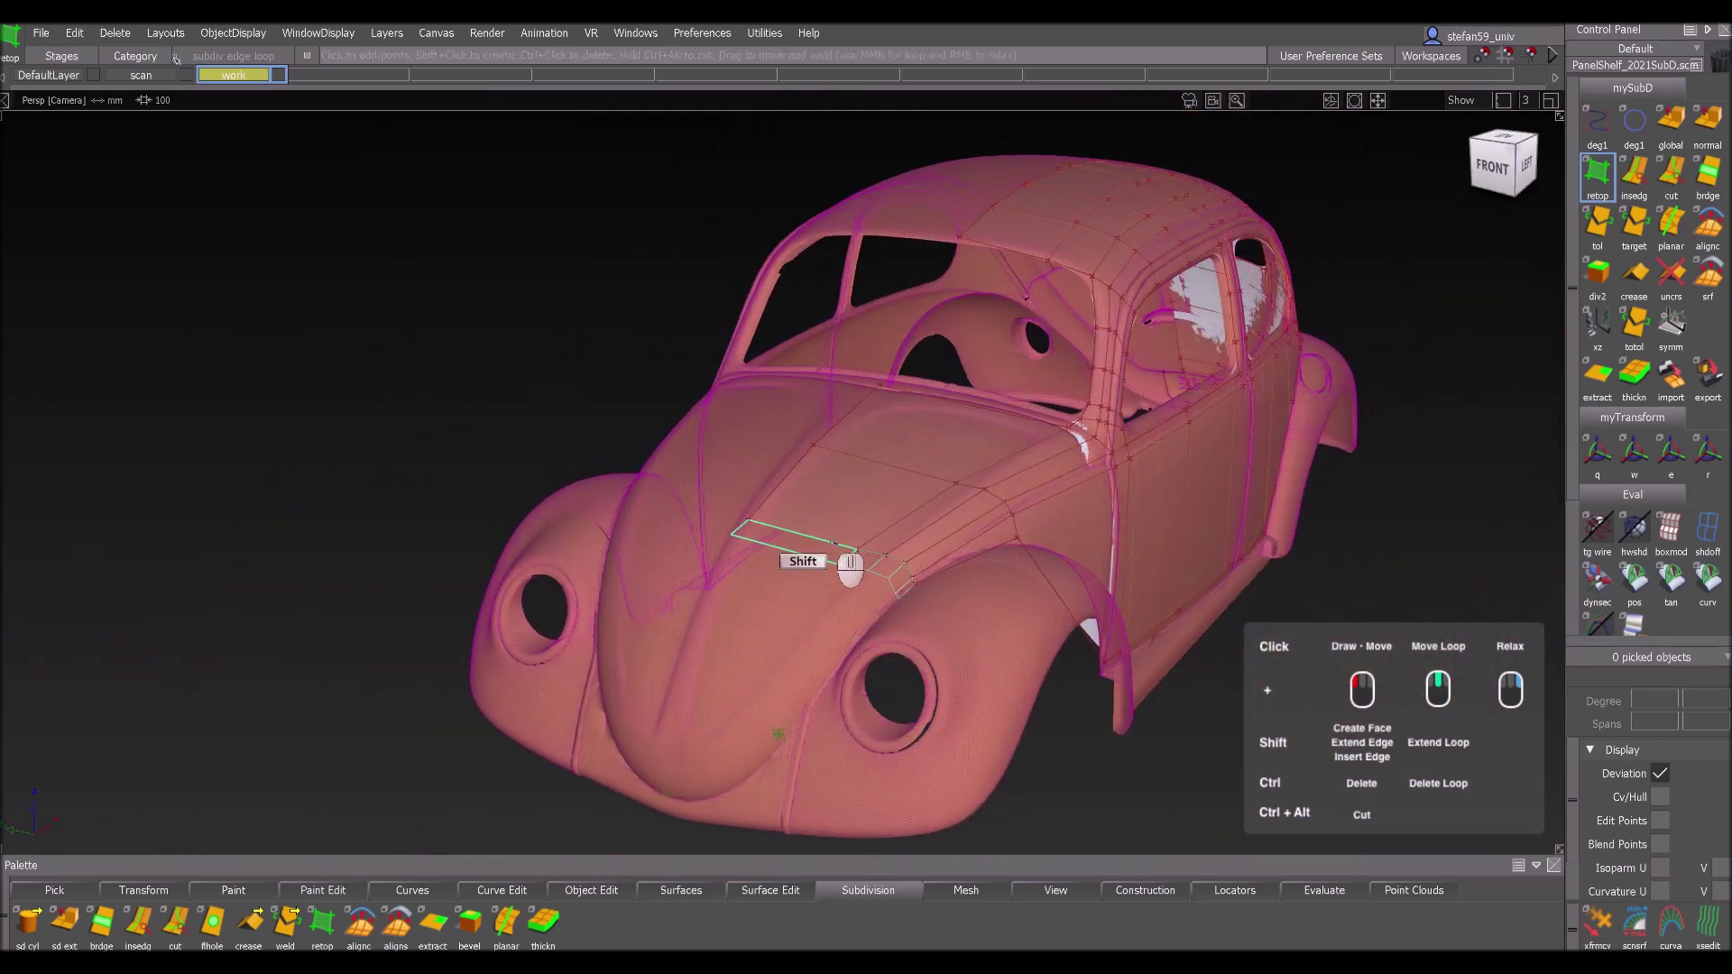
shift+middle_drag(852, 561, 741, 693)
alt+shift+drag(760, 710, 972, 766)
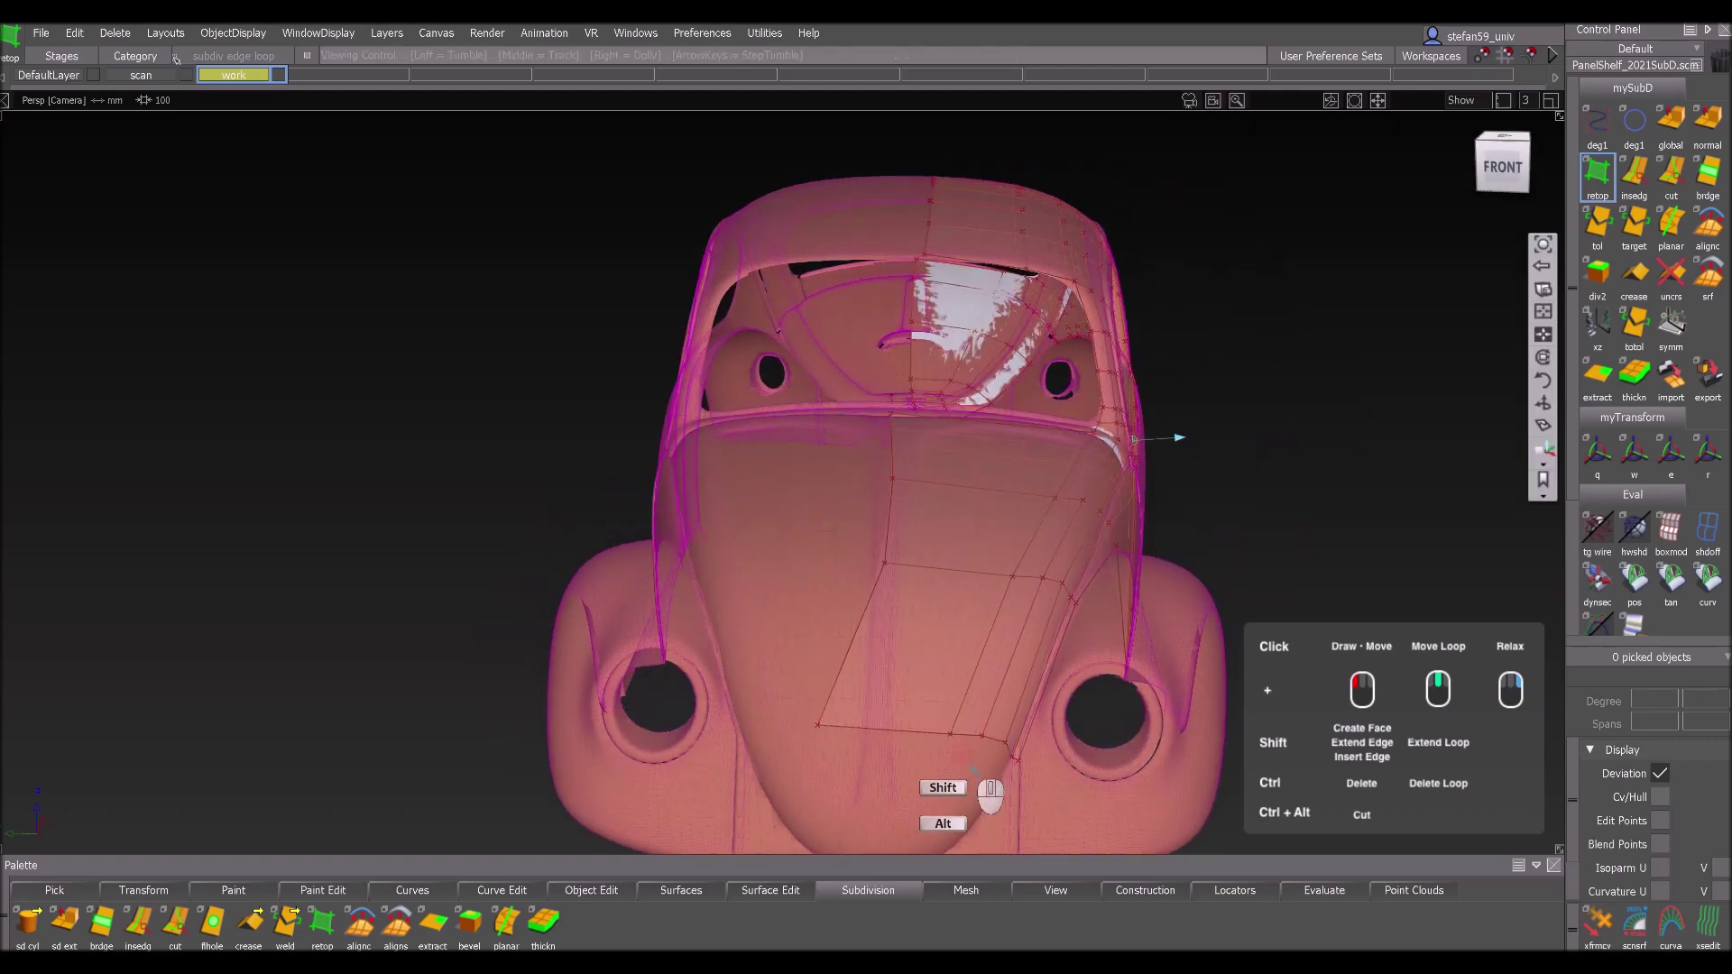
alt+shift+right_drag(972, 767, 975, 767)
alt+shift+drag(992, 789, 1067, 587)
alt+shift+right_drag(1067, 587, 1044, 588)
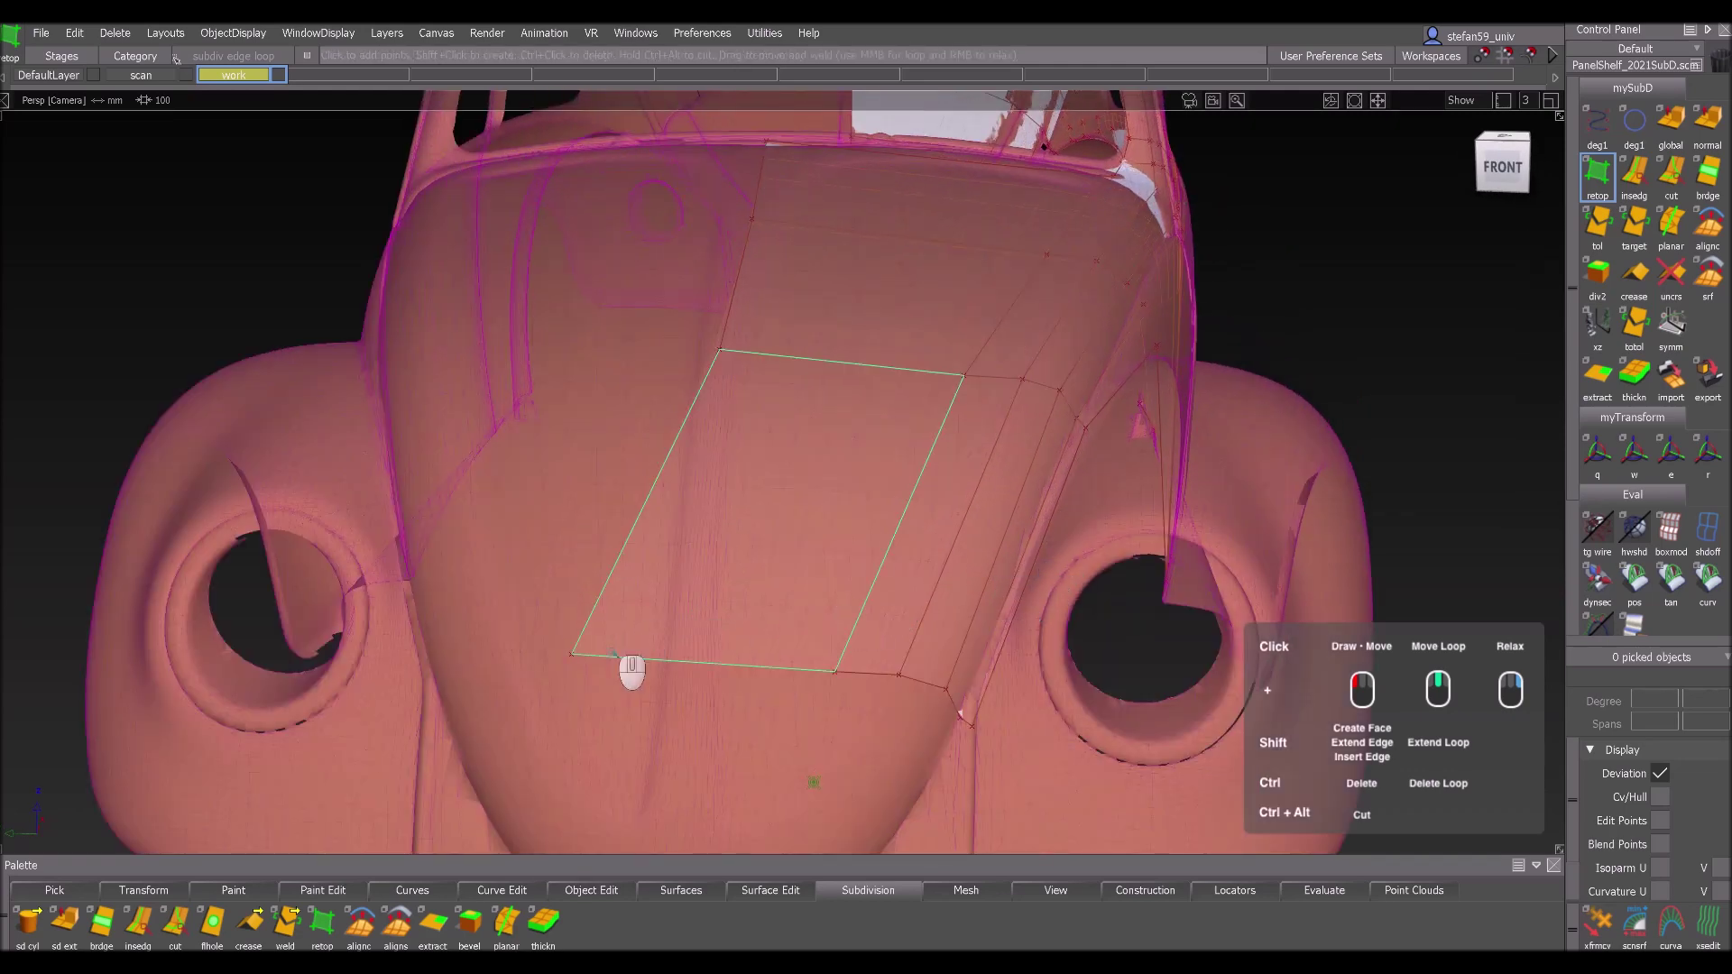
drag(593, 683, 703, 703)
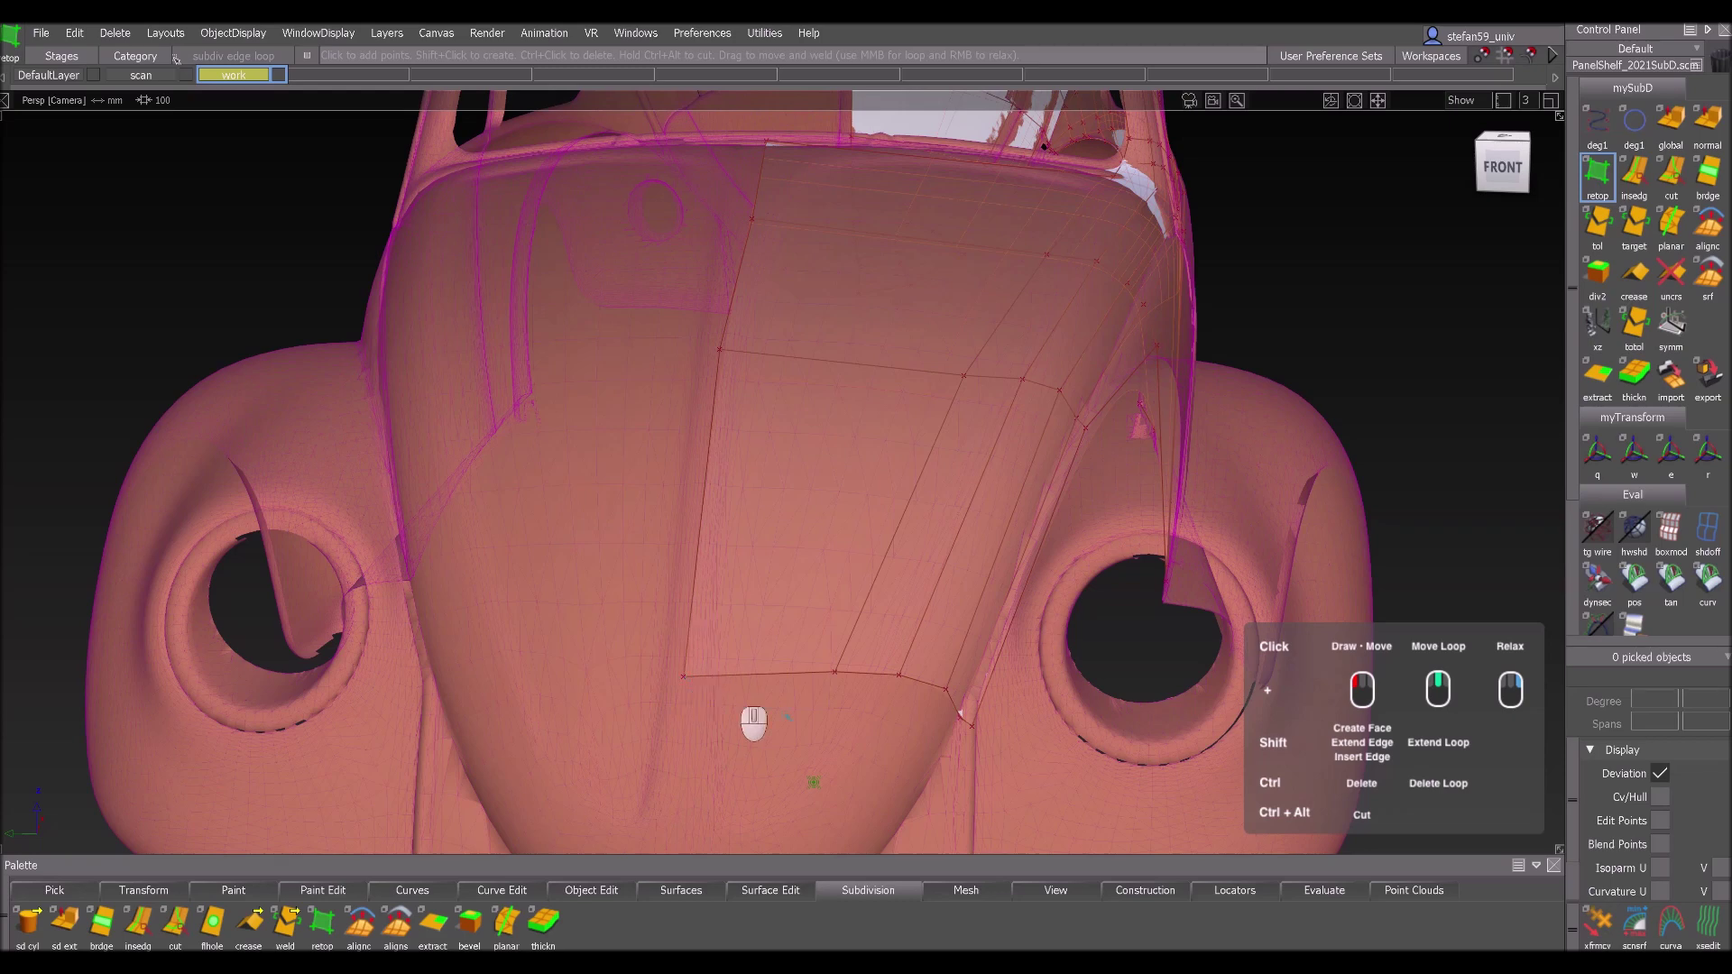
- Extend the hood's front loop once more towards the nose and shift the two inner vertices back towards the centre line
alt+shift+drag(961, 716, 974, 613)
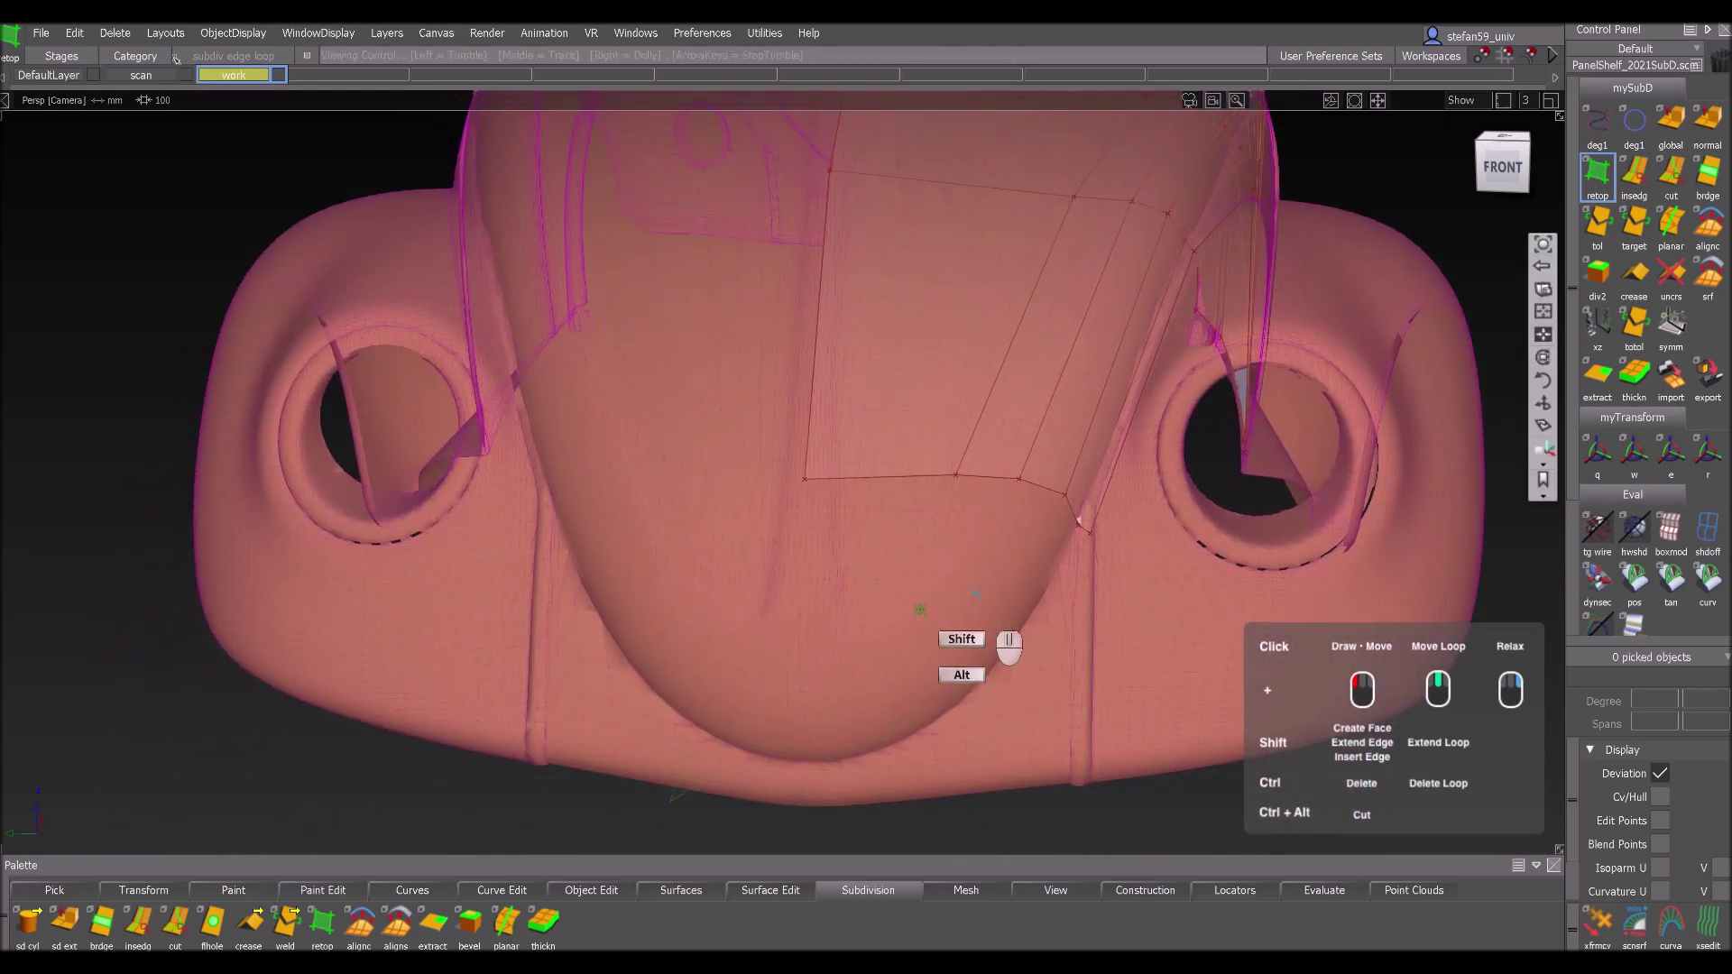
shift+drag(1000, 506, 965, 667)
shift+middle_drag(965, 668, 902, 644)
drag(855, 617, 884, 616)
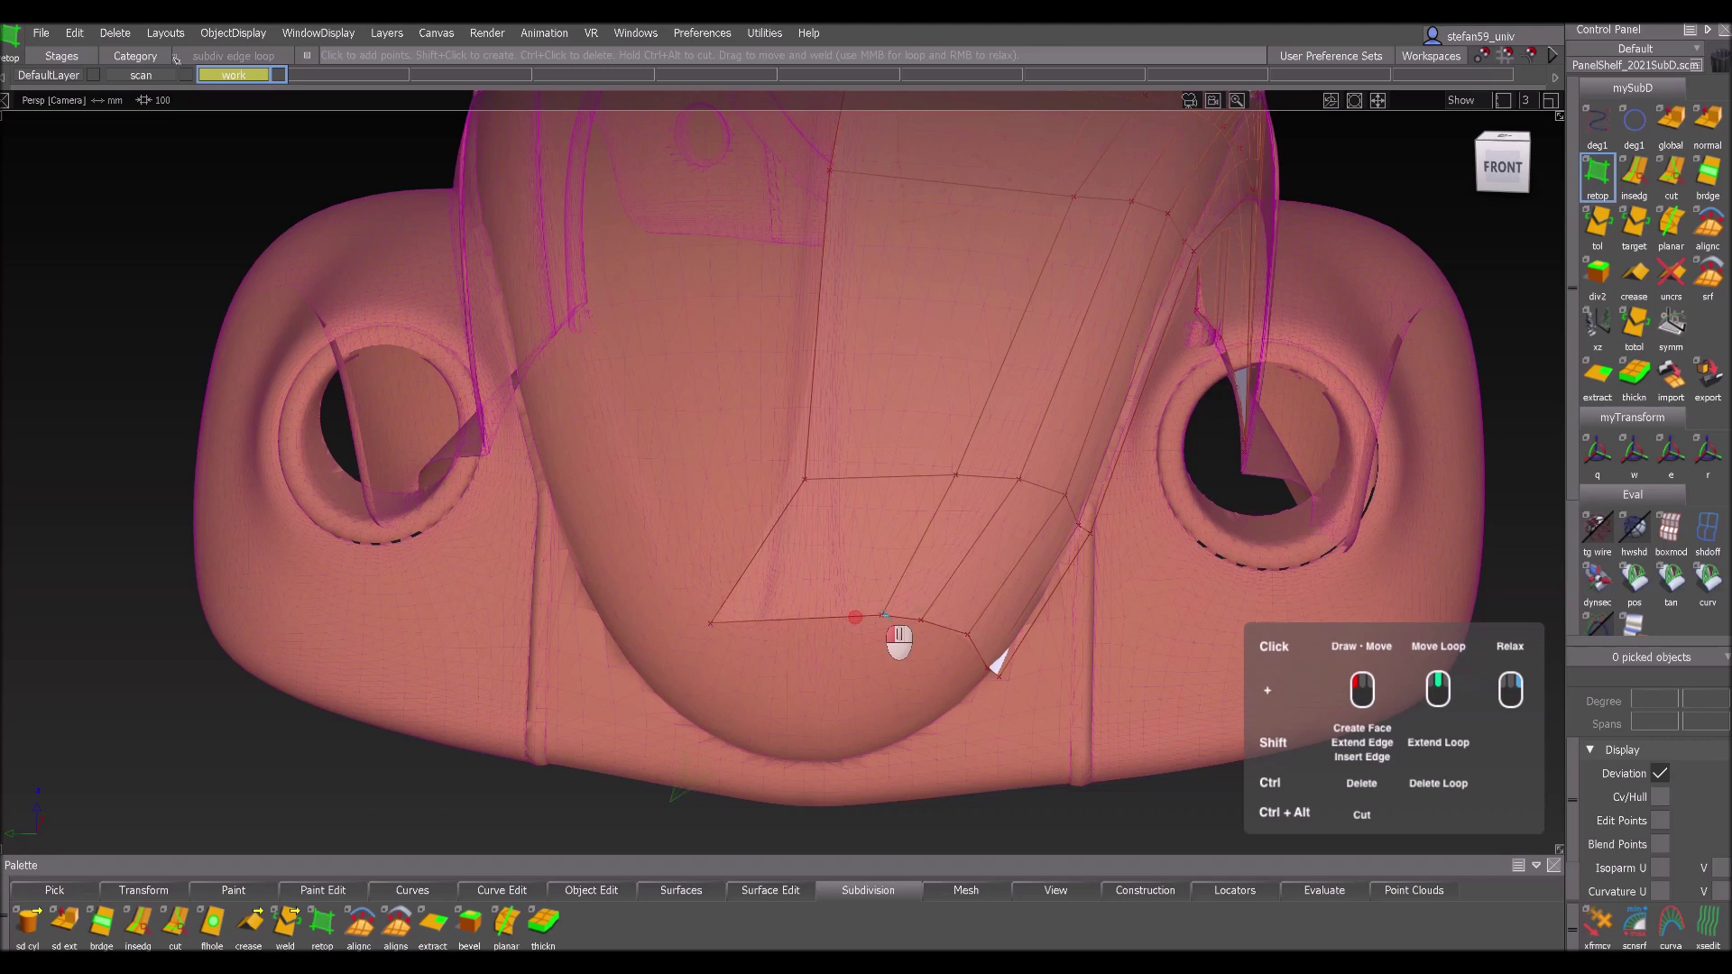
drag(708, 620, 788, 618)
- Place points around the hood's lower tip and create faces joining them to the existing hood side faces
alt+shift+middle_drag(907, 767, 838, 627)
alt+shift+scroll(975, 648, up, 3)
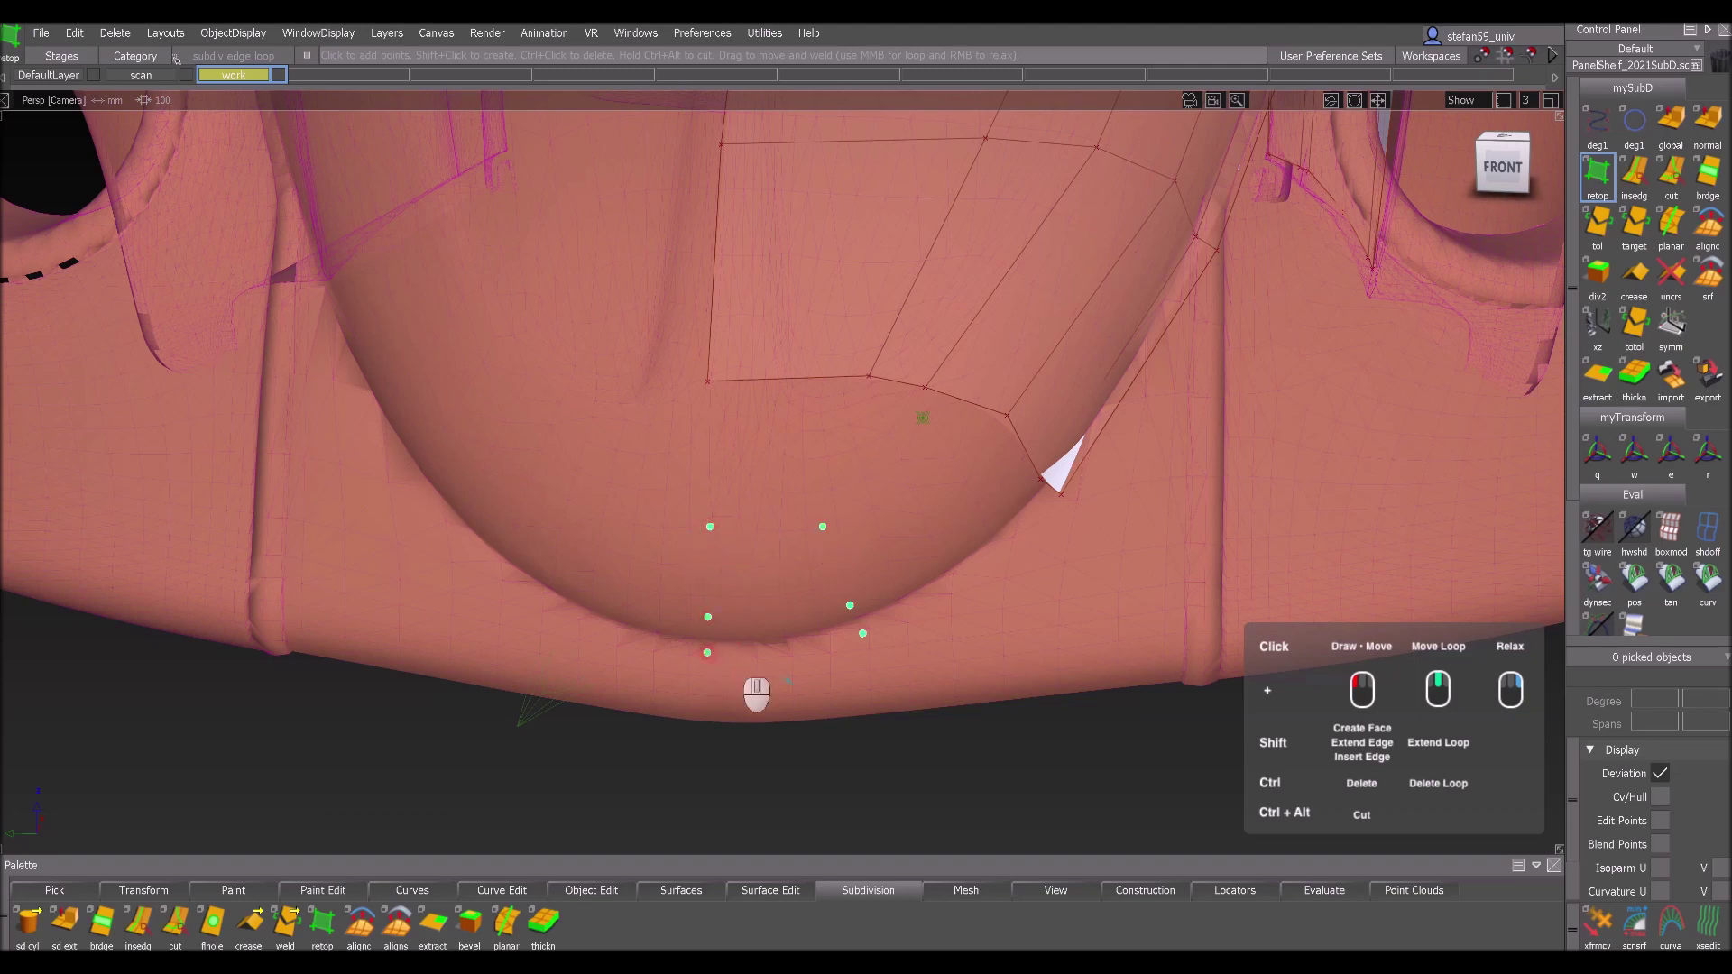
shift+click(967, 554)
shift+click(798, 637)
shift+click(922, 518)
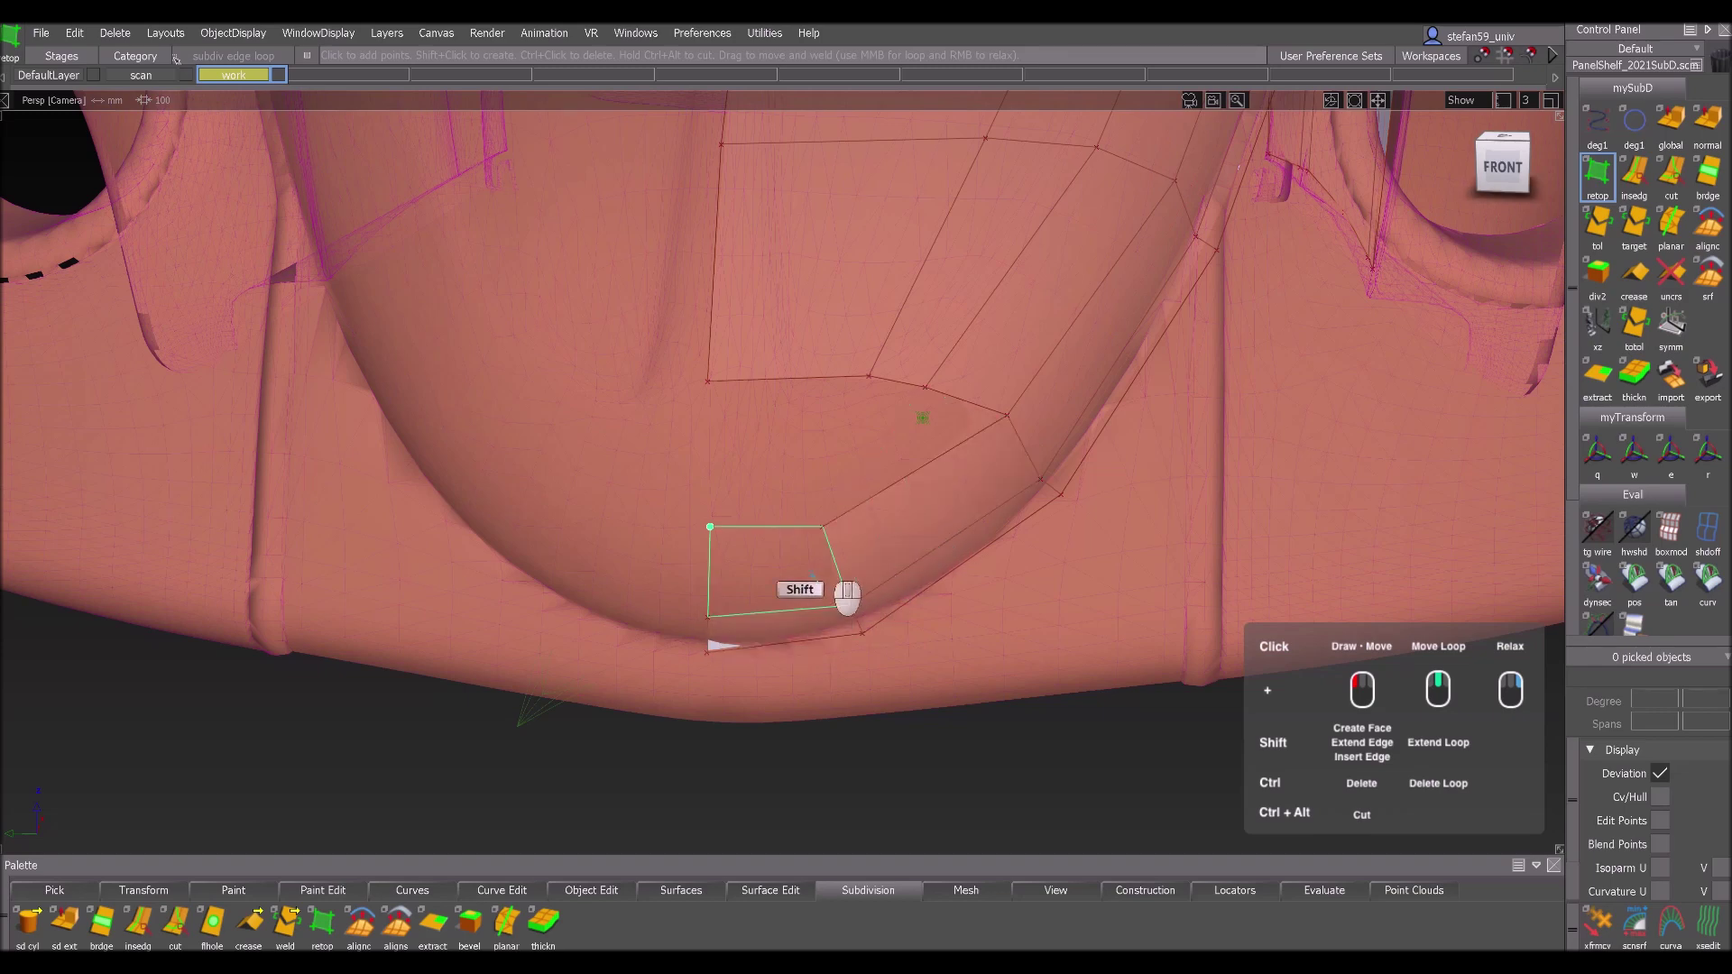
shift+click(791, 565)
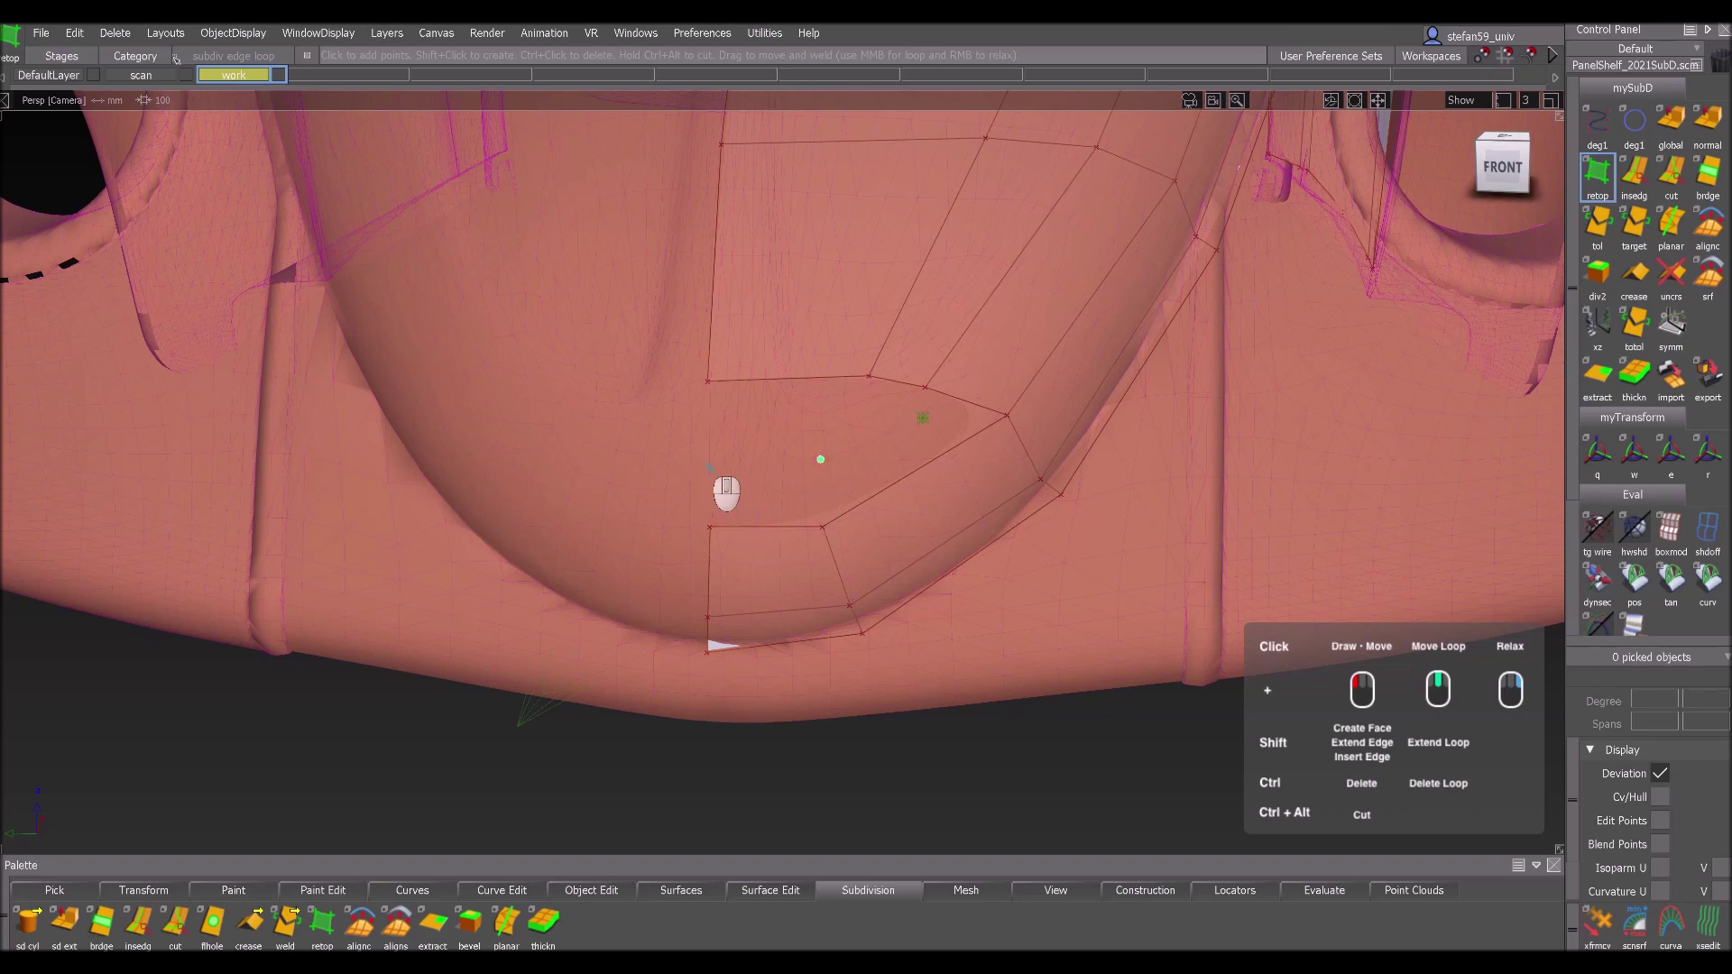
- Fill the gap between the hood's nose faces and the hood faces above with three rows of quads
shift+click(916, 457)
shift+click(781, 510)
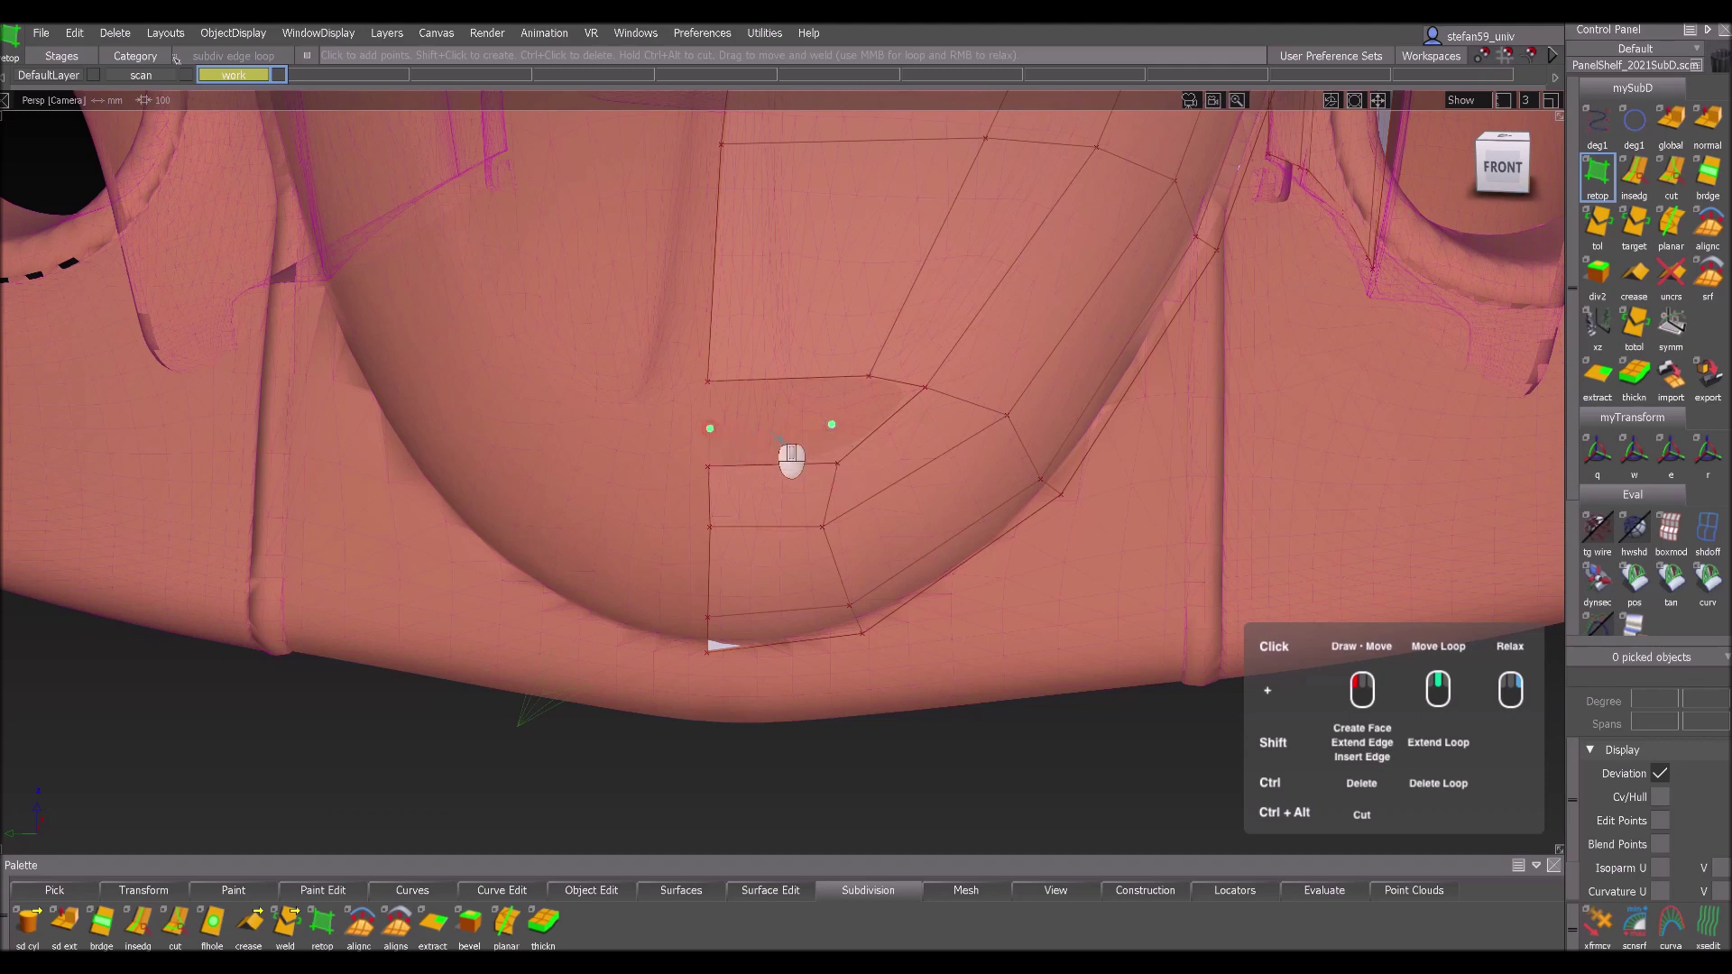
shift+click(781, 451)
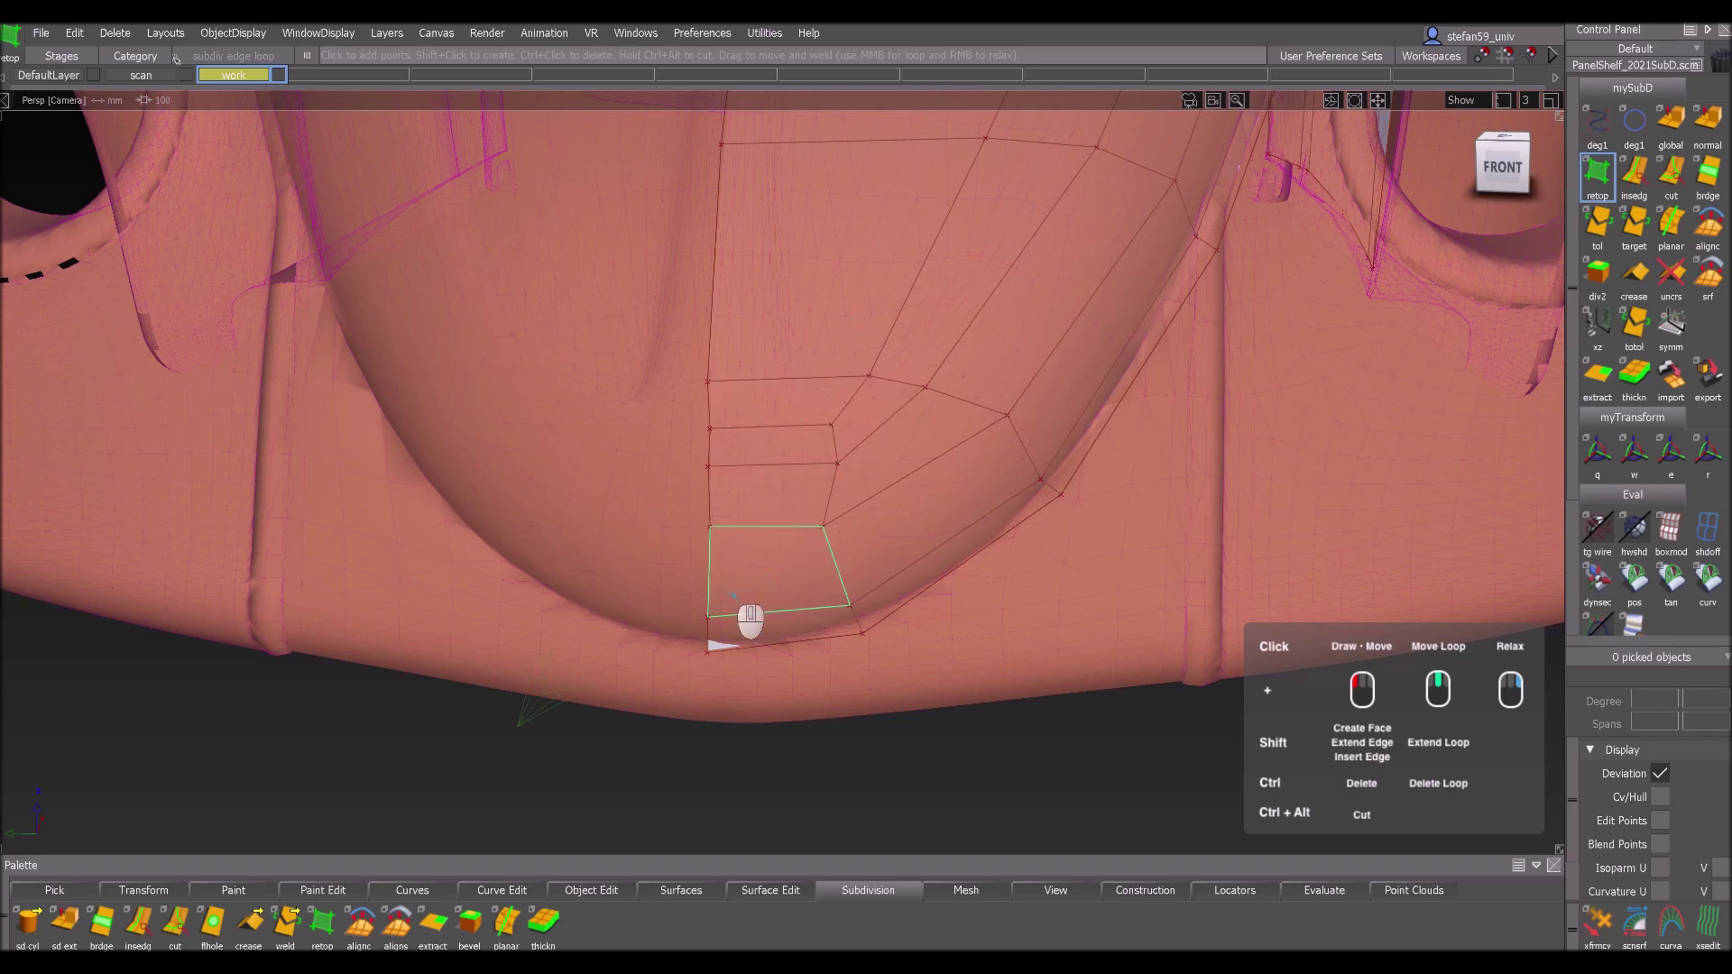
- Move the lower edge loop of the door and rear side panel down onto the seam above the sill
alt+shift+right_drag(756, 621, 911, 512)
alt+shift+middle_drag(778, 489, 483, 486)
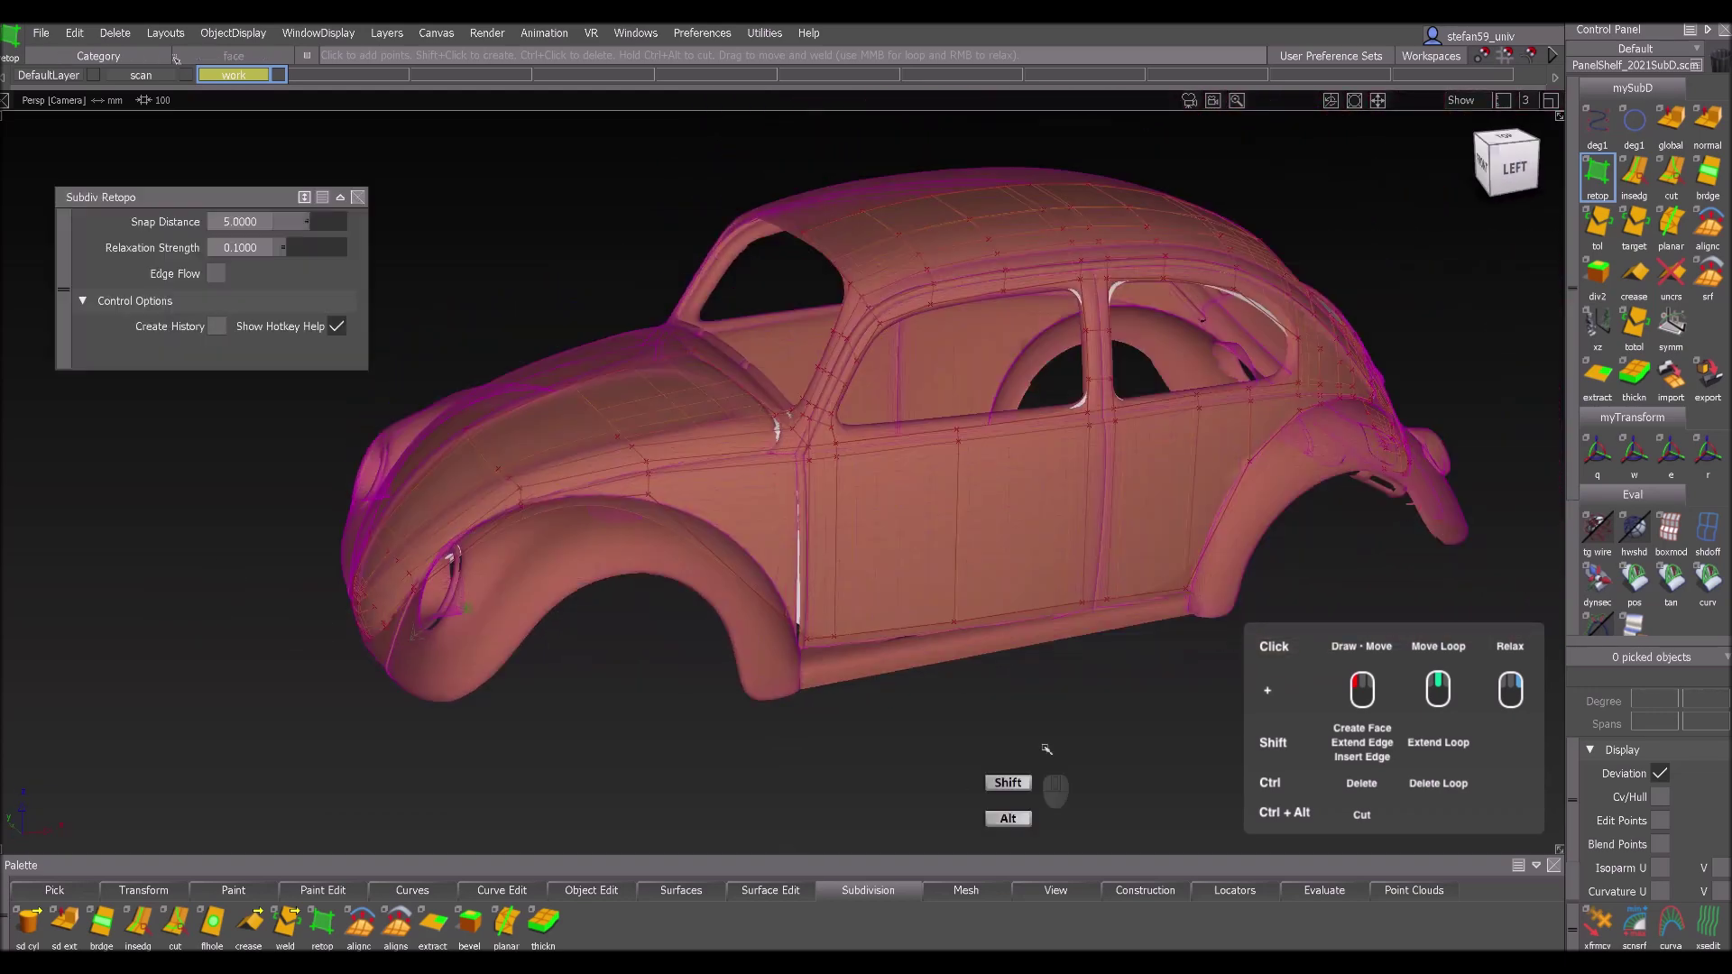
mouse_move(885, 712)
alt+shift+mouse_down()
mouse_move(951, 712)
mouse_move(905, 717)
alt+shift+mouse_up()
alt+shift+right_drag(906, 717, 445, 680)
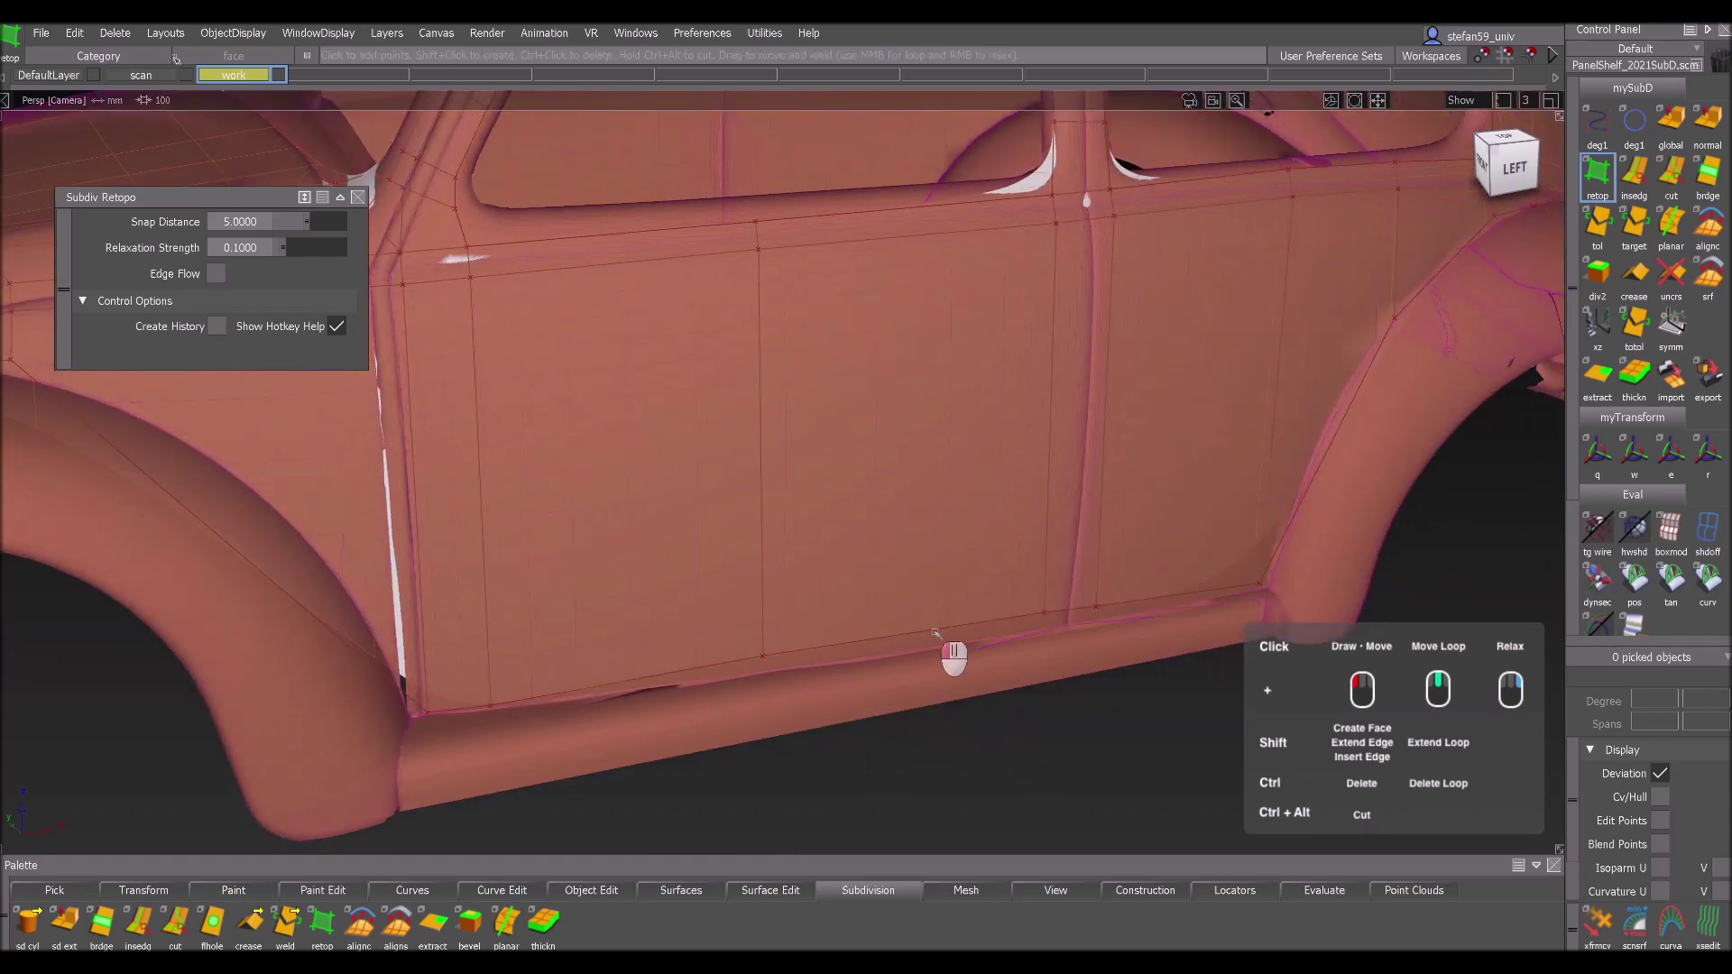
drag(935, 650, 934, 648)
click(1183, 598)
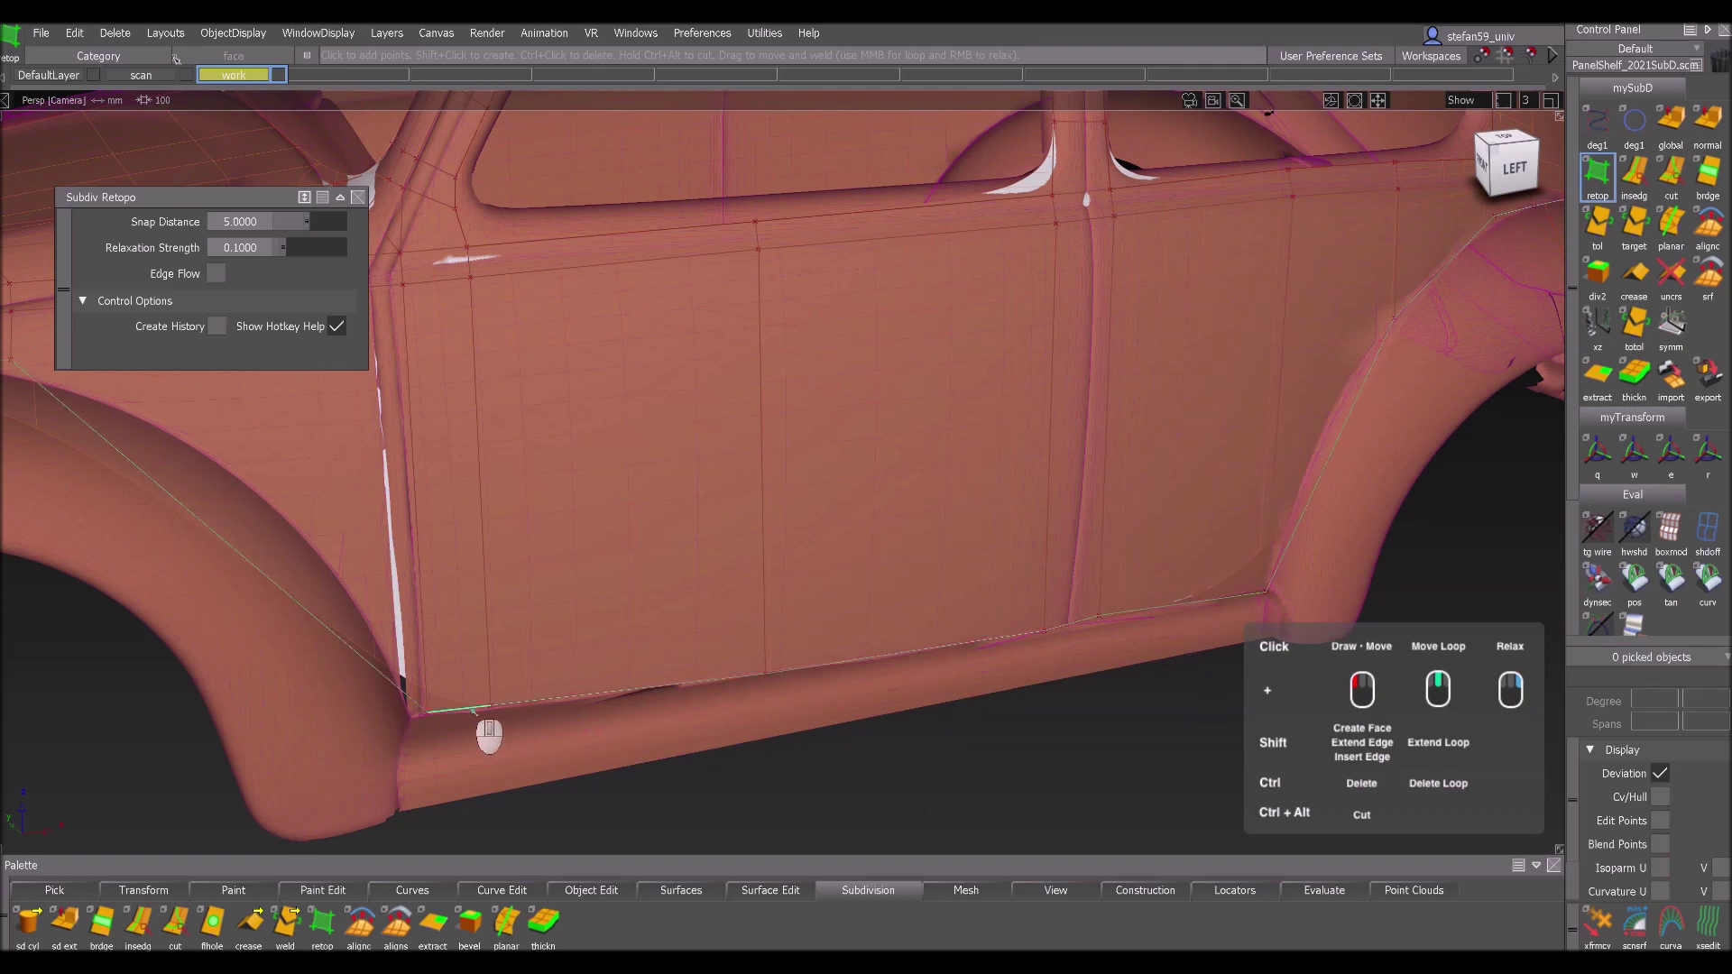
- Extend faces from the door's front lower edge down over the sill and continue them to the door's middle vertical edge
shift+drag(473, 713, 470, 797)
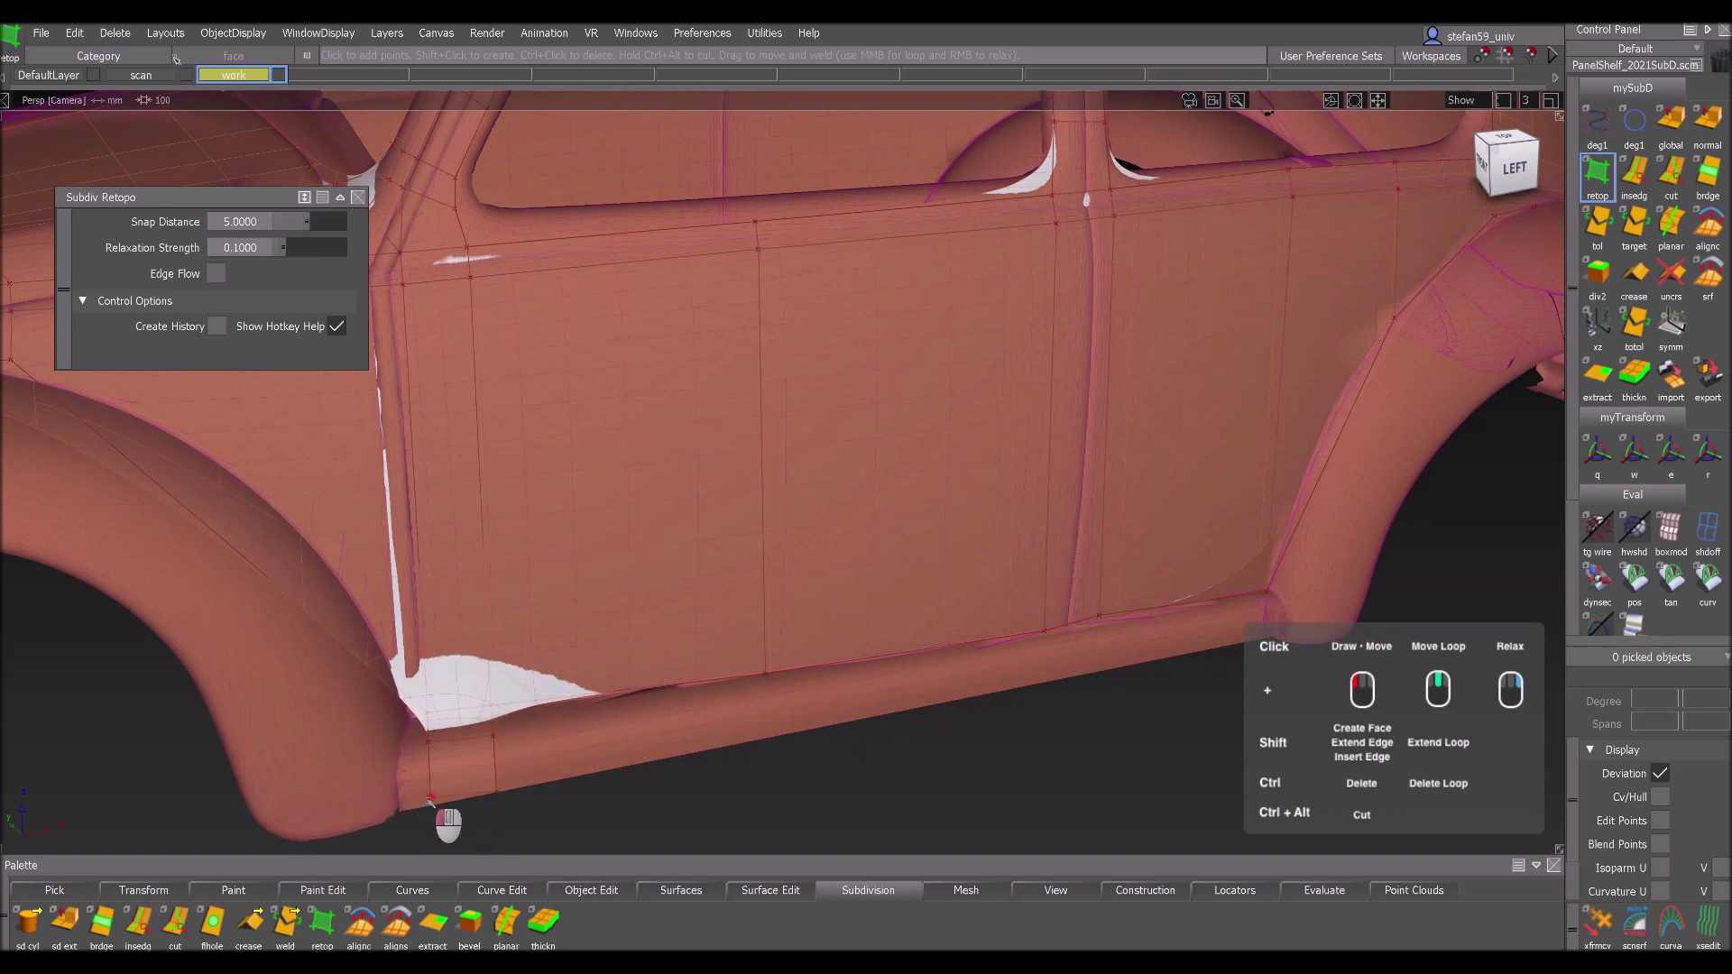
shift+click(658, 745)
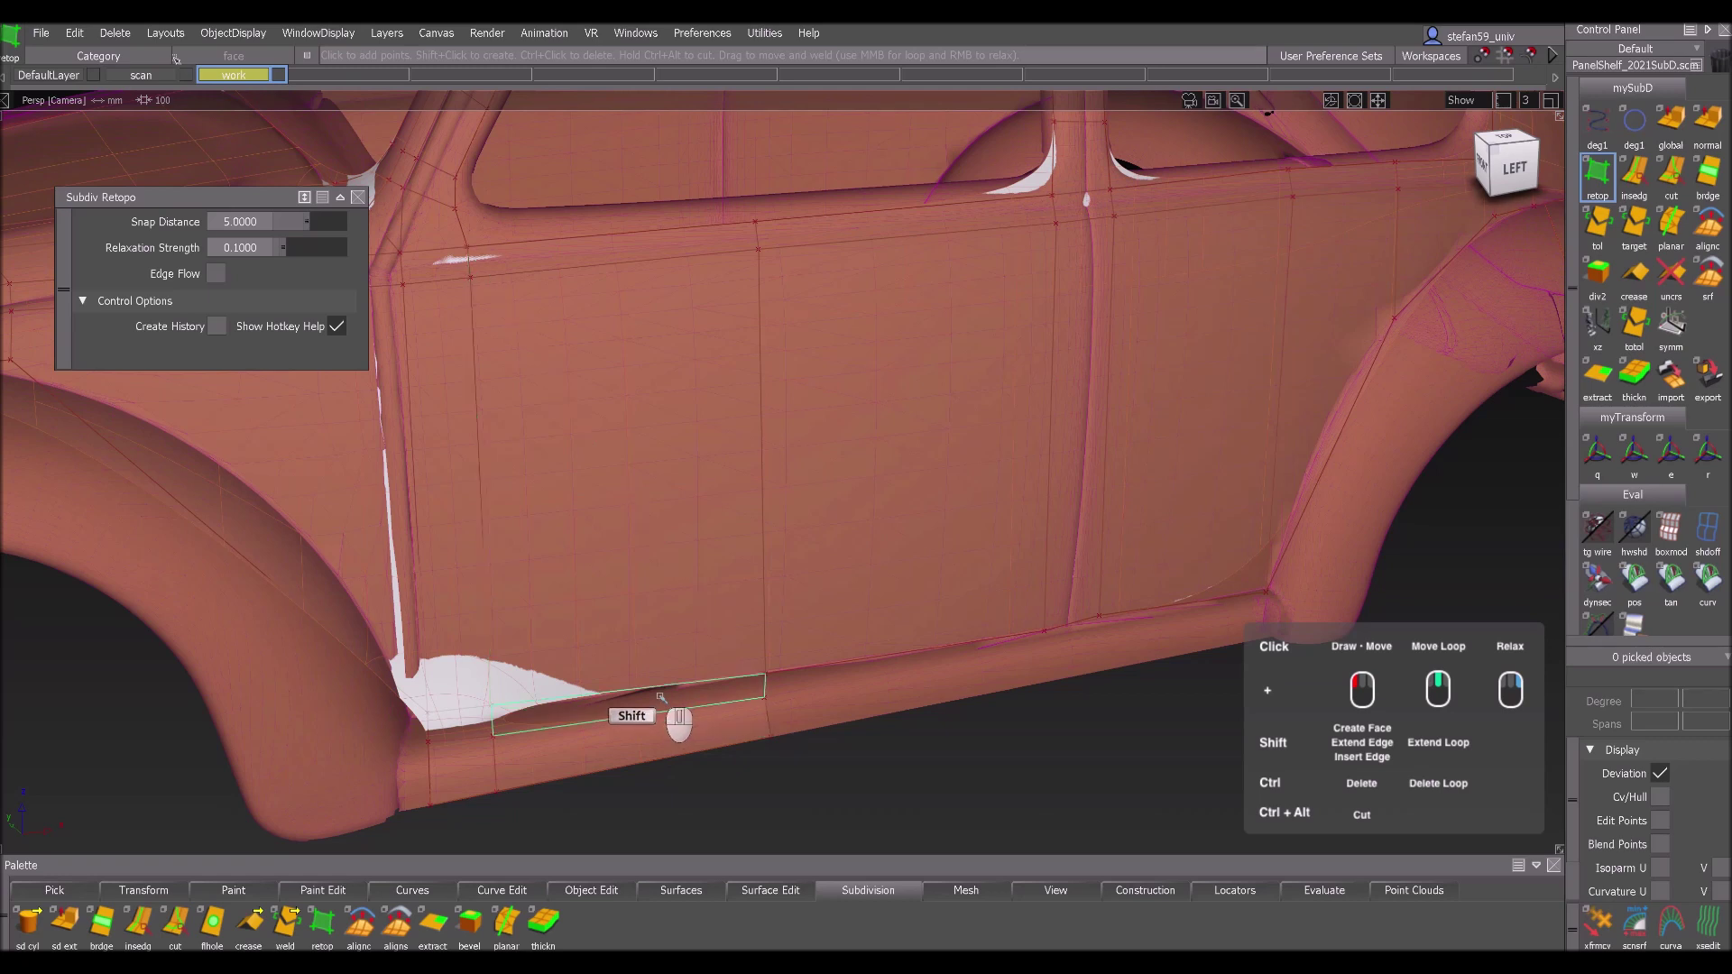
shift+click(660, 697)
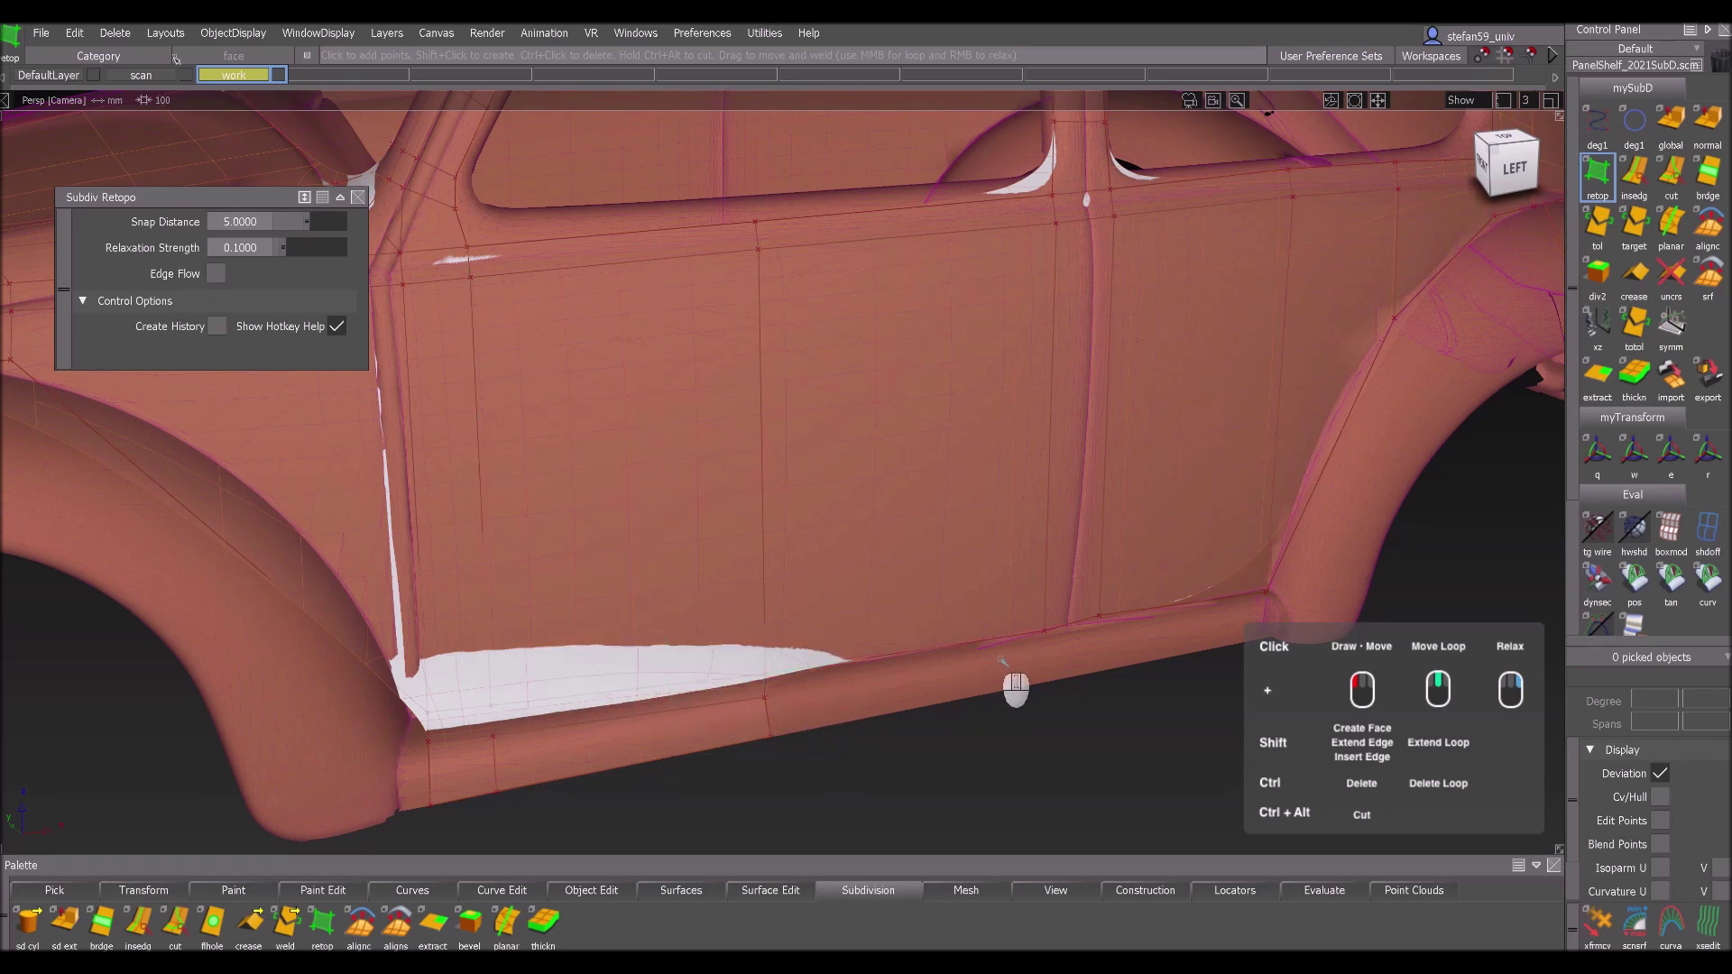
- Continue the sill faces from the door's middle vertical edge rearward to the rear wheel arch
click(1044, 655)
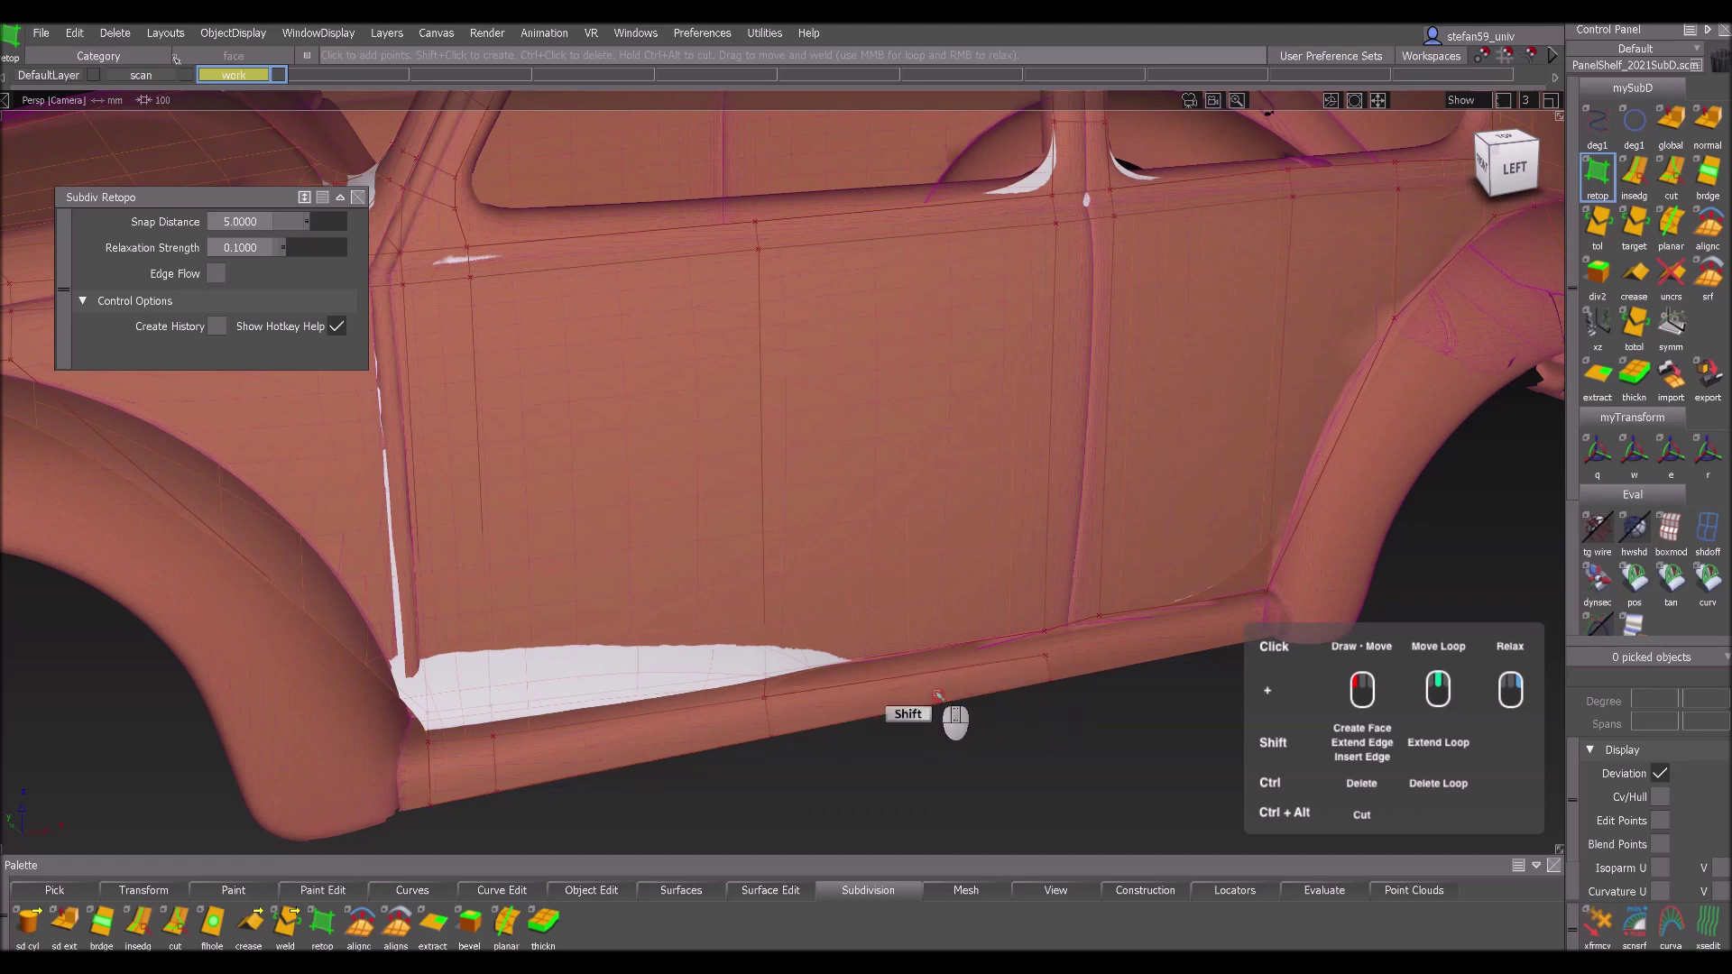
scroll(992, 686, up, 2)
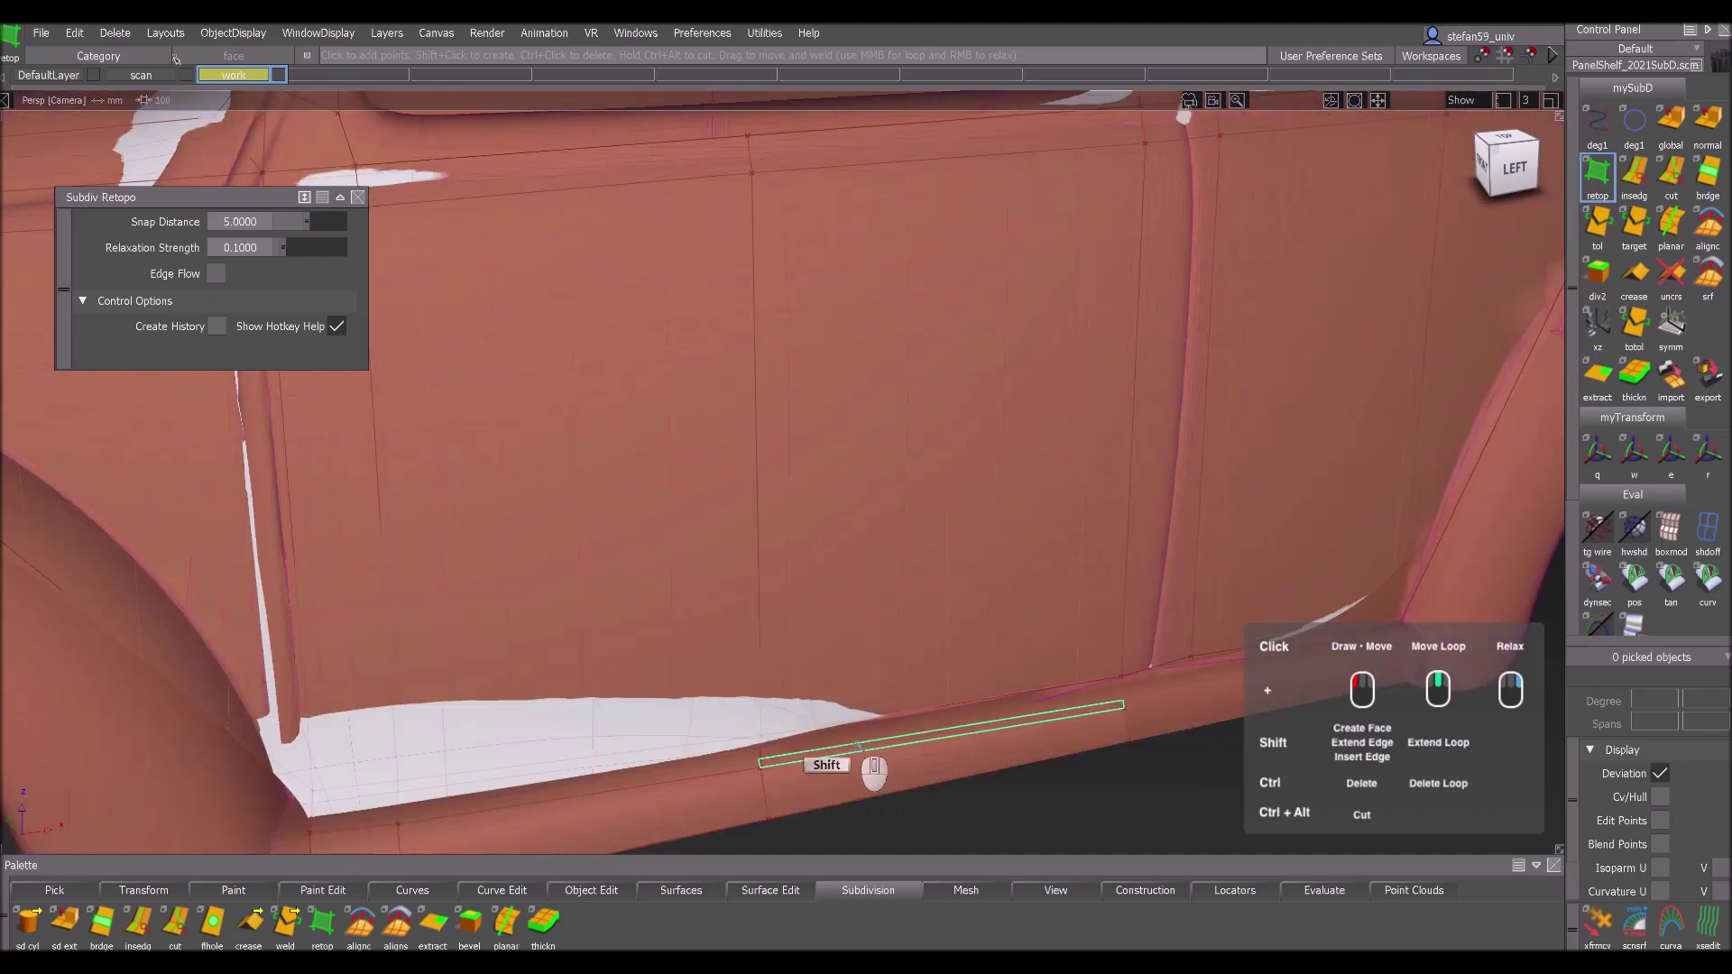
alt+shift+middle_drag(1068, 739, 997, 731)
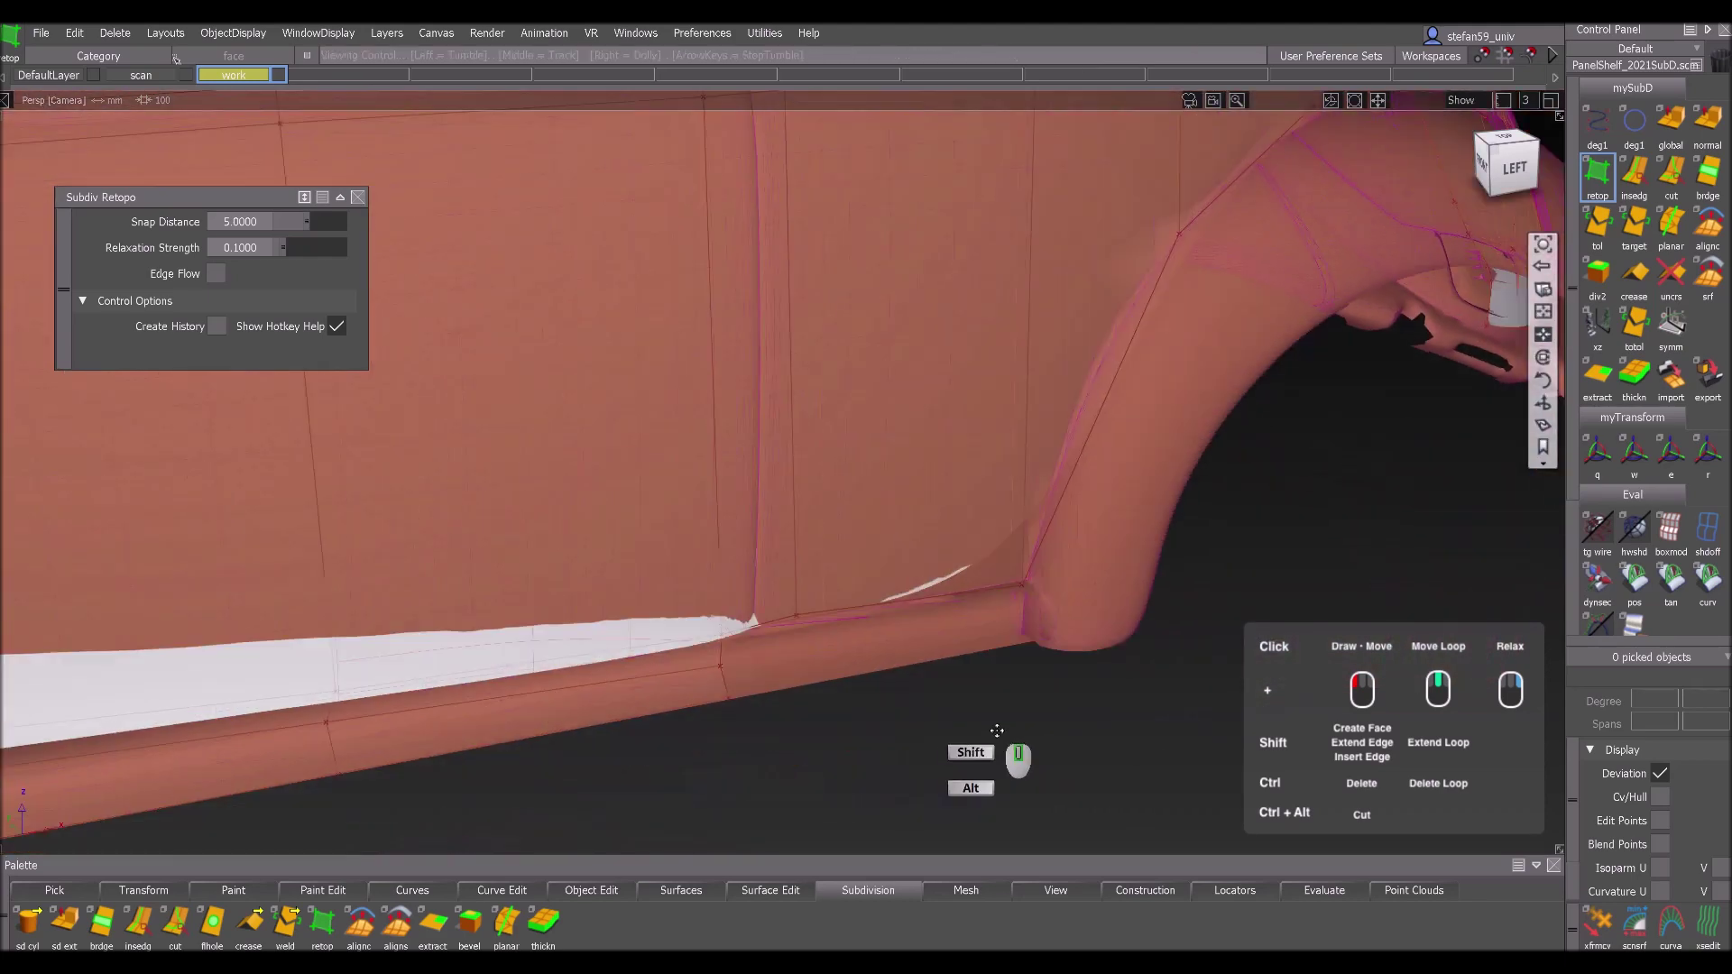
shift+click(756, 654)
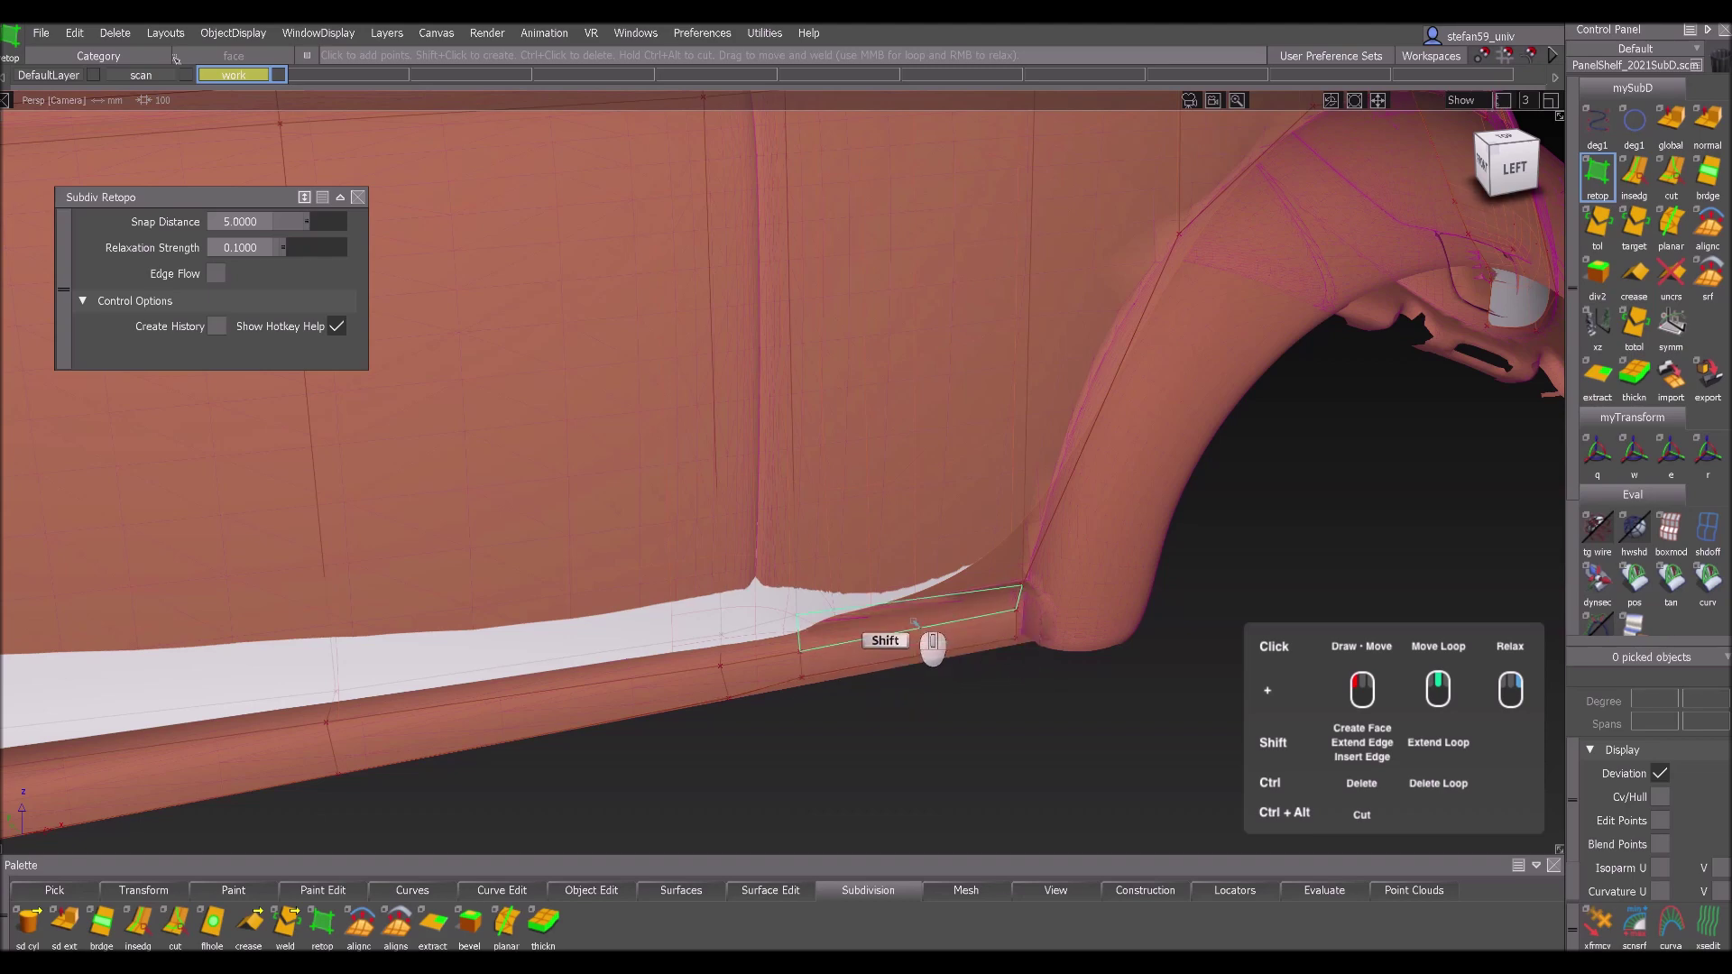
- Place rows of three points across the rear half of the front fender, from its lower end up to above the wheel arch
alt+shift+drag(951, 727, 952, 636)
mouse_move(952, 636)
alt+shift+middle_down()
mouse_move(989, 641)
mouse_move(988, 660)
alt+shift+middle_up()
alt+shift+click(854, 566)
mouse_move(1013, 577)
alt+shift+mouse_down()
mouse_move(572, 664)
mouse_move(601, 643)
mouse_move(1258, 686)
mouse_move(861, 745)
mouse_move(800, 646)
mouse_move(831, 761)
mouse_move(811, 754)
alt+shift+mouse_up()
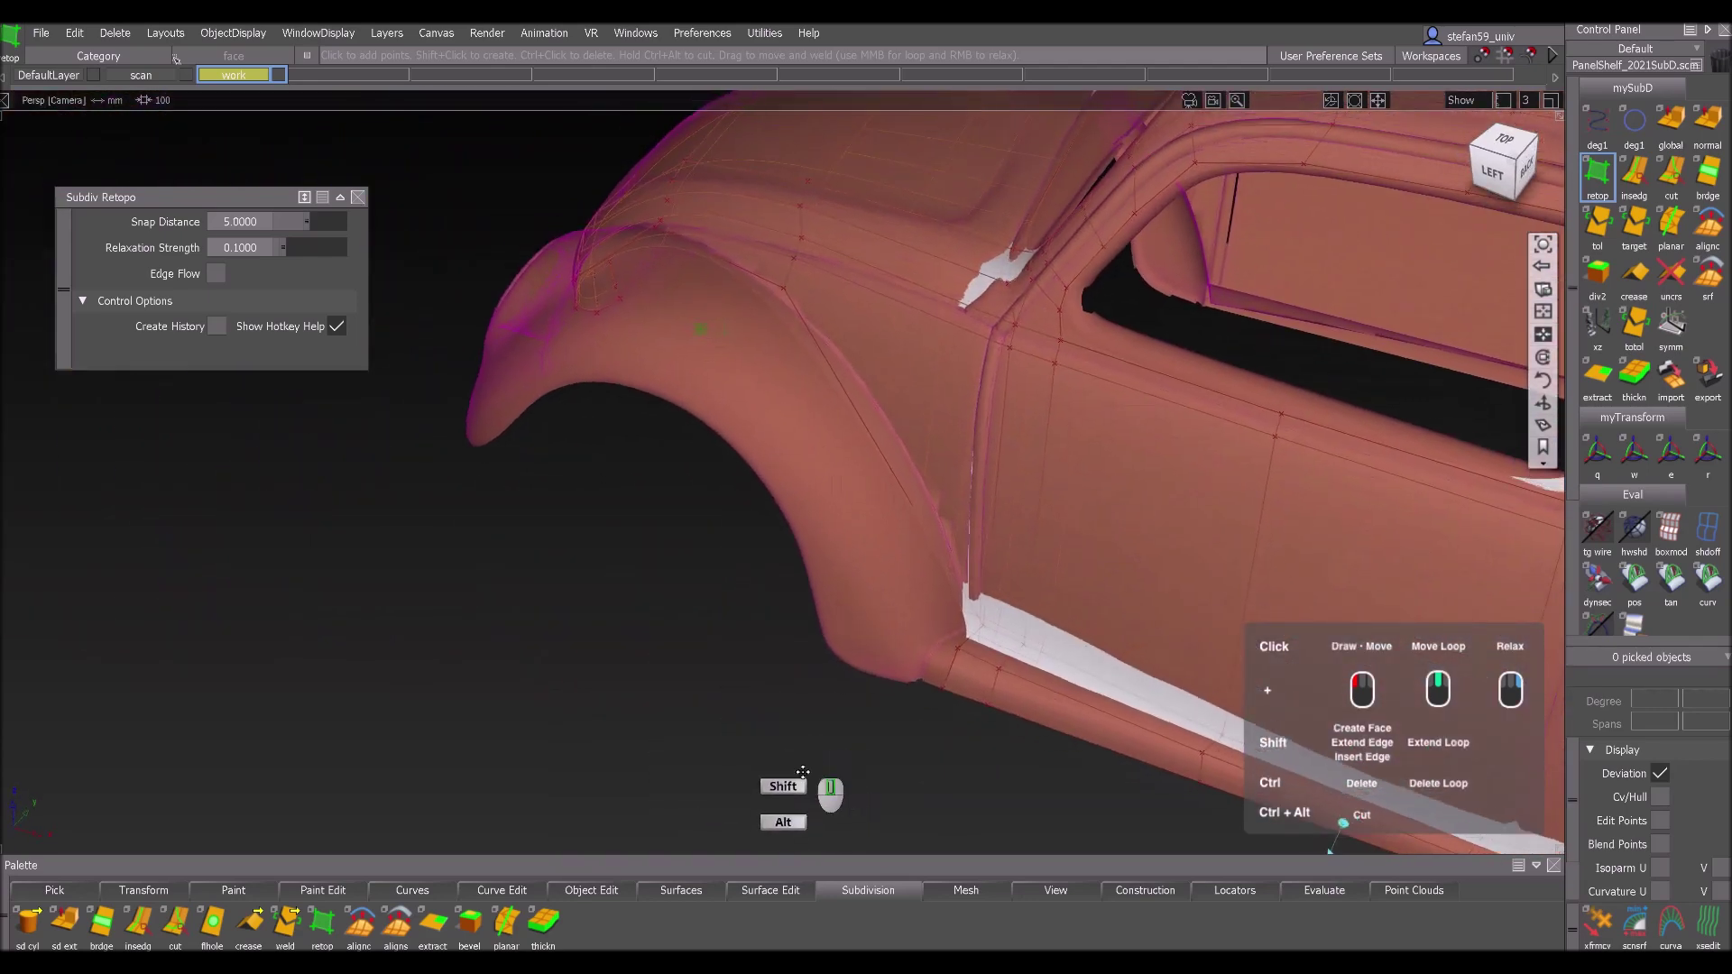
alt+shift+middle_drag(812, 754, 798, 785)
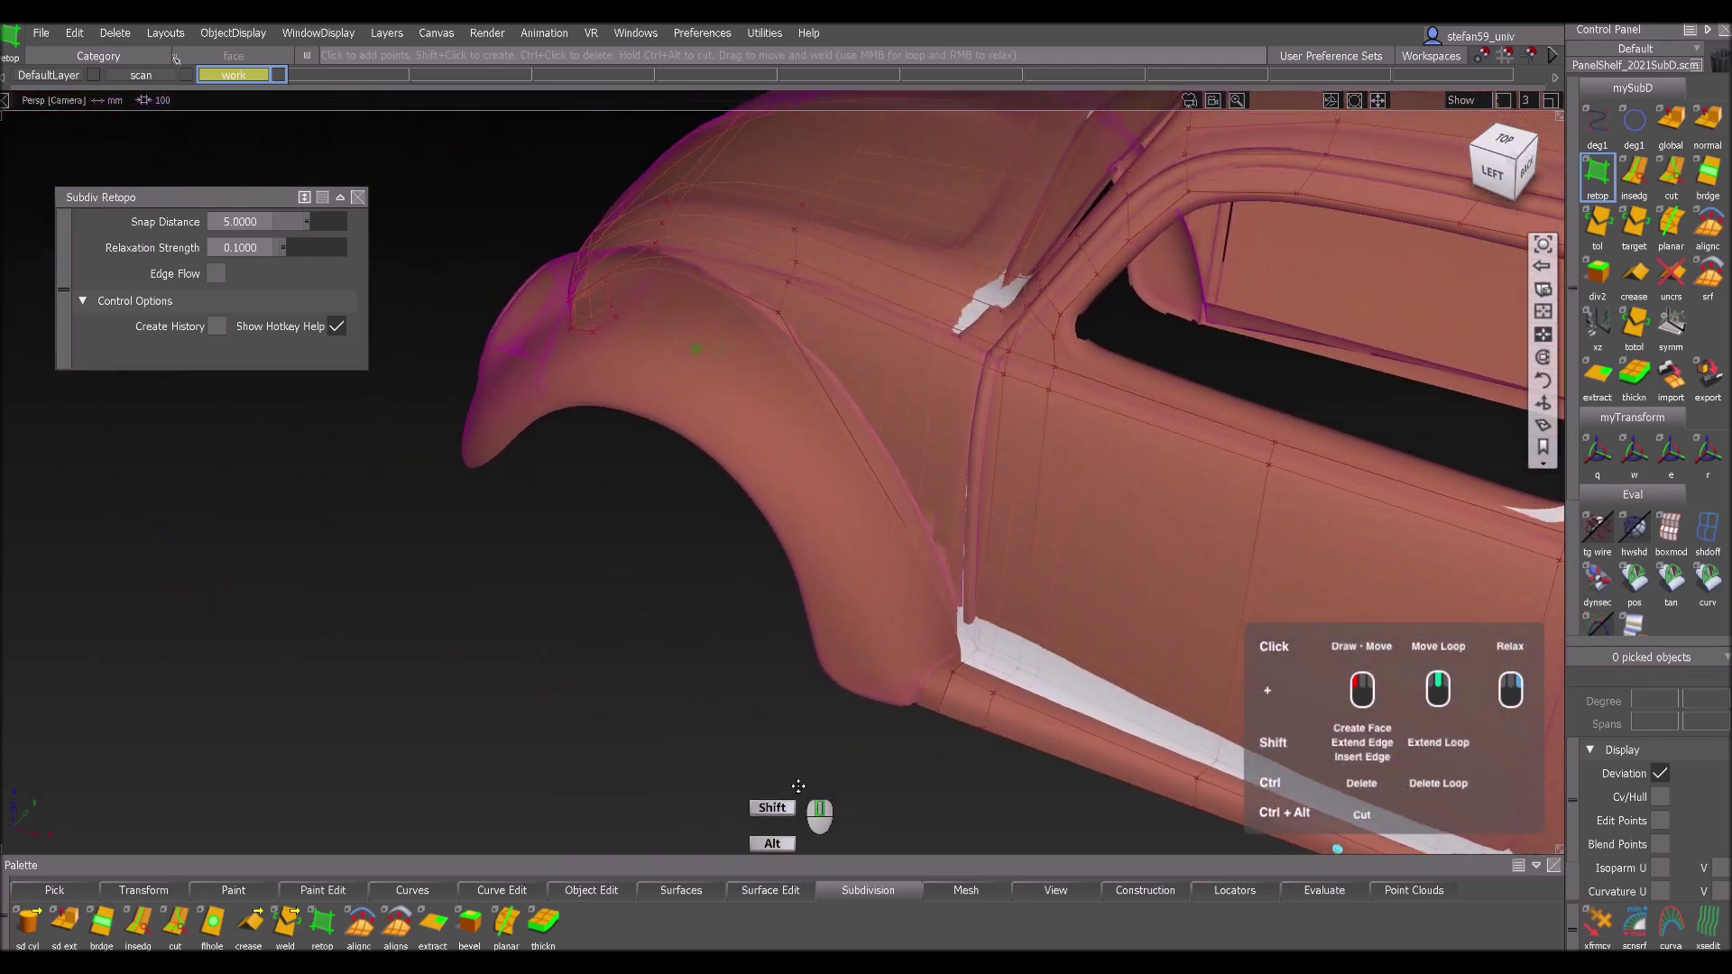
click(893, 699)
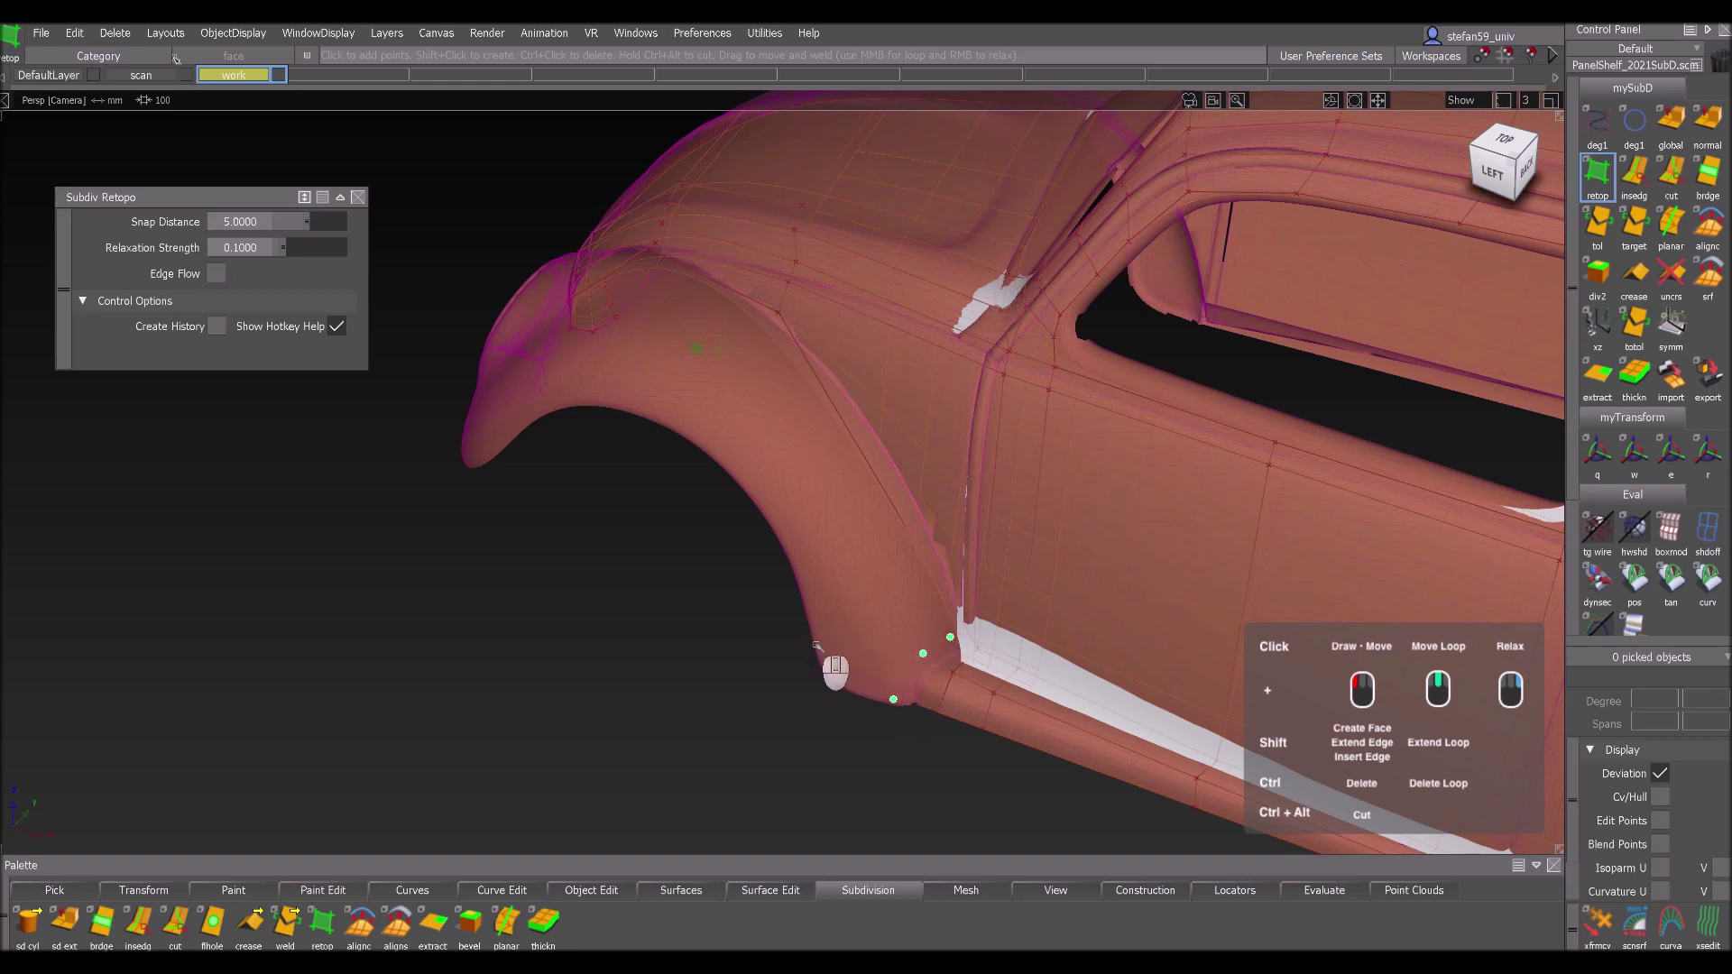
click(876, 590)
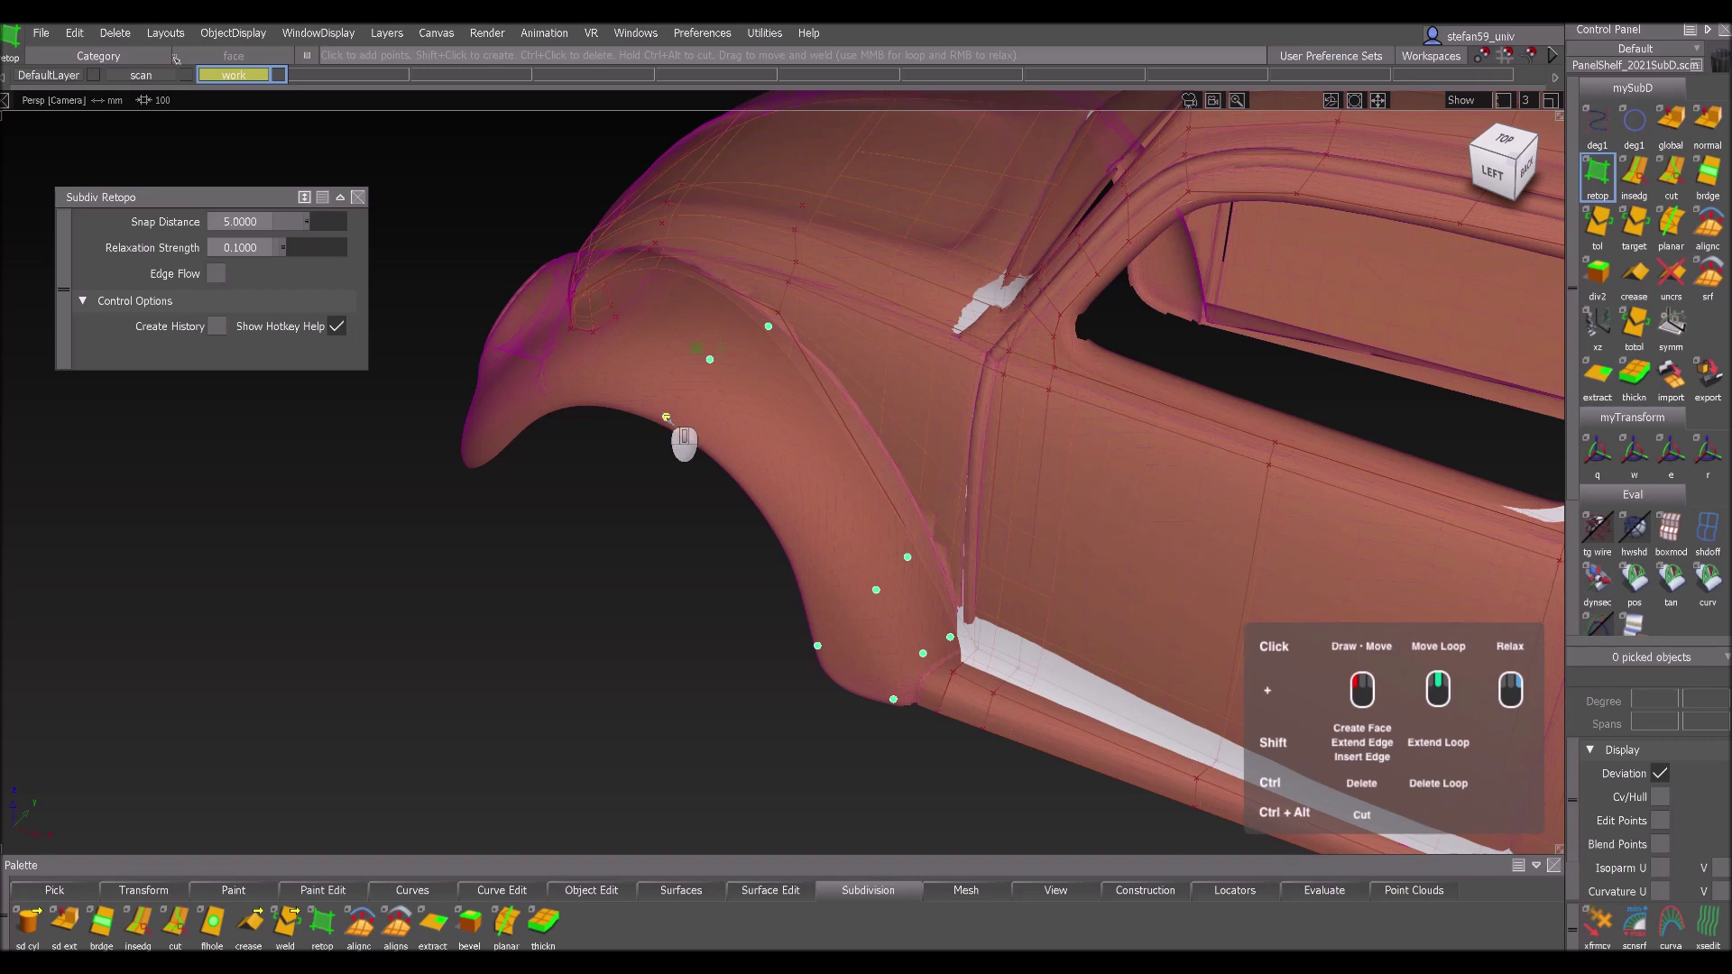
- Fill the point rows on the rear of the front fender with quads and insert a crosswise edge fitted to the wheel arch rim
shift+click(882, 663)
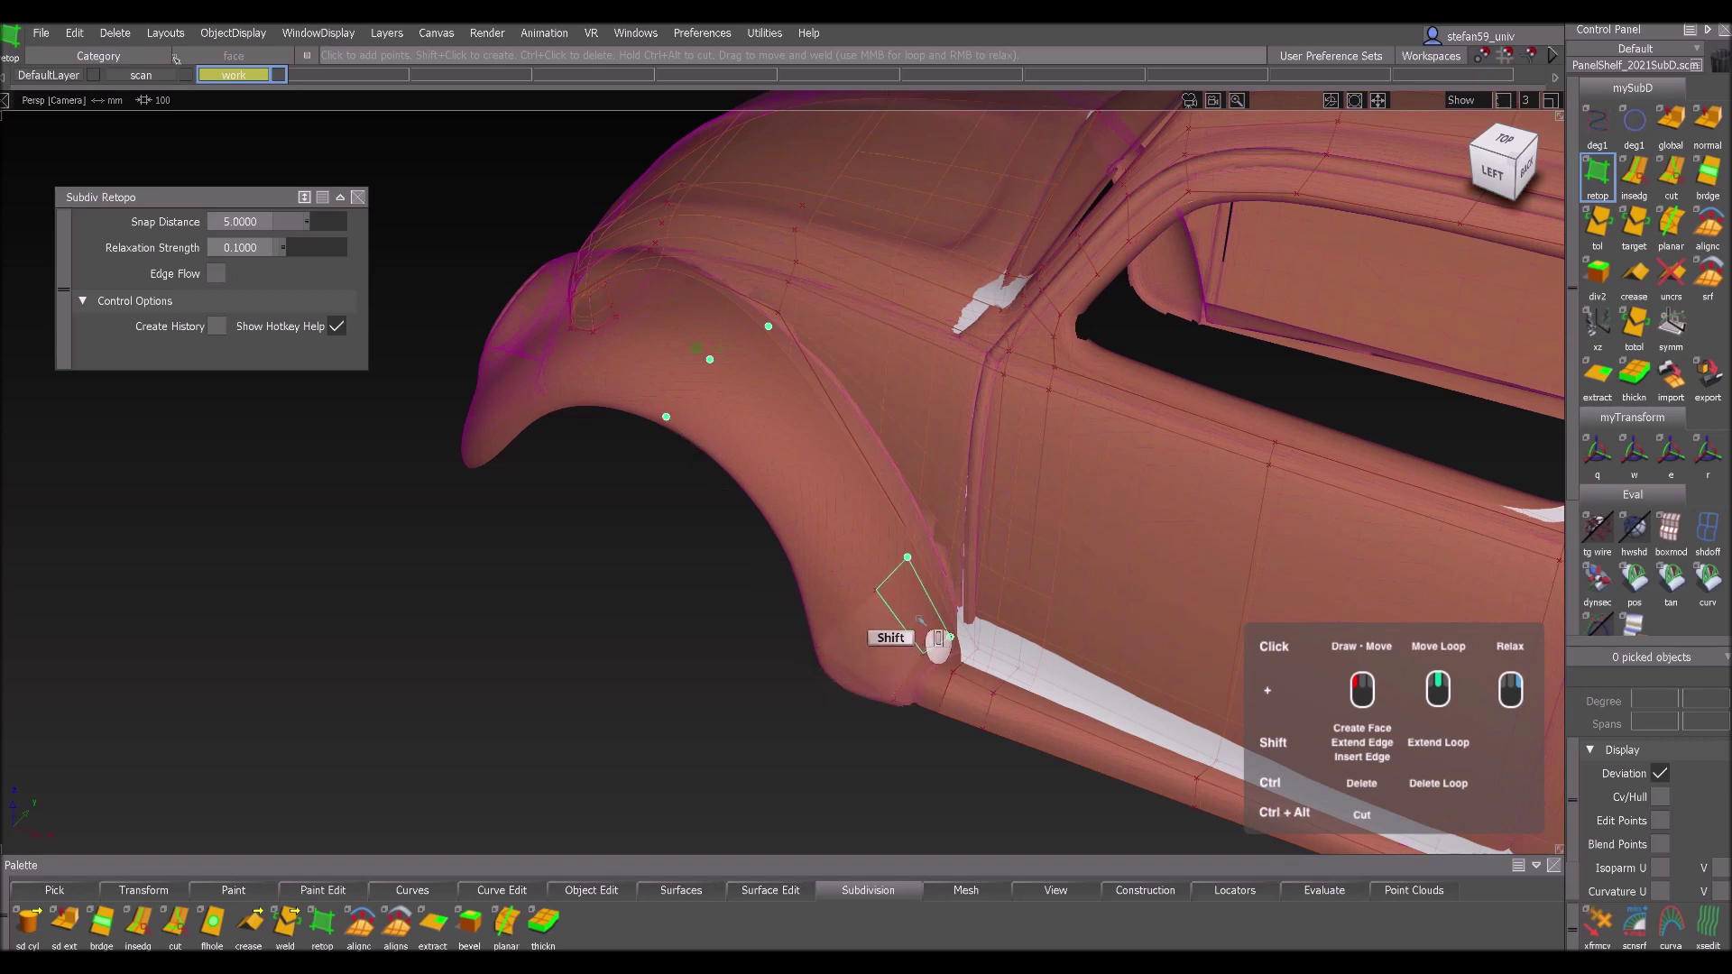
shift+drag(914, 616, 814, 571)
shift+drag(753, 476, 848, 485)
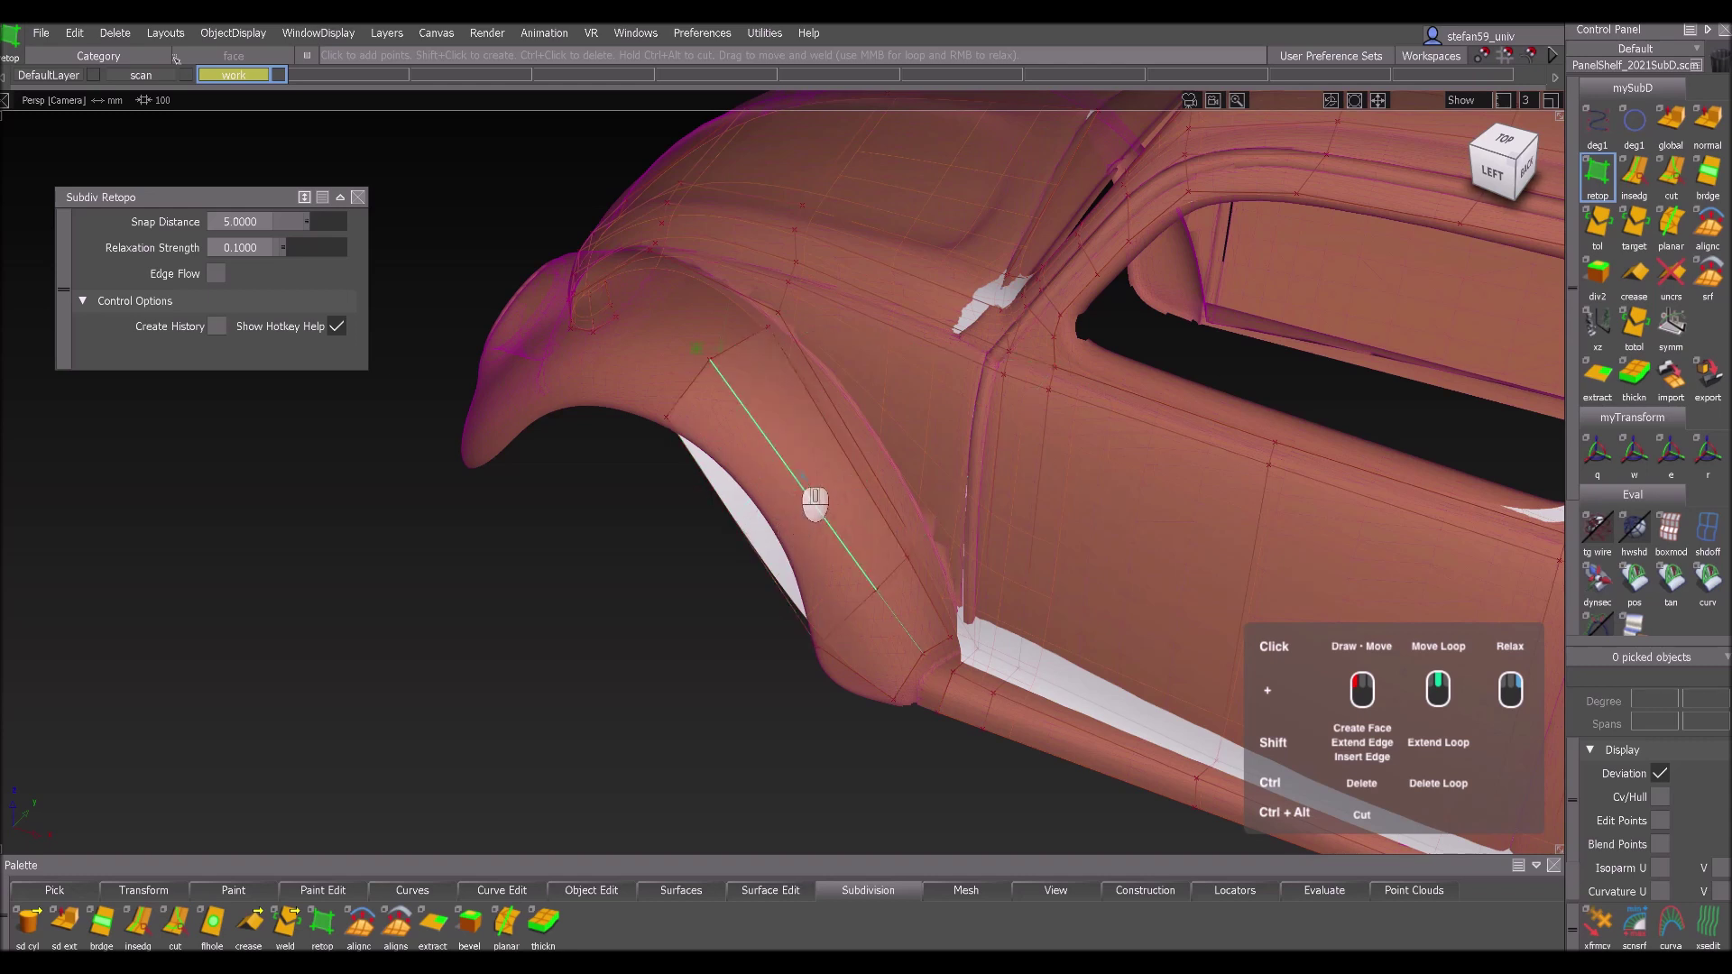
shift+drag(805, 495, 784, 555)
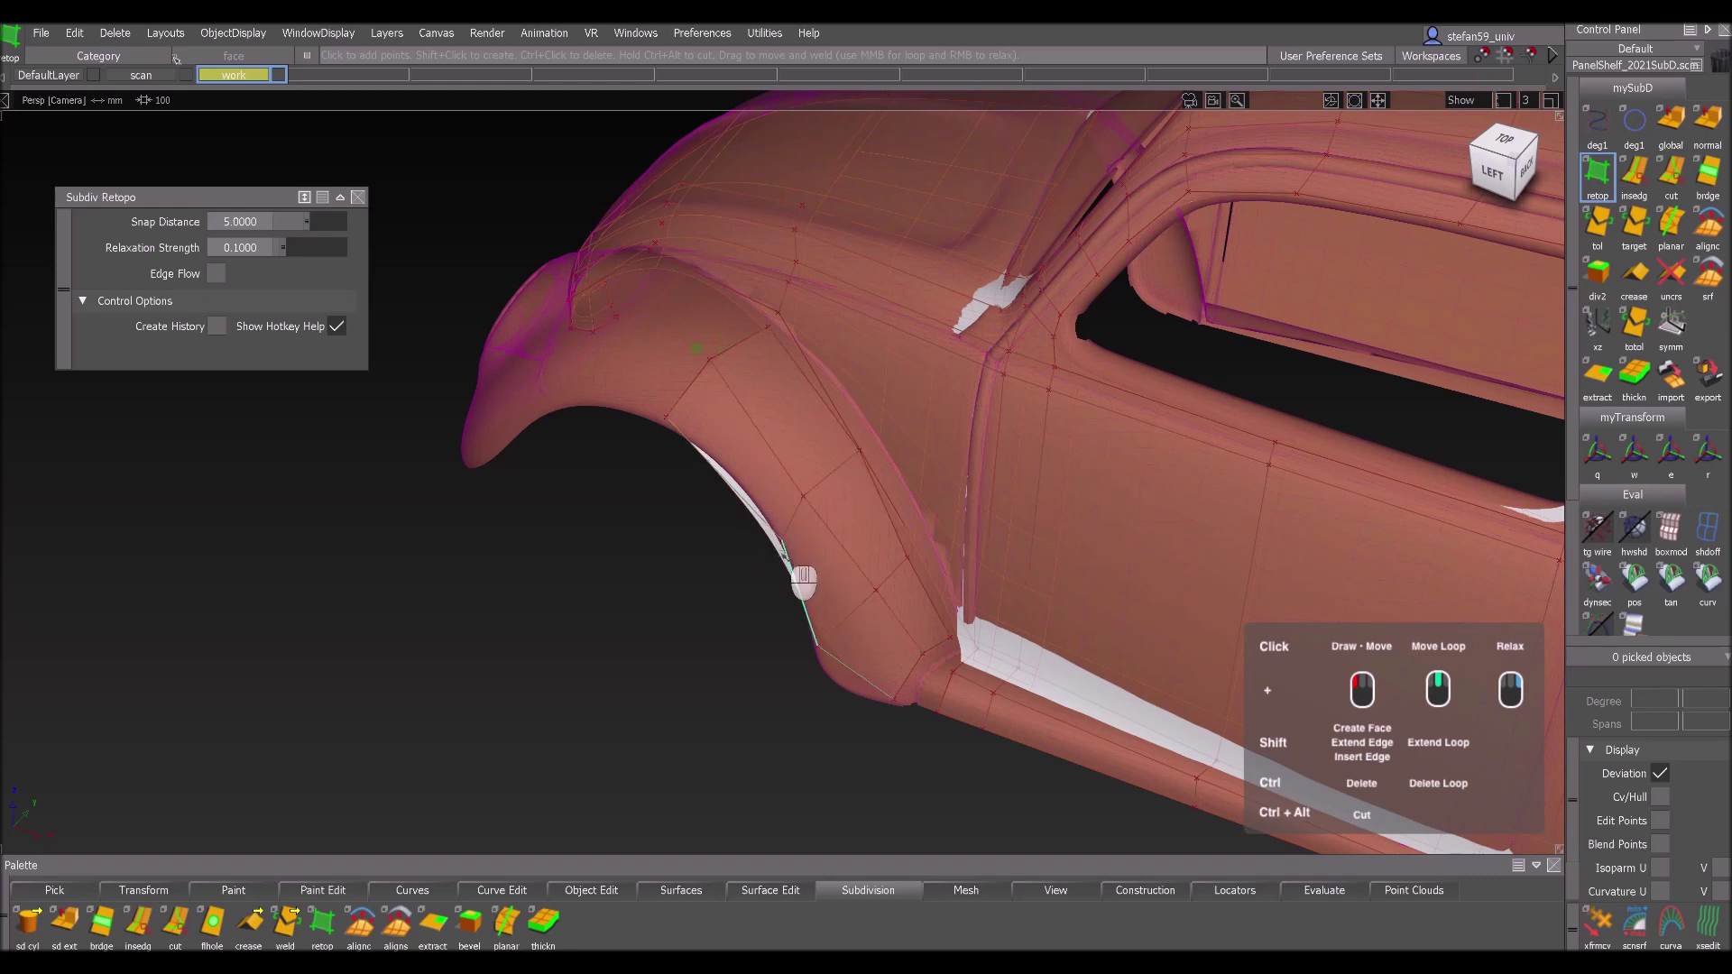
- Extend the front fender faces forward over the wheel arch towards the headlamp
alt+shift+middle_drag(850, 567, 869, 623)
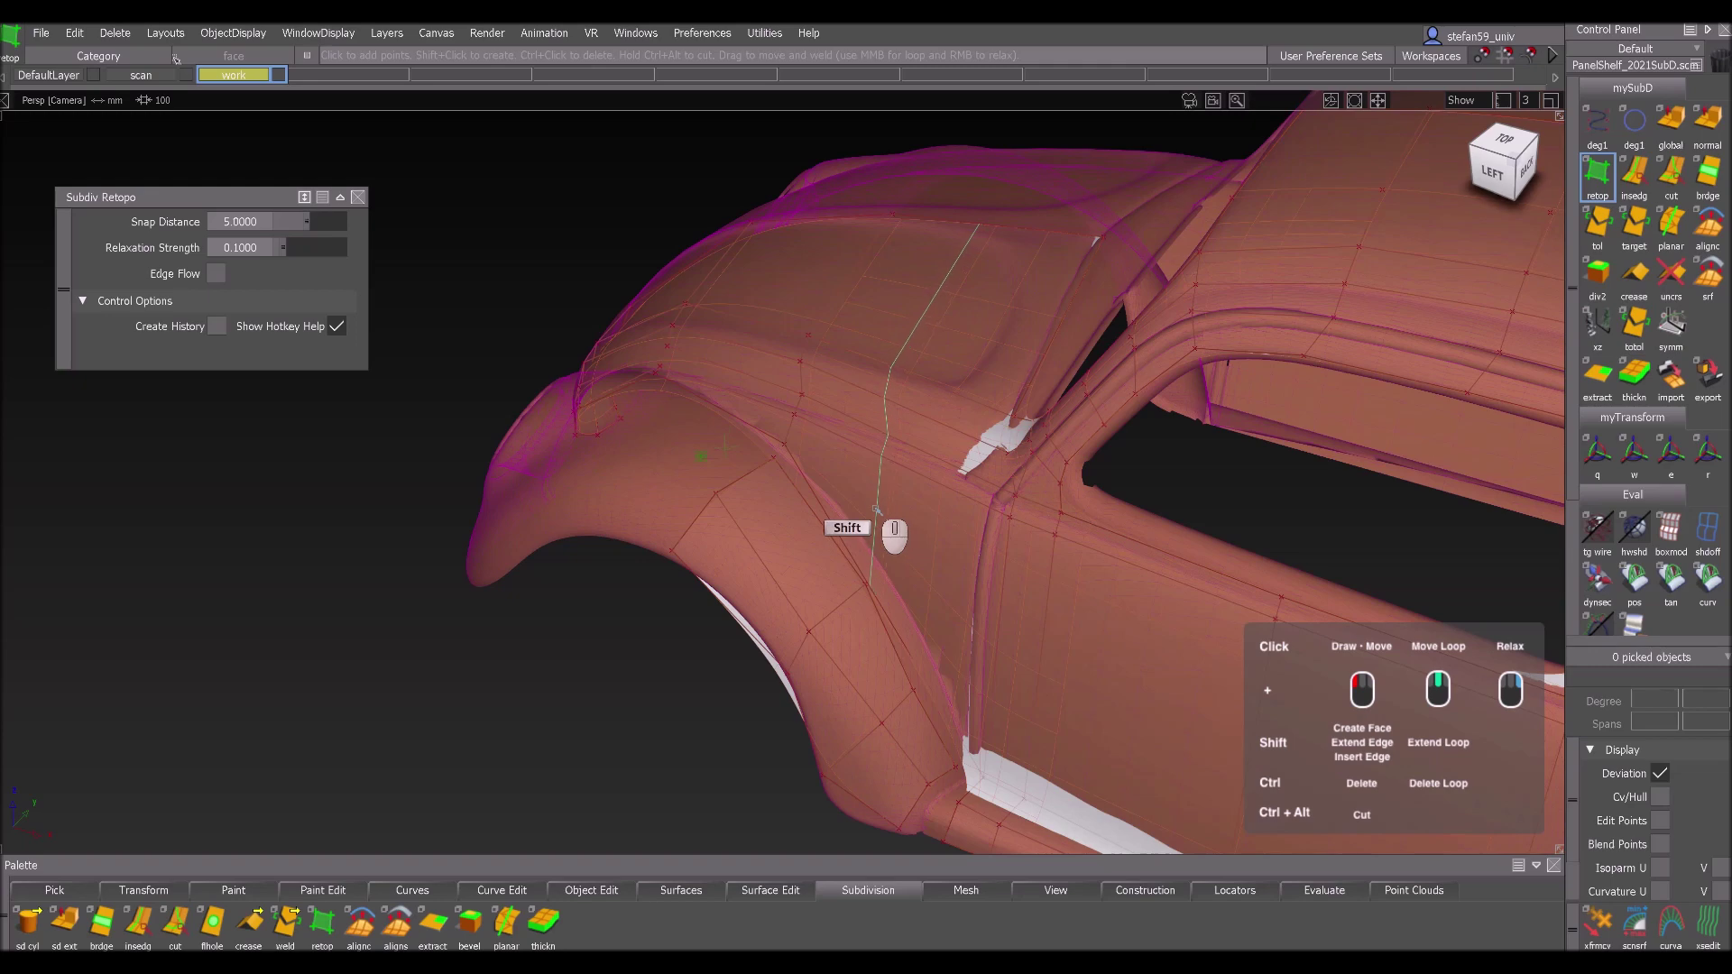
alt+shift+drag(743, 784, 1053, 519)
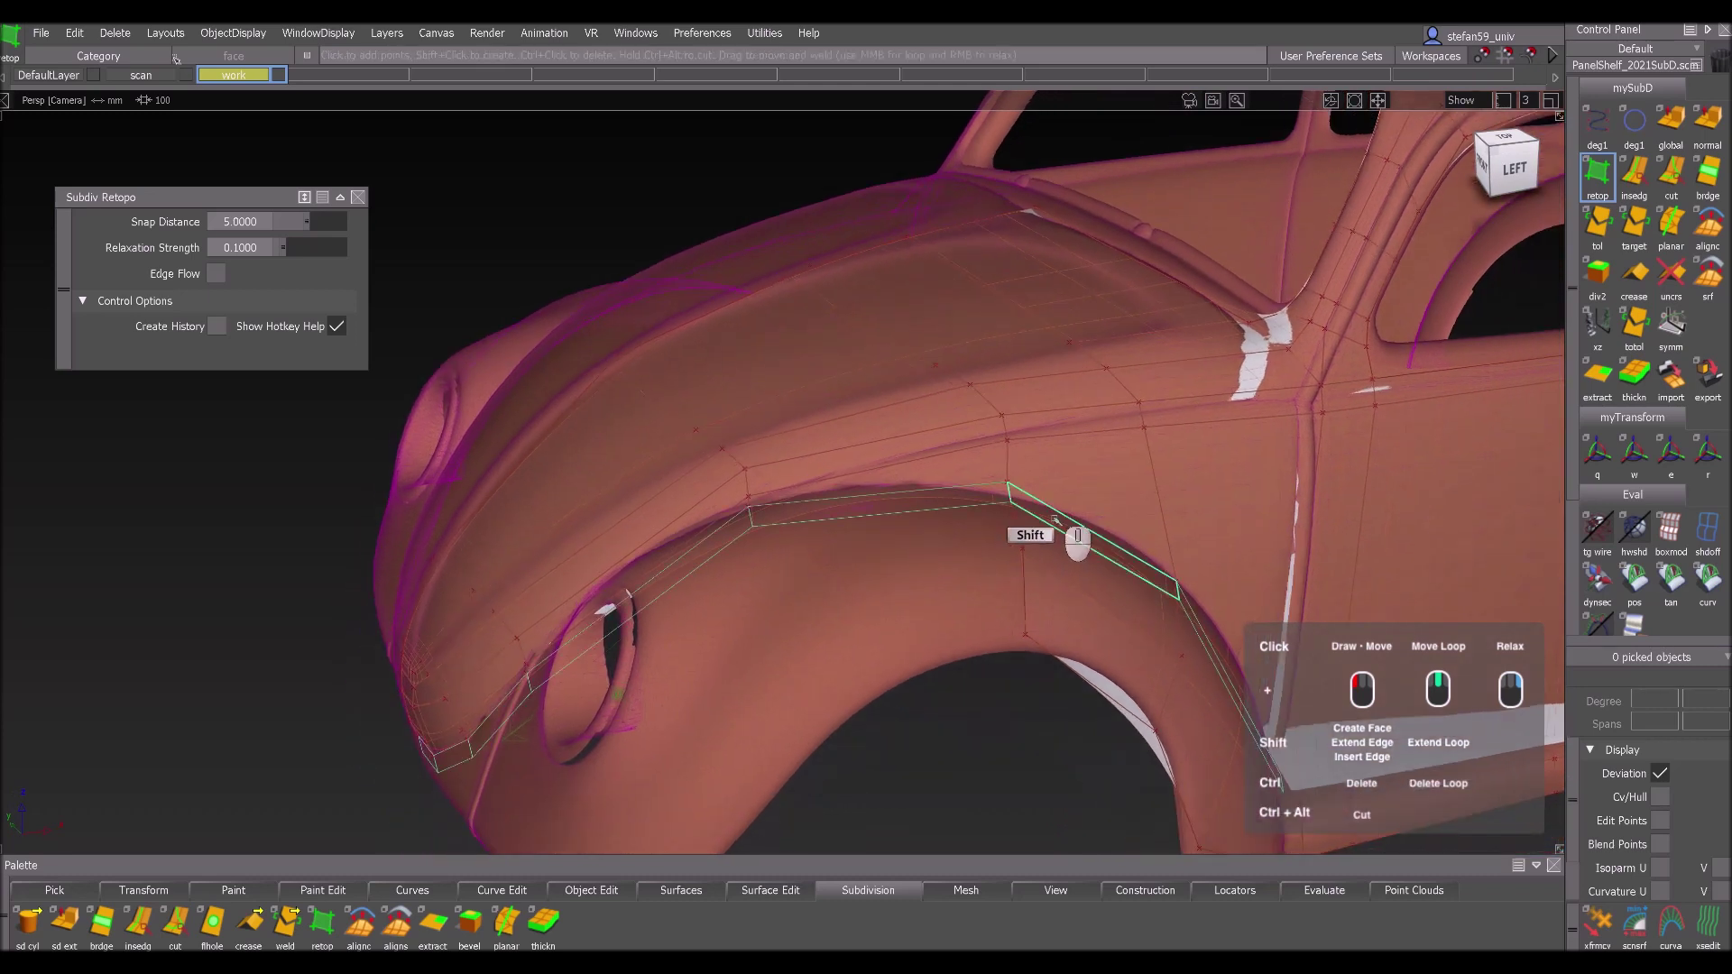
shift+click(761, 584)
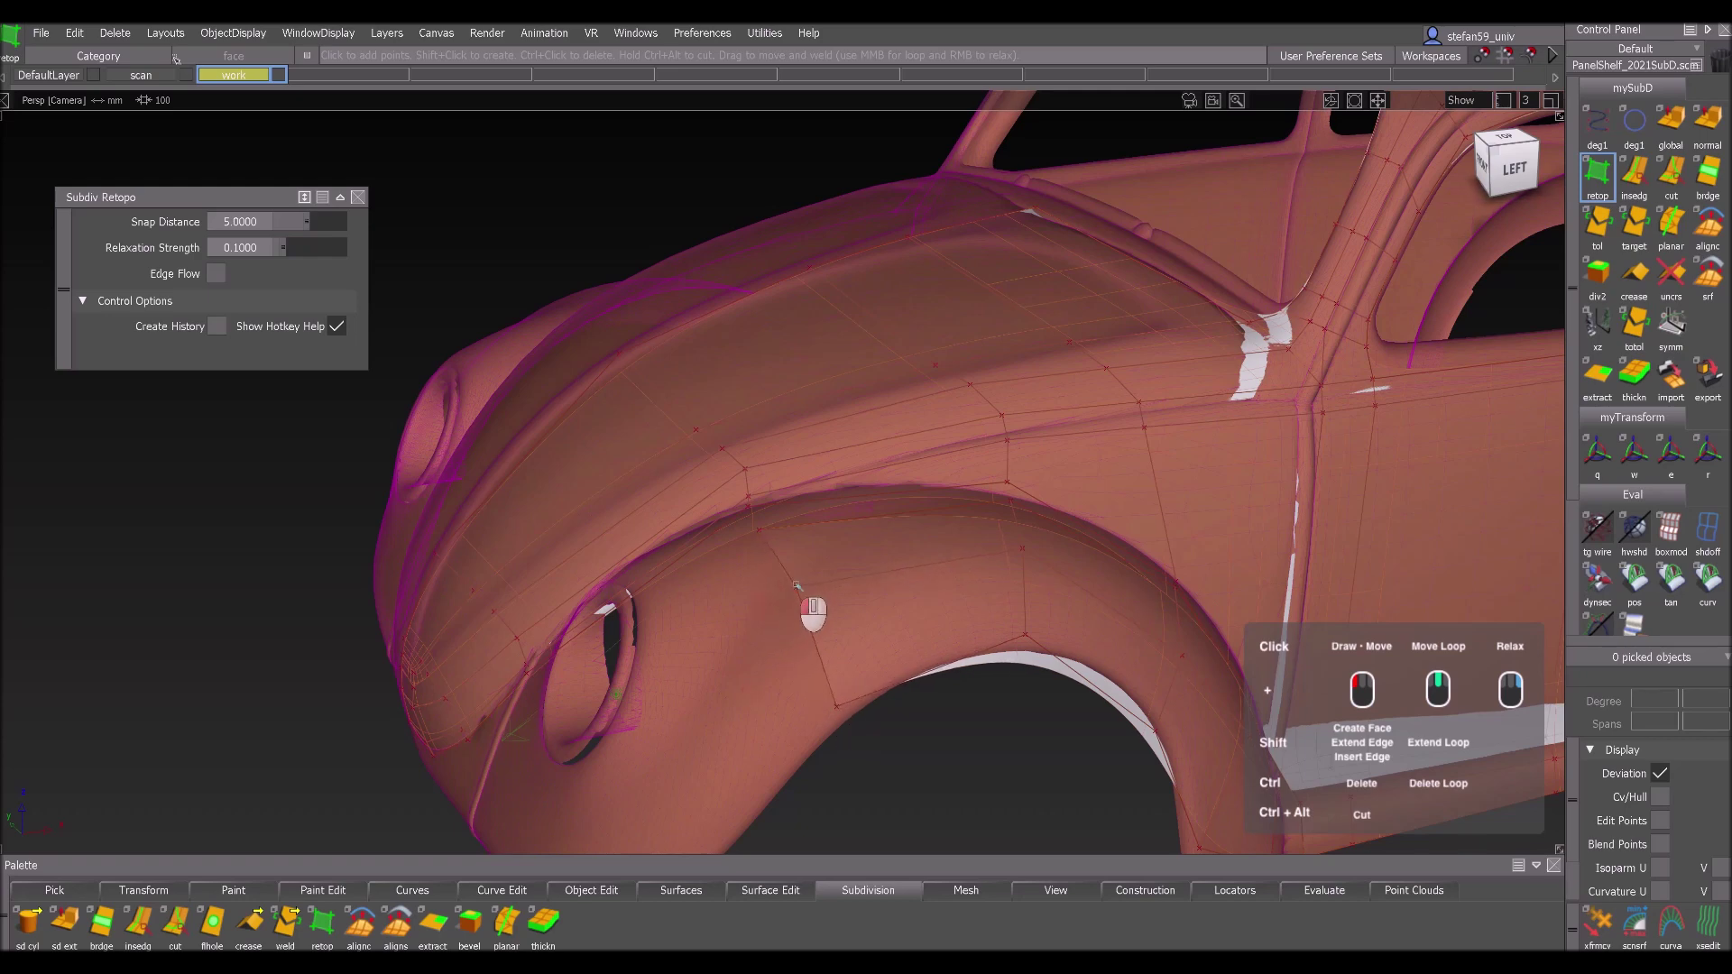
alt+shift+middle_drag(842, 599, 889, 513)
alt+shift+drag(830, 517, 1216, 582)
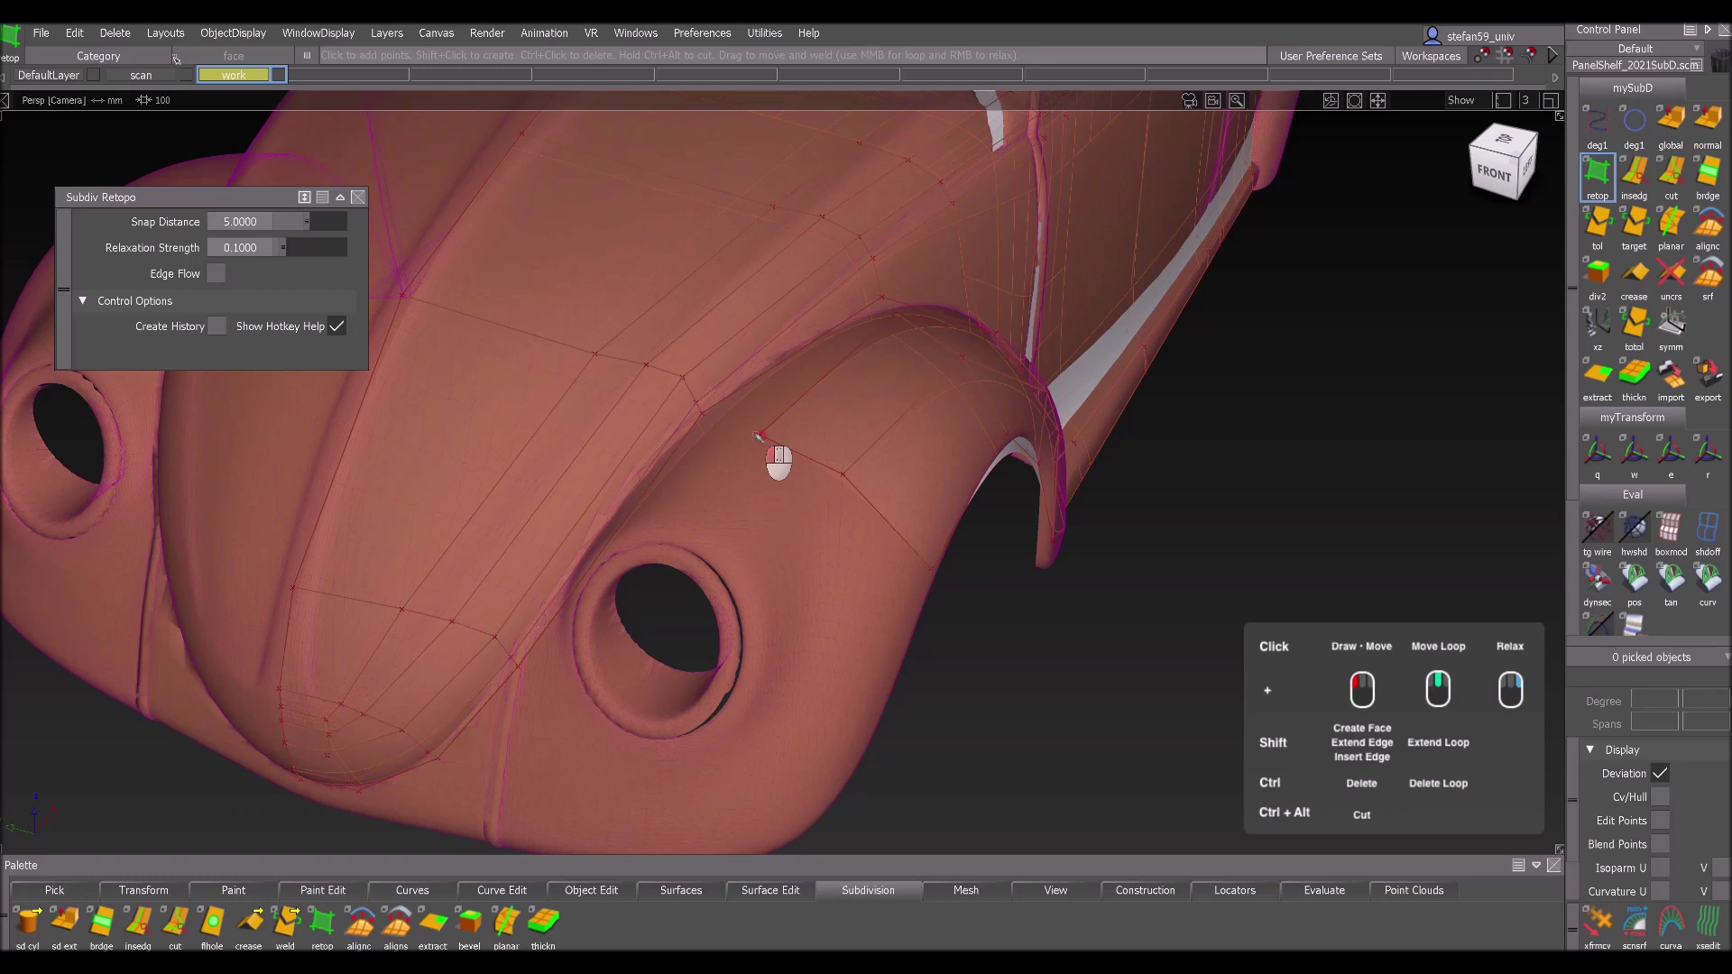
- Extend the fender faces across the headlamp opening, adjust the vertices beneath it, and add another row down the fender's front
shift+middle_click(785, 481)
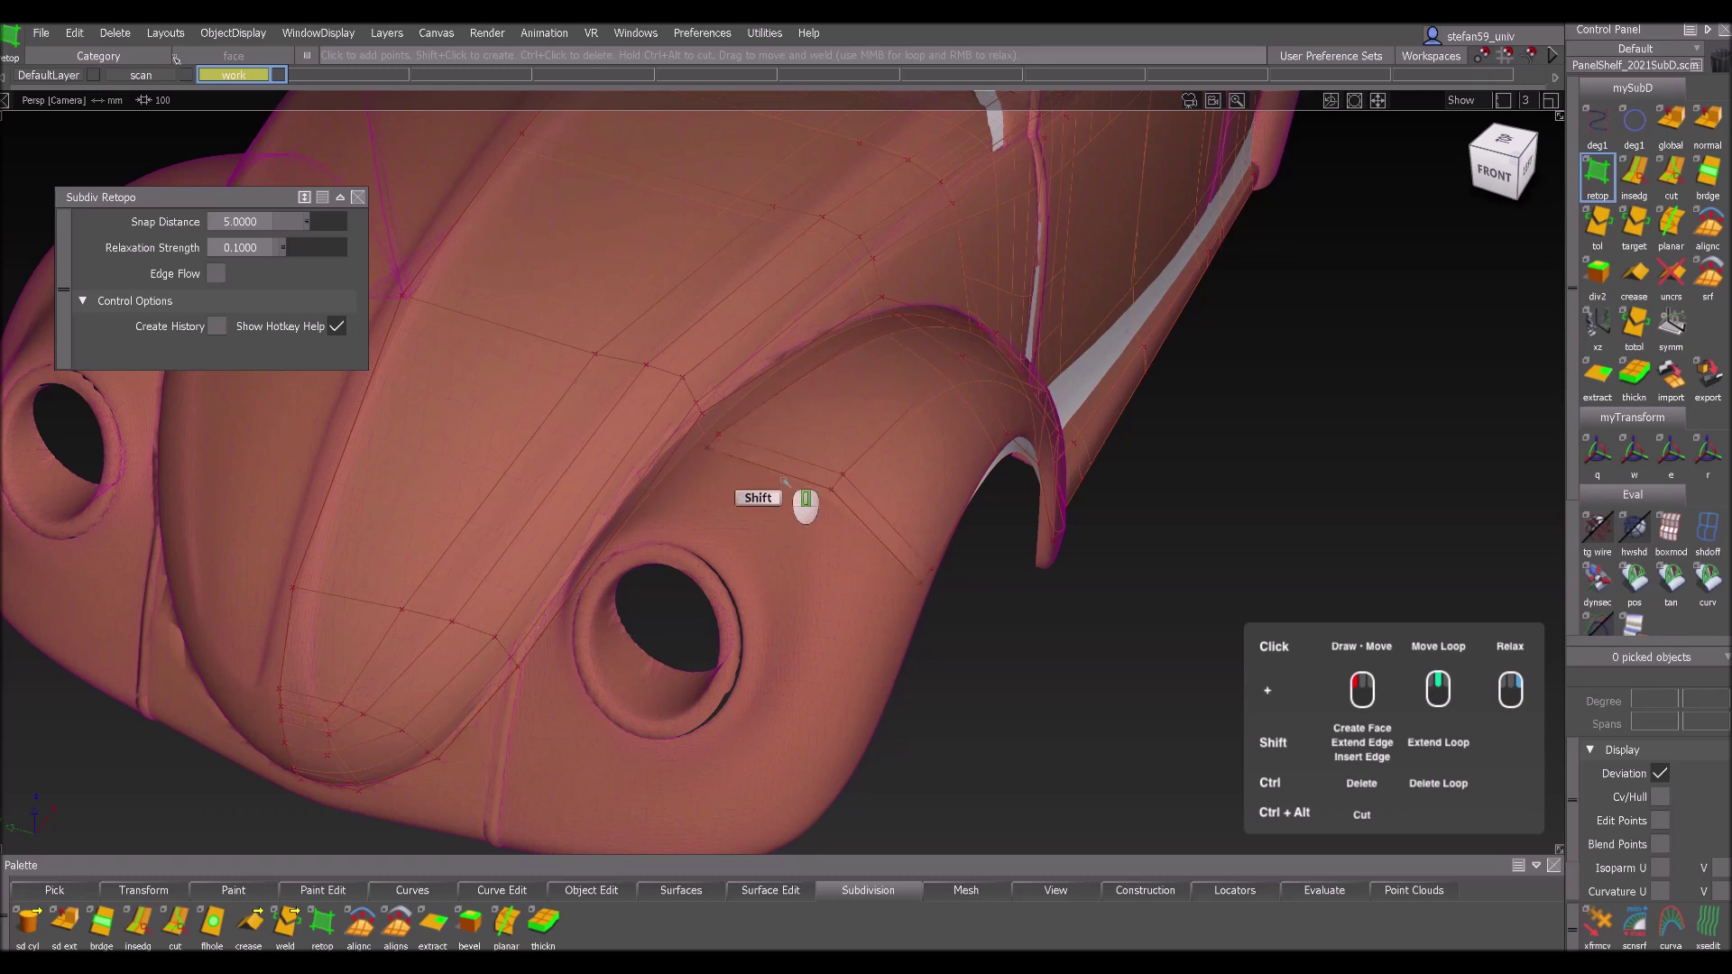
shift+middle_drag(731, 539, 524, 787)
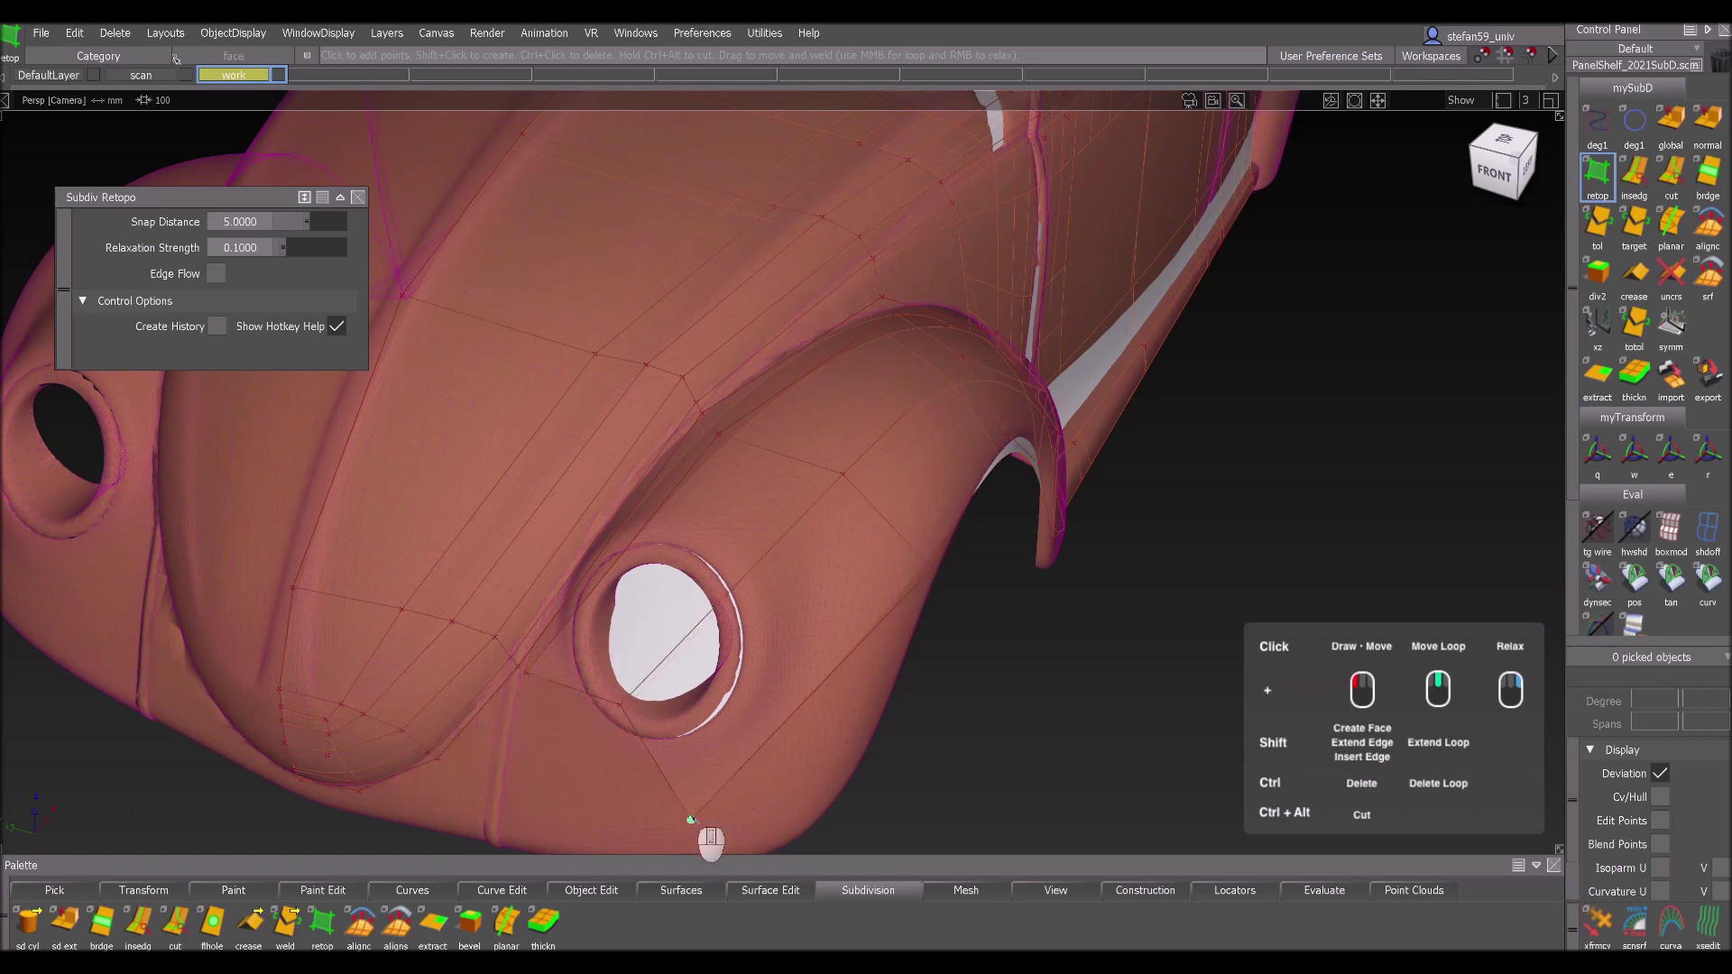
drag(620, 705, 654, 748)
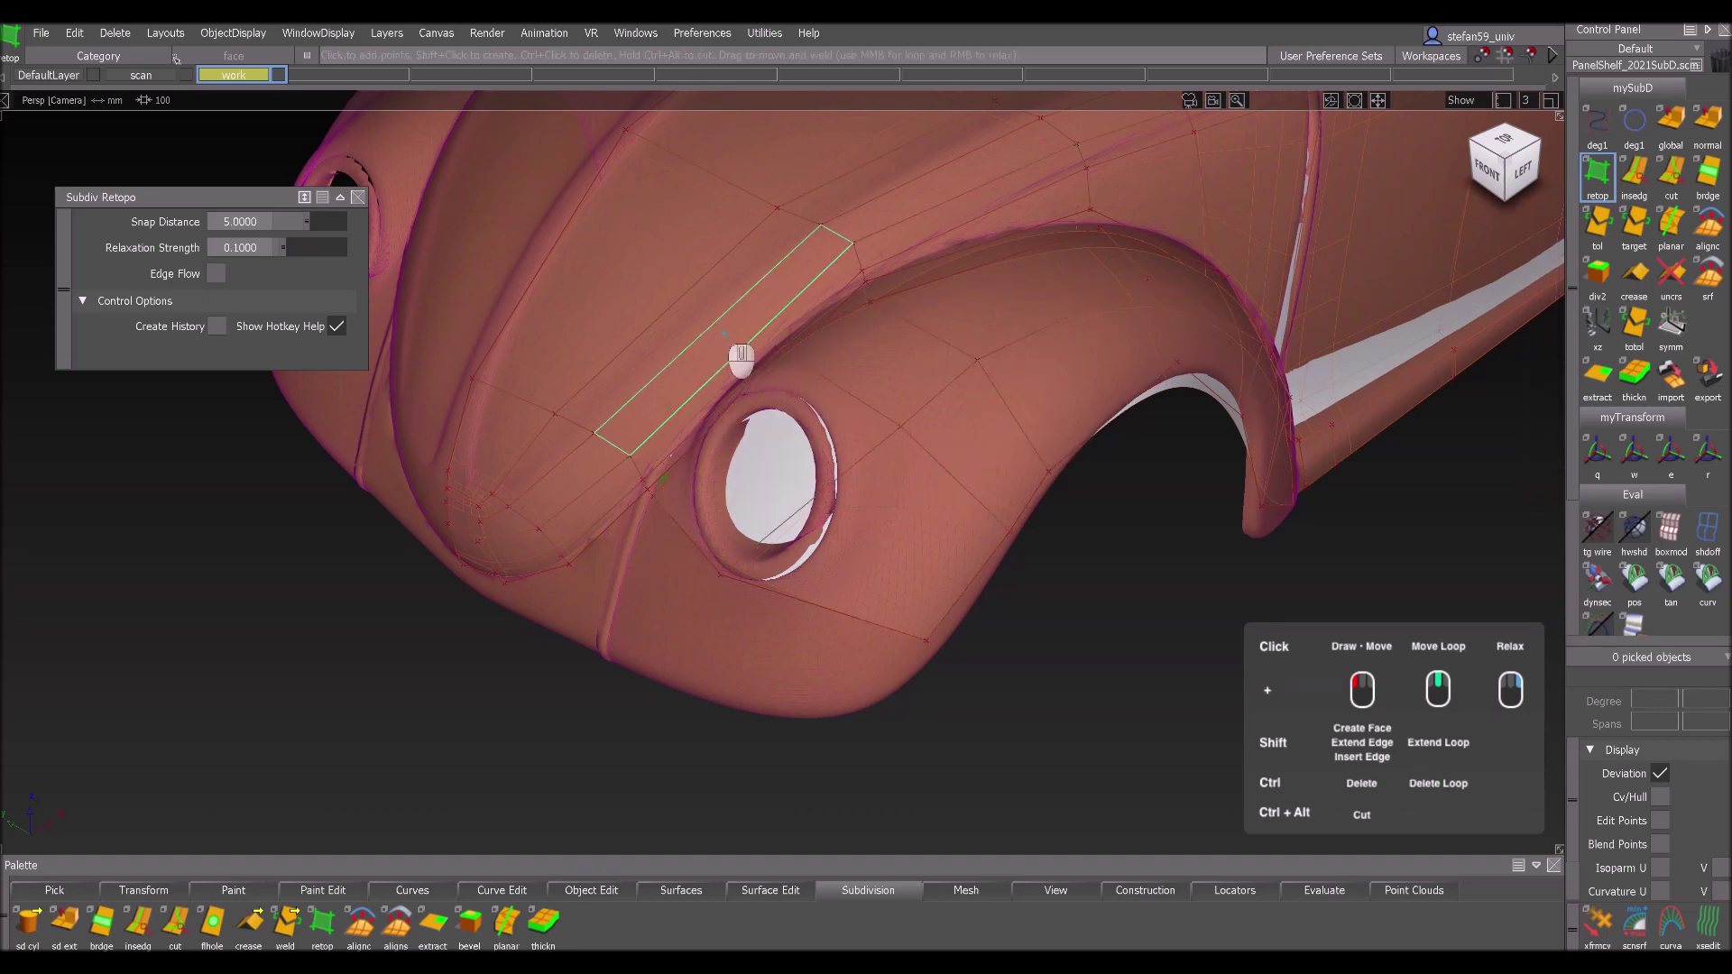
alt+shift+drag(1064, 420, 972, 428)
shift+click(1011, 447)
alt+shift+drag(858, 683, 1097, 474)
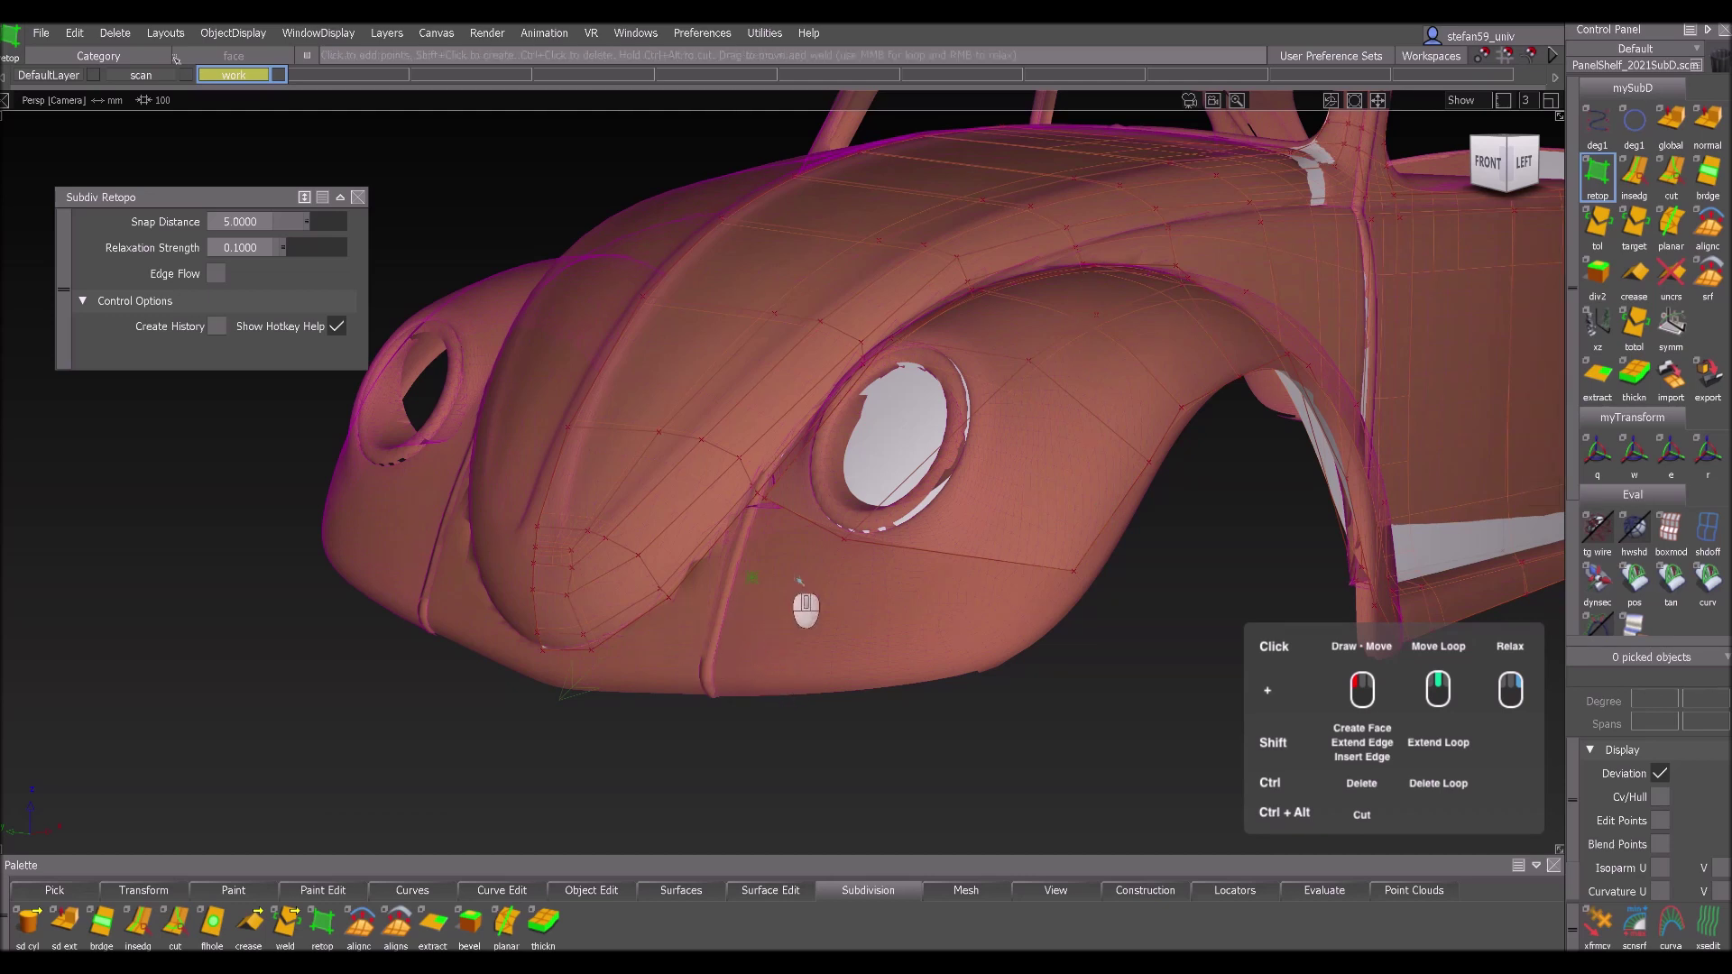
shift+drag(913, 595, 1004, 662)
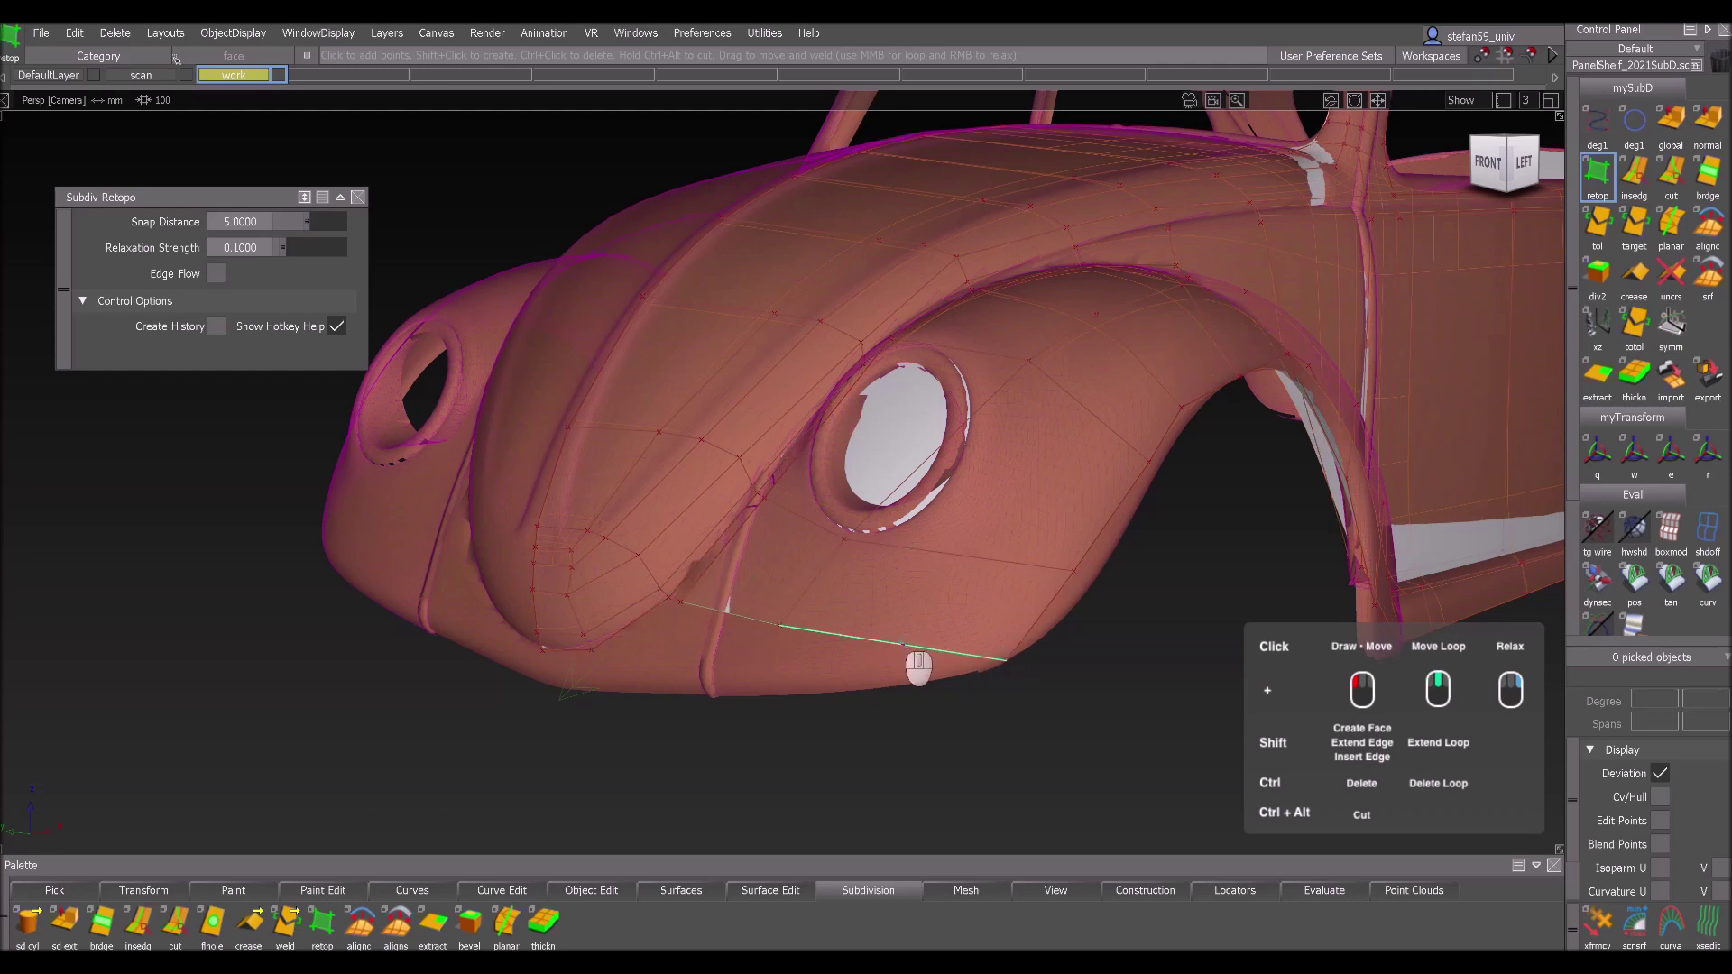
- Fill the gap between the hood nose and the fender front with a narrow strip of faces beside the headlamp
alt+shift+drag(811, 692, 1065, 761)
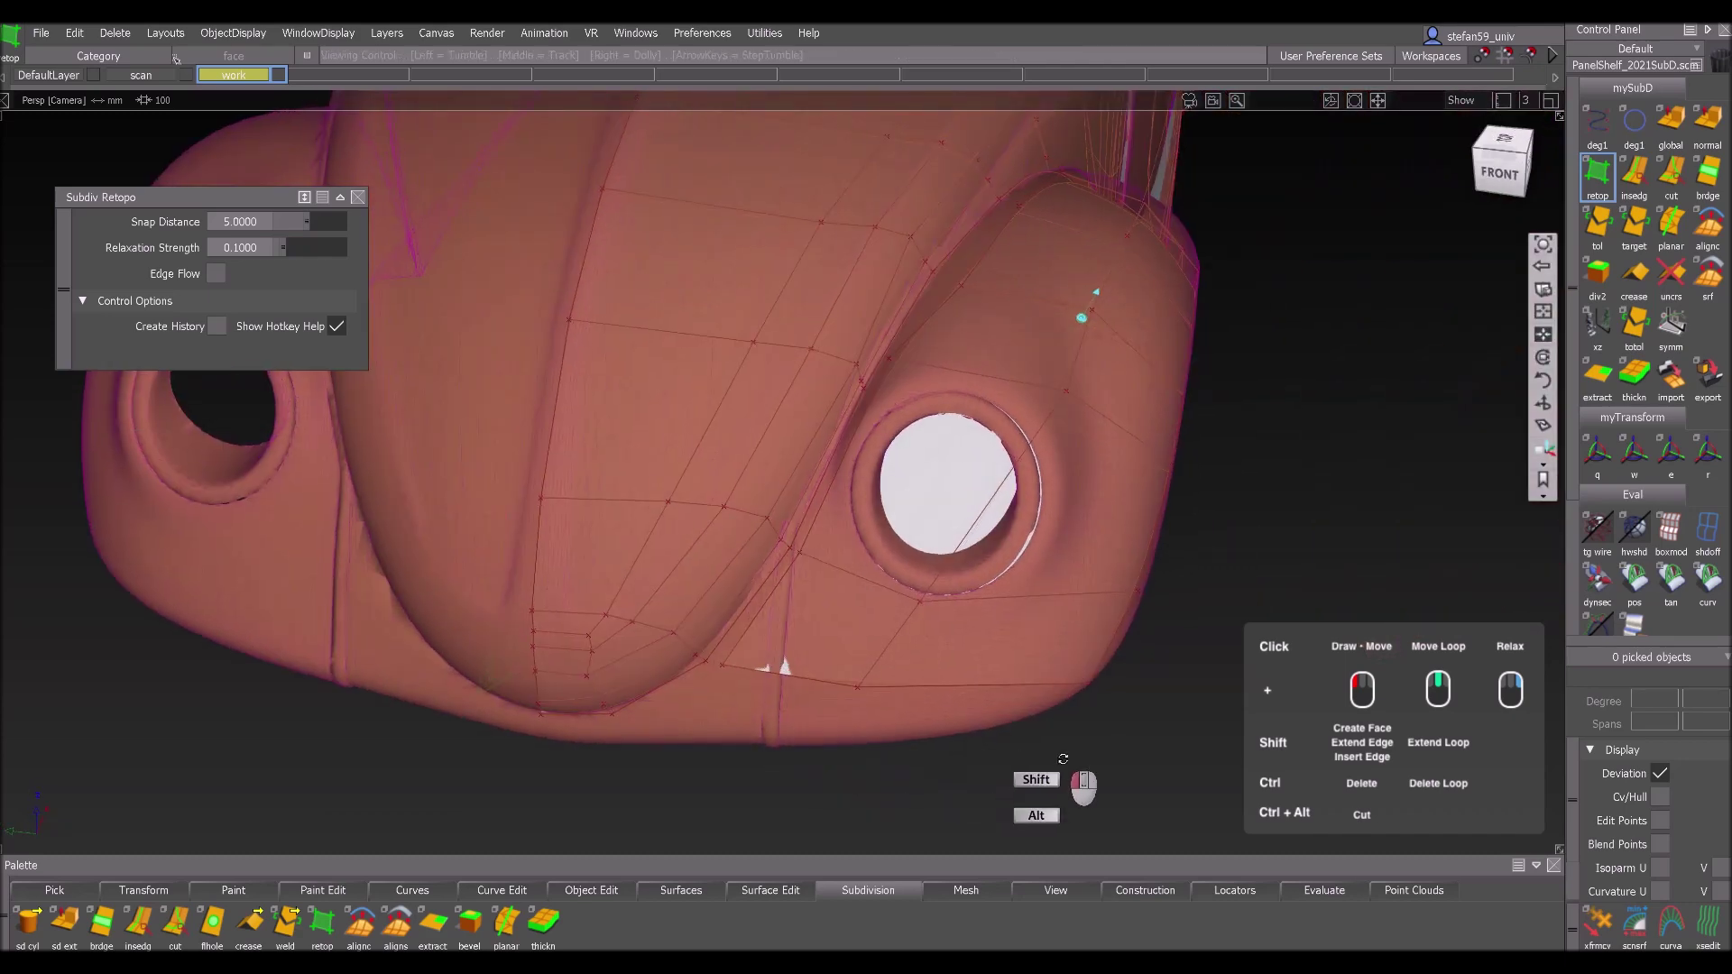
alt+shift+right_drag(788, 647, 808, 649)
alt+shift+middle_drag(812, 653, 1319, 340)
alt+shift+right_drag(1319, 340, 1087, 570)
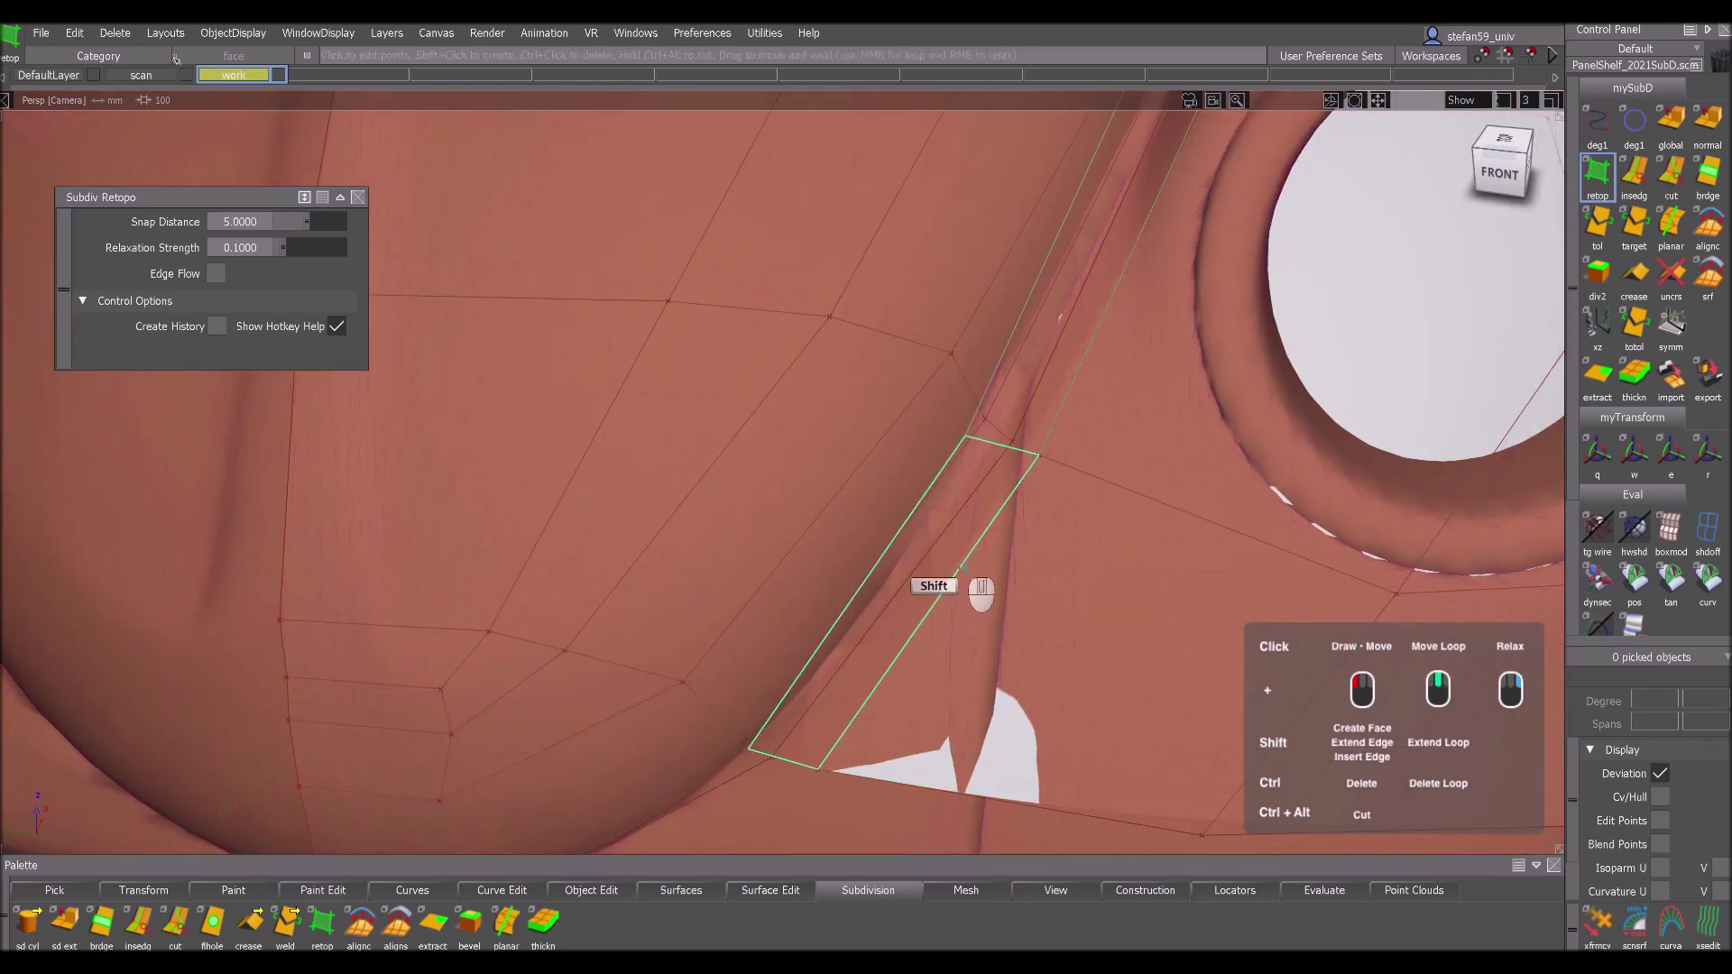
shift+click(938, 582)
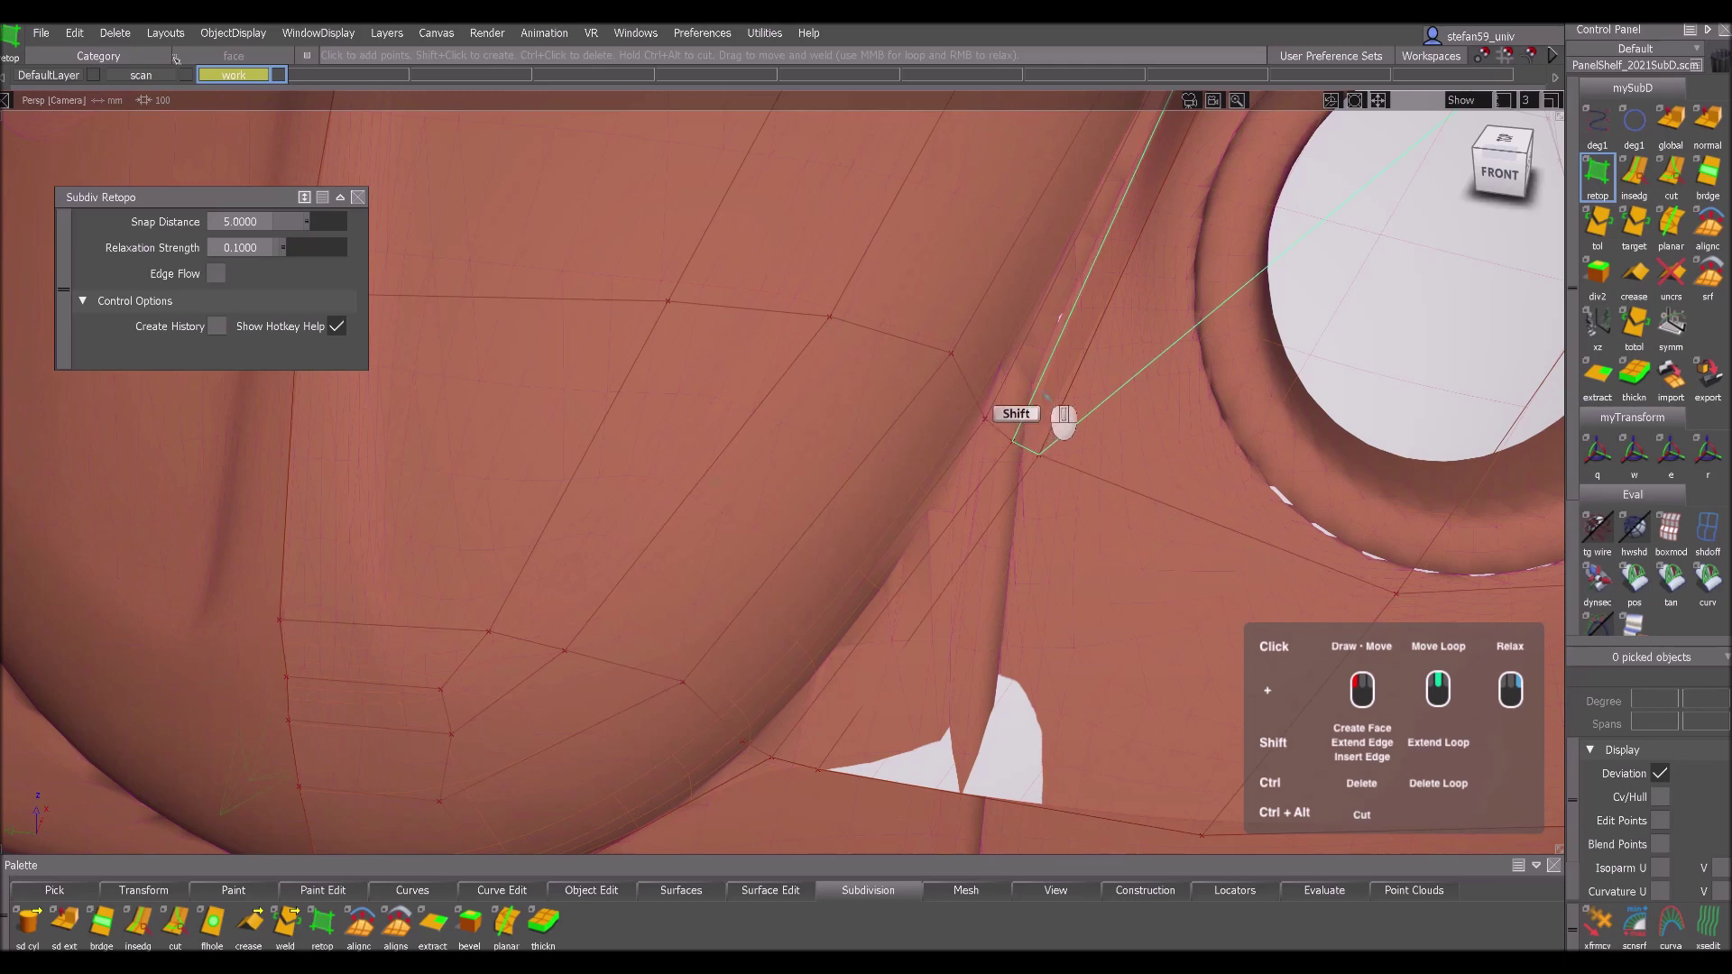
- Continue the narrow strip of faces up the seam between the hood side and the fender, past the headlamp
alt+shift+drag(1096, 320, 1107, 426)
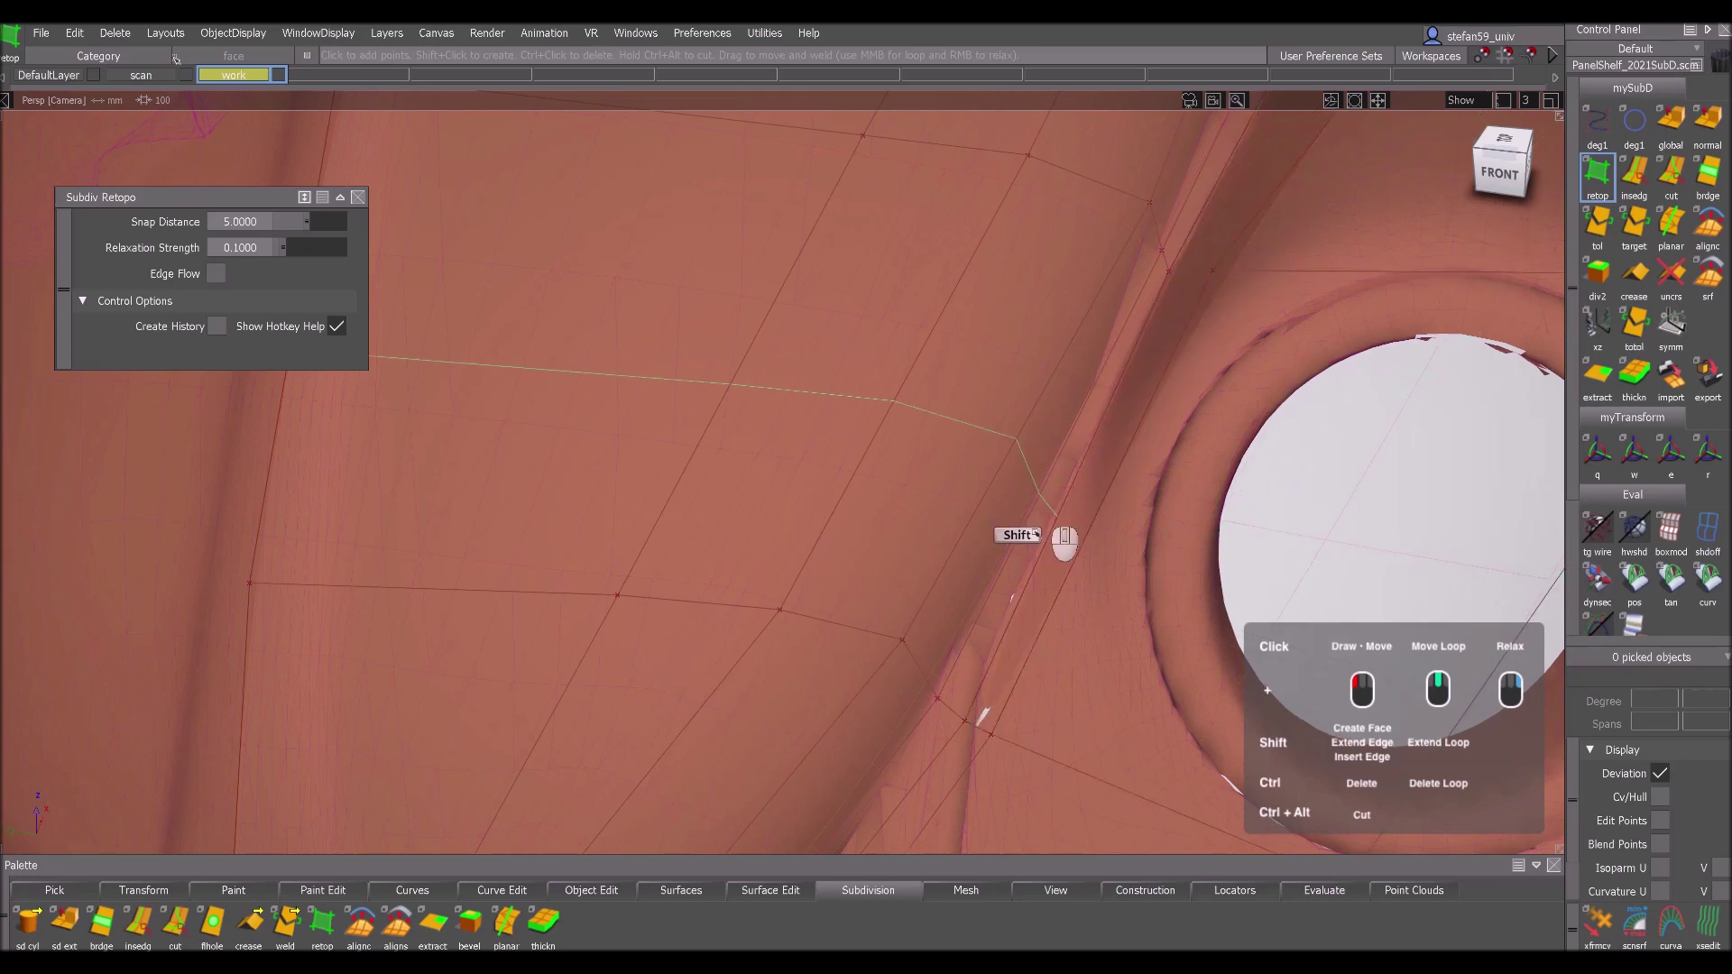
shift+click(1074, 530)
alt+shift+middle_drag(1172, 270, 866, 690)
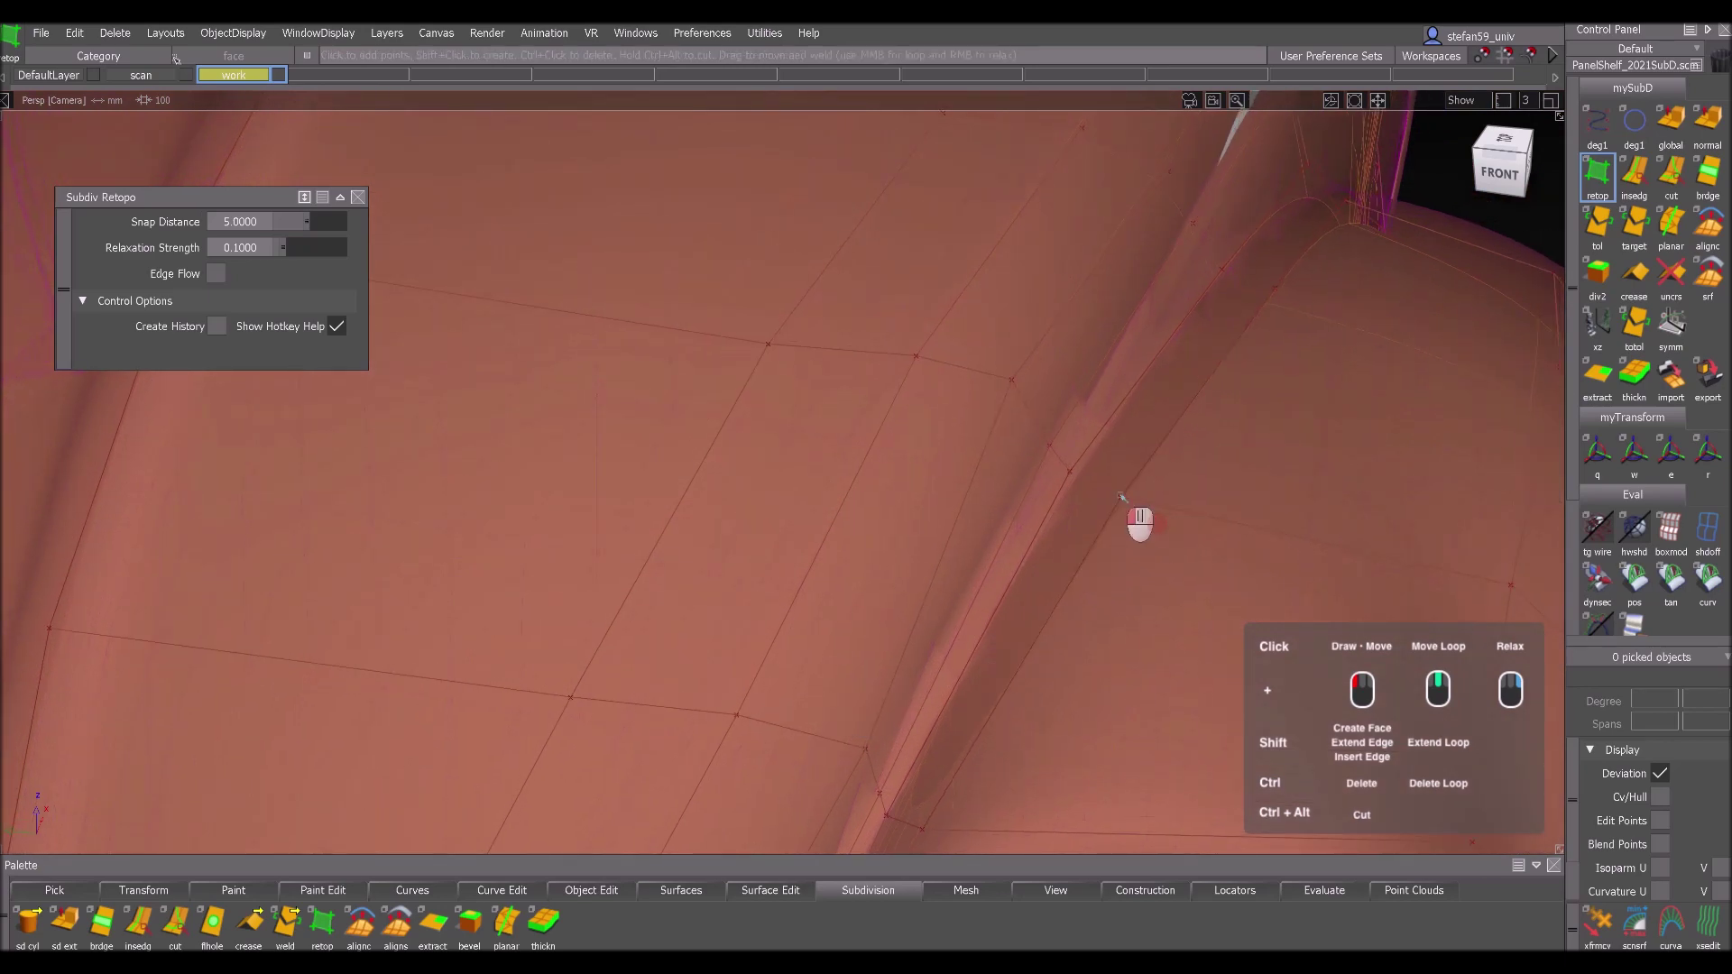
shift+click(1046, 557)
alt+shift+middle_drag(1179, 348, 986, 630)
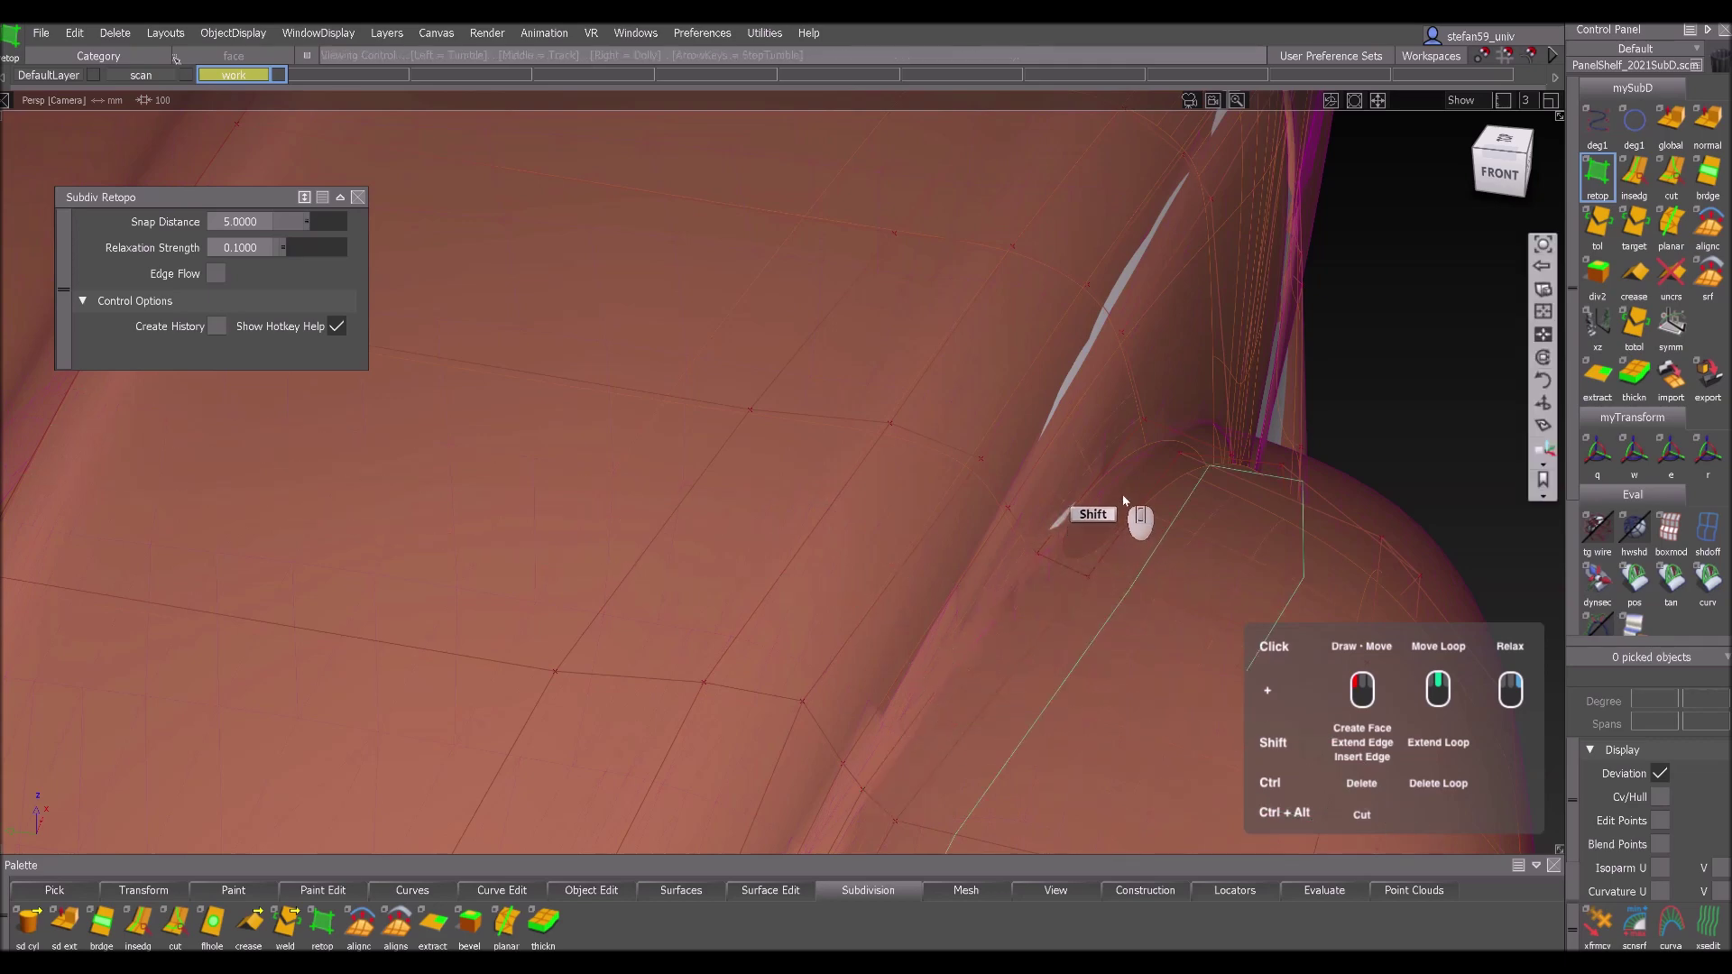
- Continue the seam strip rearward between the body side and the front fender, over the wheel arch and down to the fender's lower end
alt+shift+drag(1135, 520, 944, 631)
alt+shift+middle_drag(945, 631, 330, 424)
alt+shift+middle_drag(844, 488, 830, 470)
alt+shift+drag(819, 457, 661, 591)
shift+click(708, 480)
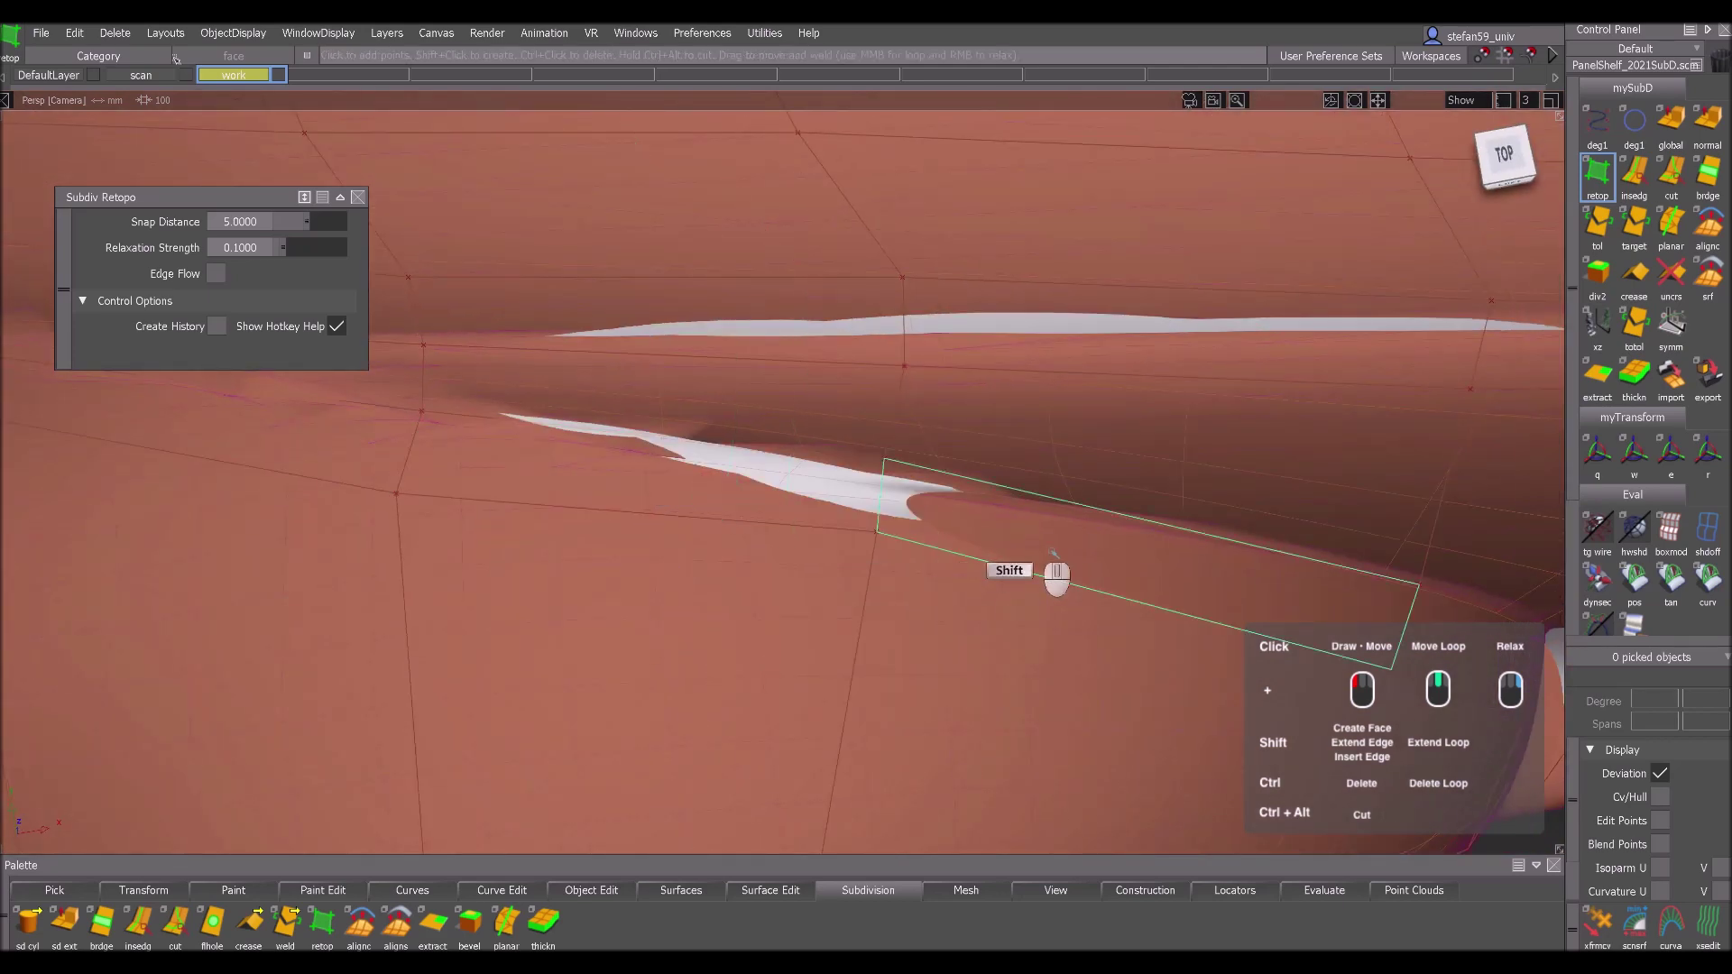
alt+shift+middle_drag(1033, 613, 551, 476)
shift+click(800, 456)
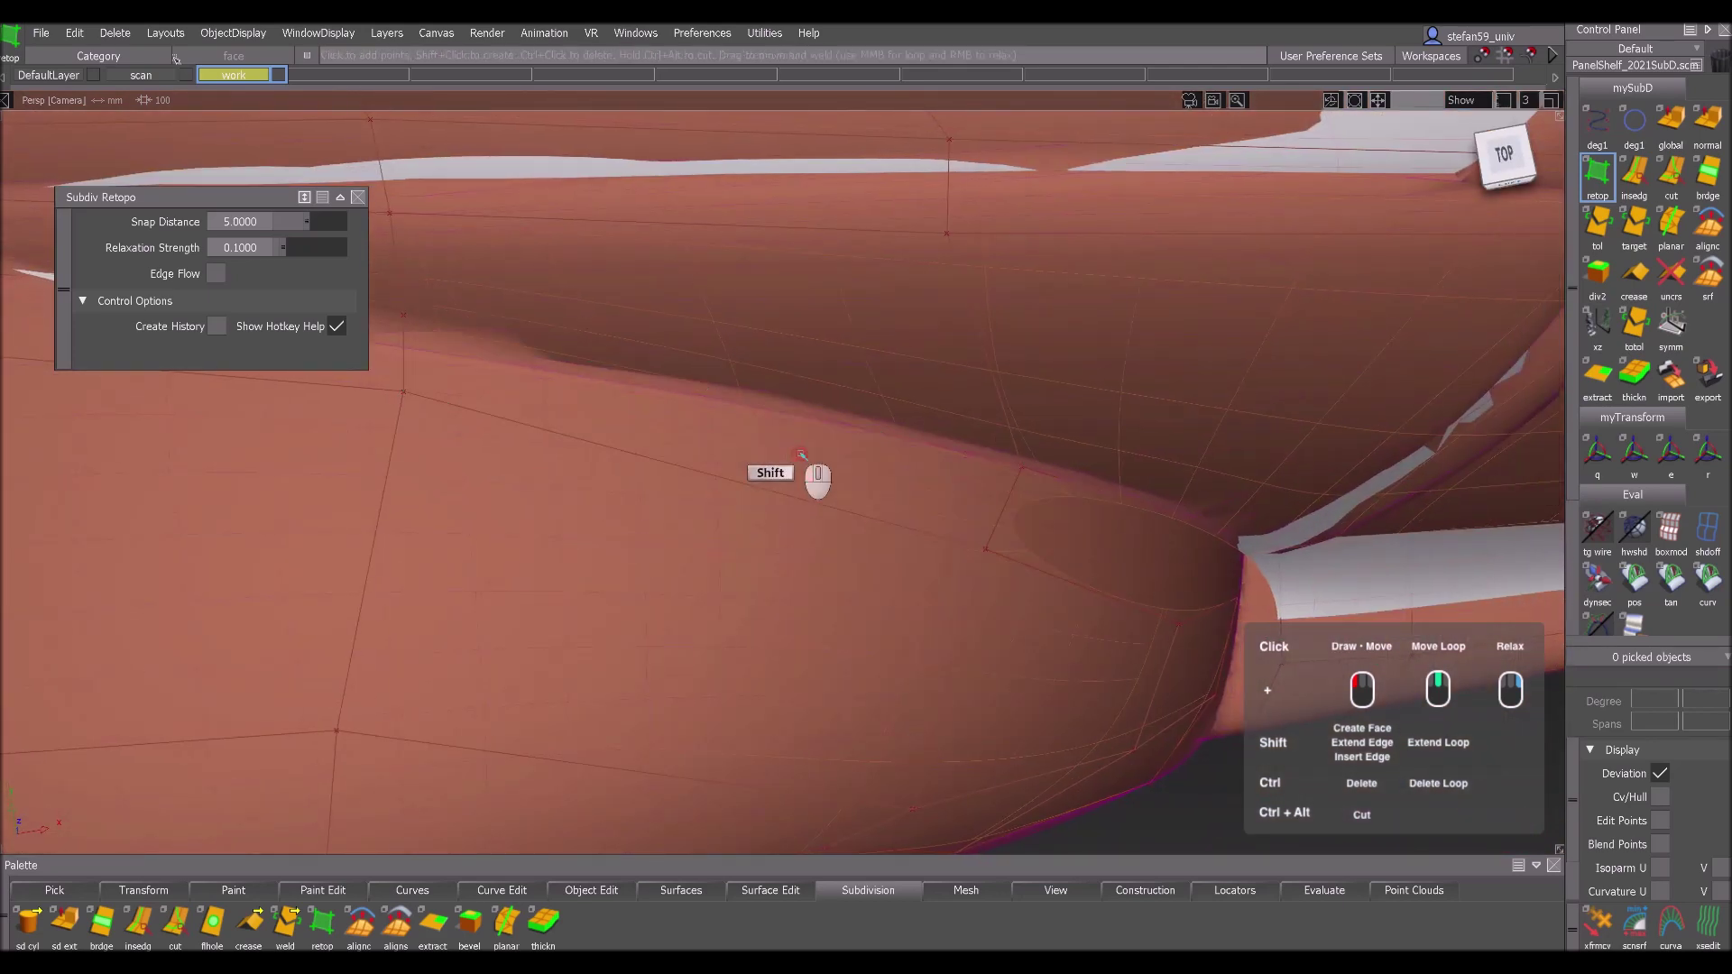
alt+shift+drag(1038, 505, 1056, 799)
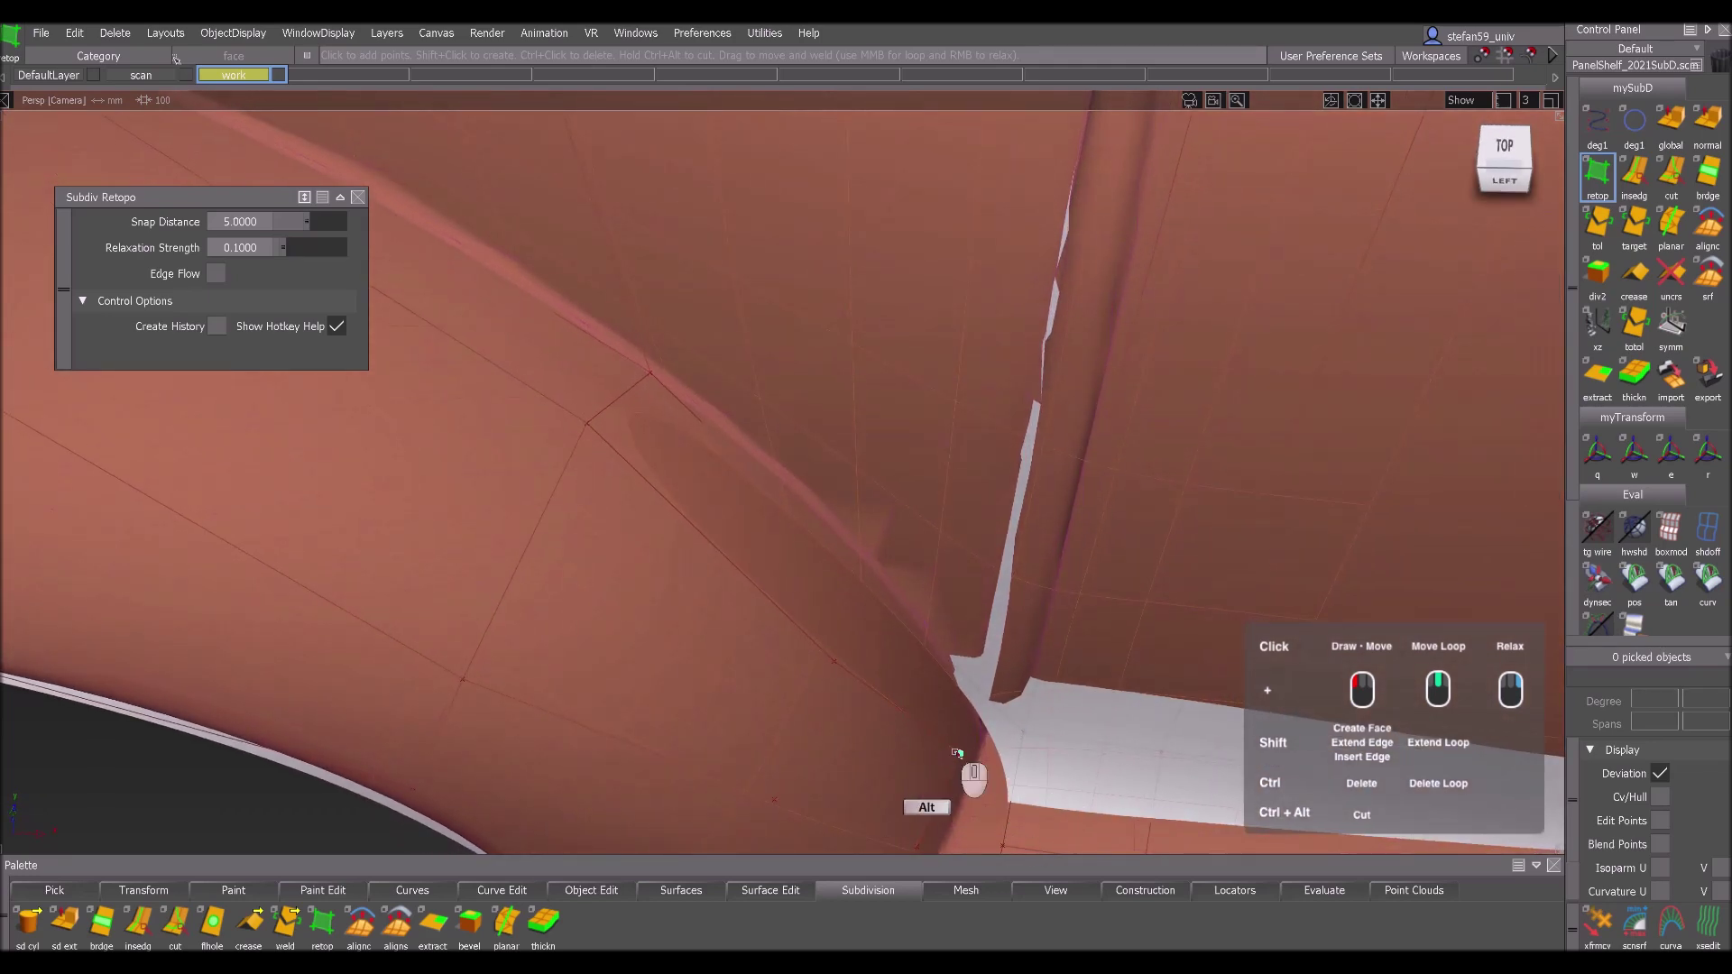
alt+shift+drag(861, 690, 828, 474)
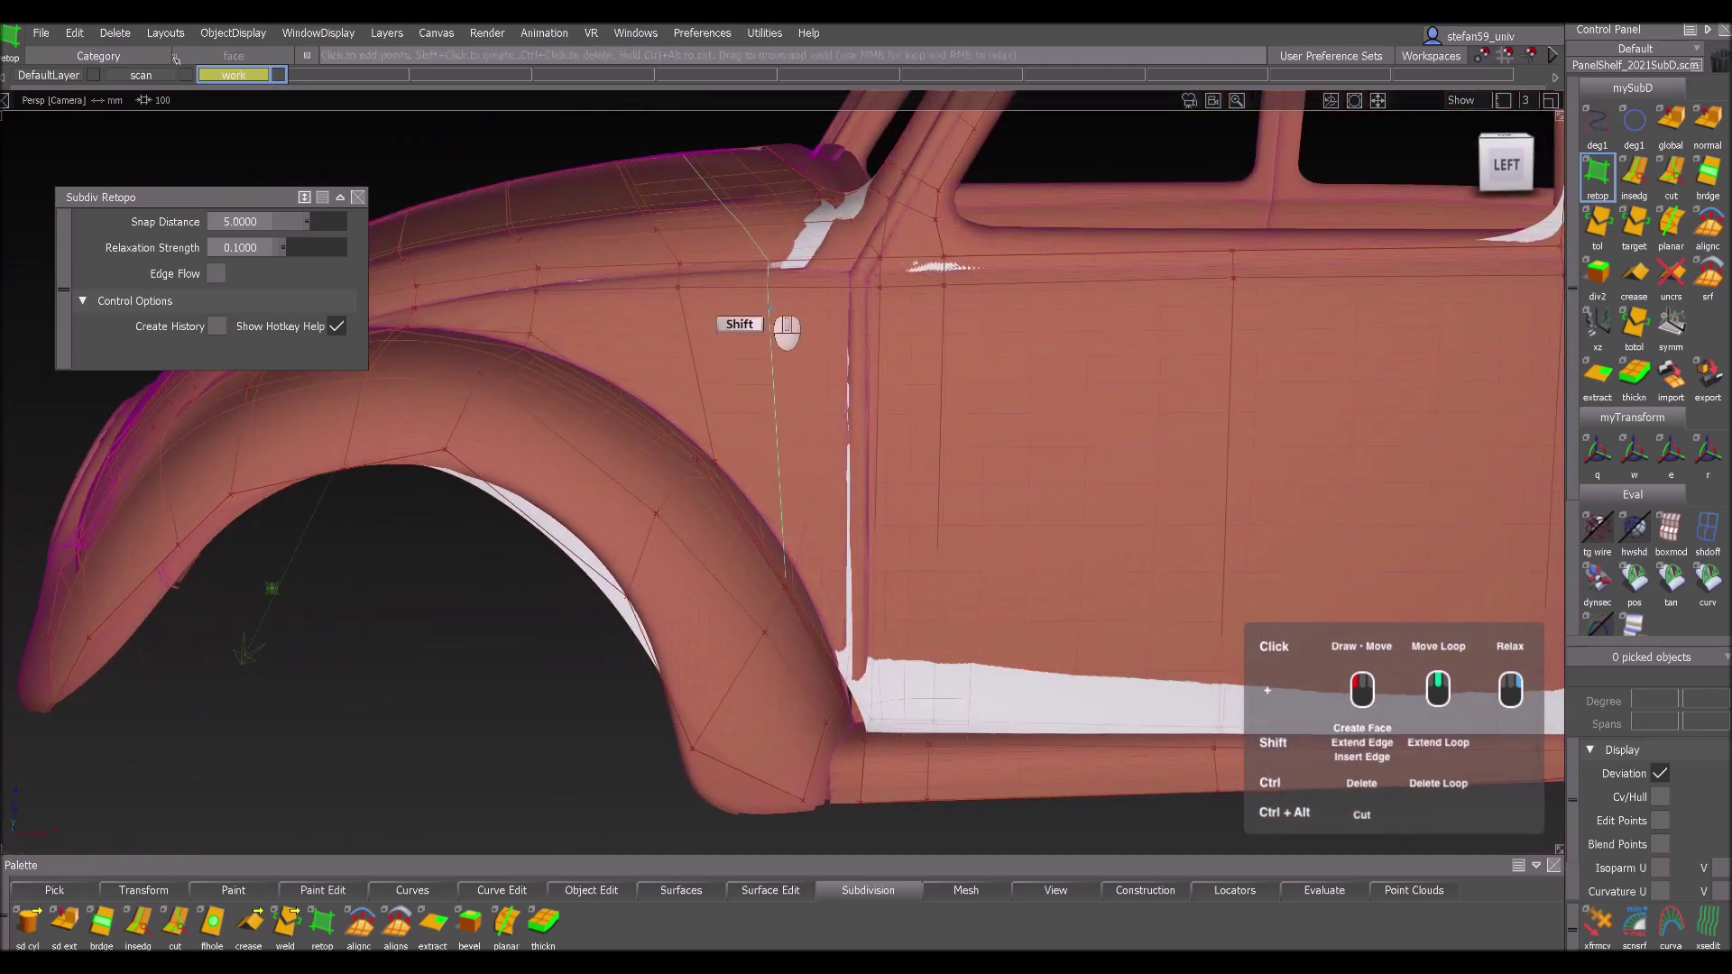
alt+shift+drag(789, 640, 773, 586)
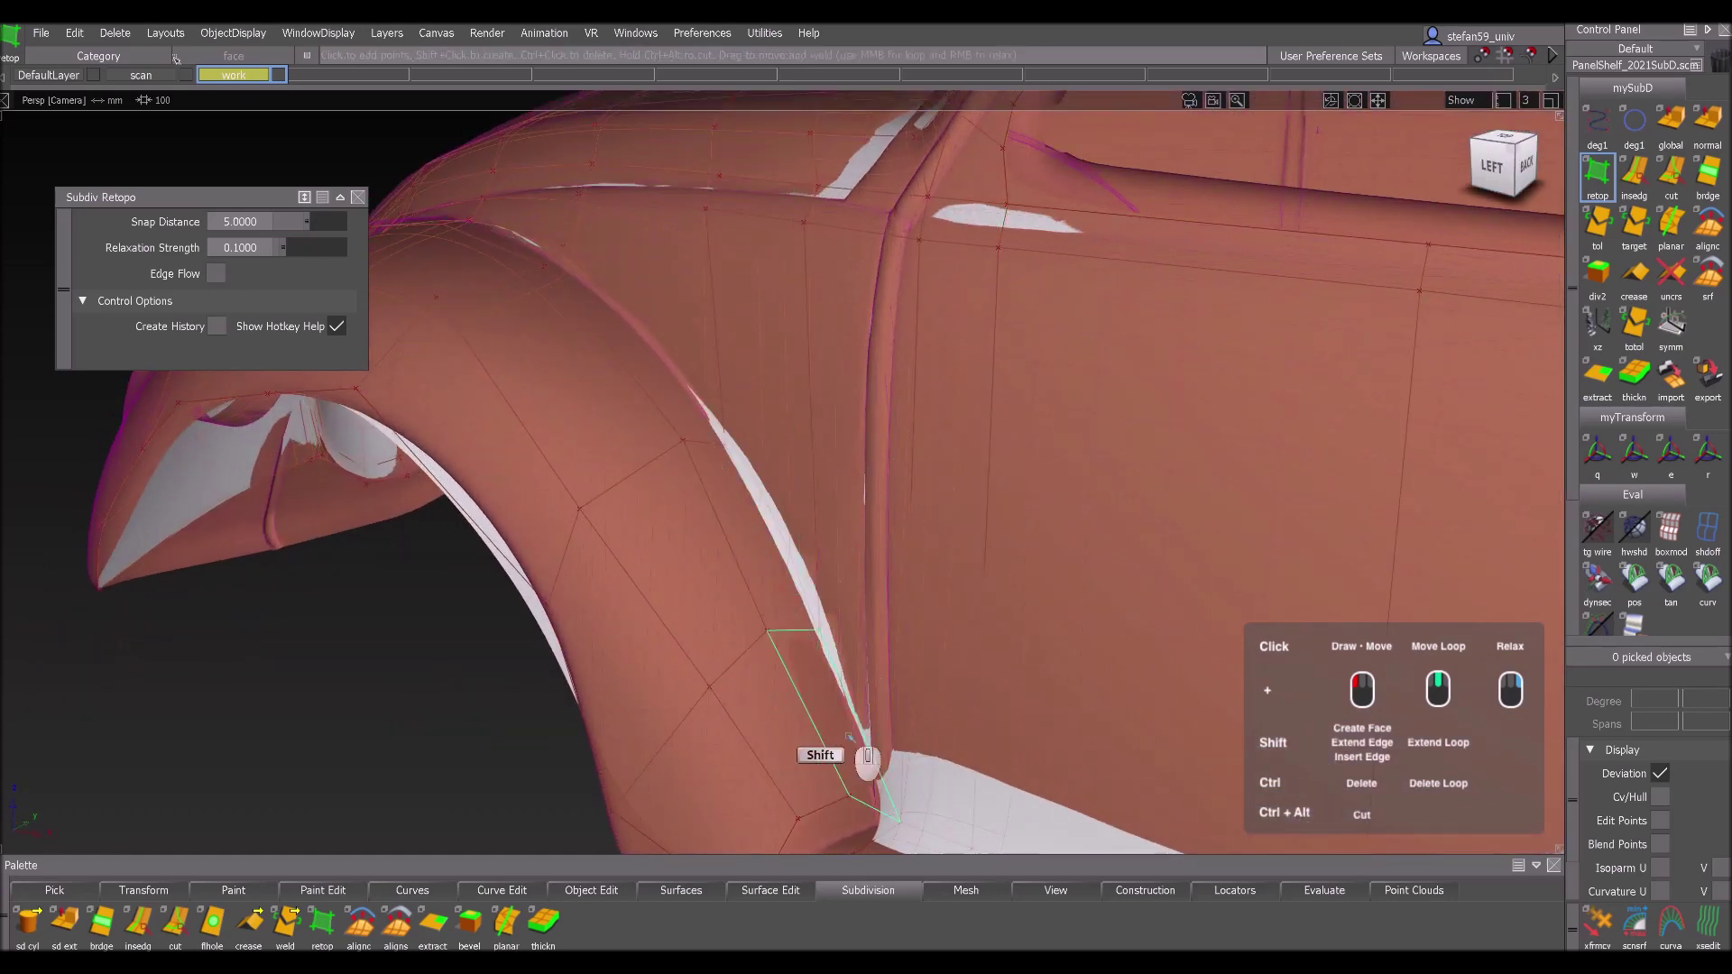
- Bridge the fender's lower rear end to the front of the sill and fit the fender's edge vertices to the wheel arch rim
alt+shift+drag(767, 697, 1118, 803)
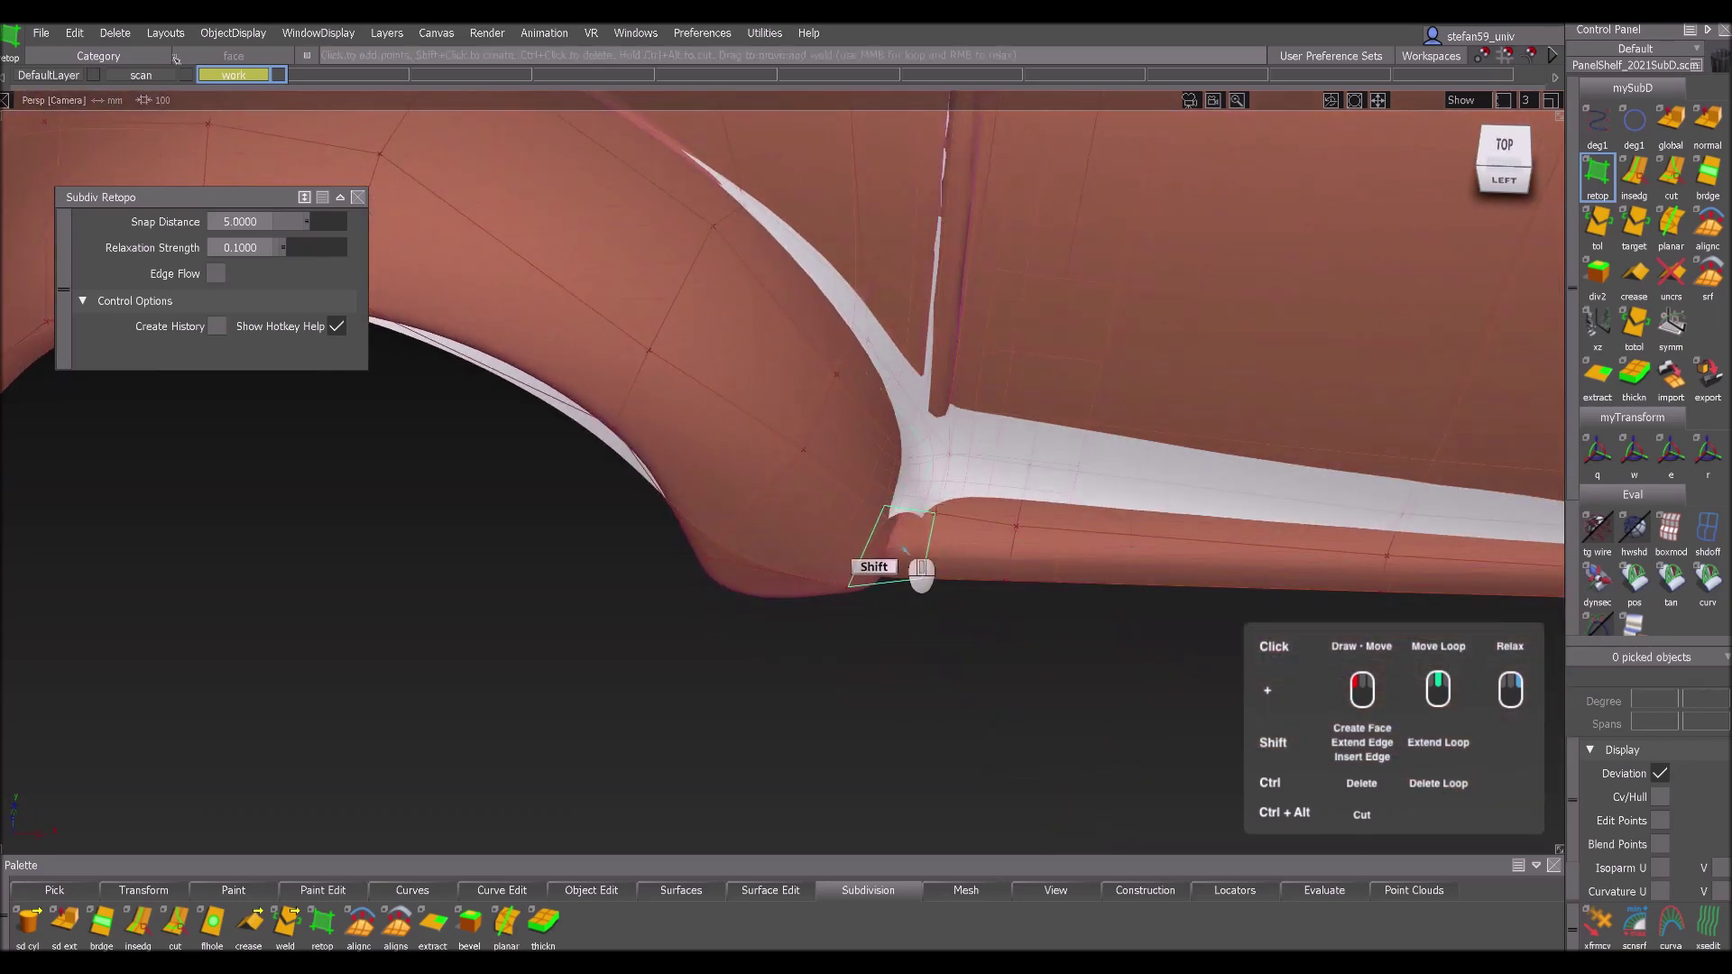
alt+shift+drag(908, 746, 1013, 544)
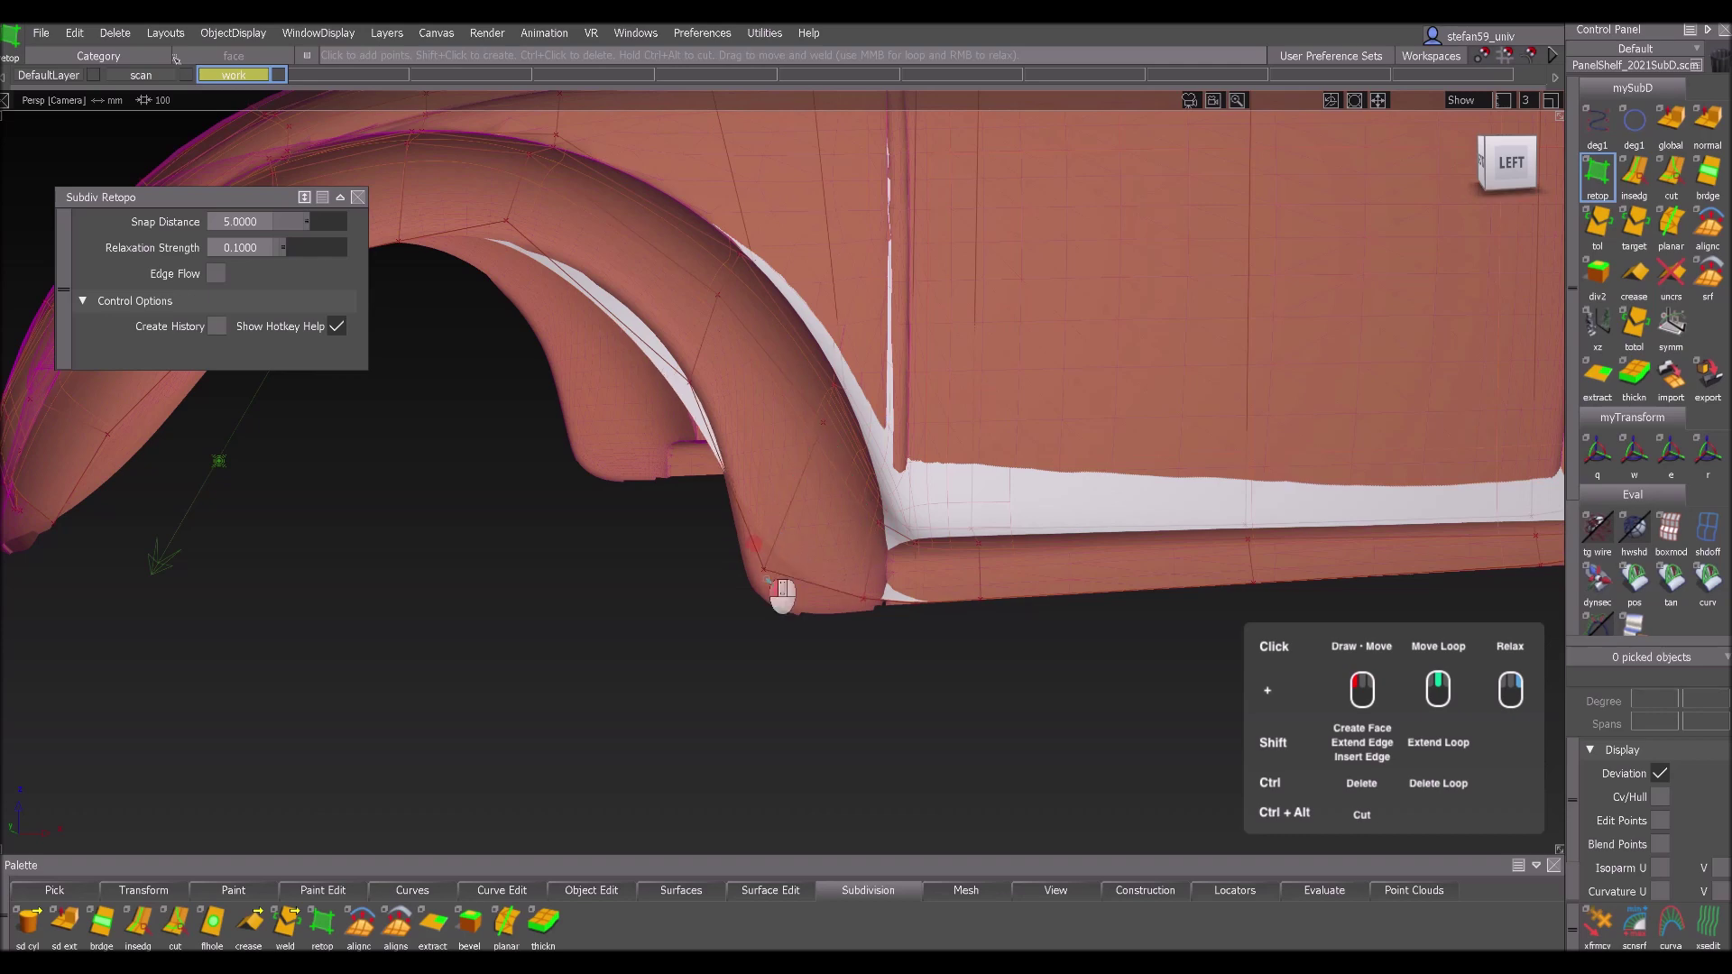
alt+shift+drag(874, 665, 842, 629)
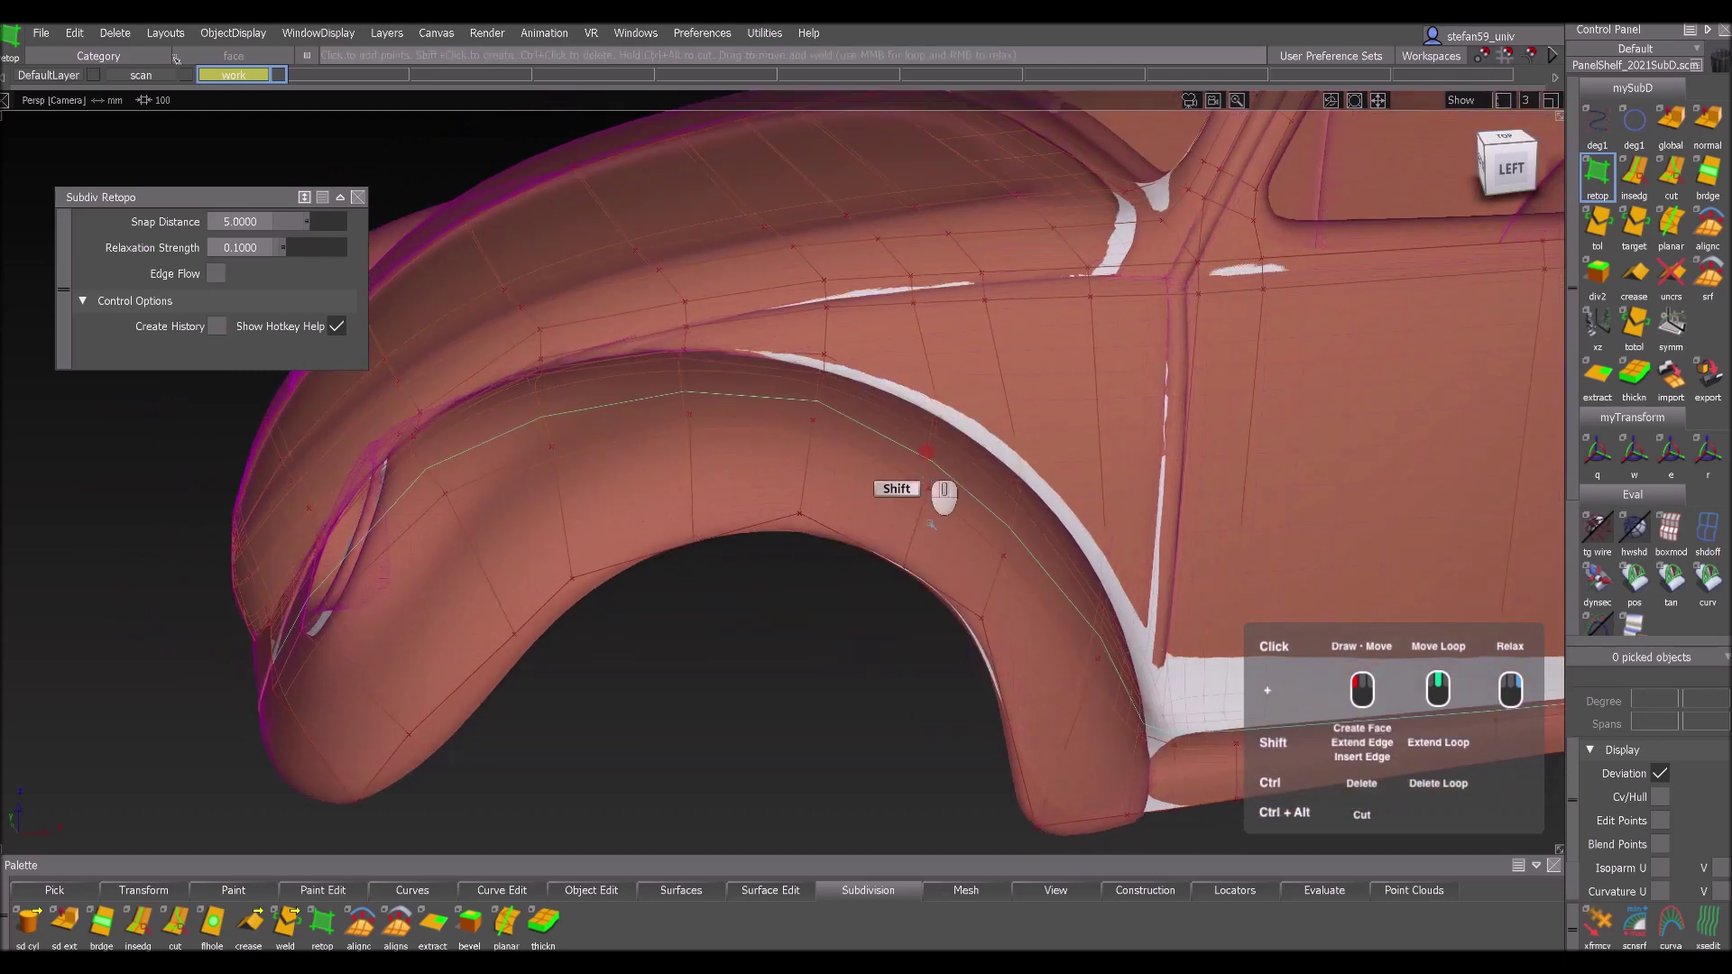
- Extend the faces below the hood nose and headlamp down to the front's lower edge and fit the edge vertices there
alt+shift+drag(1035, 729, 713, 633)
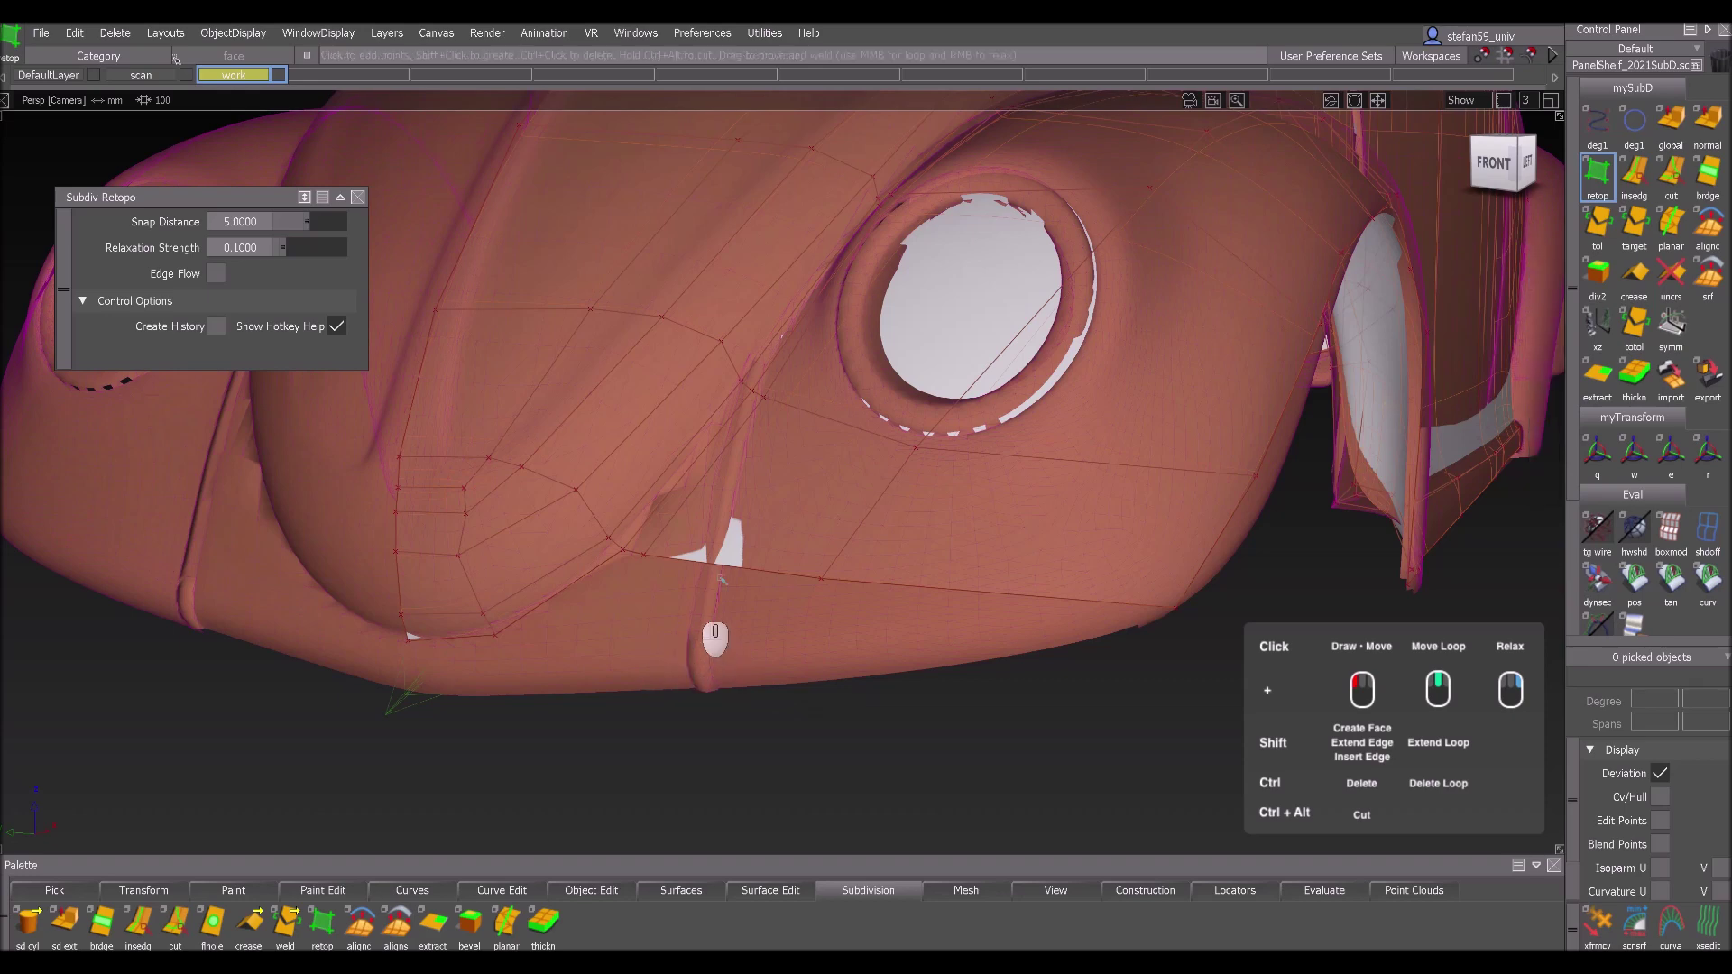
shift+drag(749, 567, 630, 651)
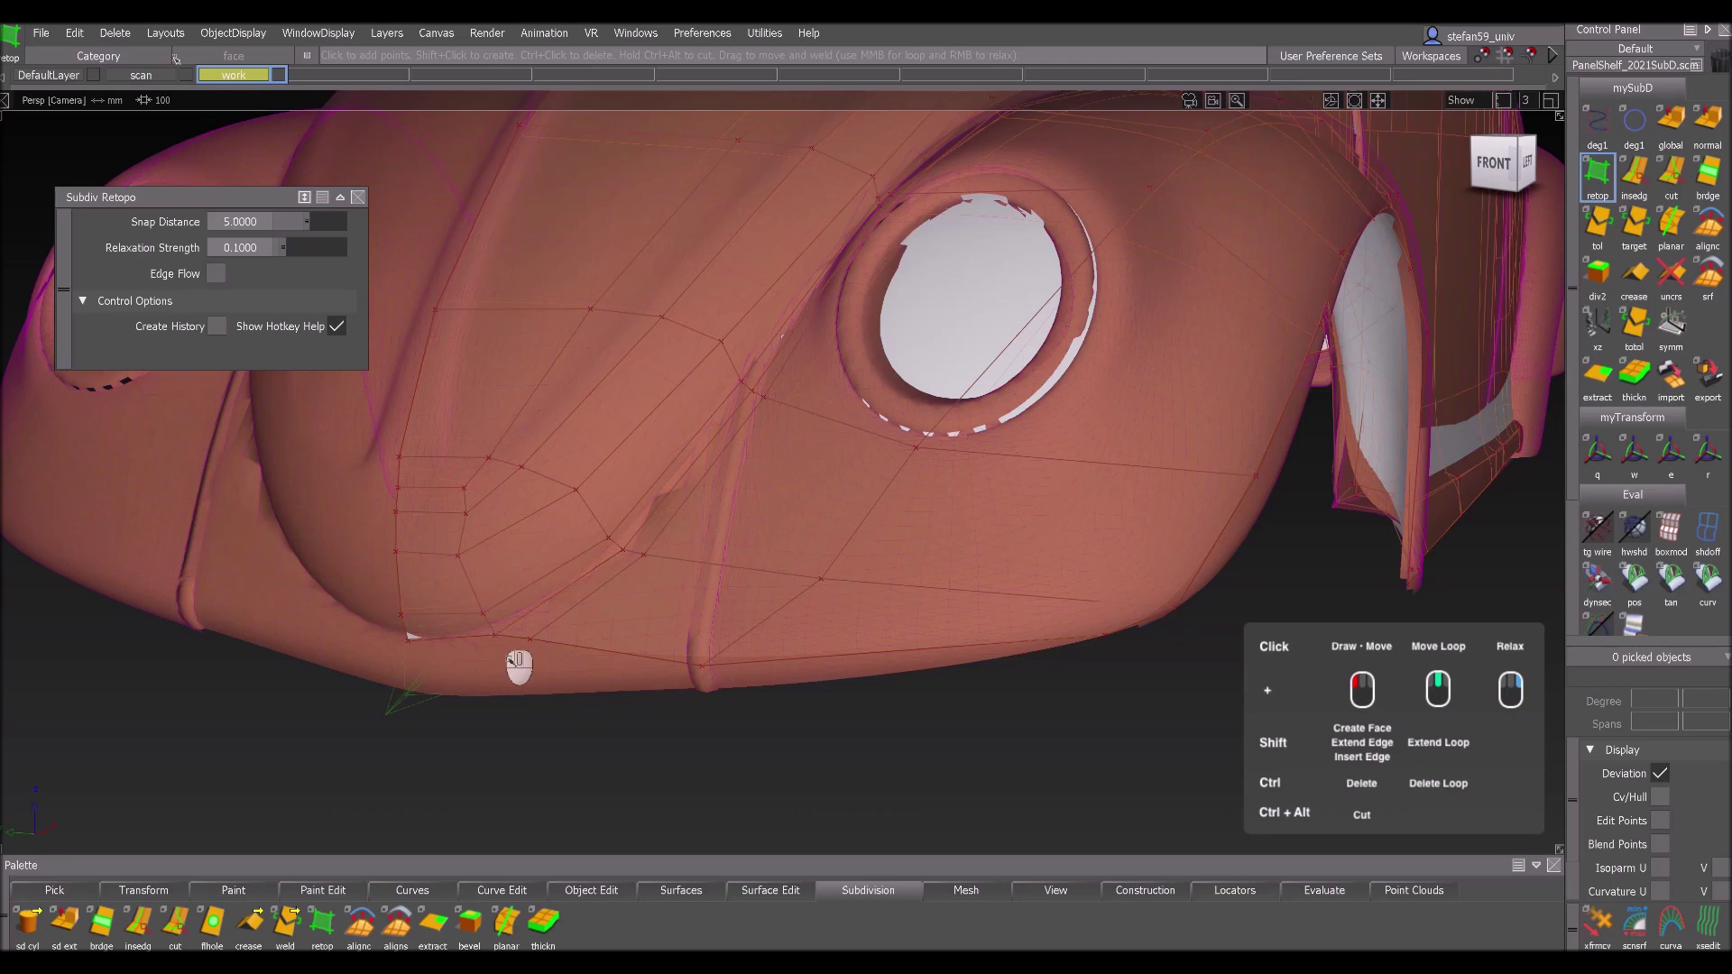
alt+shift+drag(713, 660, 793, 623)
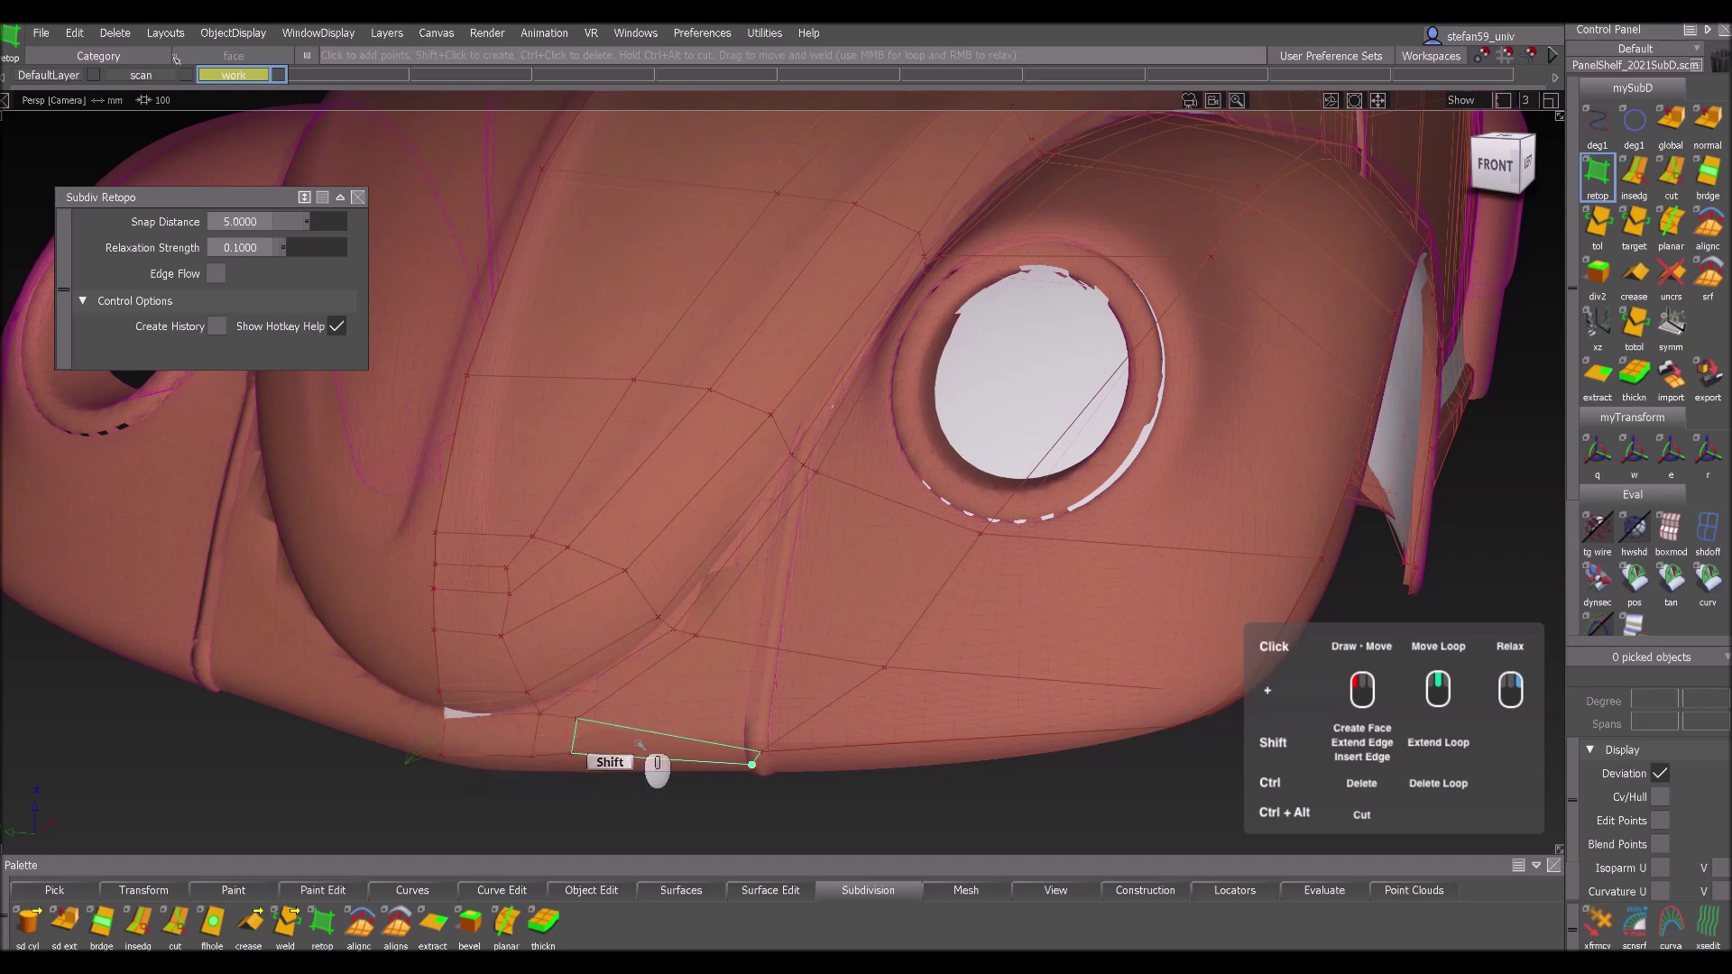
alt+shift+drag(839, 777, 761, 707)
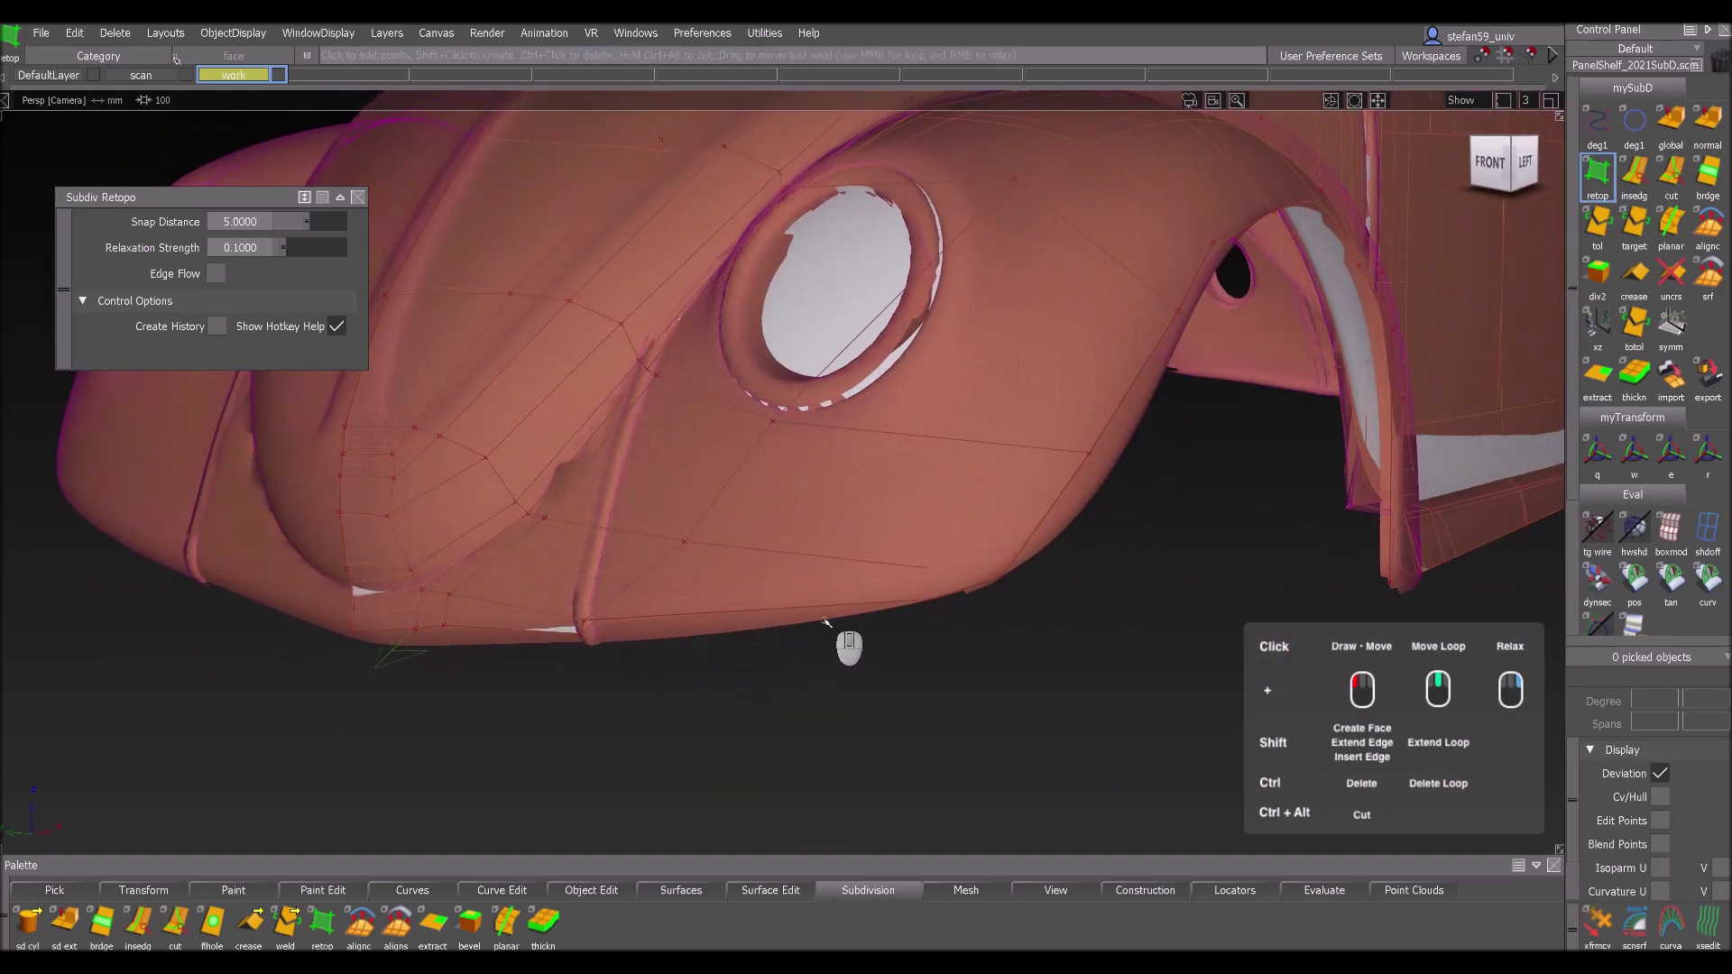
click(763, 624)
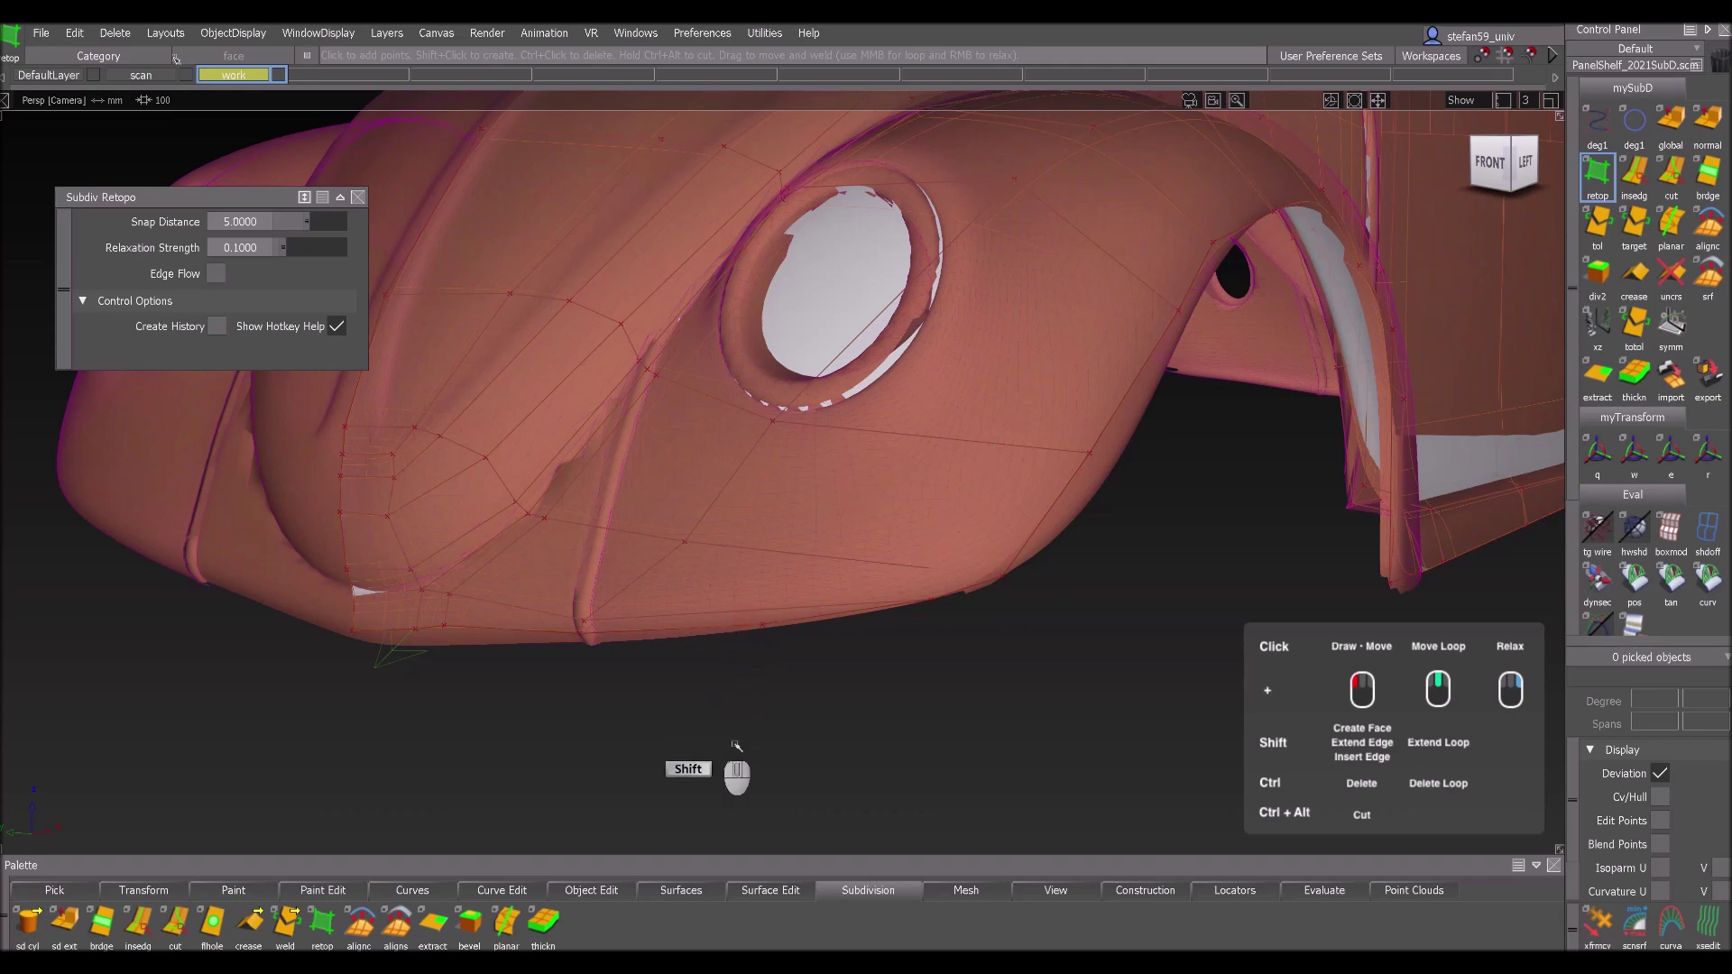
- Continue the narrow seam strip between the rear lid and the rear fender around the lid's lower edge to the centreline
alt+shift+drag(903, 447, 768, 506)
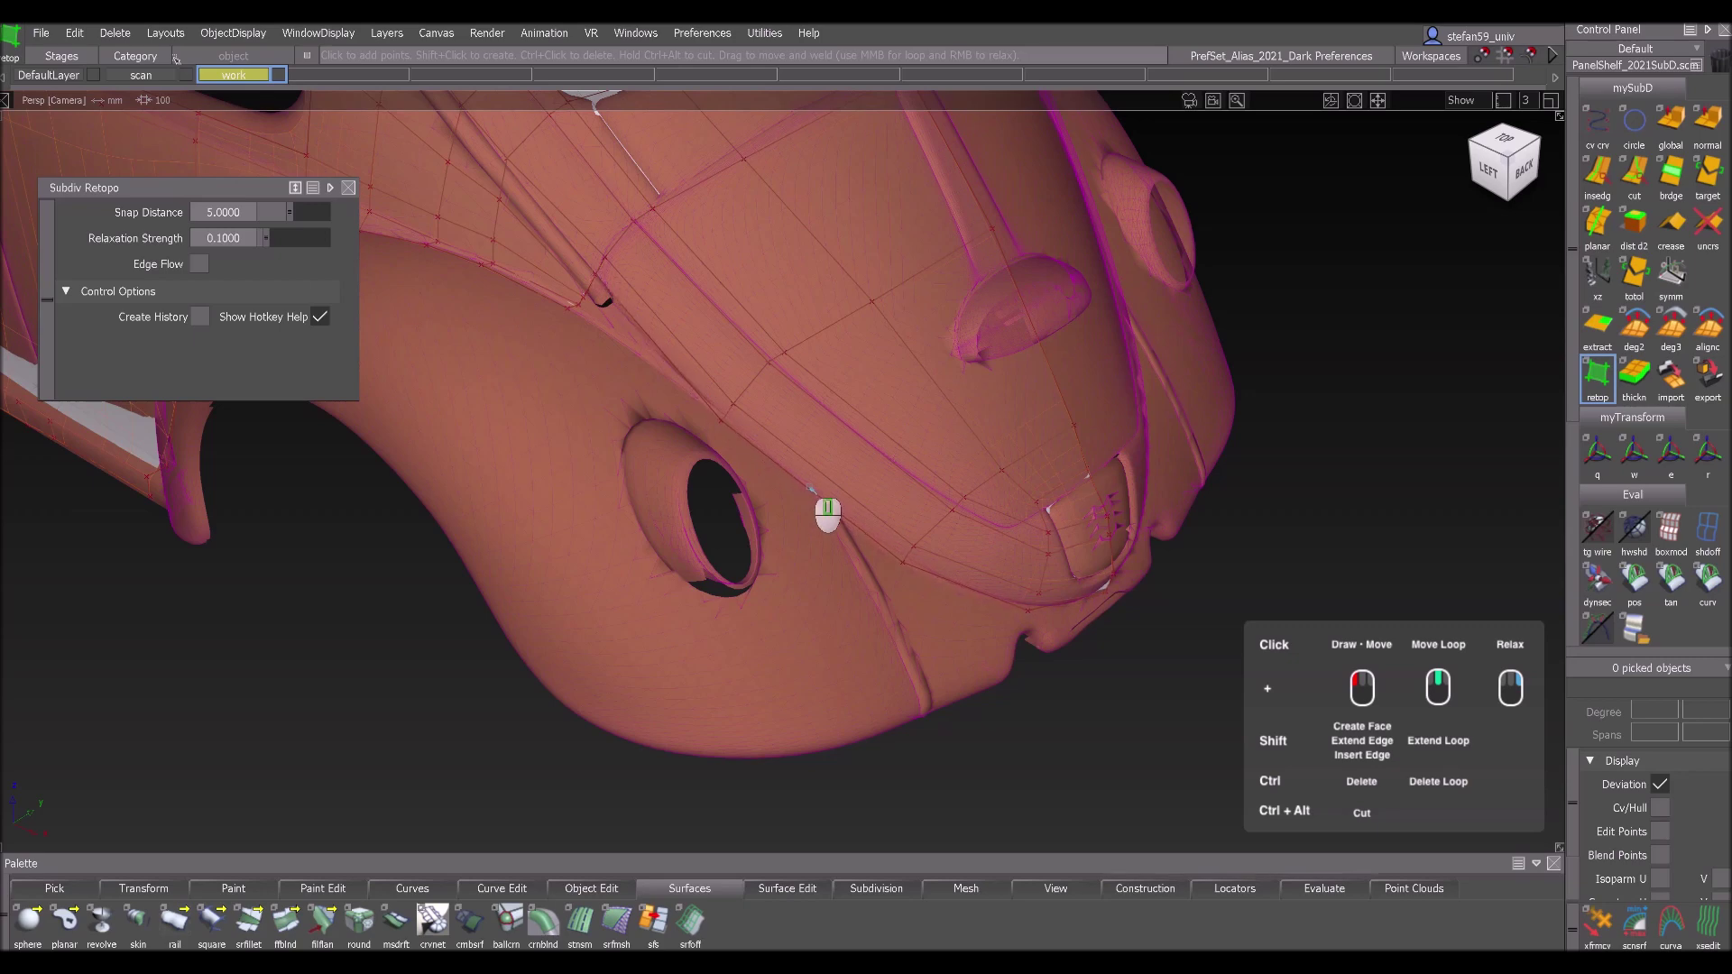
alt+shift+drag(809, 488, 718, 356)
alt+shift+middle_drag(718, 355, 663, 480)
alt+shift+right_drag(663, 480, 670, 511)
alt+shift+middle_drag(671, 510, 678, 454)
drag(679, 454, 623, 539)
alt+shift+right_drag(799, 613, 902, 695)
alt+shift+middle_drag(902, 695, 746, 516)
alt+shift+drag(760, 510, 733, 546)
drag(563, 333, 909, 532)
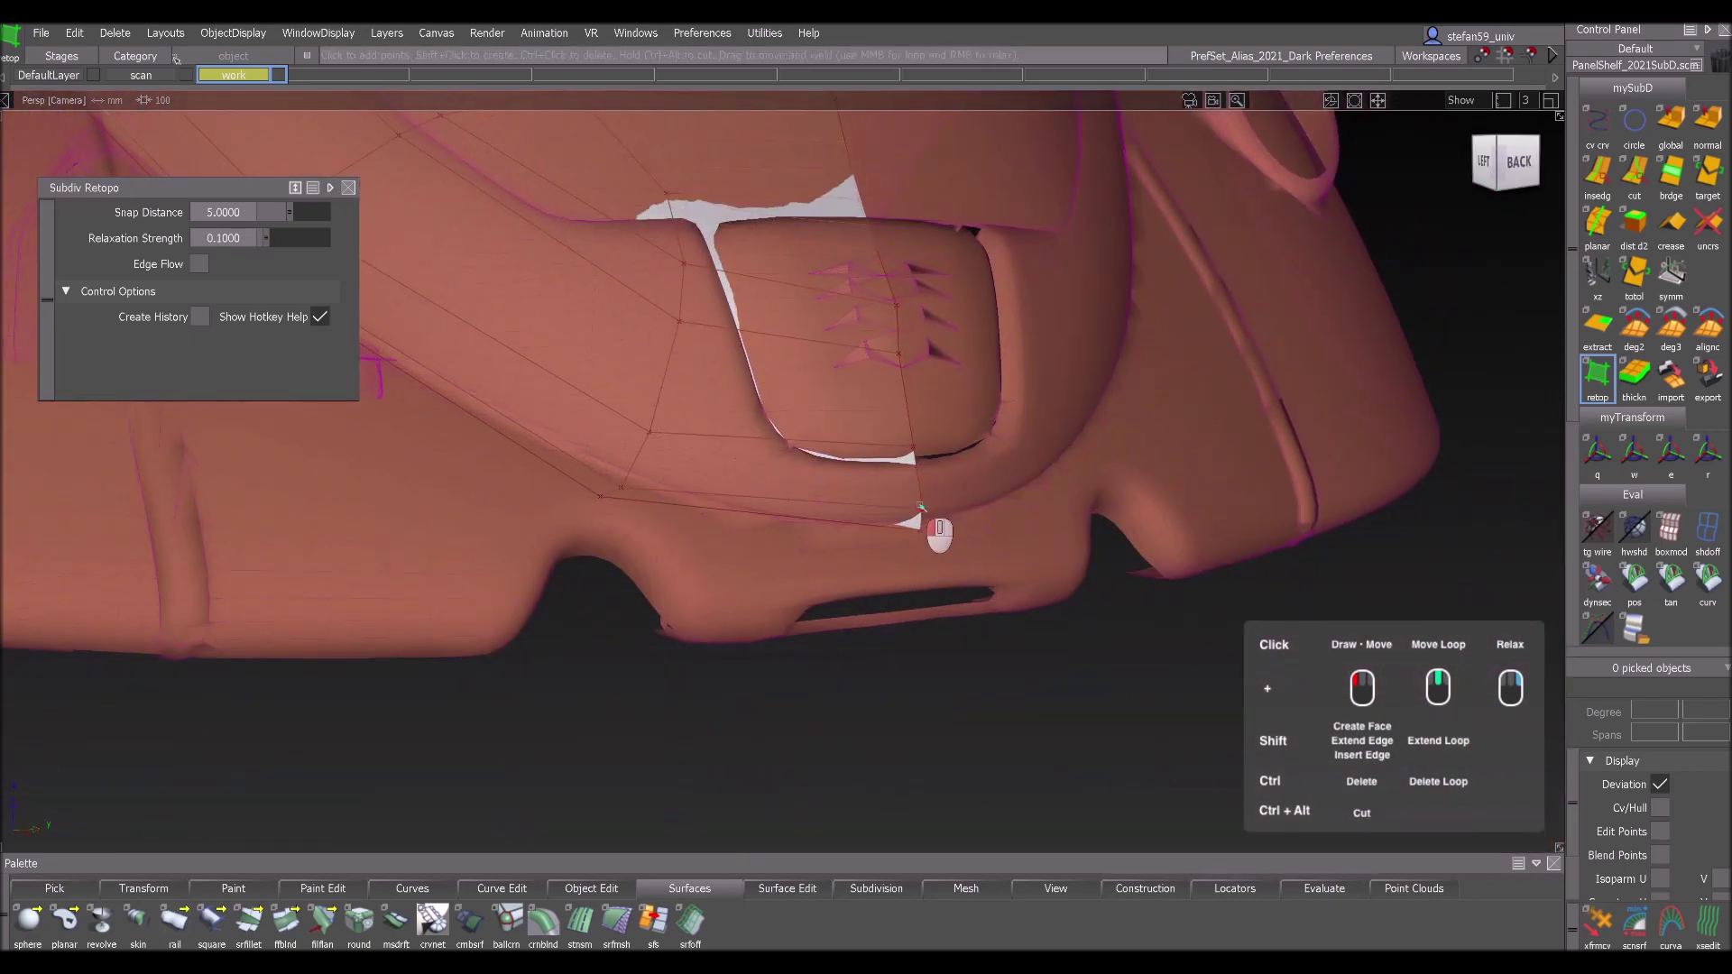
- Extend the rear fender's seam edge outward into a row of faces over the fender's top and down its front end
alt+shift+drag(673, 479, 836, 525)
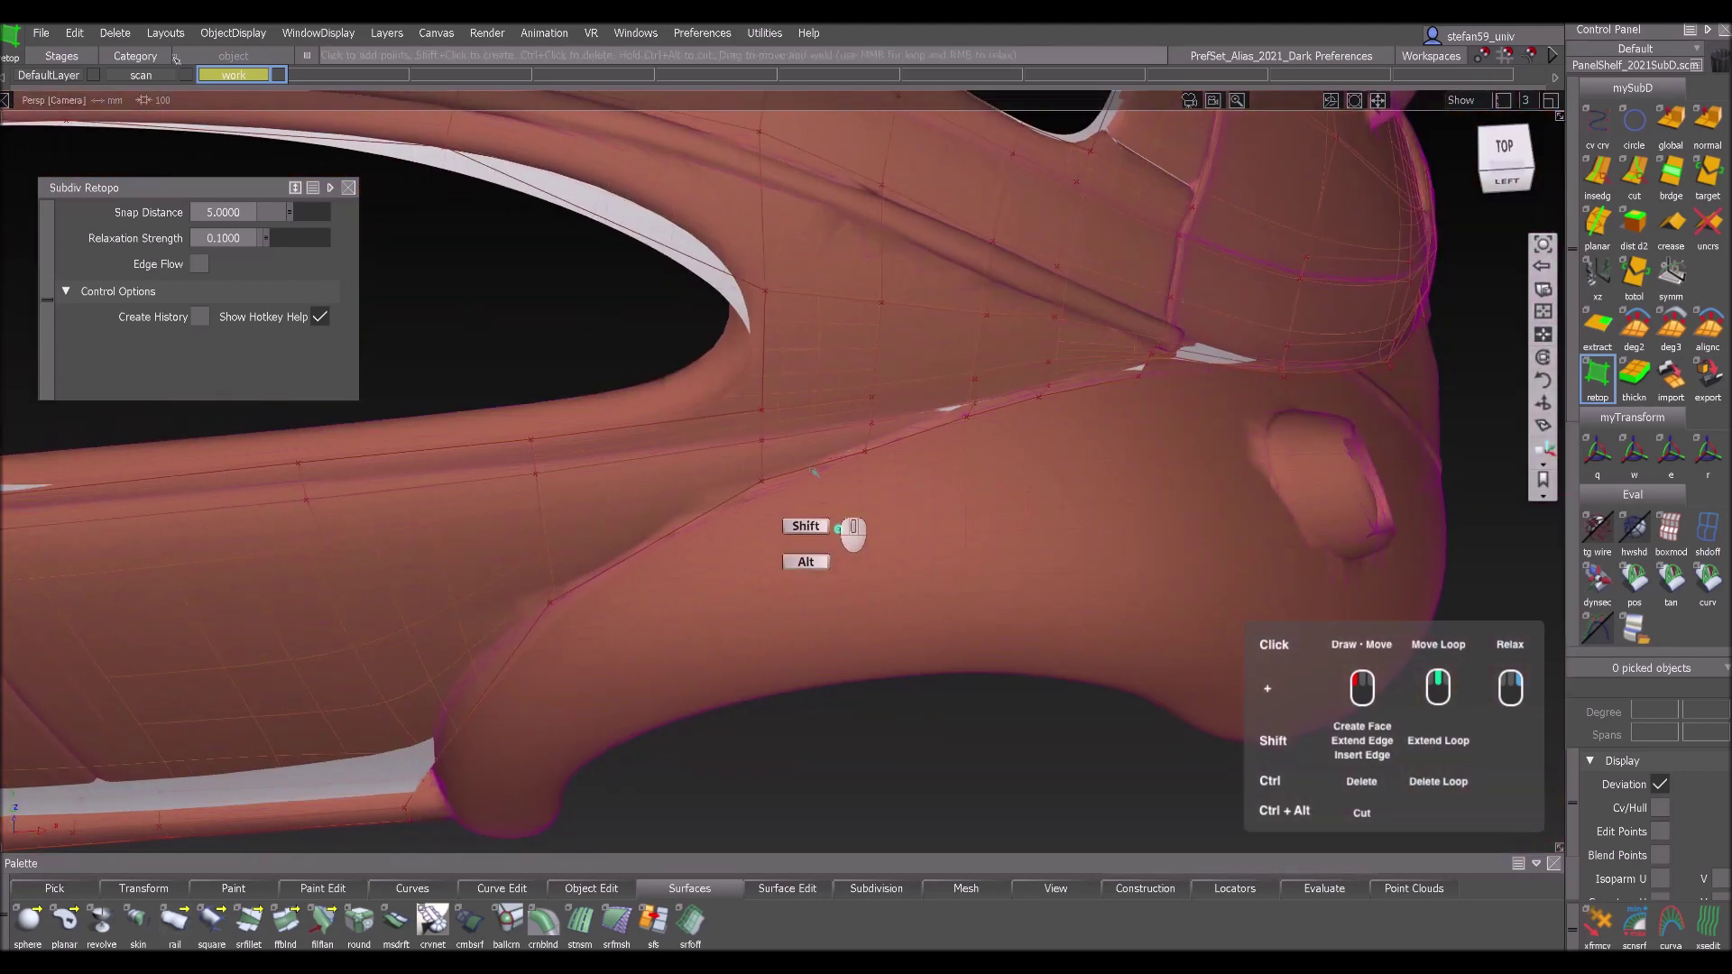
drag(1115, 423, 1090, 536)
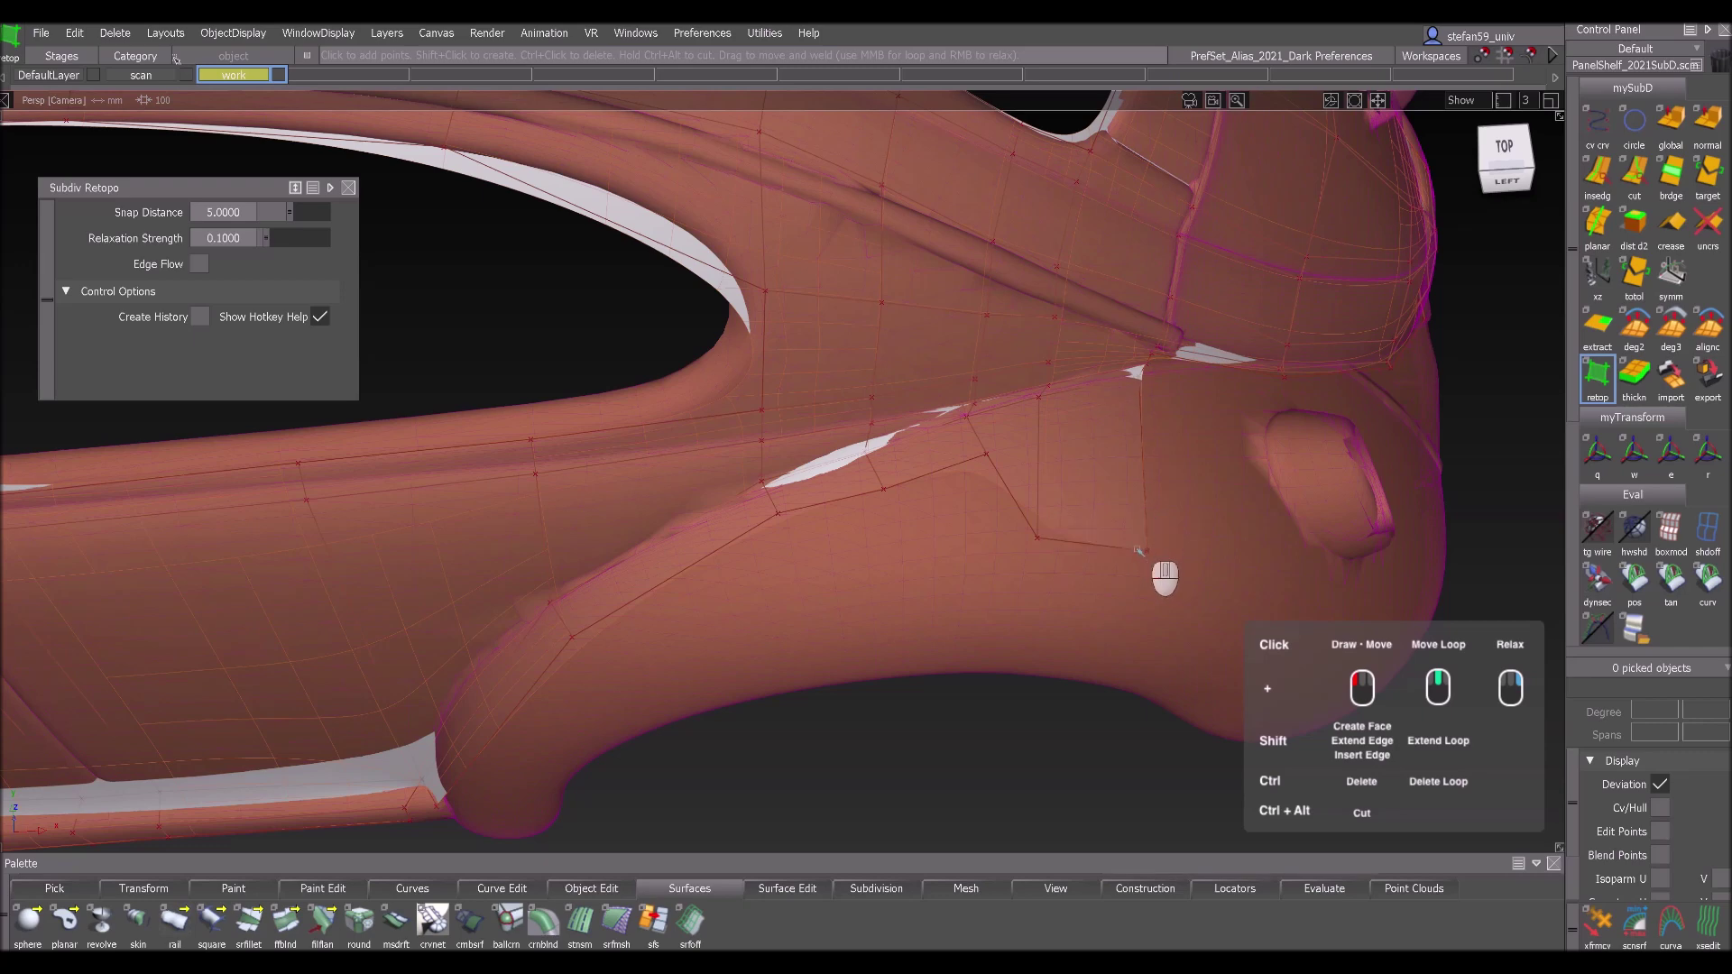
alt+shift+drag(773, 562, 787, 502)
drag(753, 599, 756, 595)
alt+shift+middle_drag(832, 405, 789, 461)
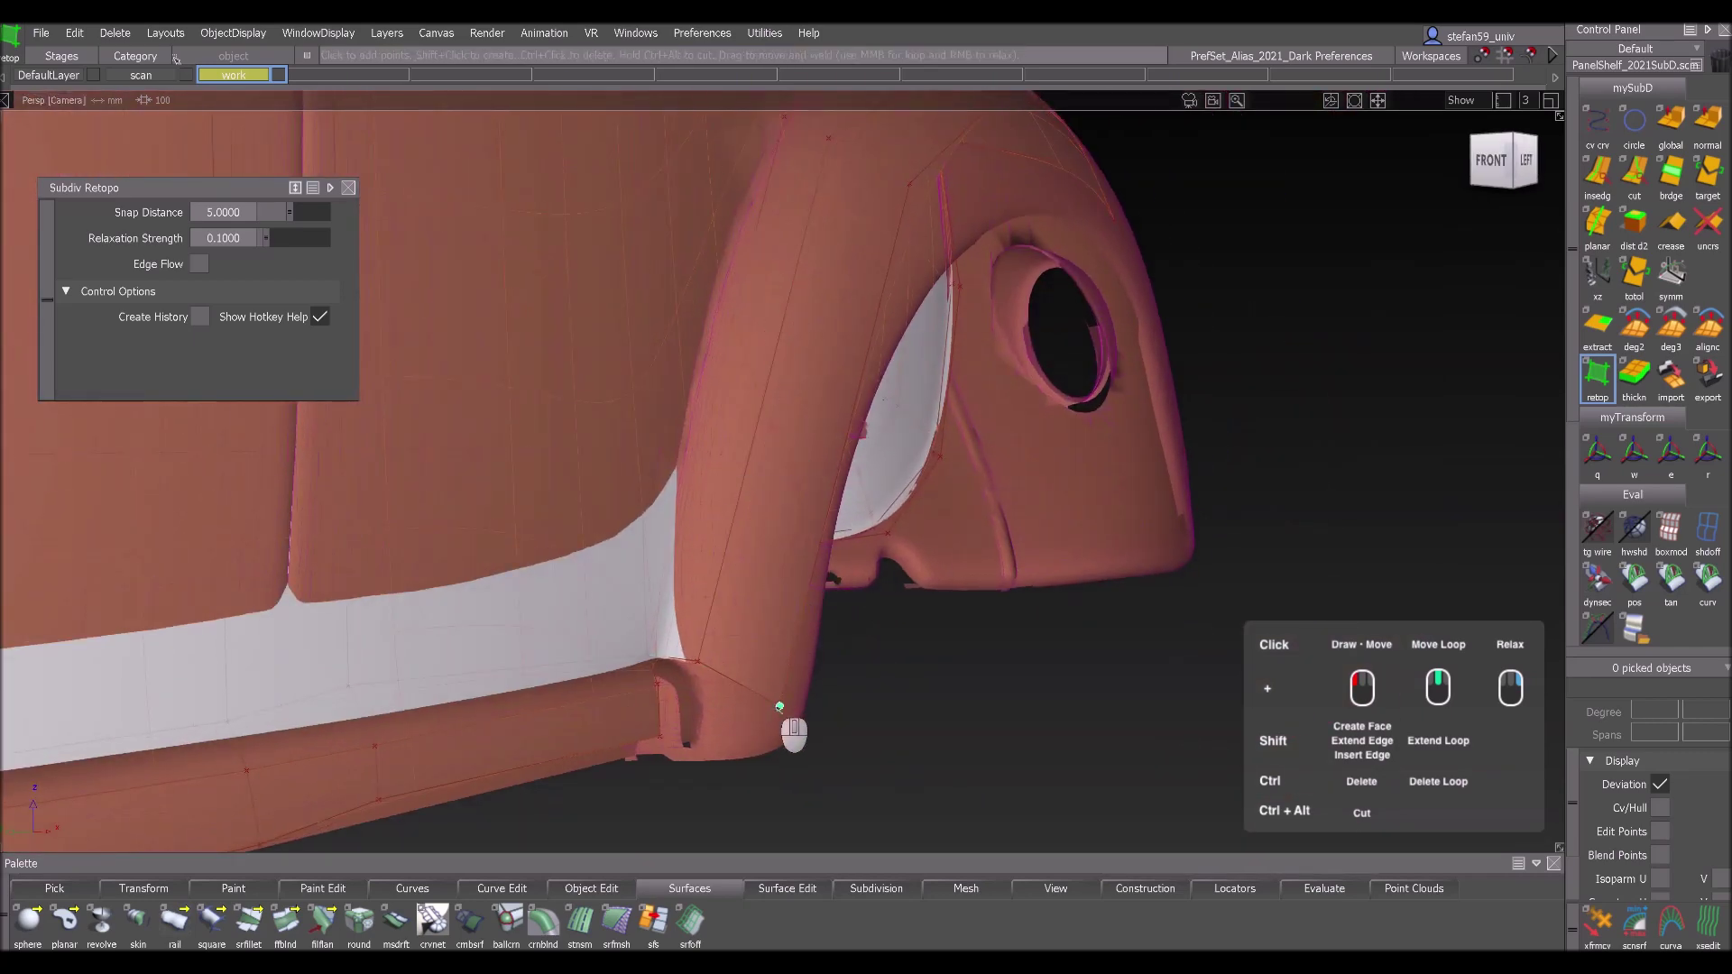
drag(780, 708, 813, 663)
- Create the face at the rear fender's lower front end, behind the sill, and fit its vertices to the fender's outline
alt+shift+middle_drag(852, 784, 967, 587)
alt+shift+right_drag(967, 587, 778, 528)
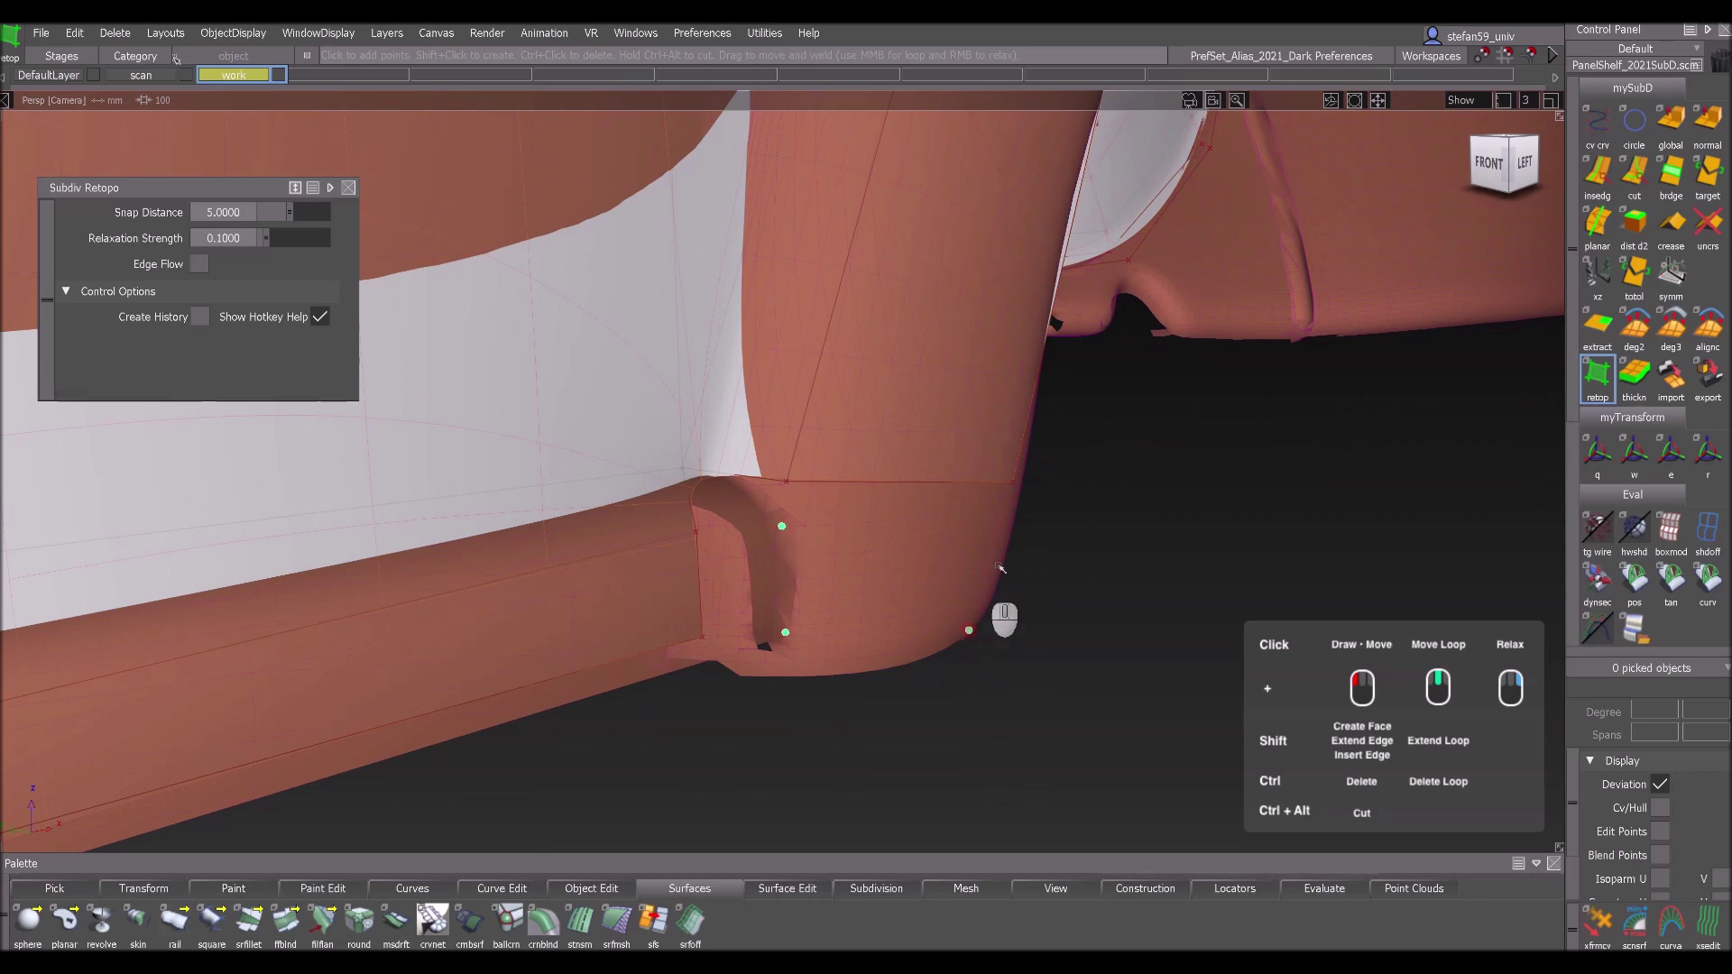
shift+click(901, 507)
shift+click(733, 508)
shift+click(740, 577)
alt+shift+drag(740, 577, 828, 272)
drag(966, 258, 1243, 281)
alt+shift+drag(863, 379, 680, 658)
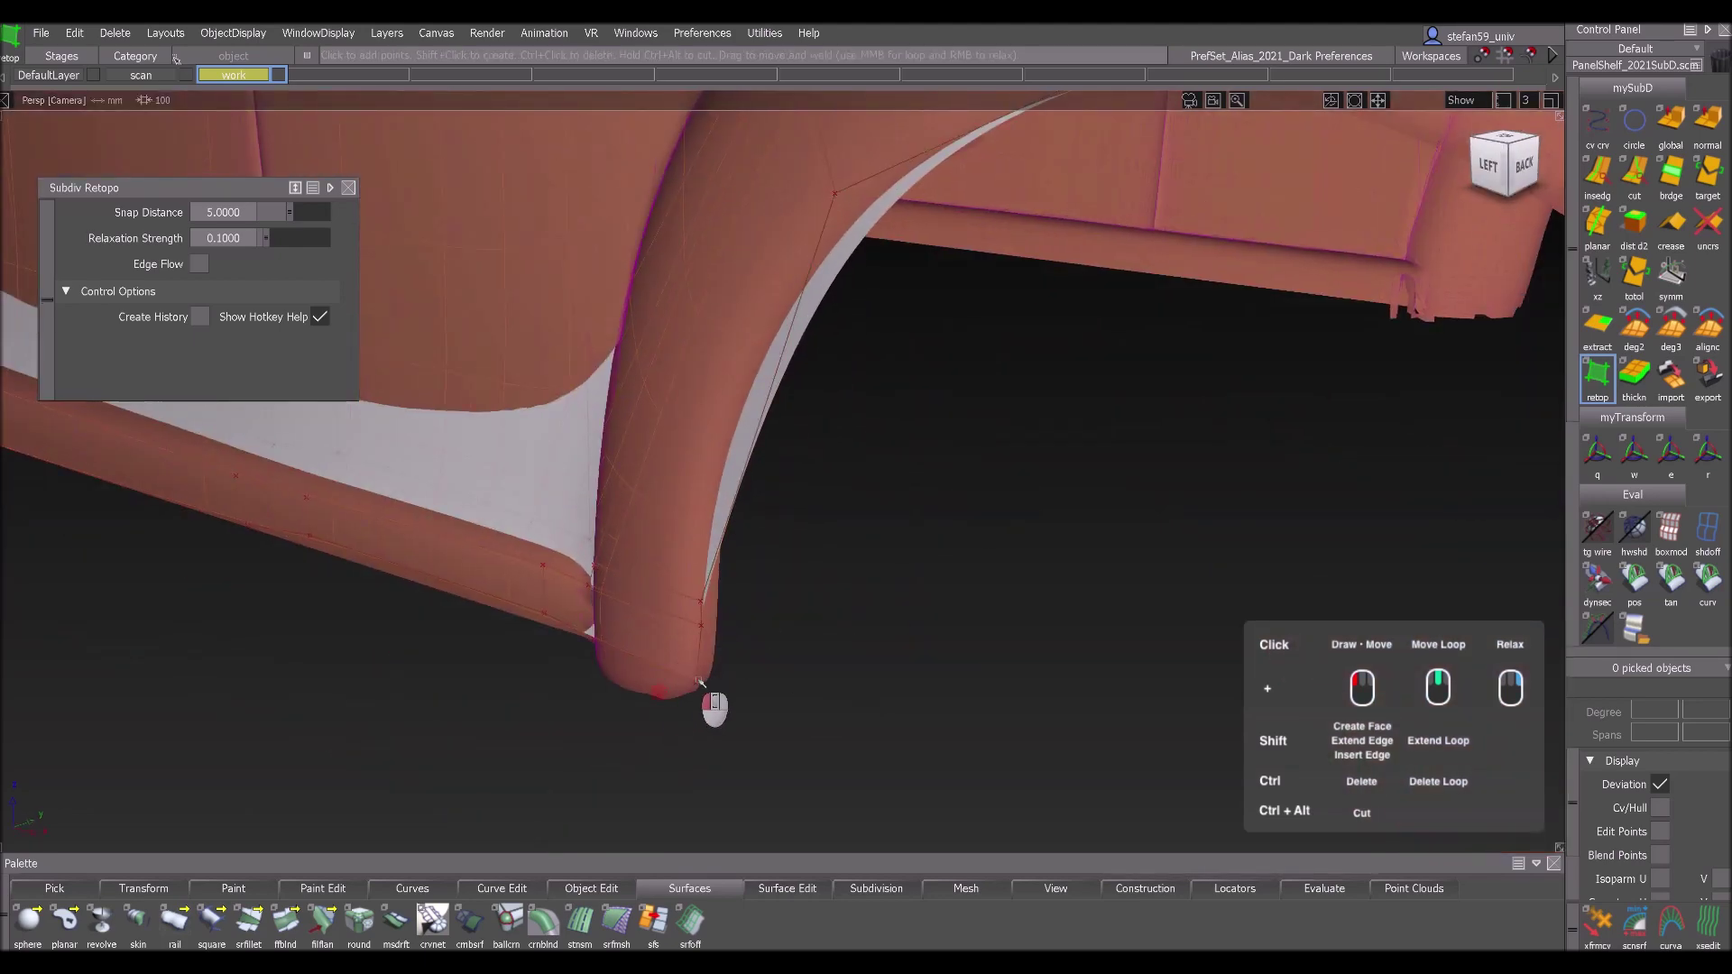
- Fill the rear fender with faces between the upper row and the wheel arch rim, fitting them to the arch
alt+shift+right_drag(889, 574, 1036, 619)
alt+shift+drag(1036, 619, 929, 487)
shift+click(880, 210)
alt+shift+right_drag(1004, 630, 1247, 635)
shift+click(978, 261)
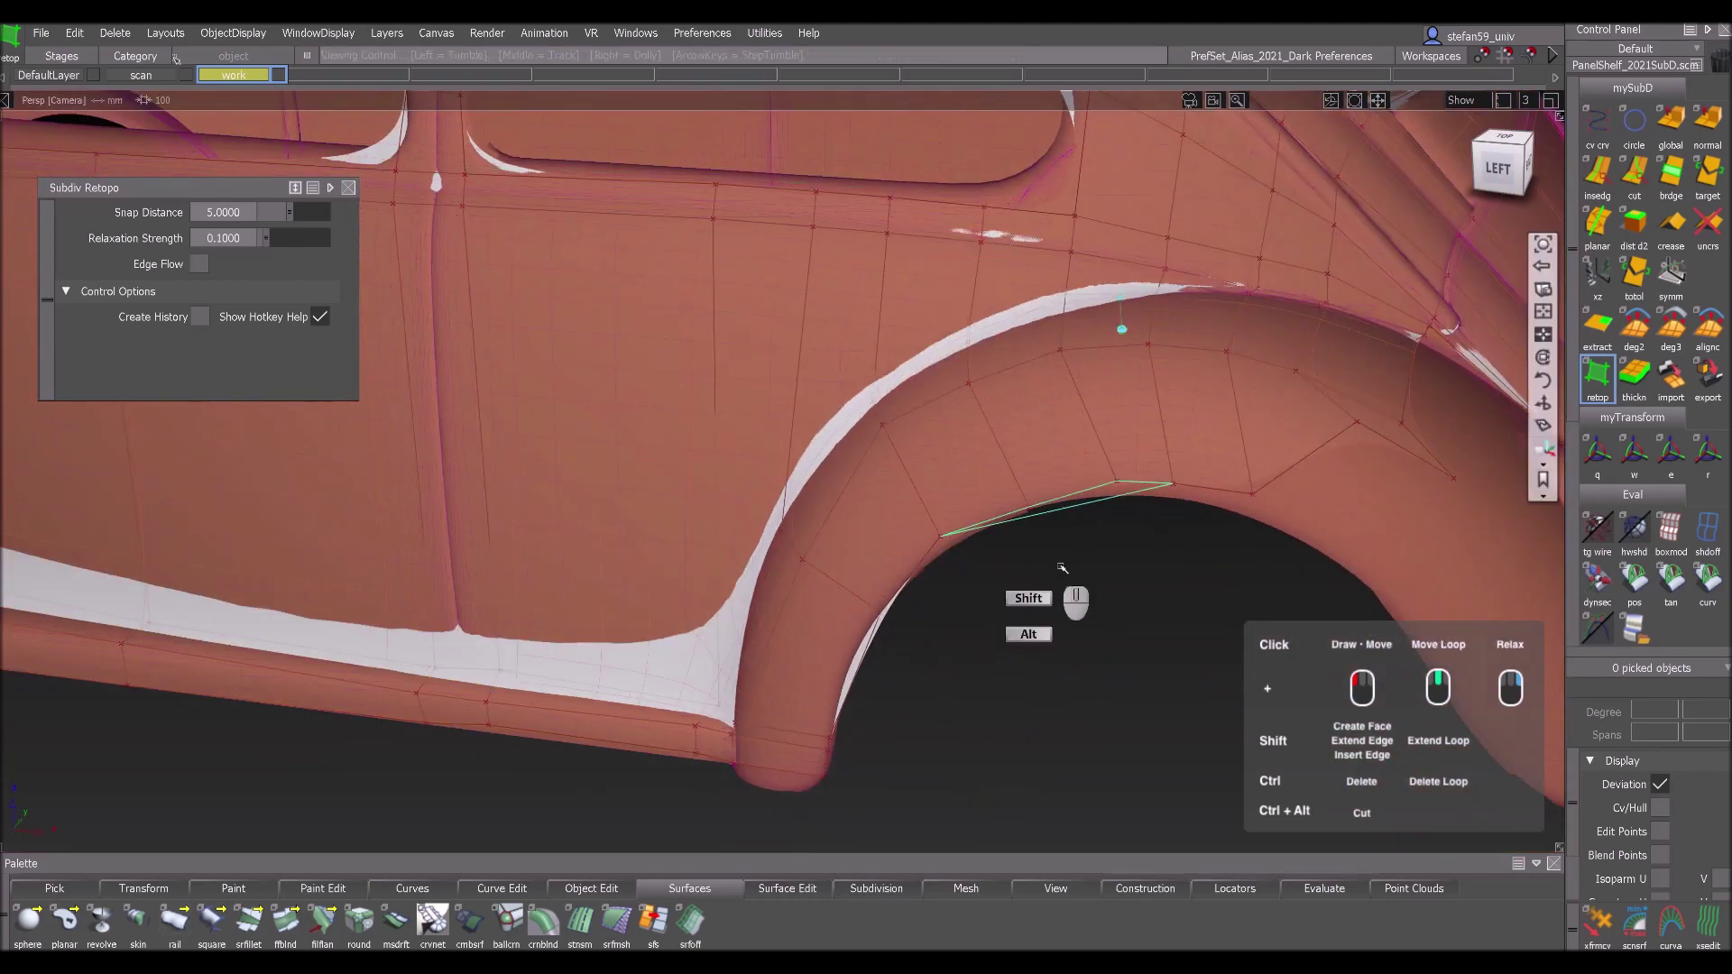
alt+shift+drag(1061, 568, 1066, 495)
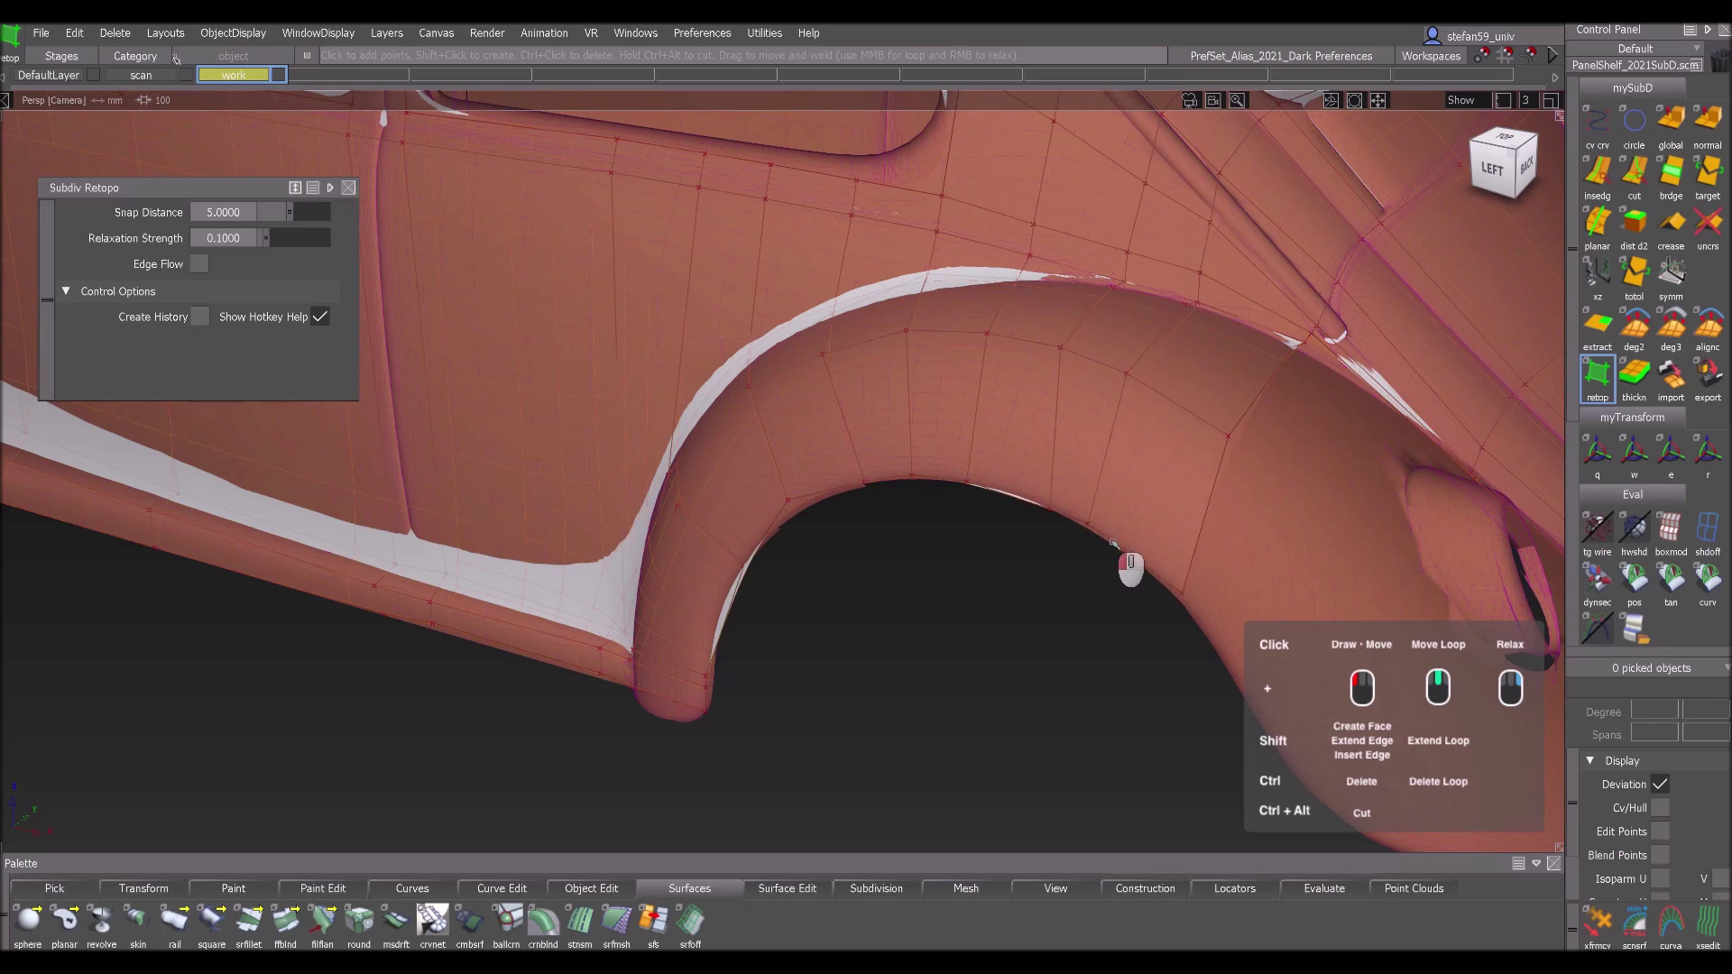
- Extend the rear fender's end loop rearward past the tail lamp, connect it to the seam strip and fit its vertices
alt+shift+drag(1238, 548, 848, 497)
mouse_move(867, 215)
shift+middle_down()
mouse_move(929, 364)
mouse_move(1134, 401)
shift+middle_up()
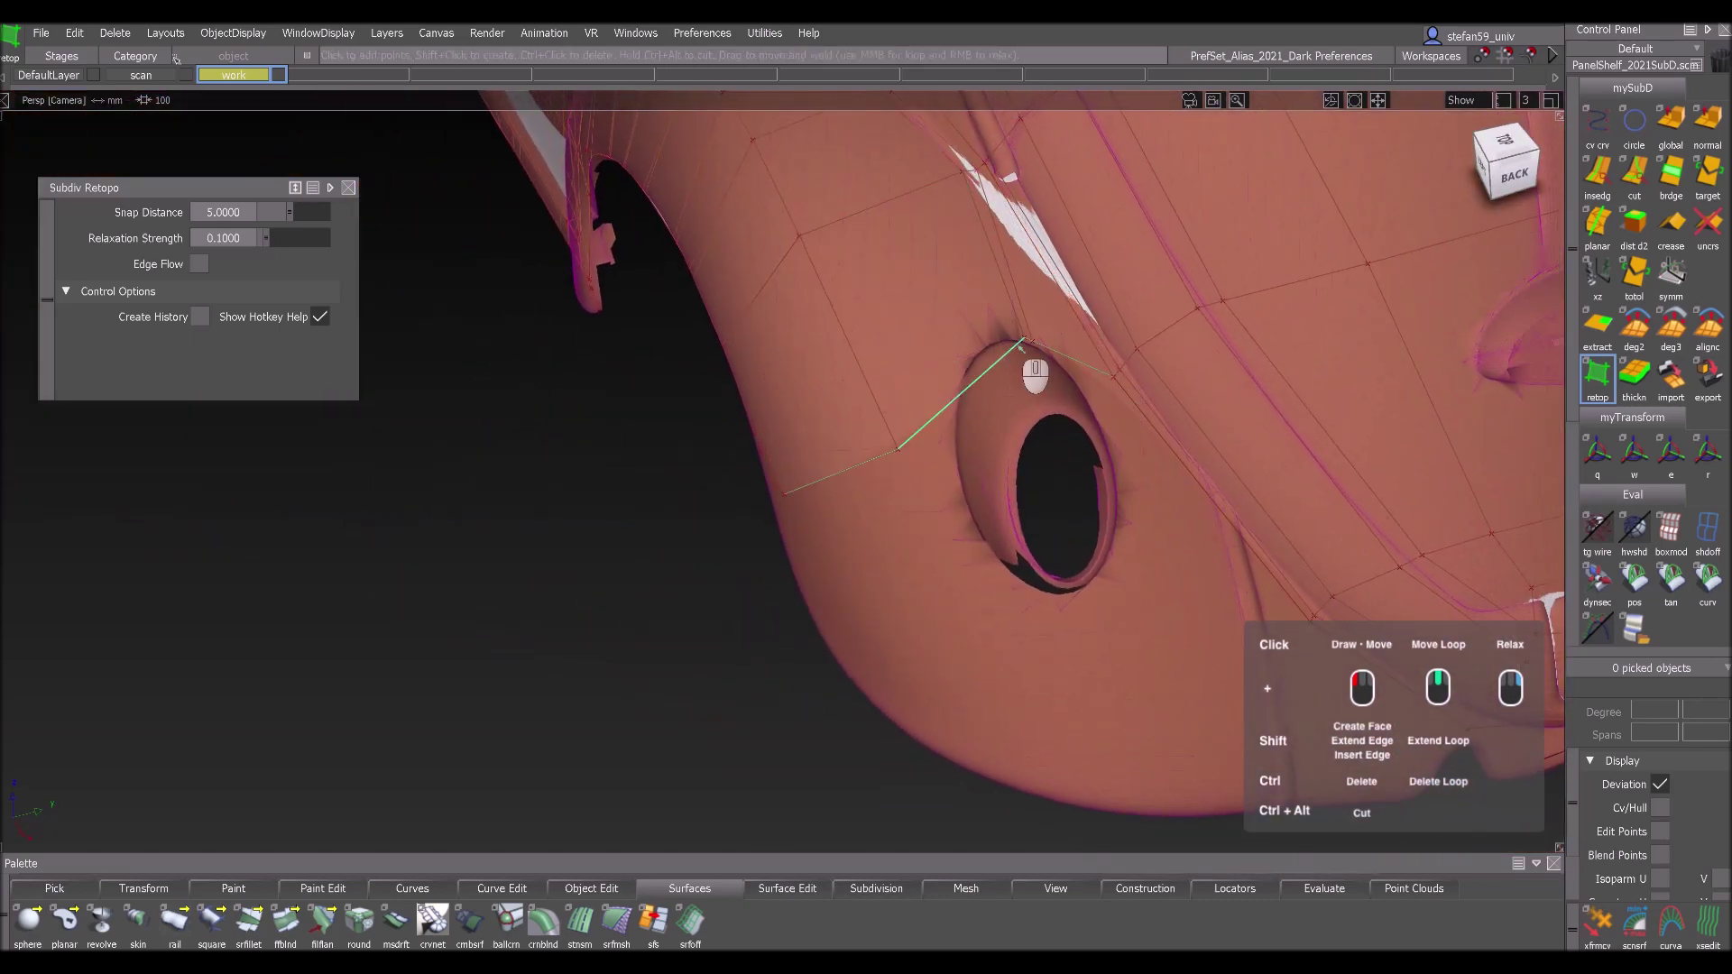
drag(1032, 341, 1112, 390)
shift+middle_drag(903, 454, 1054, 668)
alt+shift+right_drag(1075, 700, 935, 544)
middle_drag(941, 543, 1018, 561)
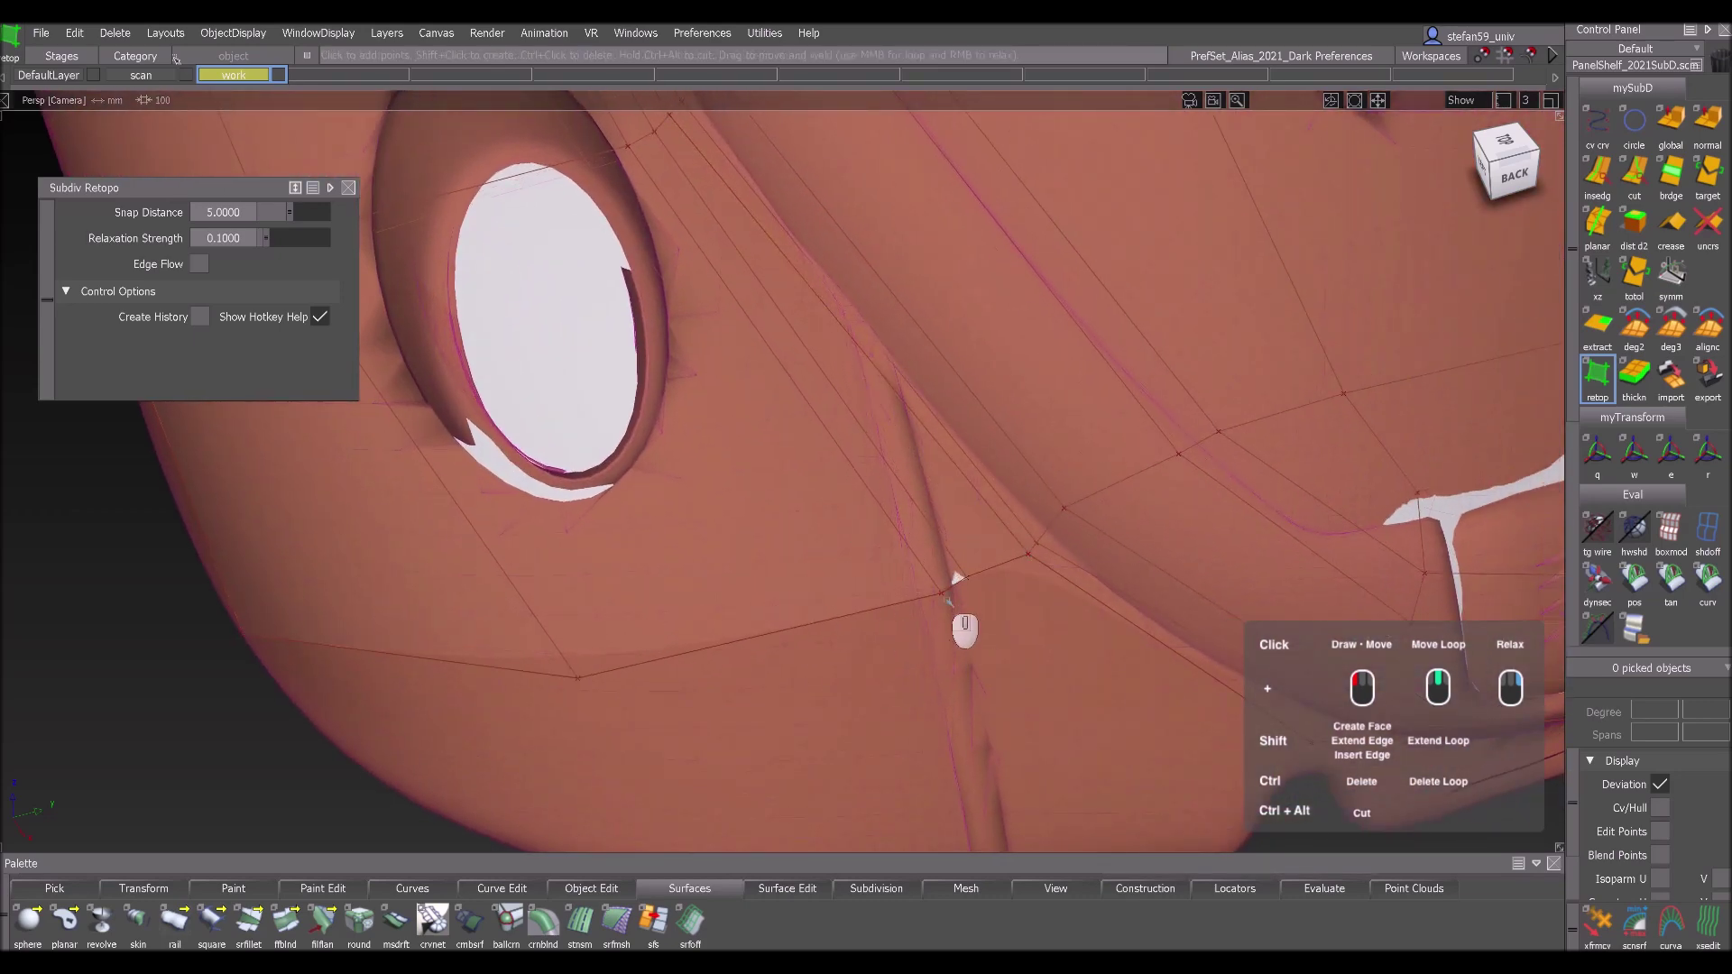
drag(573, 671, 573, 633)
alt+shift+right_drag(574, 633, 761, 675)
- Extend the faces below the tail lamp and rear lid down to the body's lower rear edge, spanning the exhaust cutout
shift+middle_drag(684, 521, 782, 601)
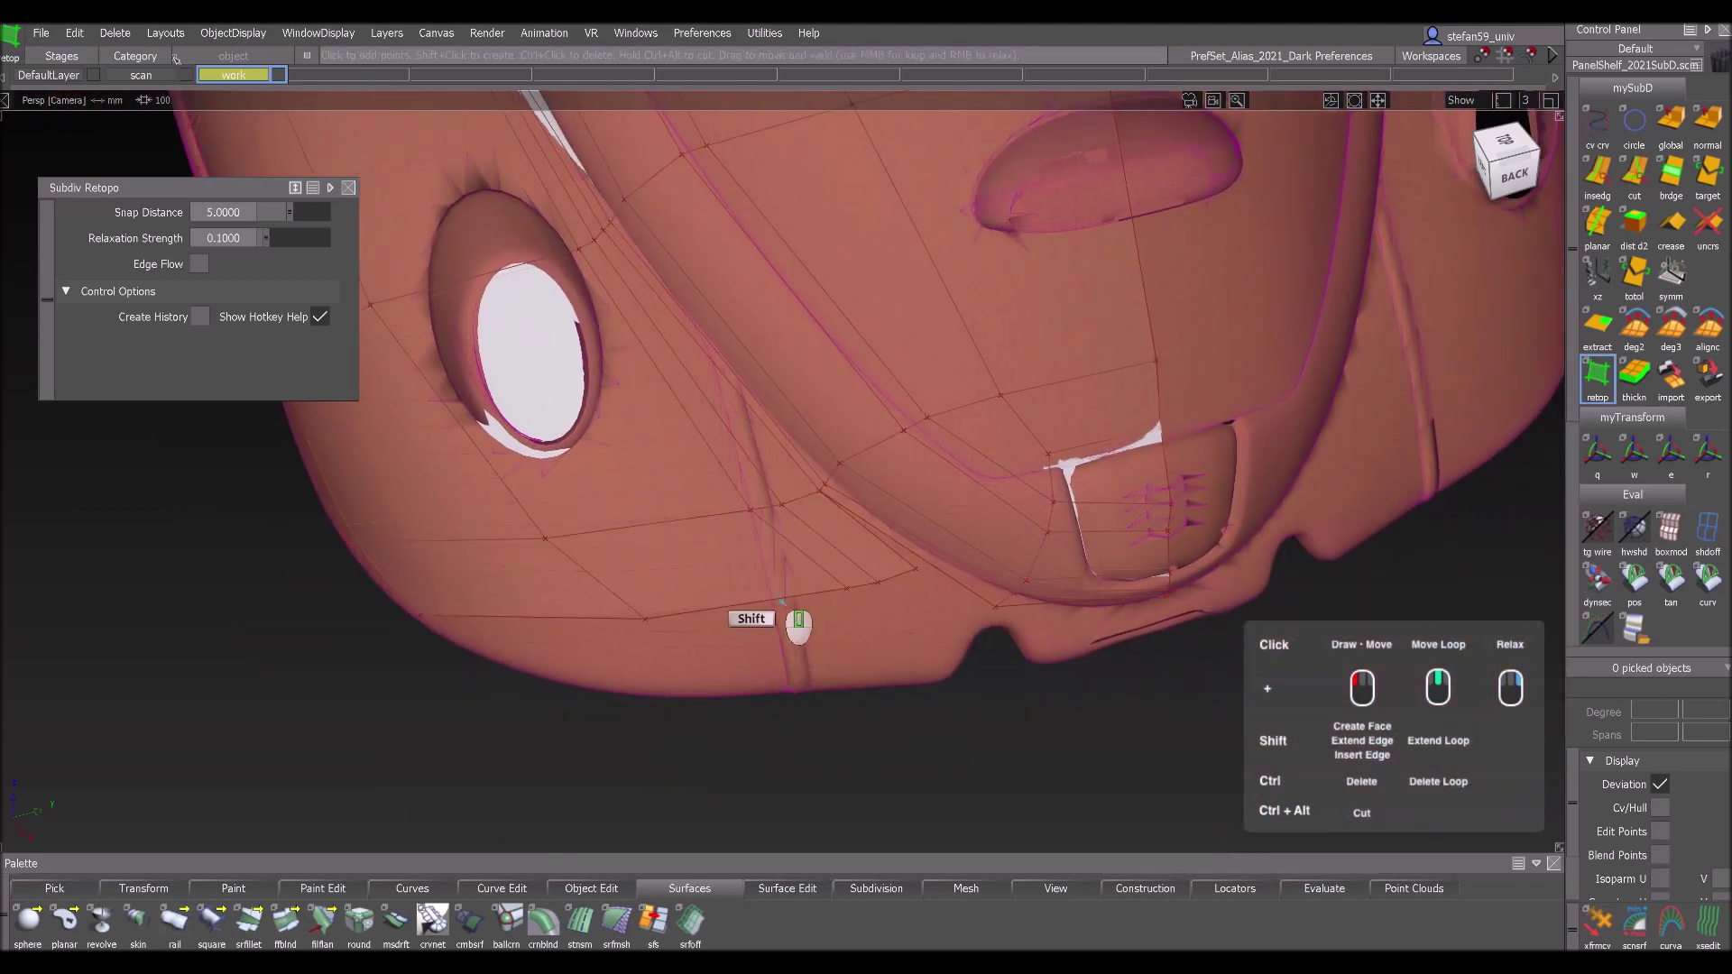
drag(886, 618, 891, 616)
alt+shift+drag(1005, 621, 888, 574)
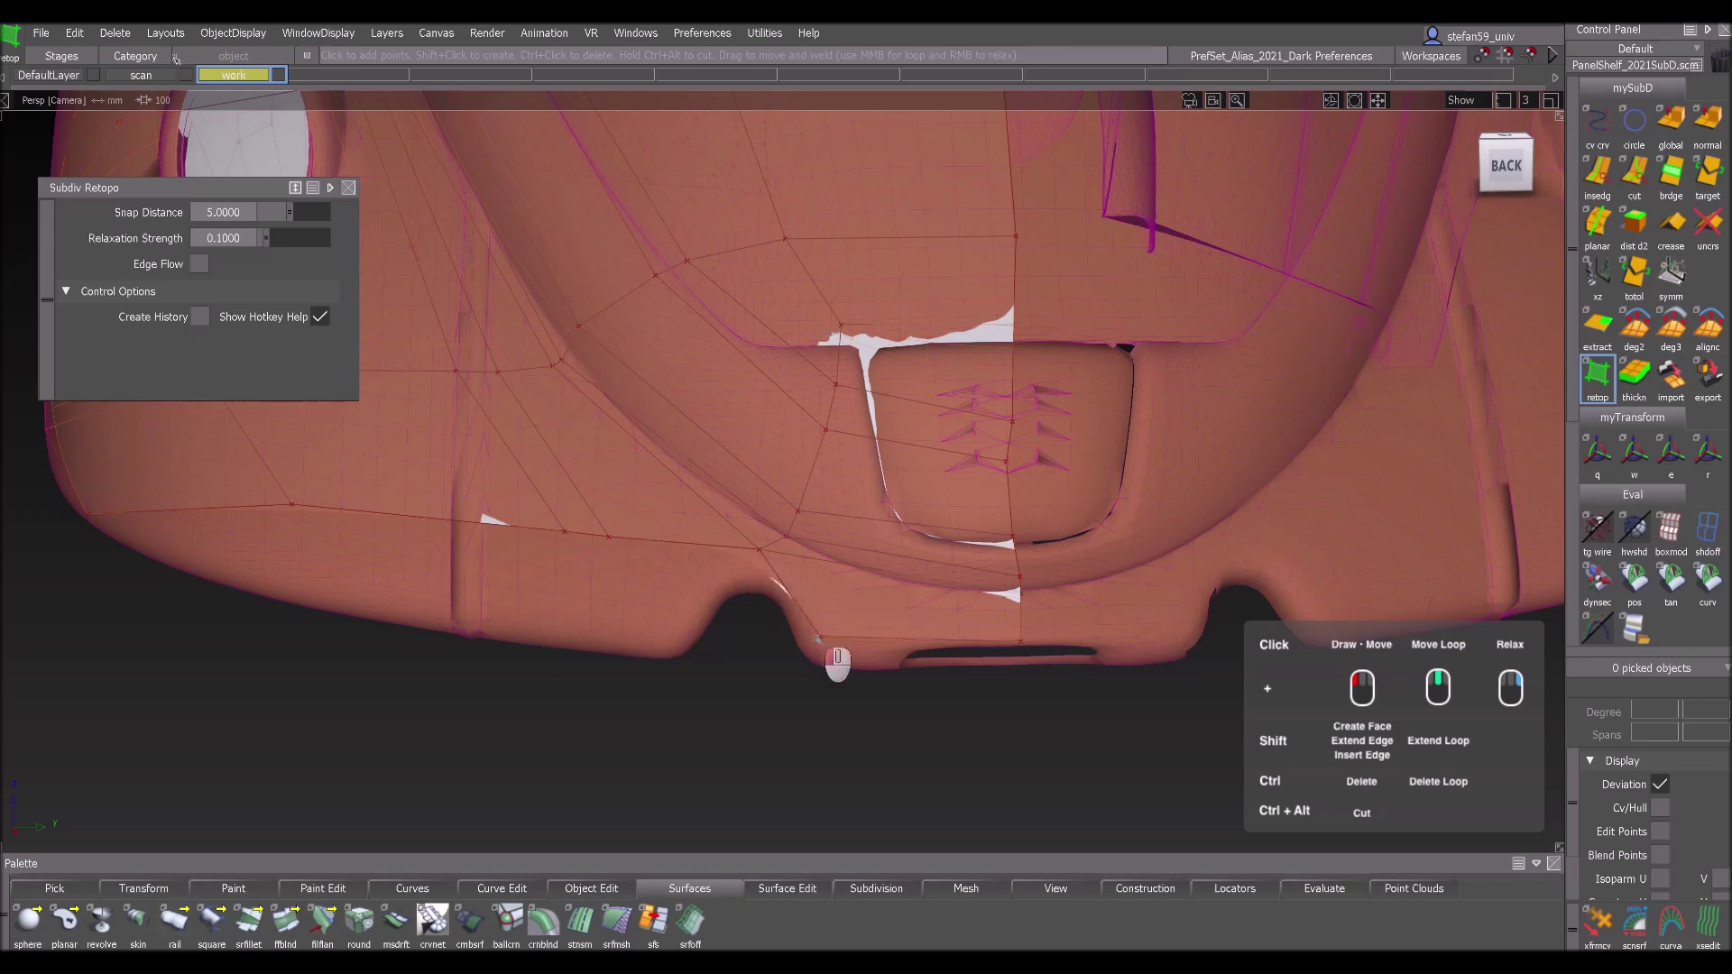
shift+middle_drag(532, 536, 553, 604)
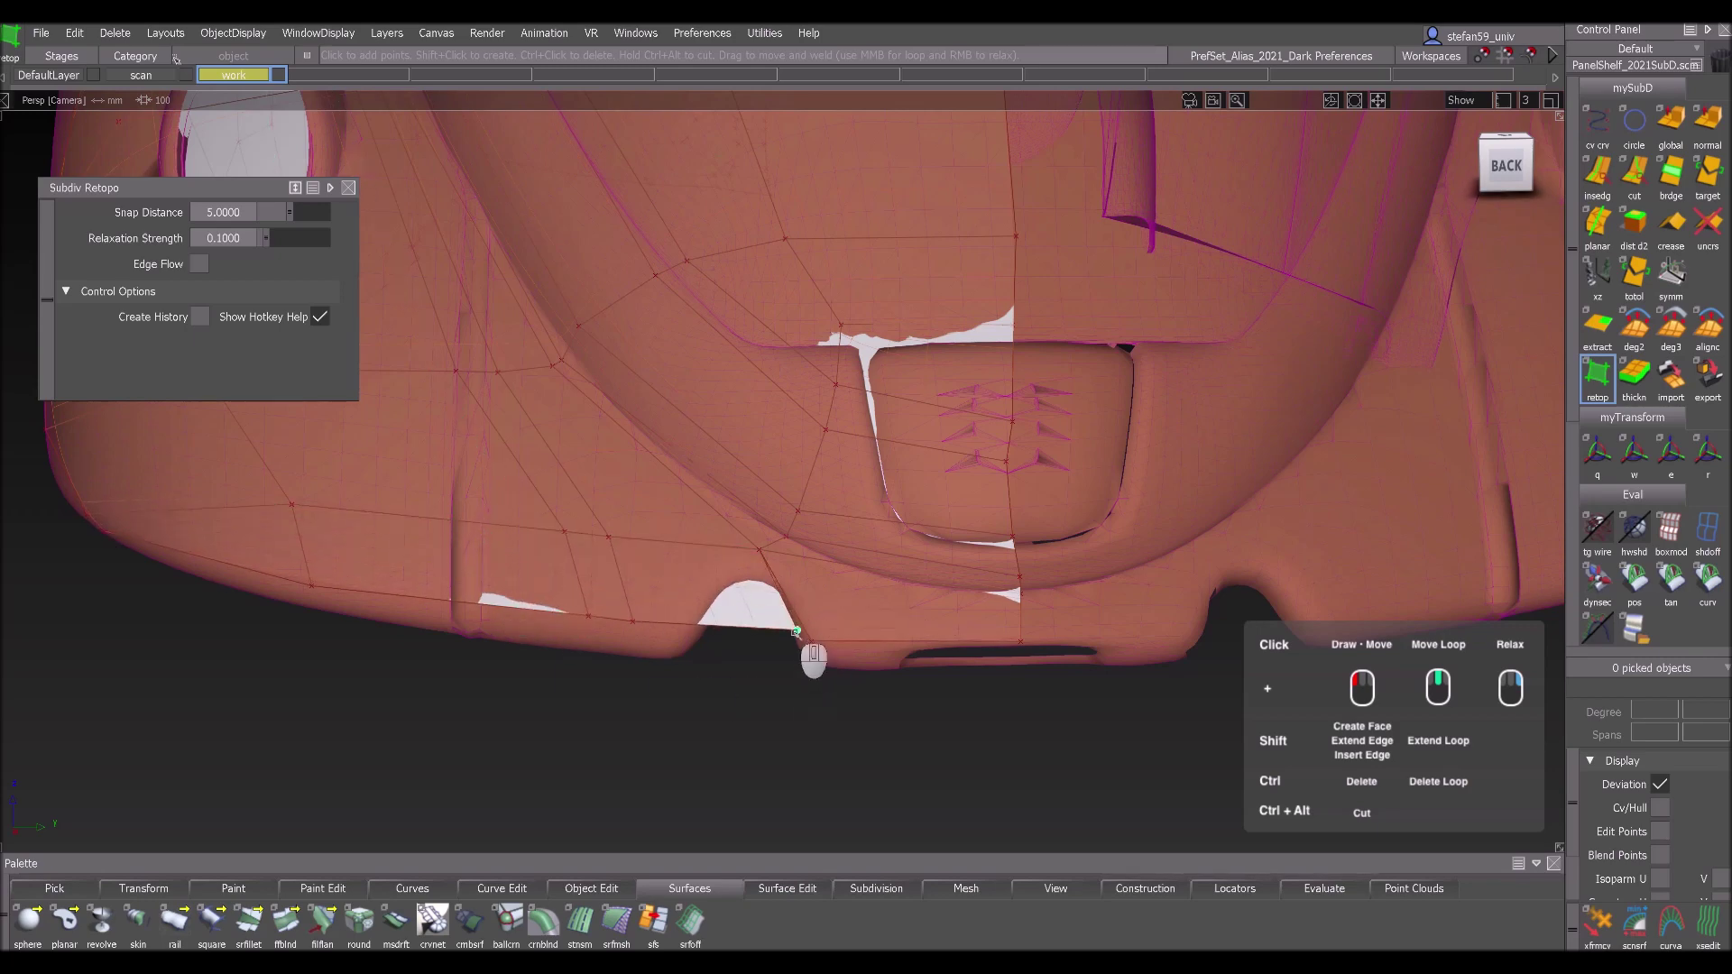
alt+shift+right_drag(812, 643, 944, 483)
alt+shift+drag(710, 564, 1023, 618)
alt+shift+drag(762, 599, 1011, 632)
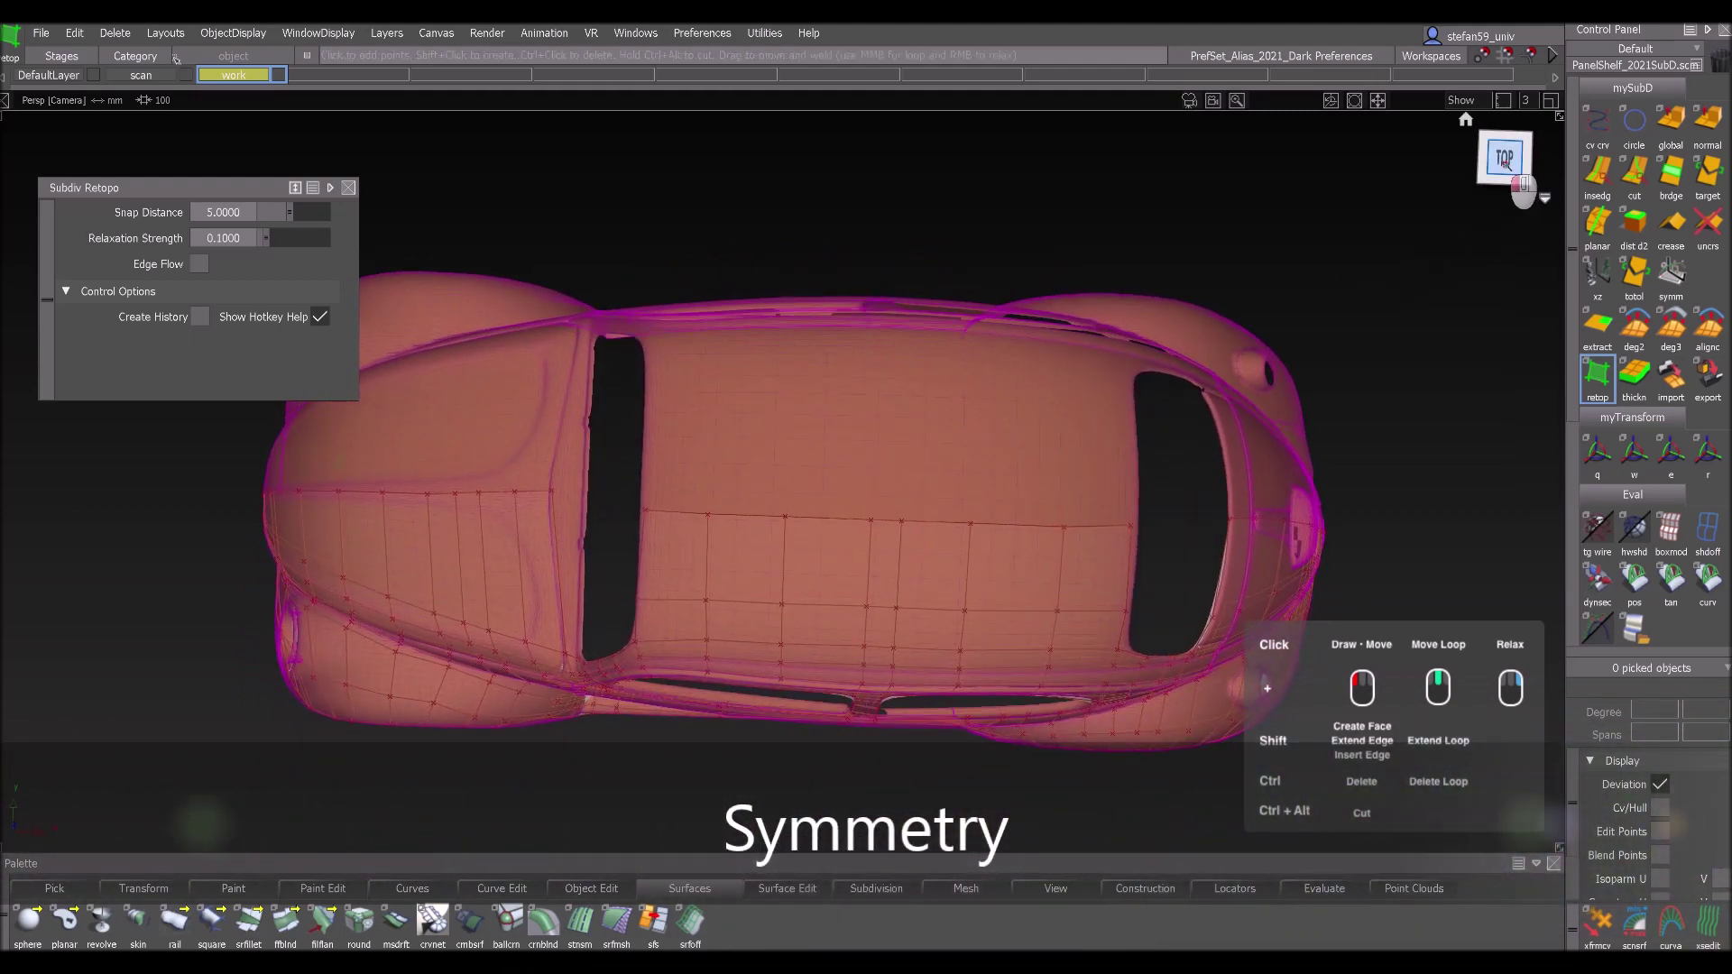
- Select all centreline CVs of the half body in the top view and move them exactly onto the symmetry axis
click(1484, 174)
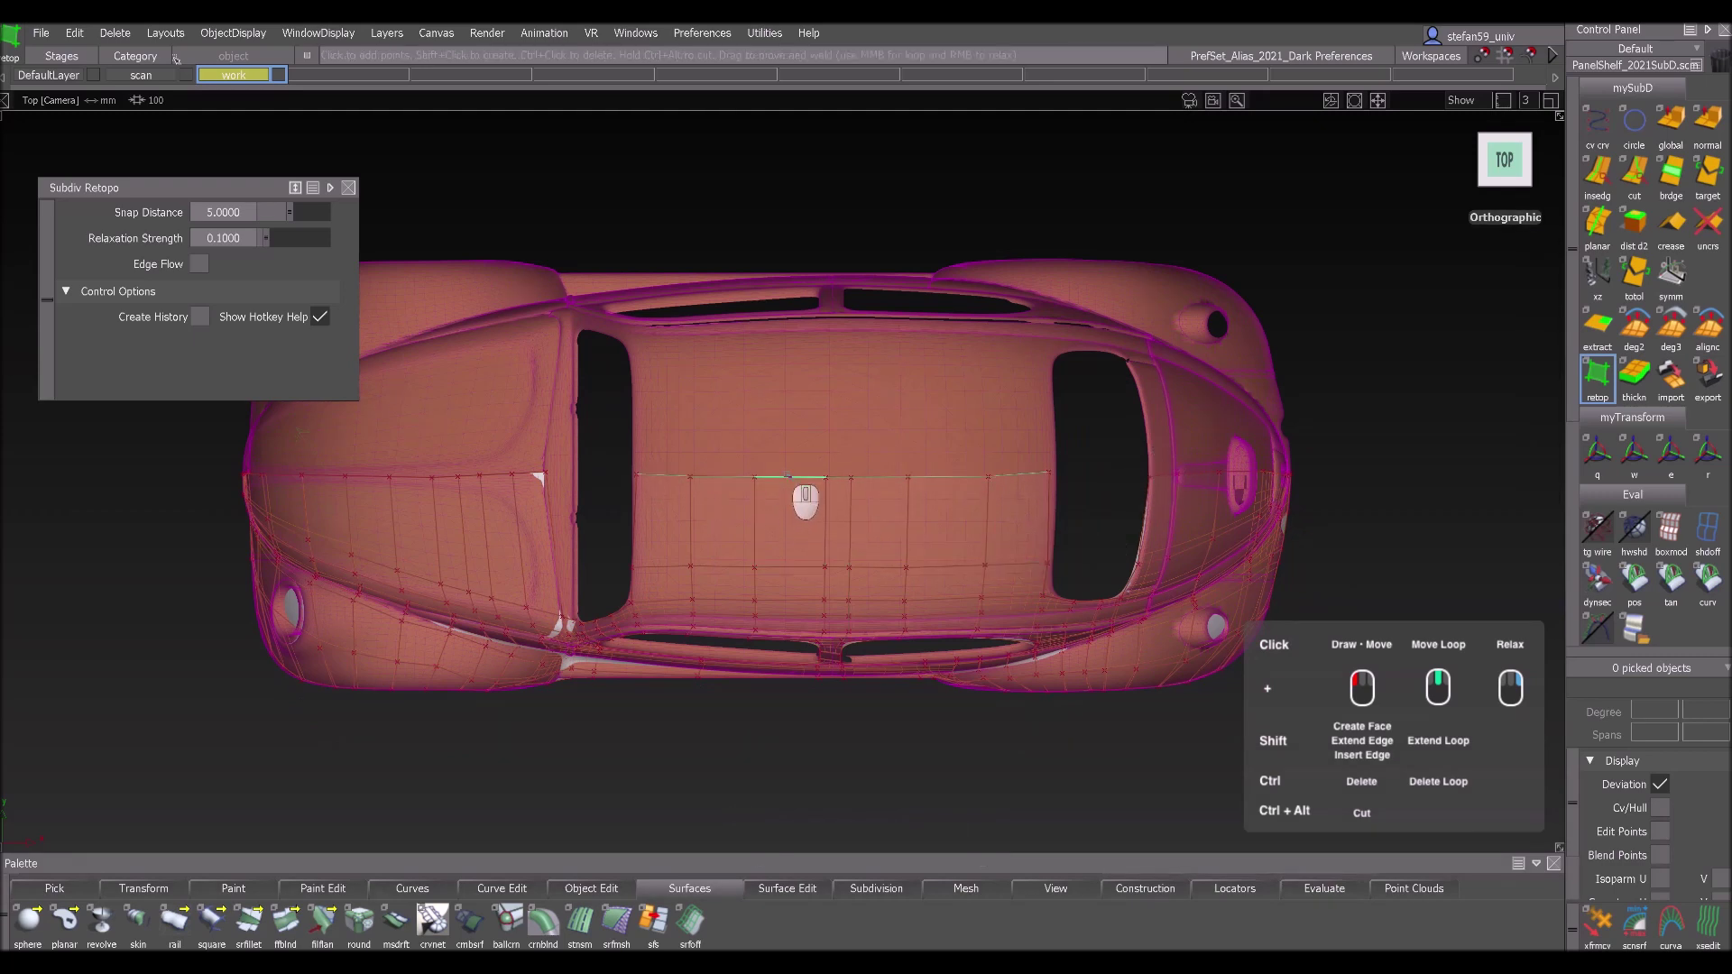
ctrl+shift+middle_drag(1061, 478, 1008, 503)
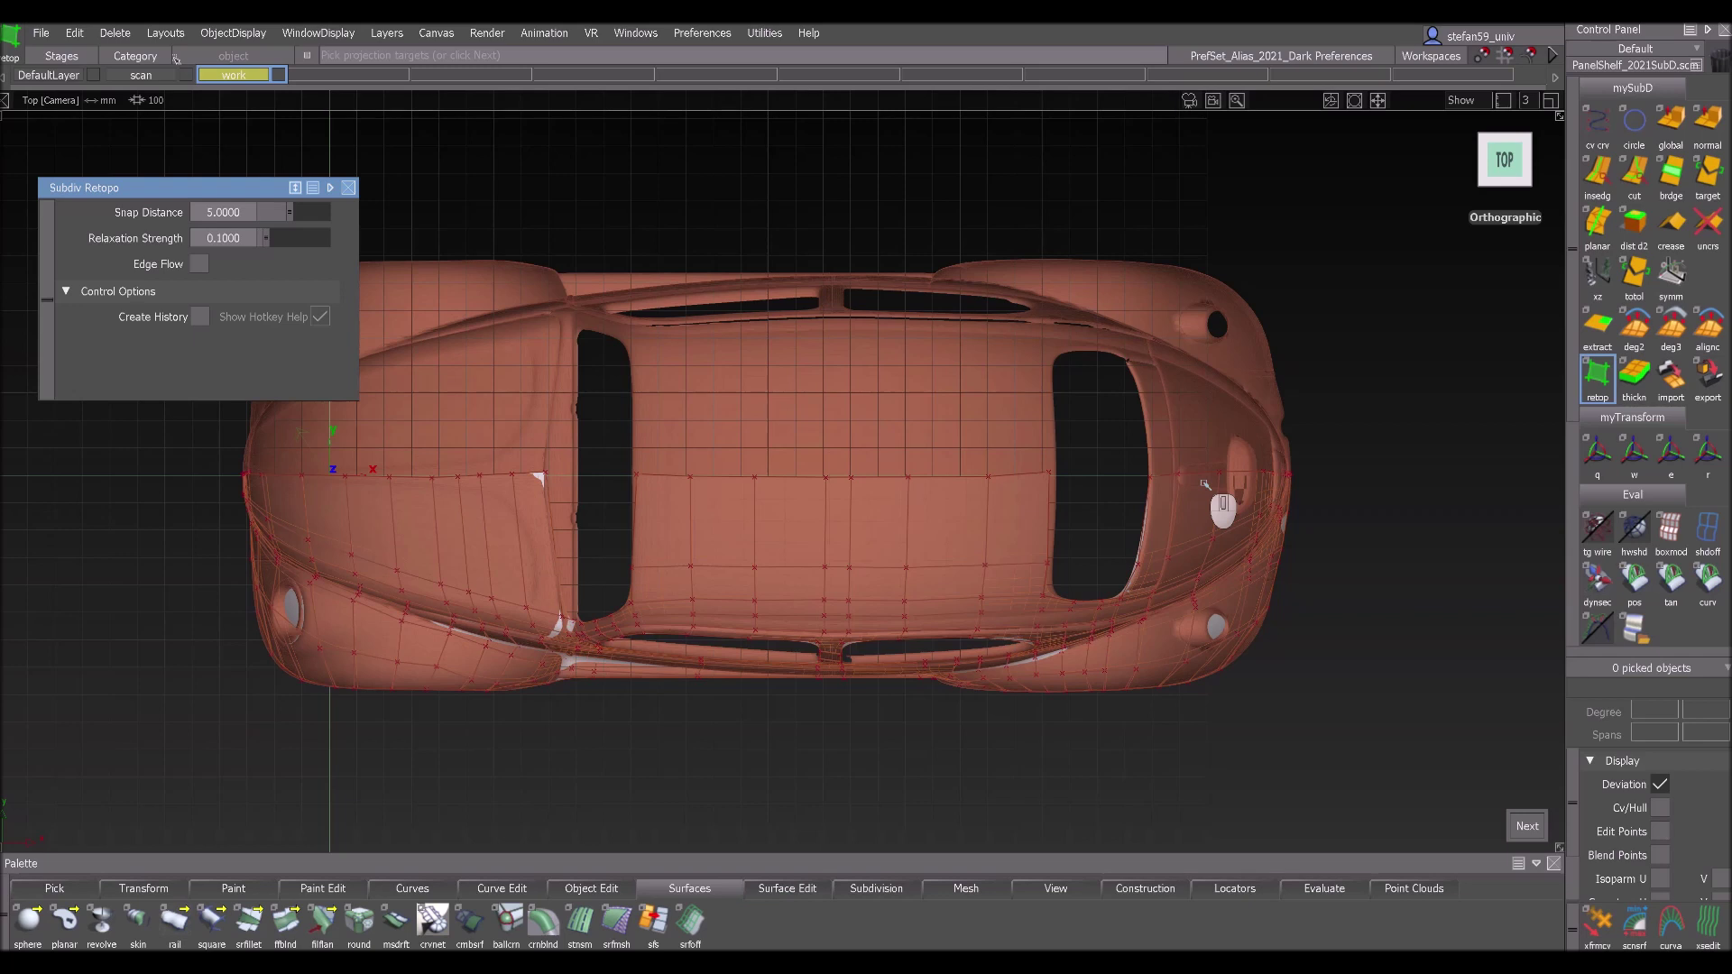
ctrl+shift+drag(1035, 455, 1082, 431)
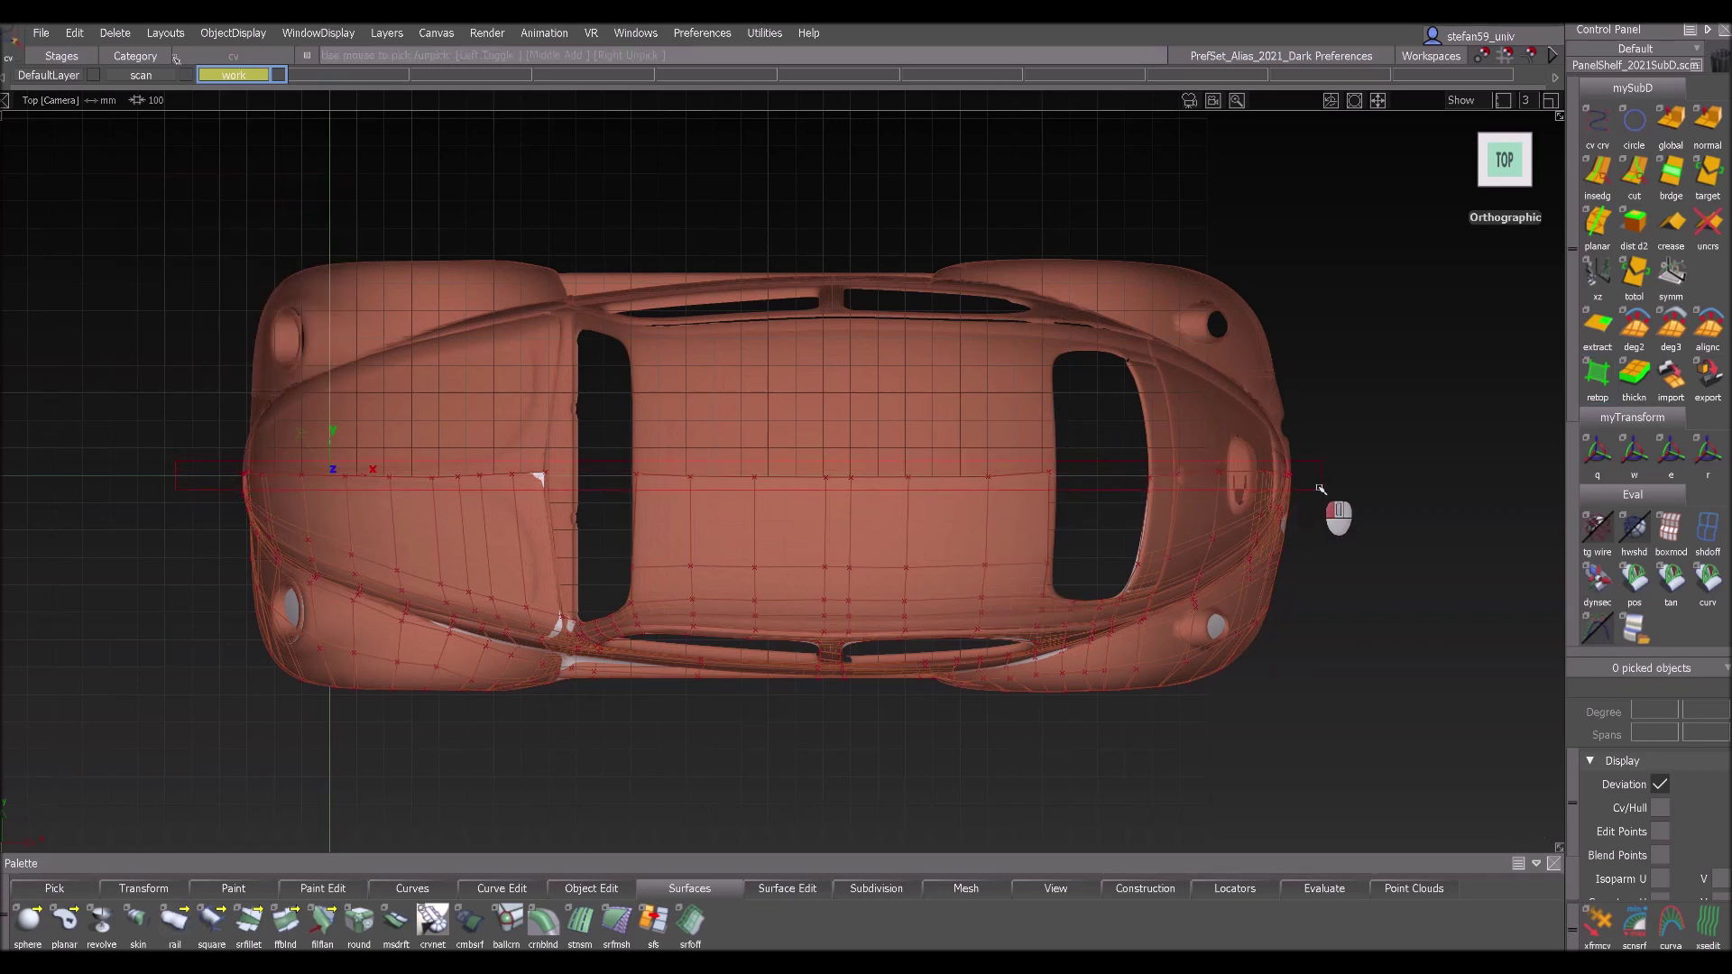
drag(1312, 480, 1295, 482)
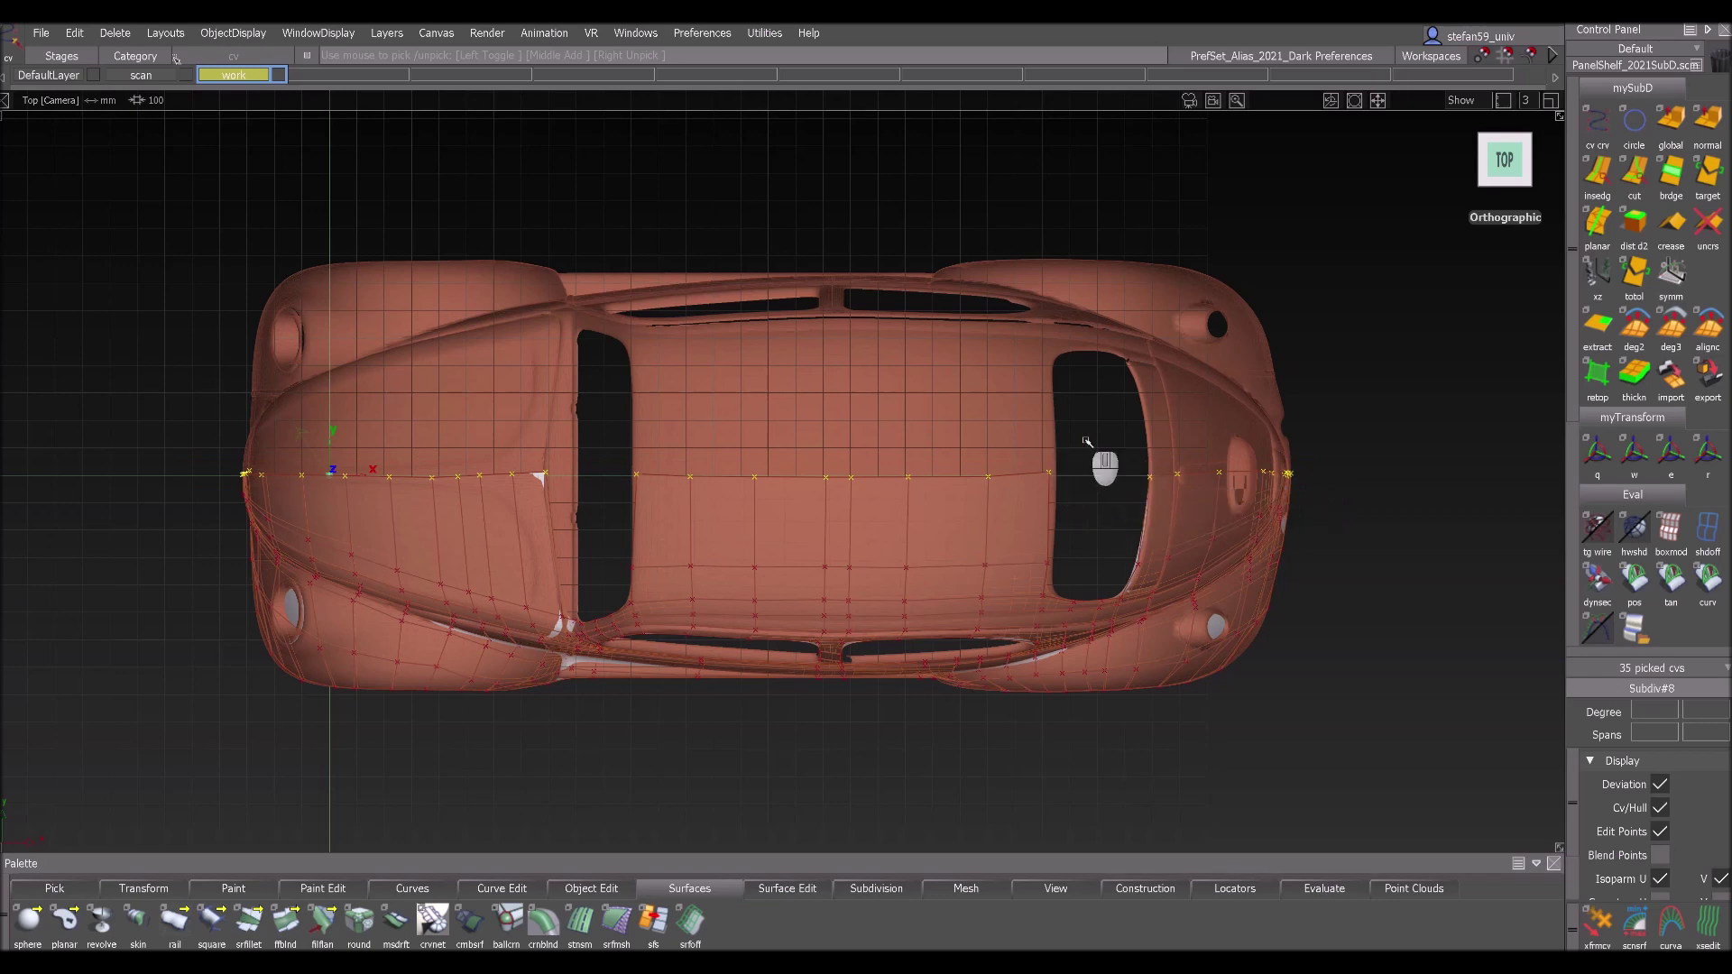
ctrl+shift+middle_drag(1086, 438, 1086, 405)
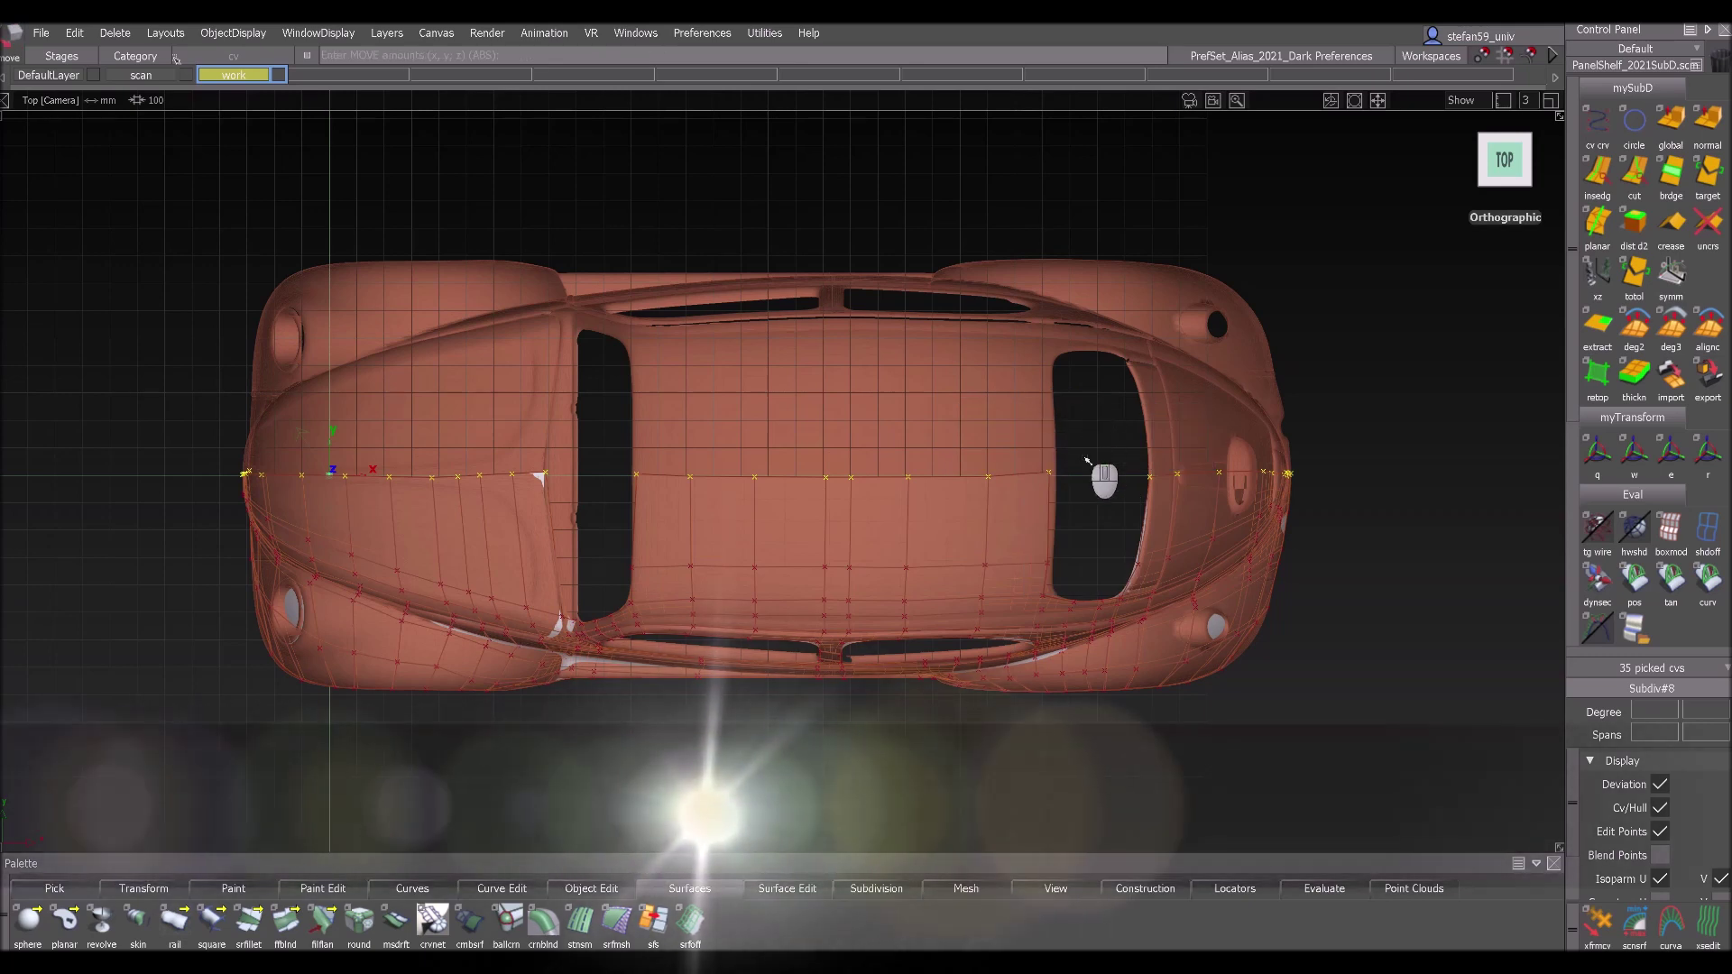
key(alt)
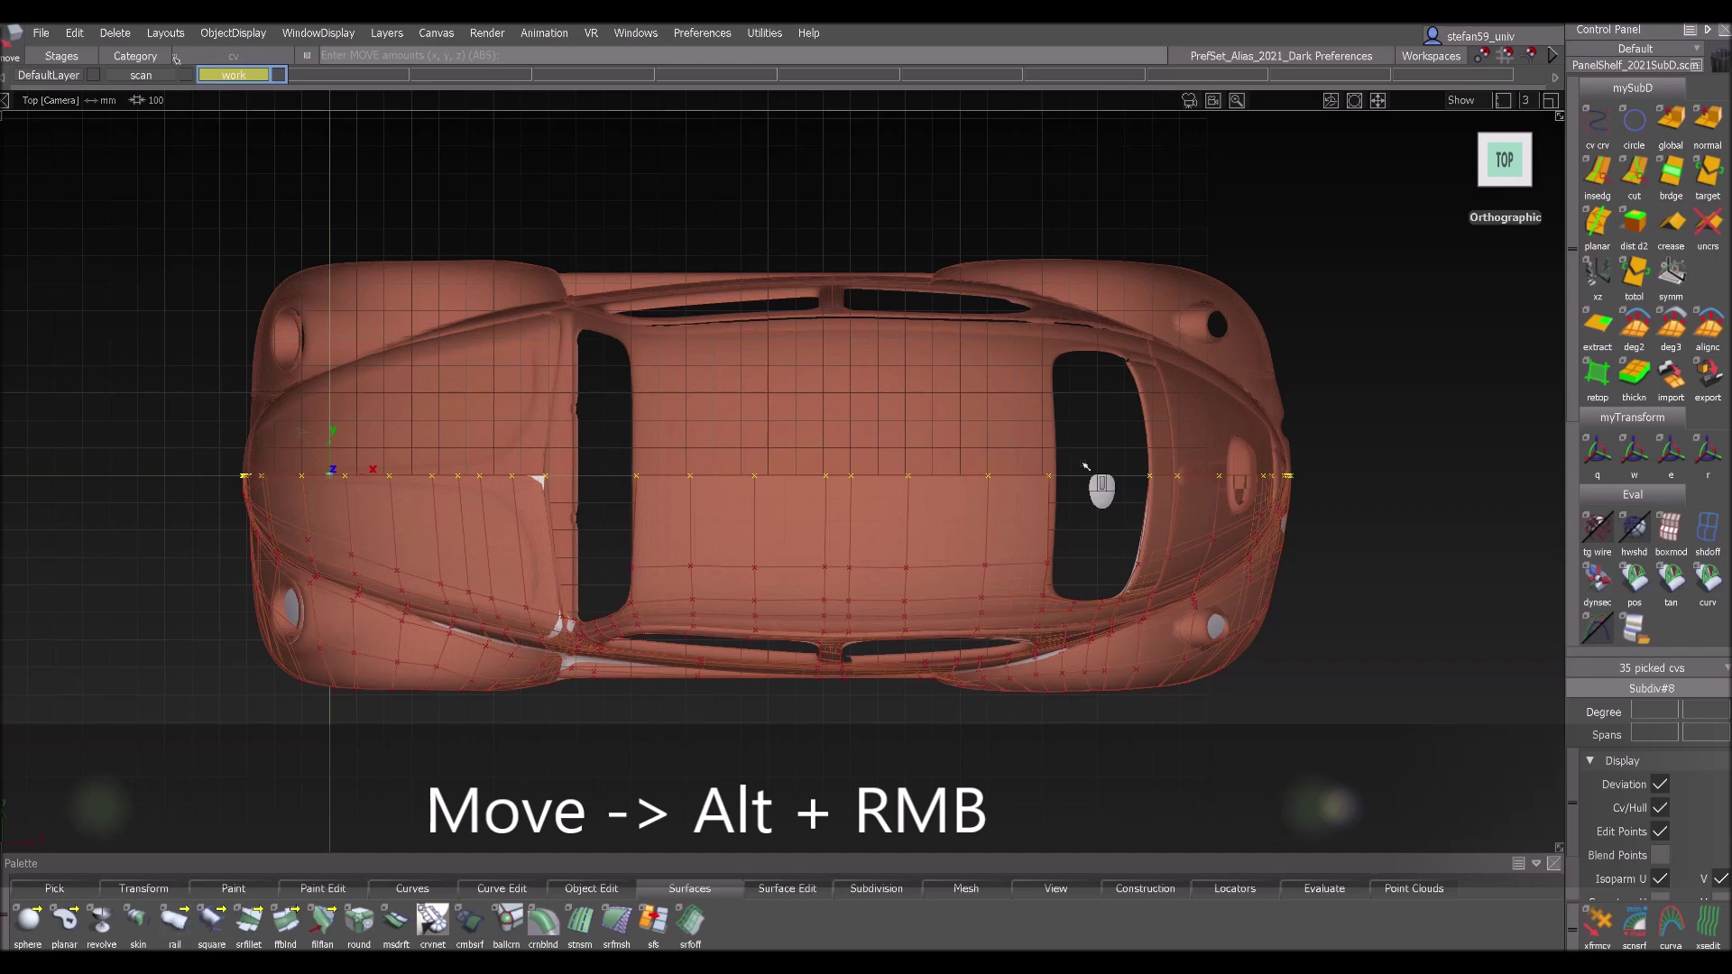
ctrl+shift+drag(1074, 551, 1068, 427)
- Hide the scan layer and duplicate the half-body subdivision mesh with Duplicate Mirror
mouse_move(991, 566)
alt+shift+mouse_down()
mouse_move(1022, 371)
mouse_move(1154, 577)
alt+shift+mouse_up()
click(184, 76)
ctrl+shift+drag(534, 276, 580, 295)
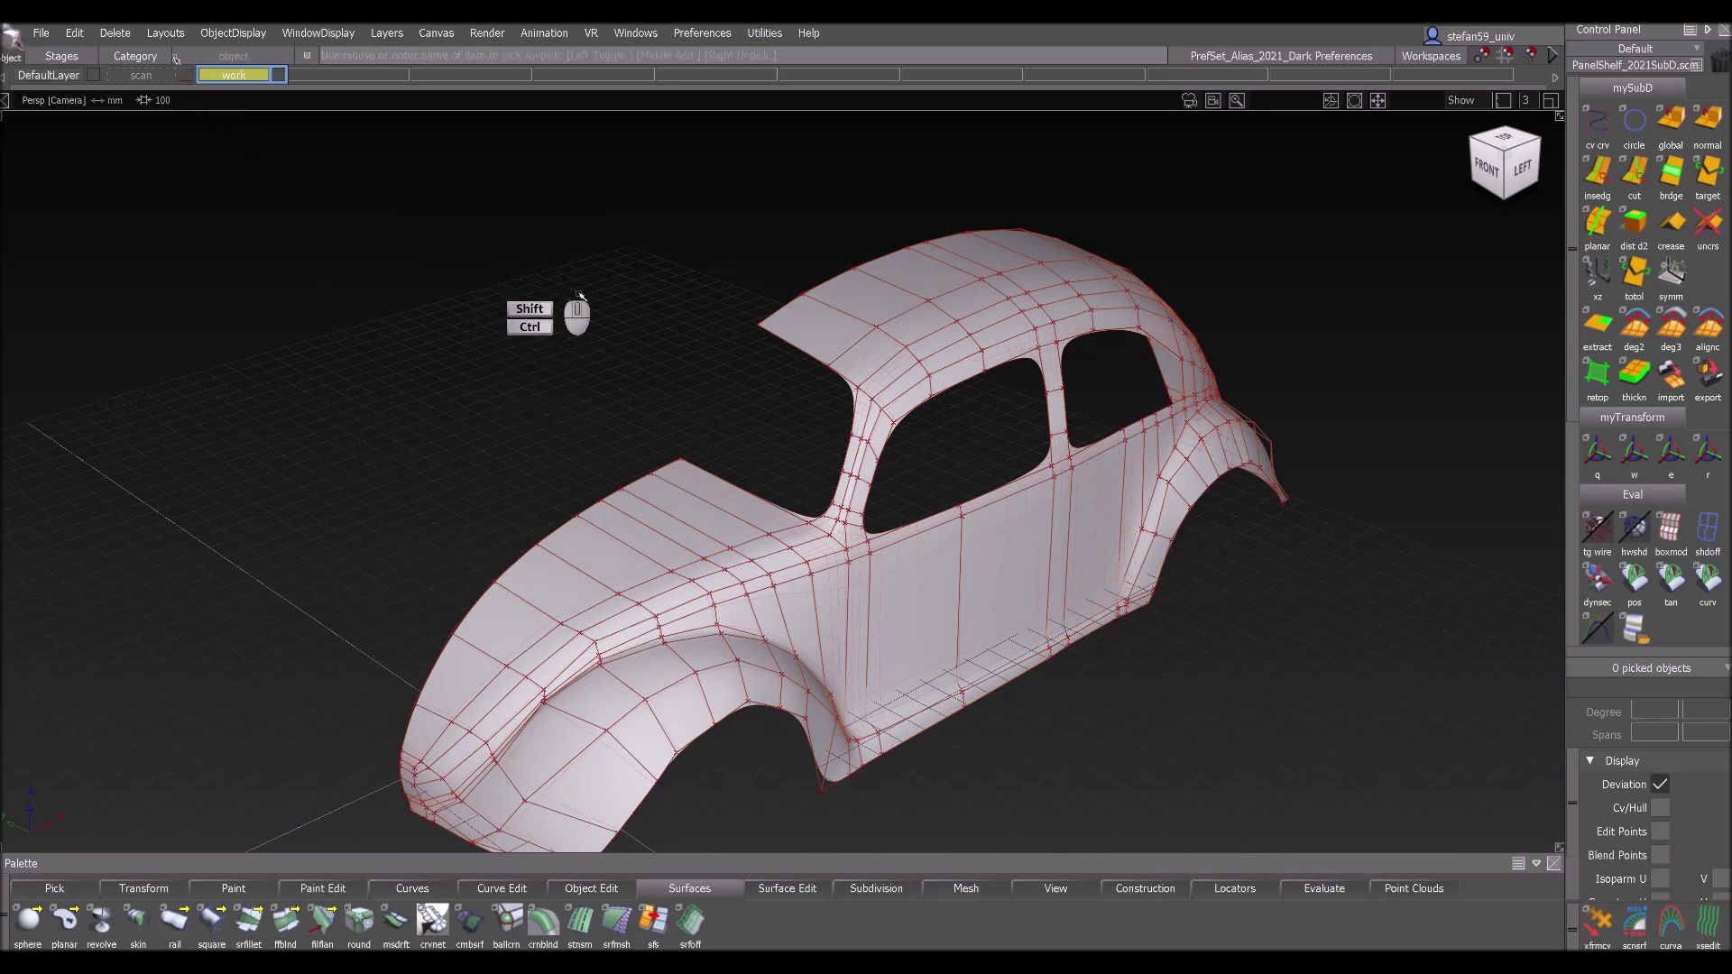
click(819, 341)
click(74, 32)
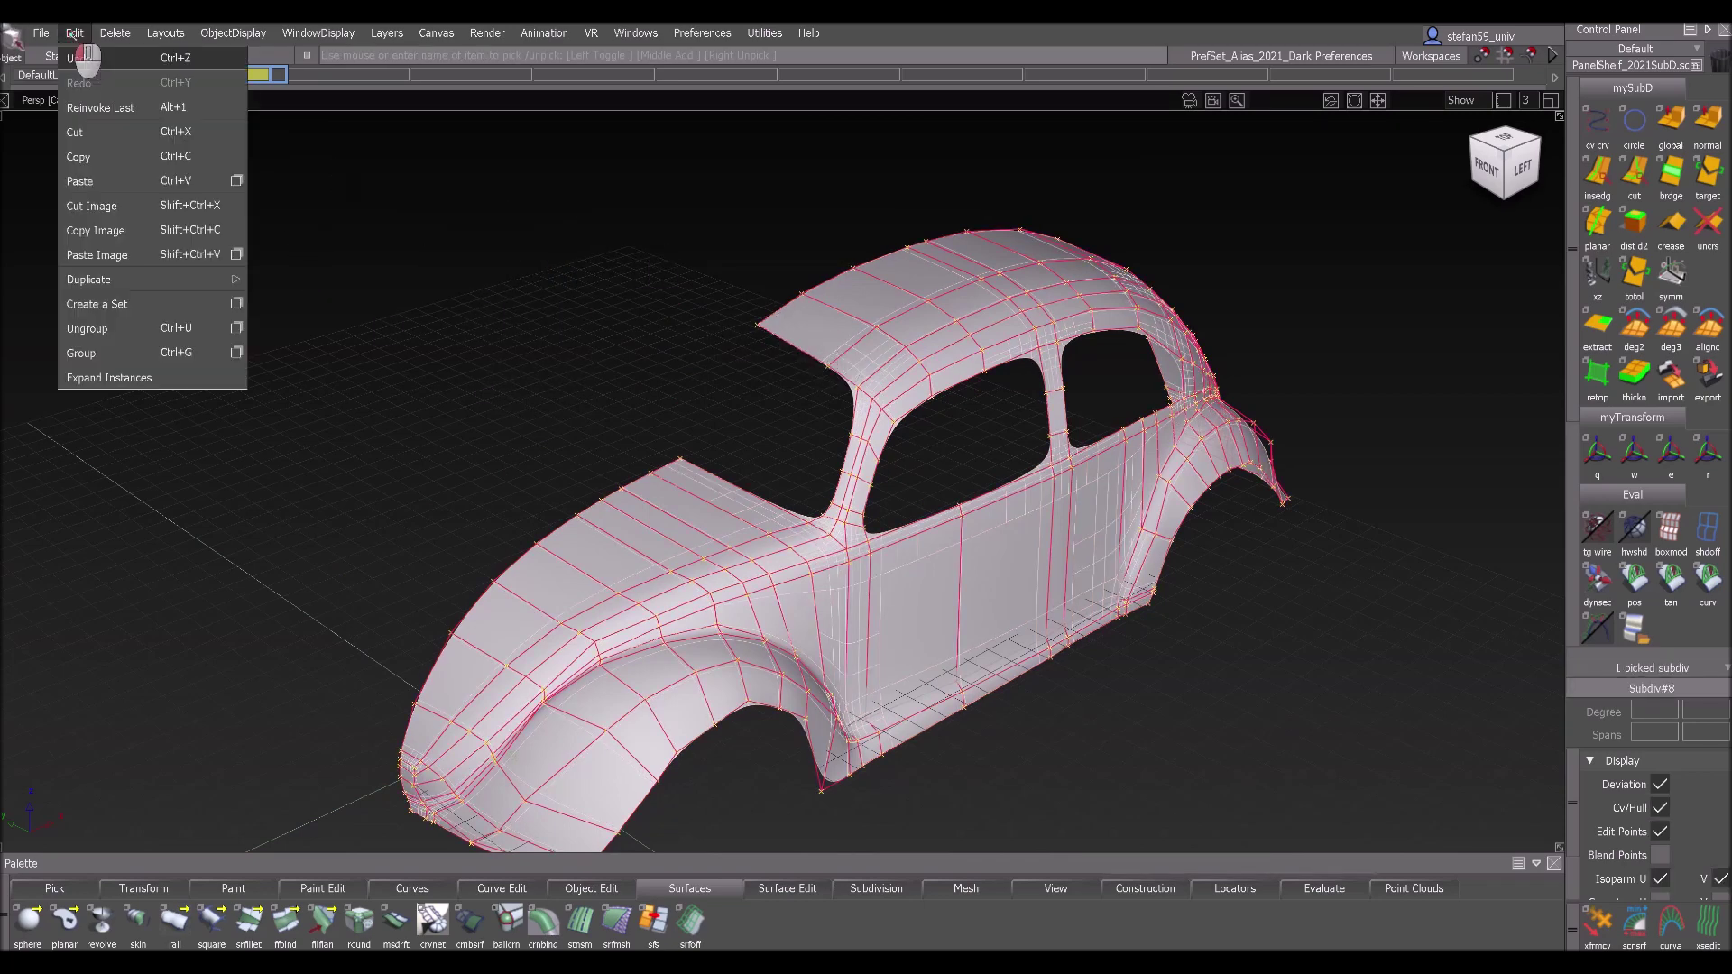
mouse_move(89, 279)
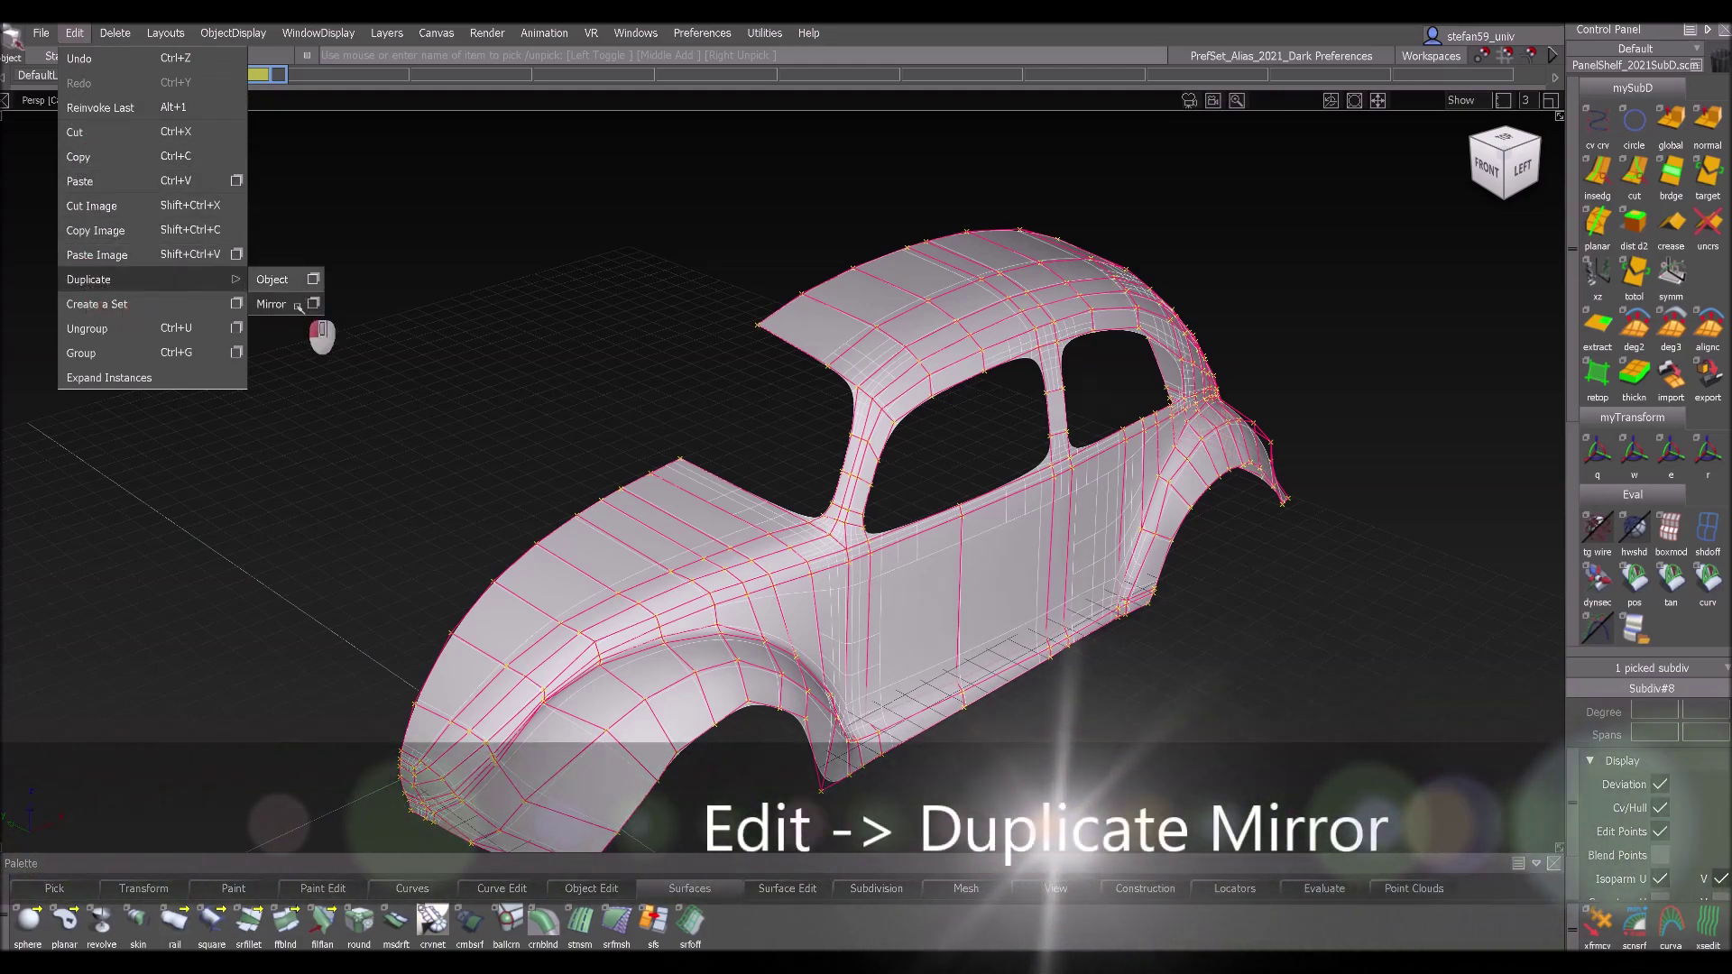
click(280, 304)
mouse_move(301, 333)
alt+shift+mouse_down()
mouse_move(646, 383)
mouse_move(479, 425)
mouse_move(479, 272)
alt+shift+mouse_up()
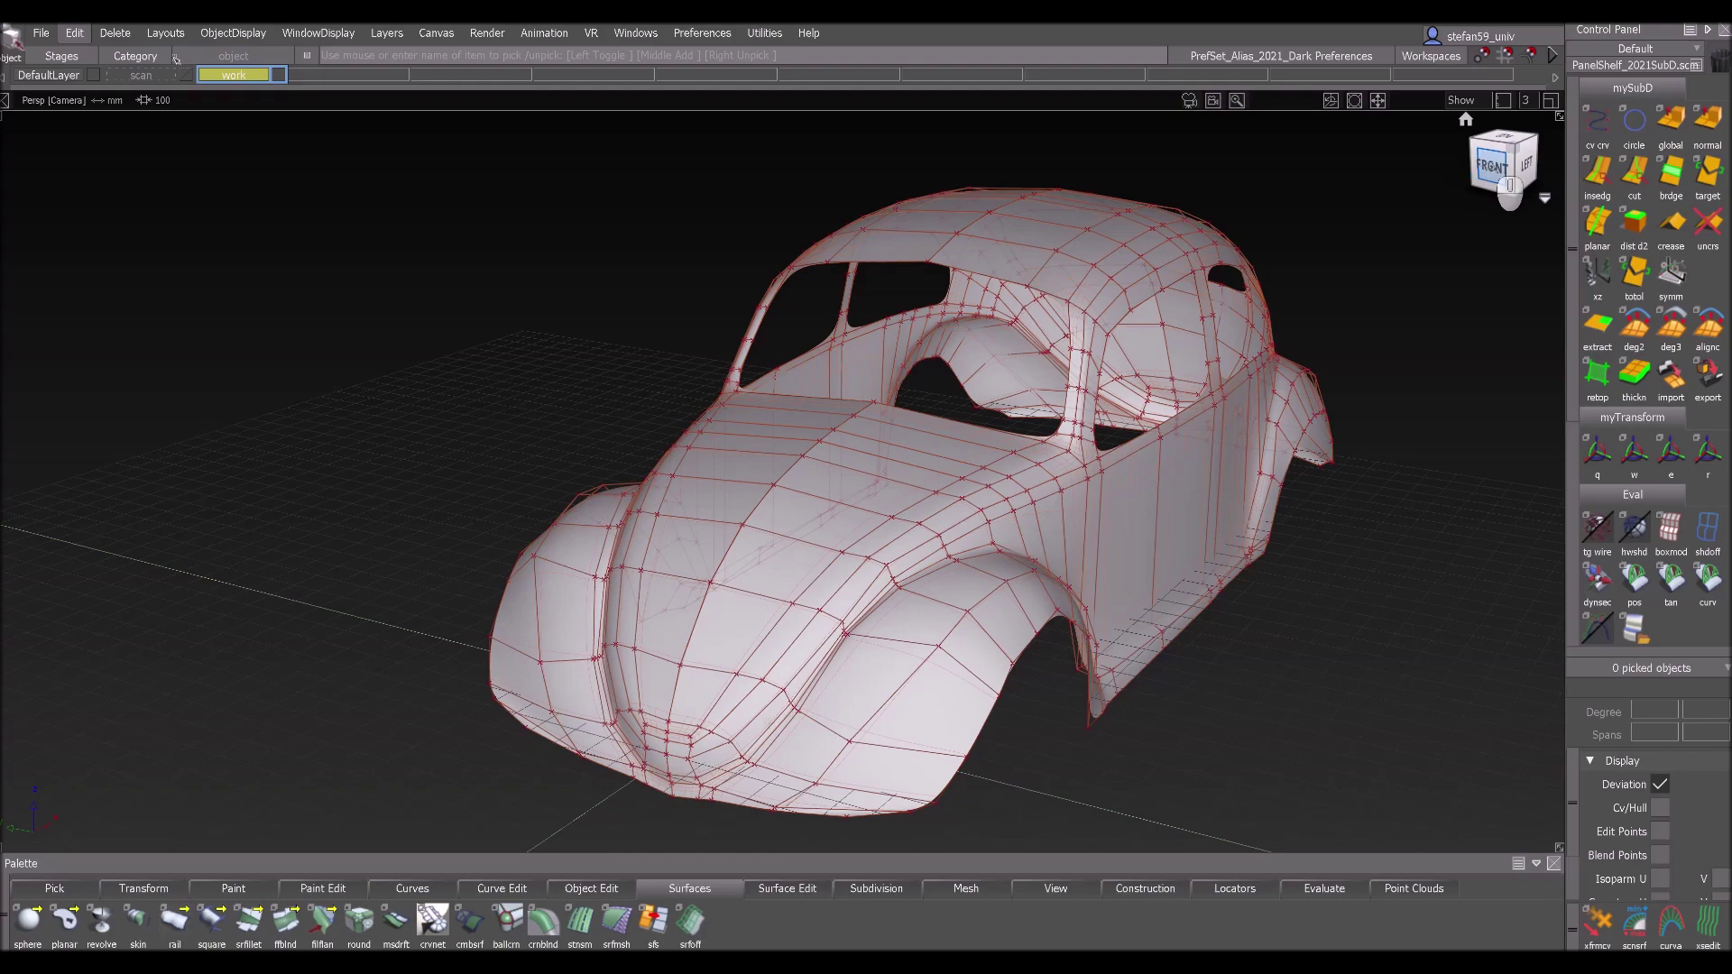
- Select the CVs along the body's centreline in the front view and join the two halves with Weld to Tolerance
click(1493, 167)
alt+shift+middle_drag(1226, 237, 981, 404)
alt+shift+right_drag(980, 404, 1054, 386)
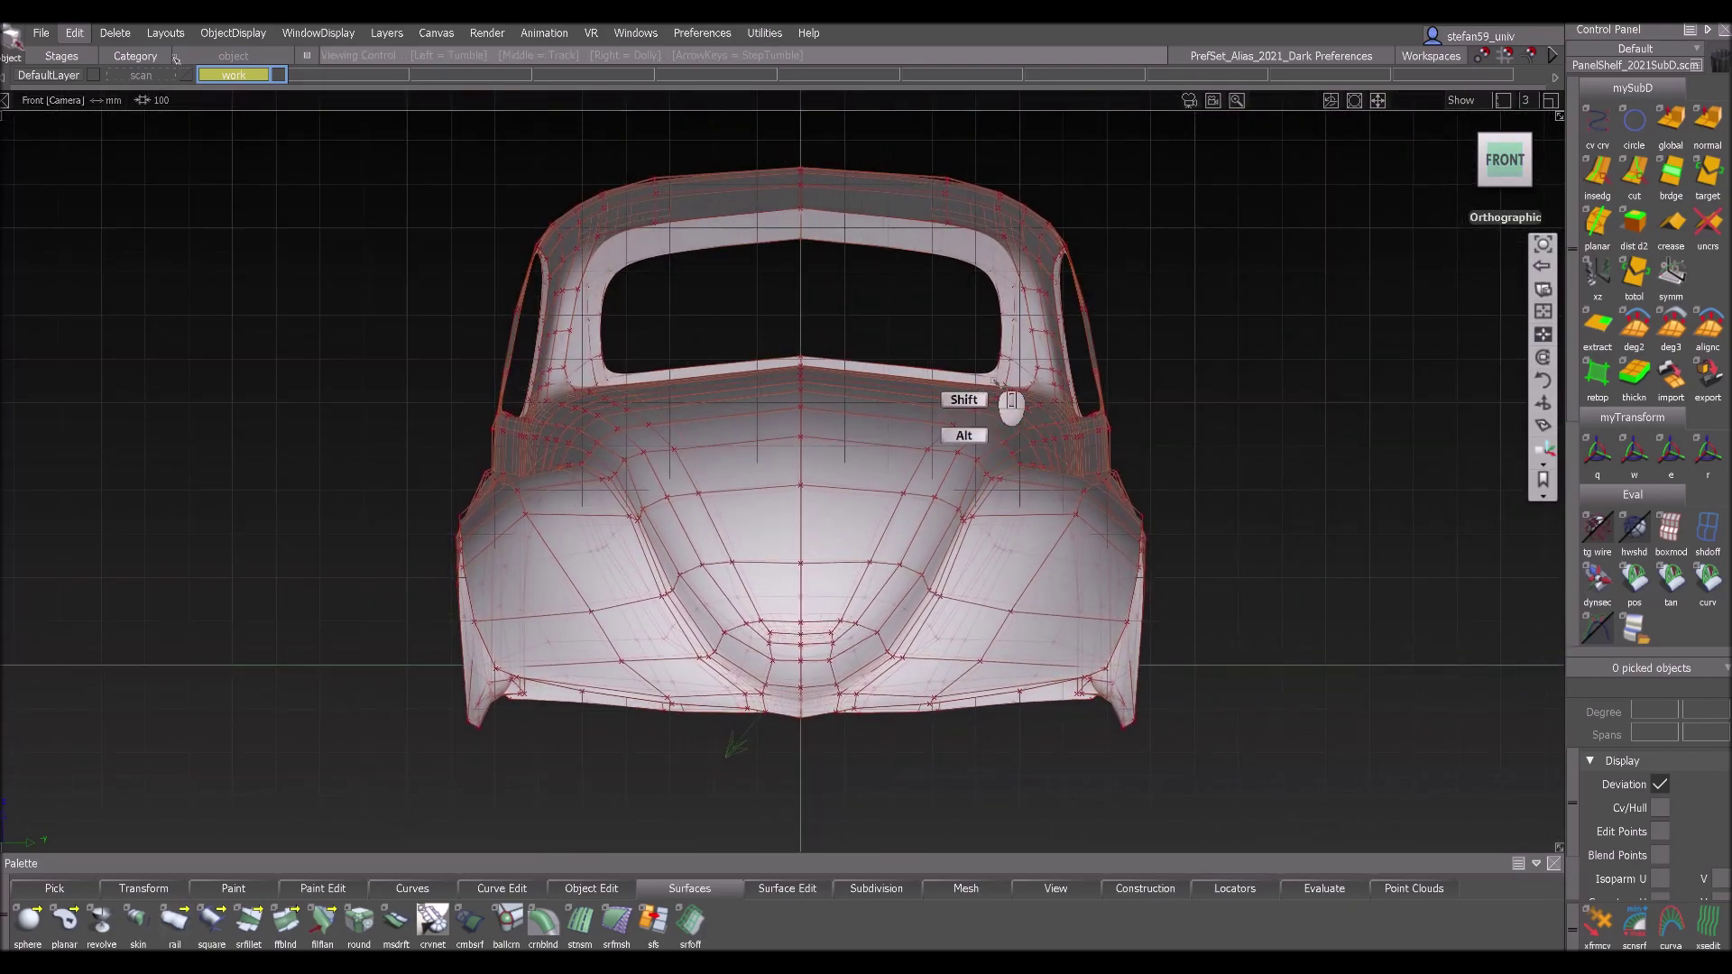
ctrl+shift+drag(851, 278, 905, 252)
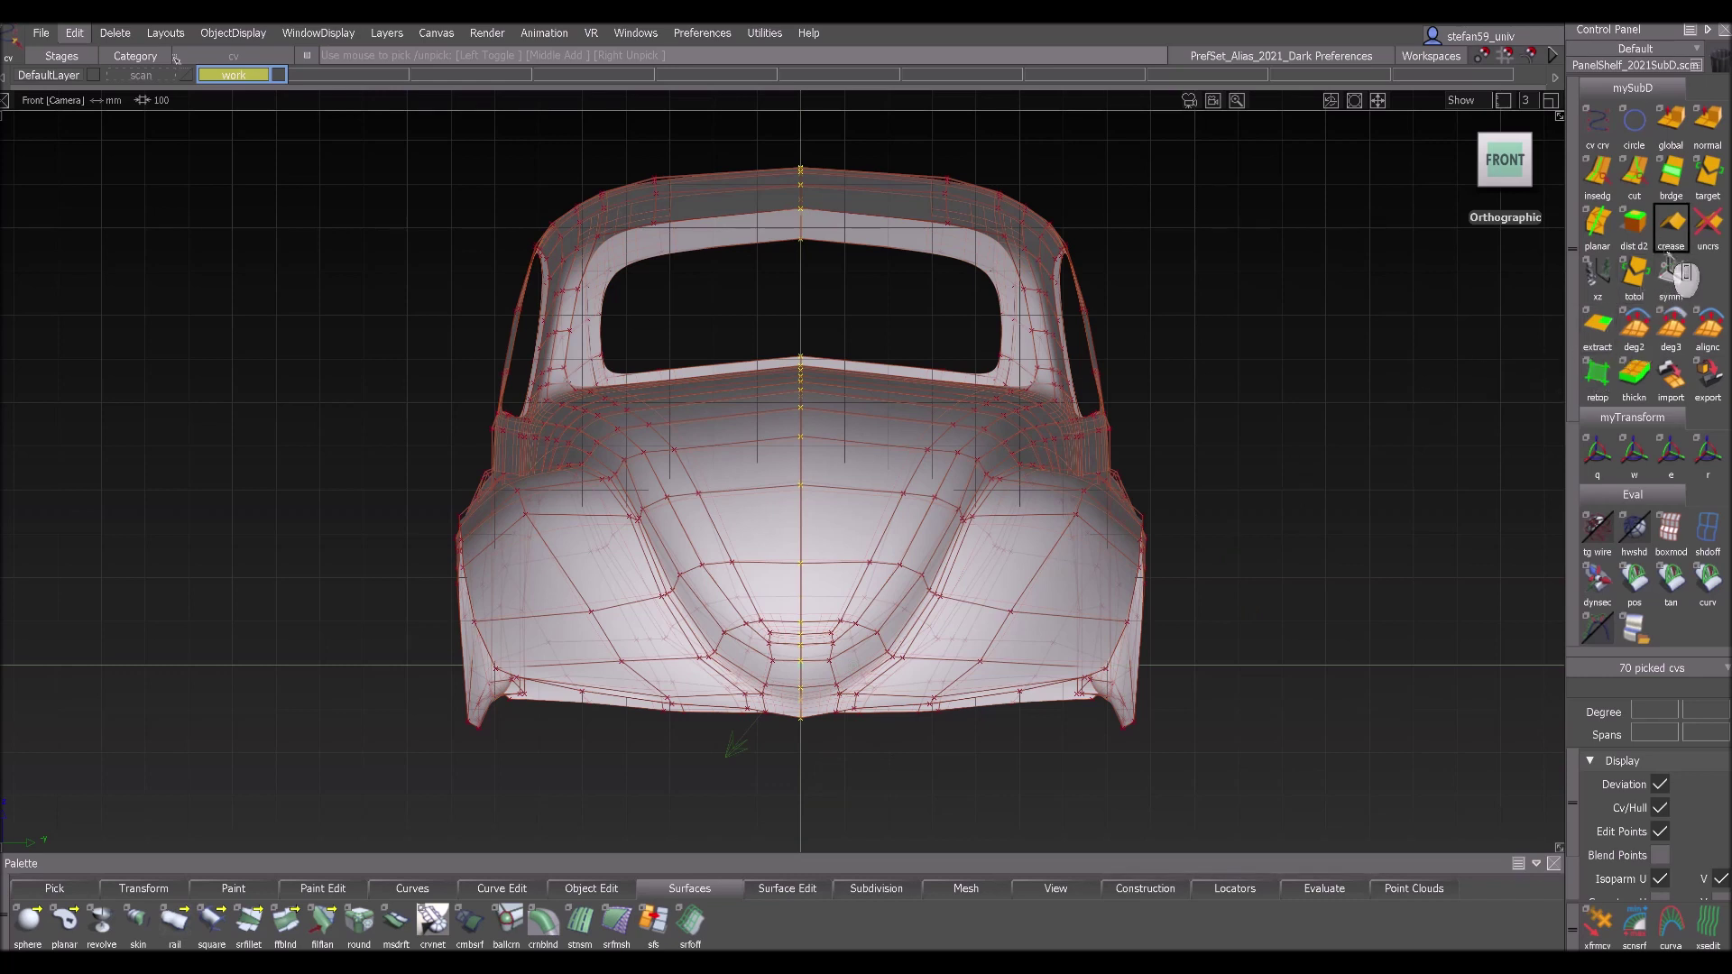
click(1638, 278)
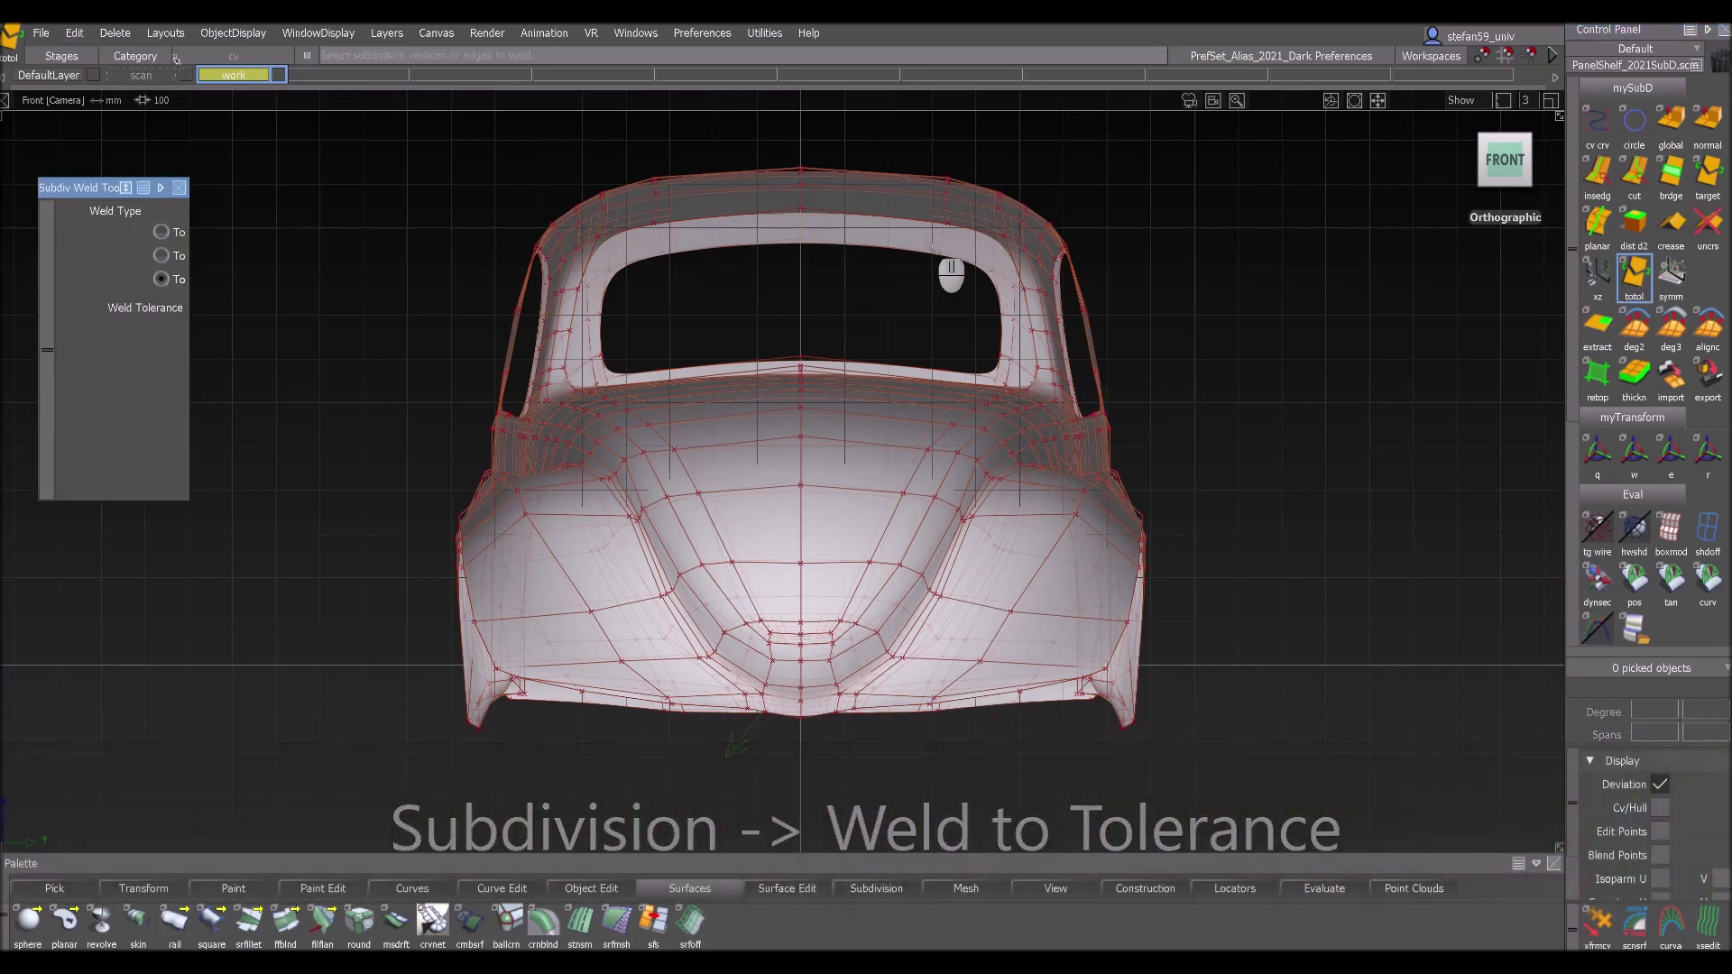
alt+shift+drag(872, 362, 1308, 212)
alt+shift+drag(1147, 372, 1177, 371)
- Delete the centre edge loop running along the roof and check the smooth shaded body
ctrl+shift+drag(1021, 310, 1006, 426)
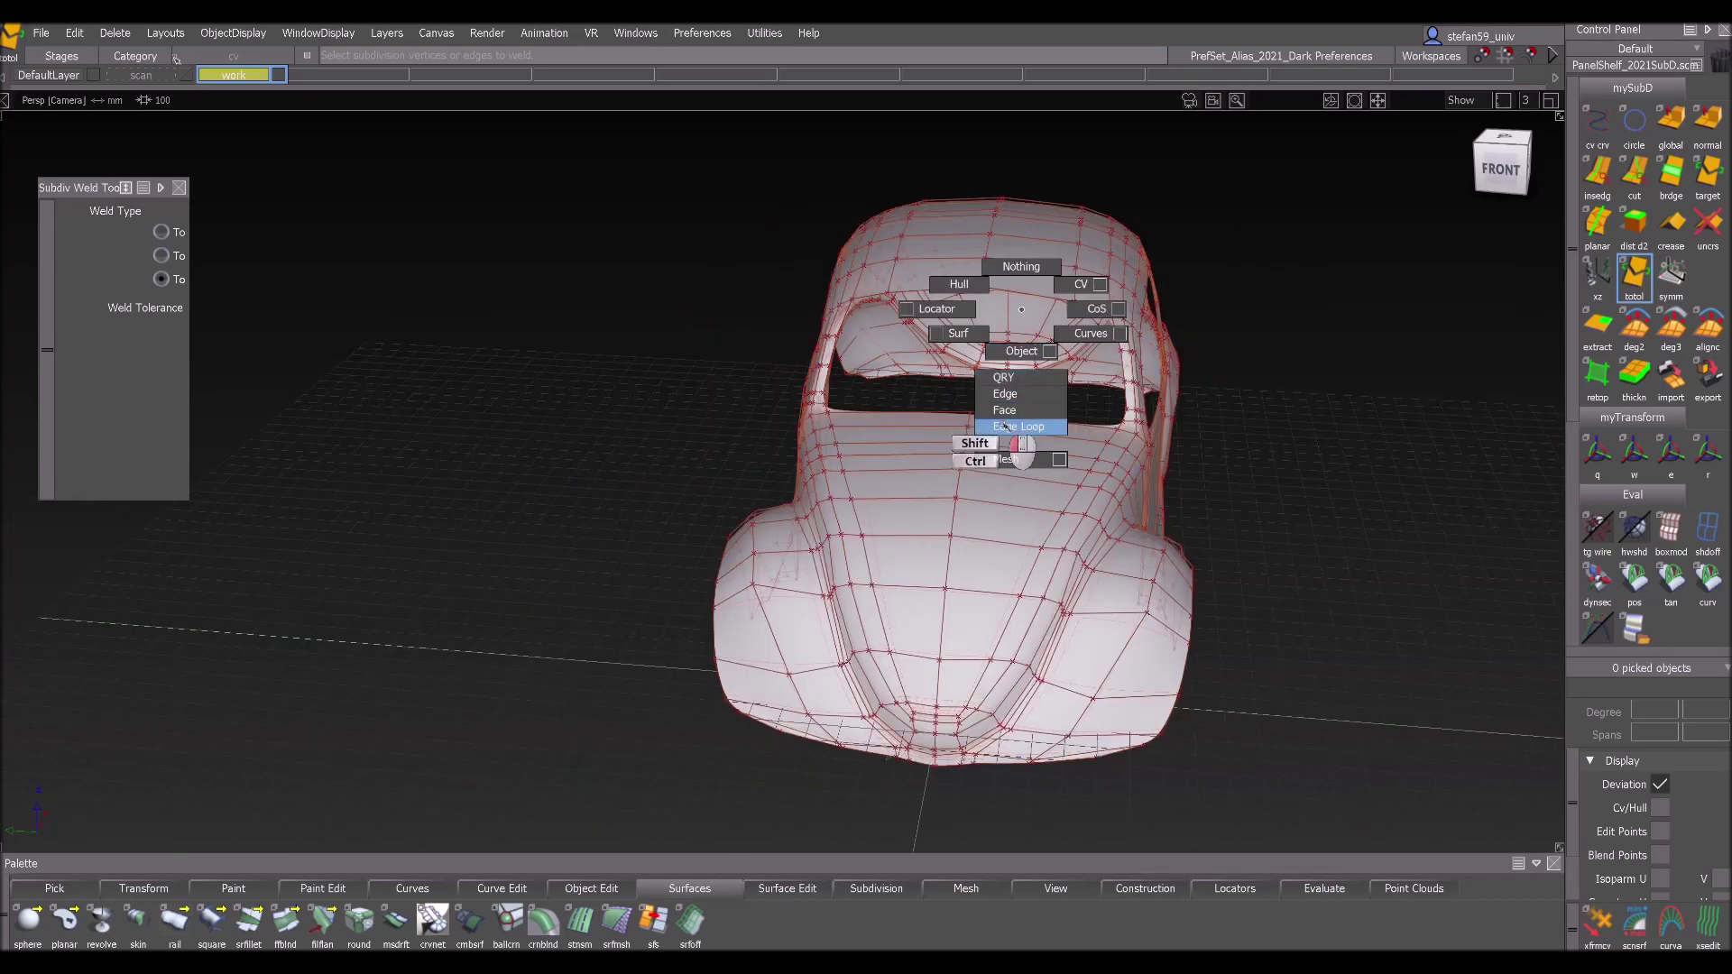
click(985, 276)
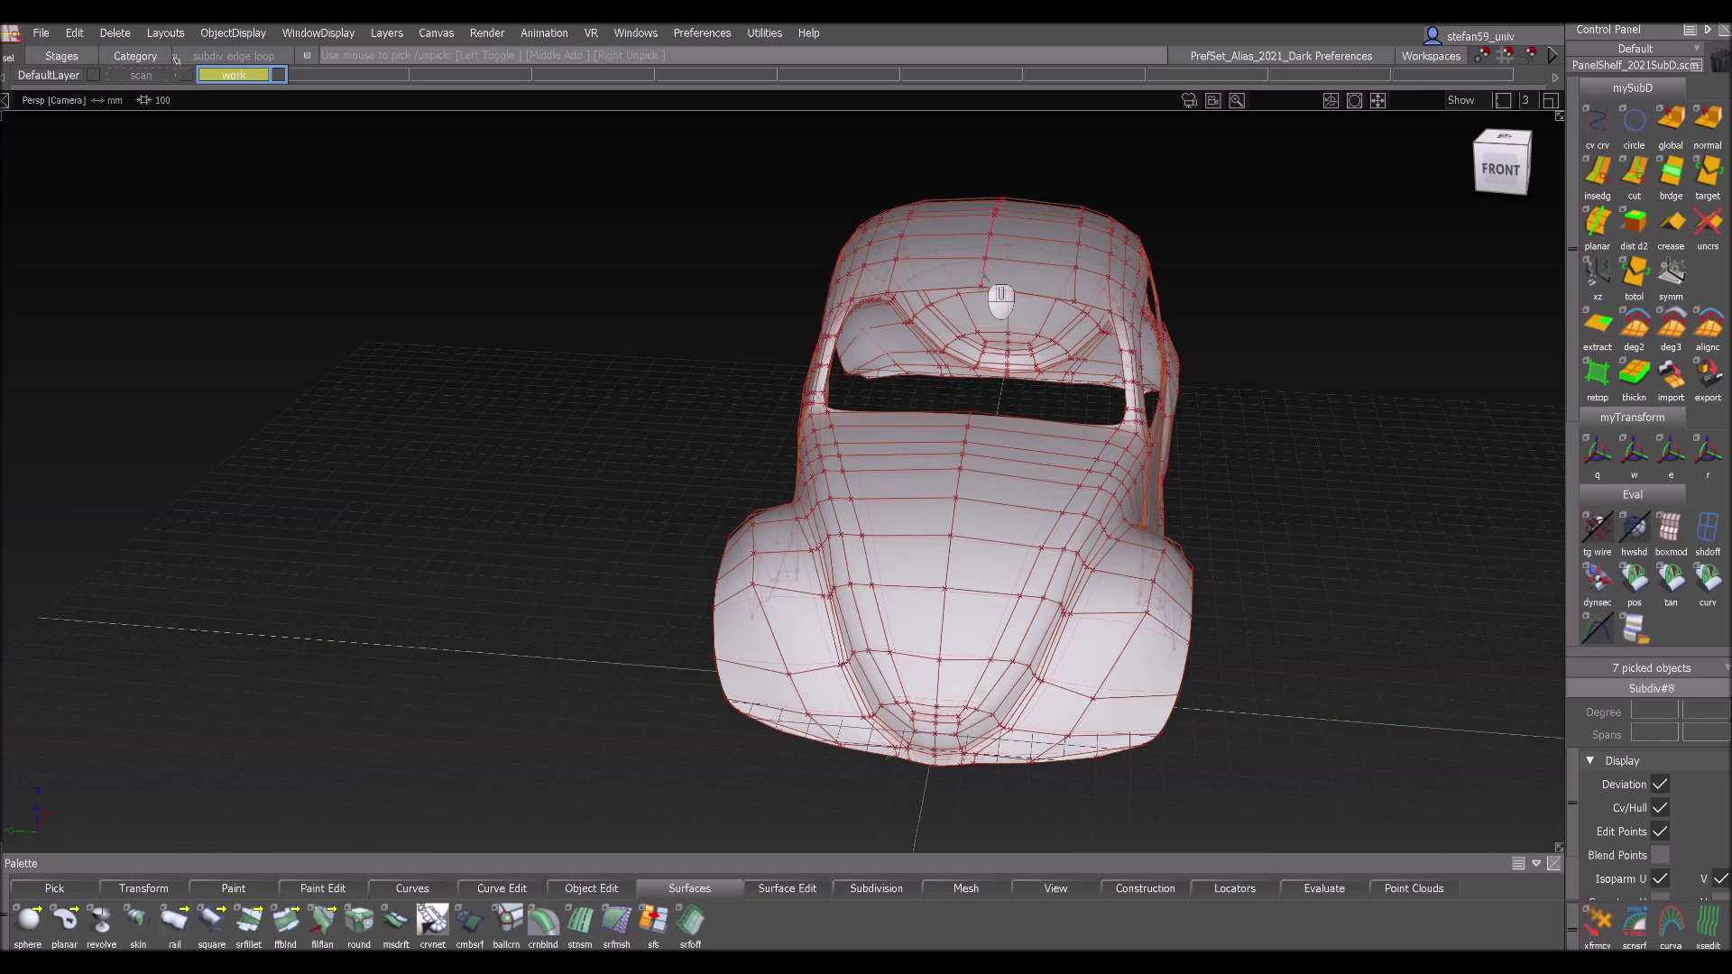
key(Delete)
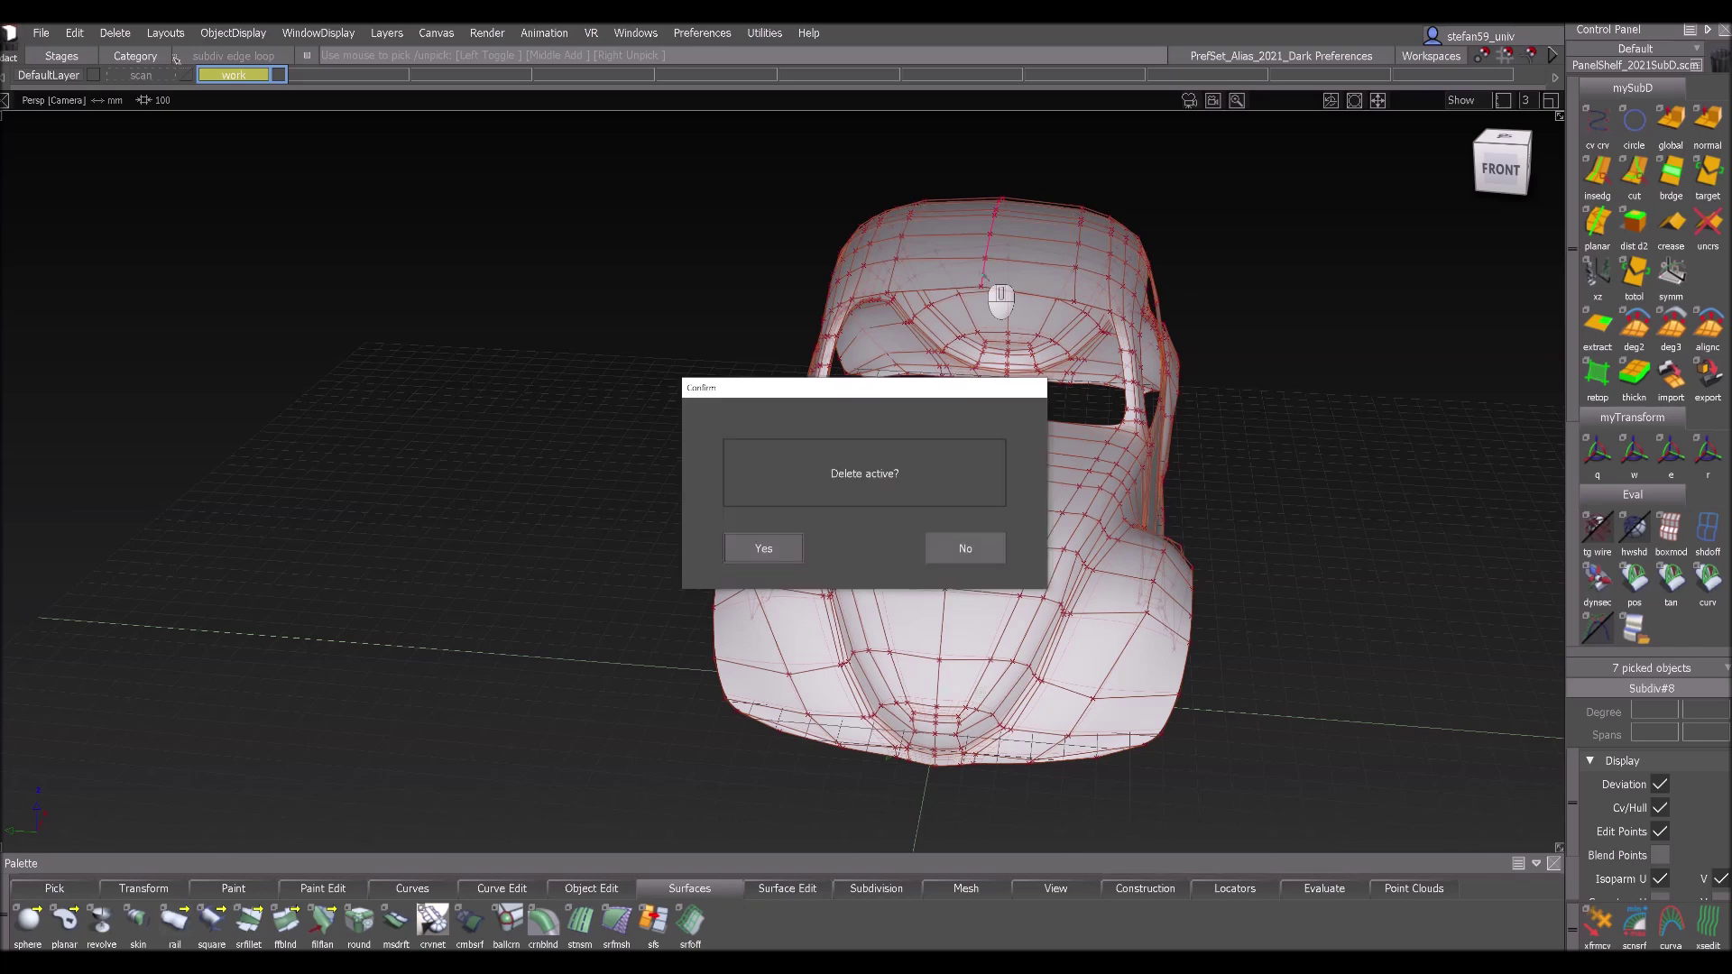
click(763, 549)
alt+shift+drag(974, 532, 1245, 429)
alt+shift+middle_drag(1245, 428, 1193, 382)
alt+shift+right_drag(1194, 382, 1136, 402)
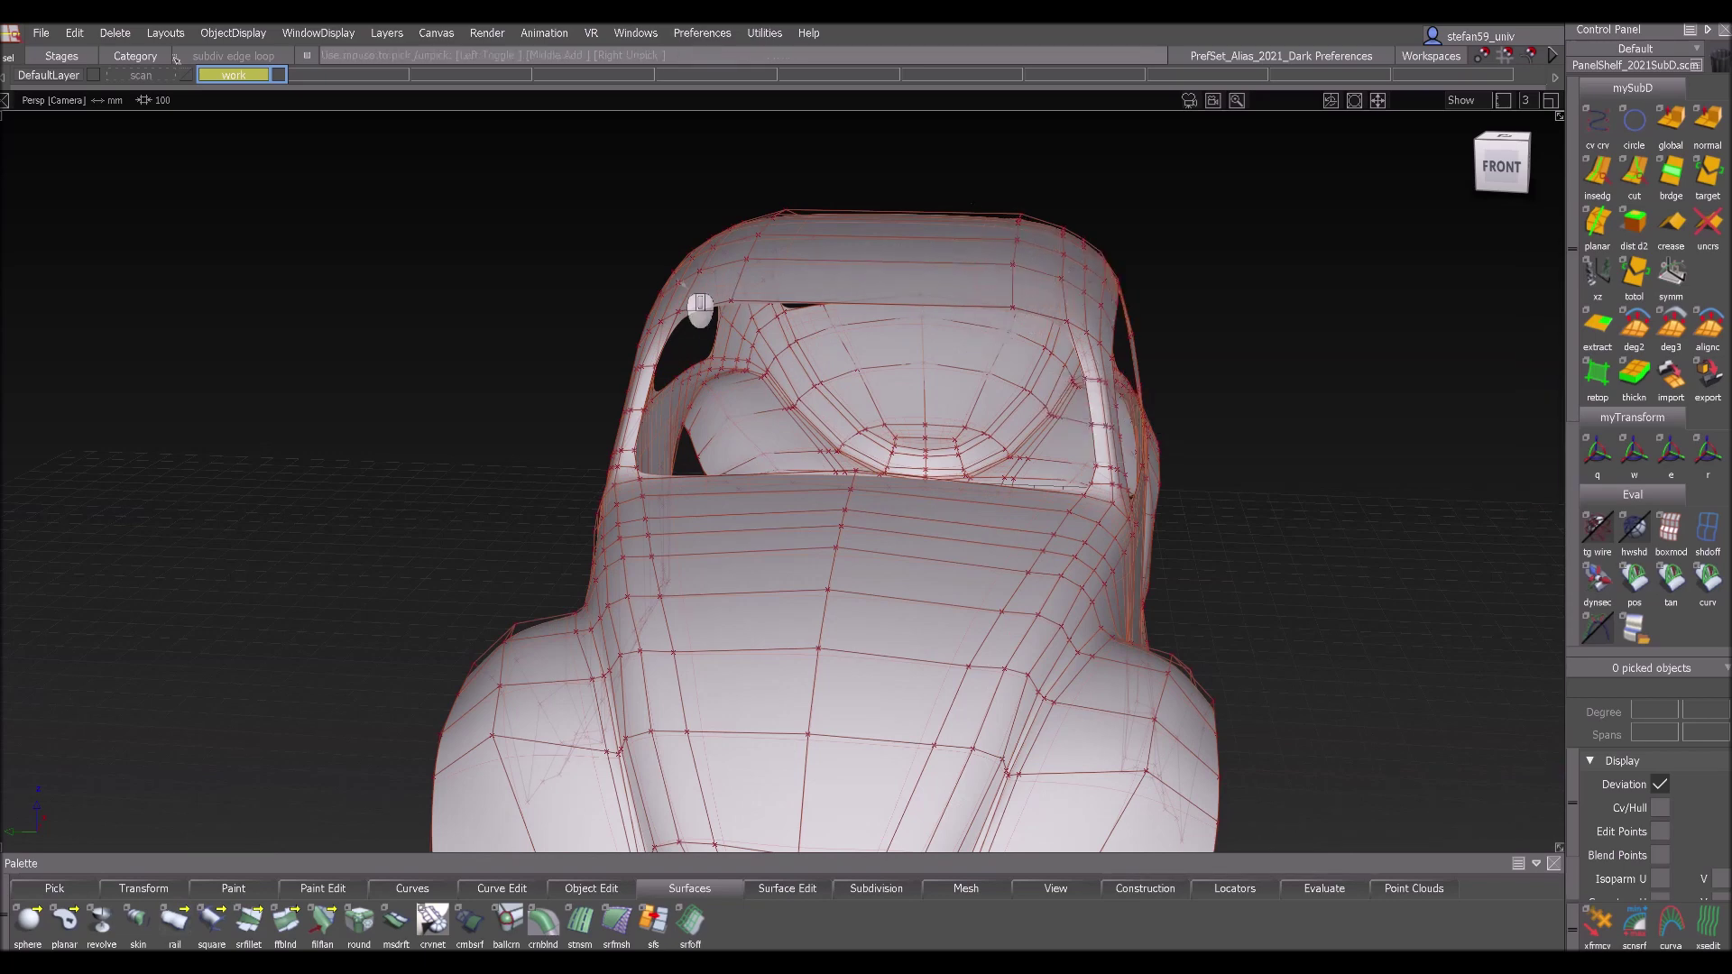
alt+shift+drag(840, 457, 800, 374)
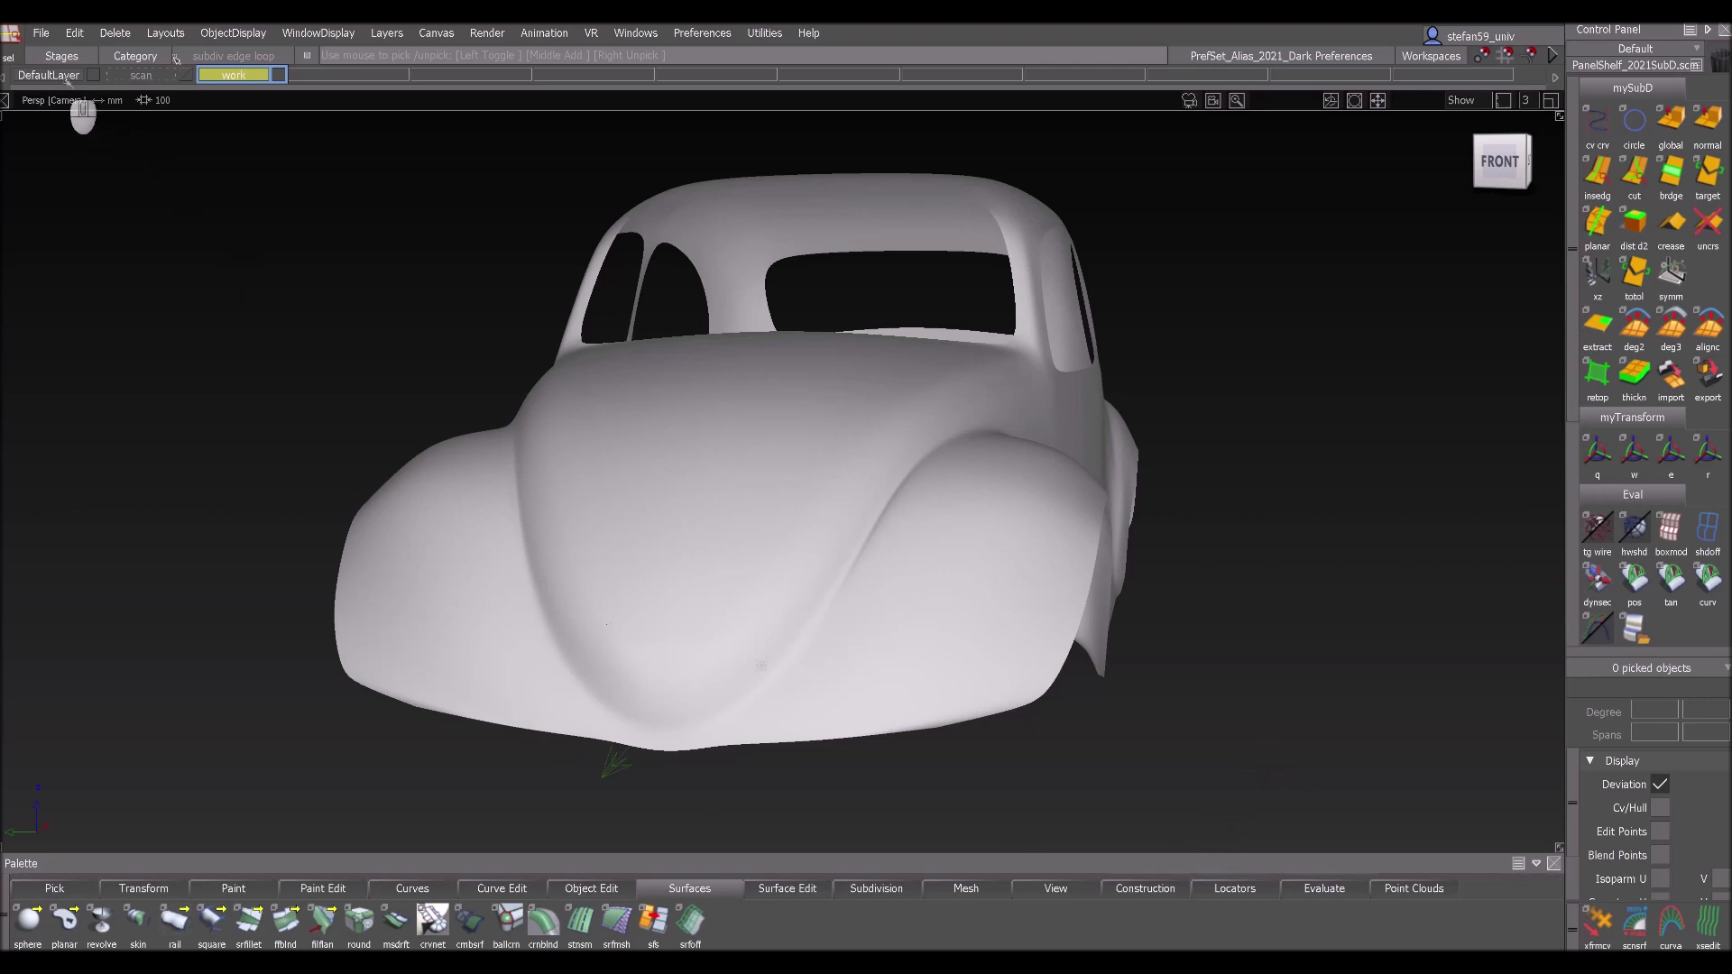
- Switch to the stage Beetle_1200_SubD_Retopo_04.wire and examine the completed car from the front, side and rear
click(83, 61)
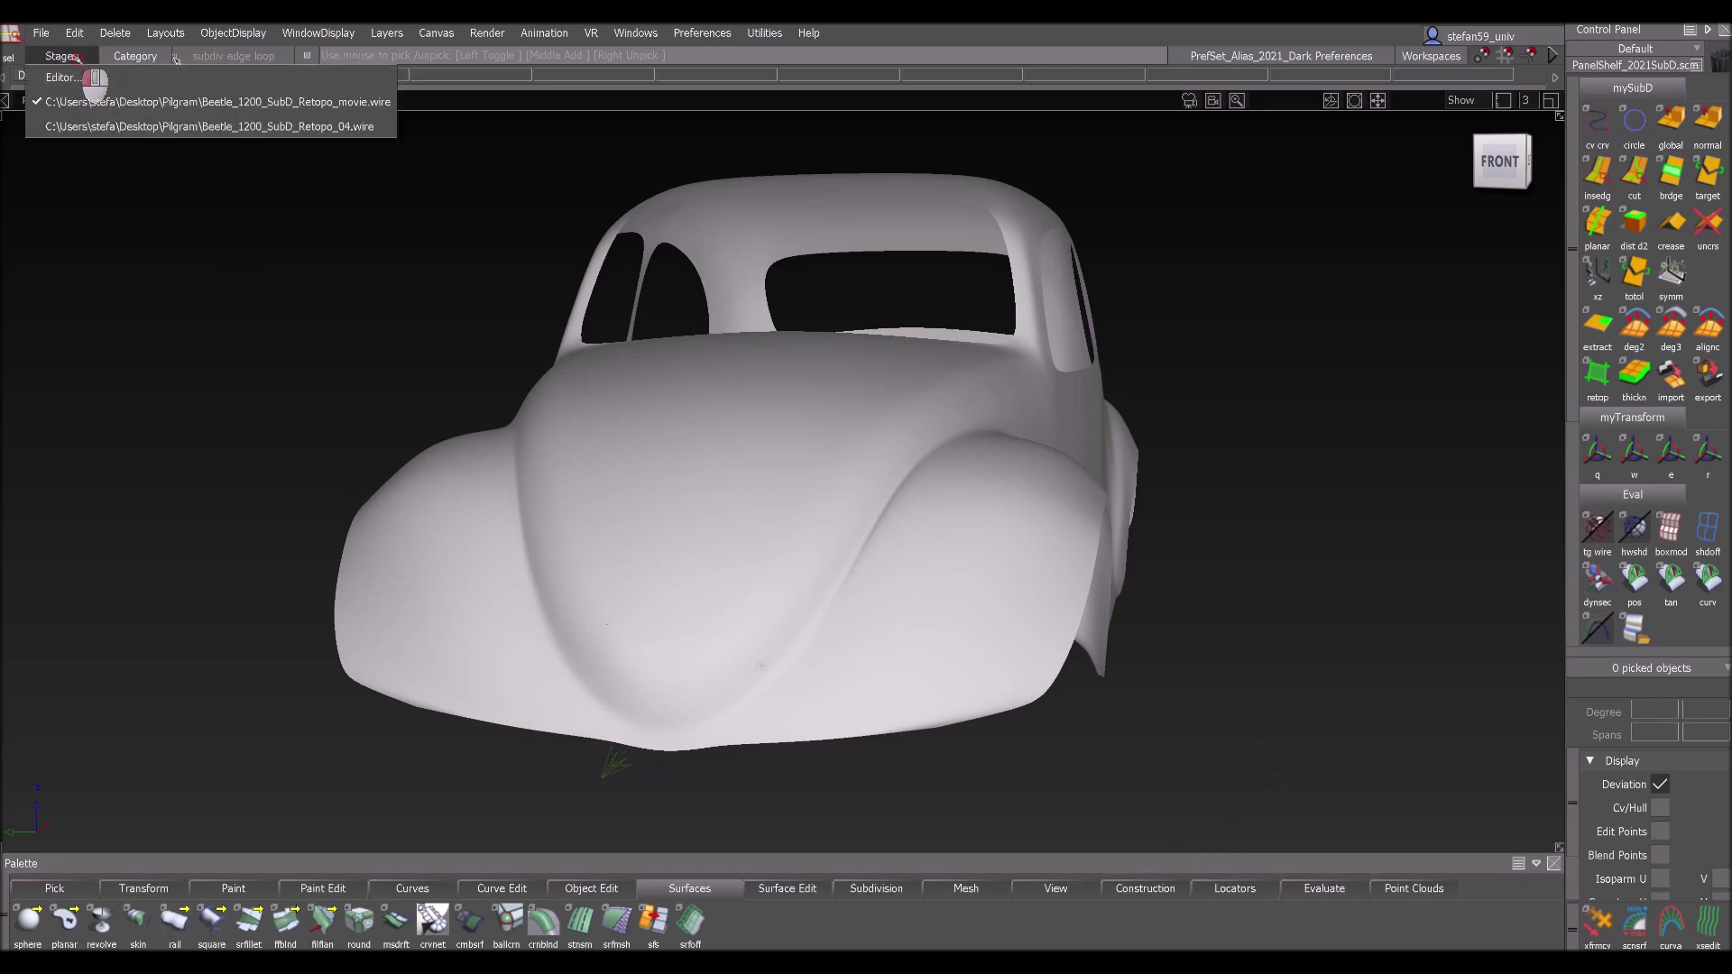
click(89, 123)
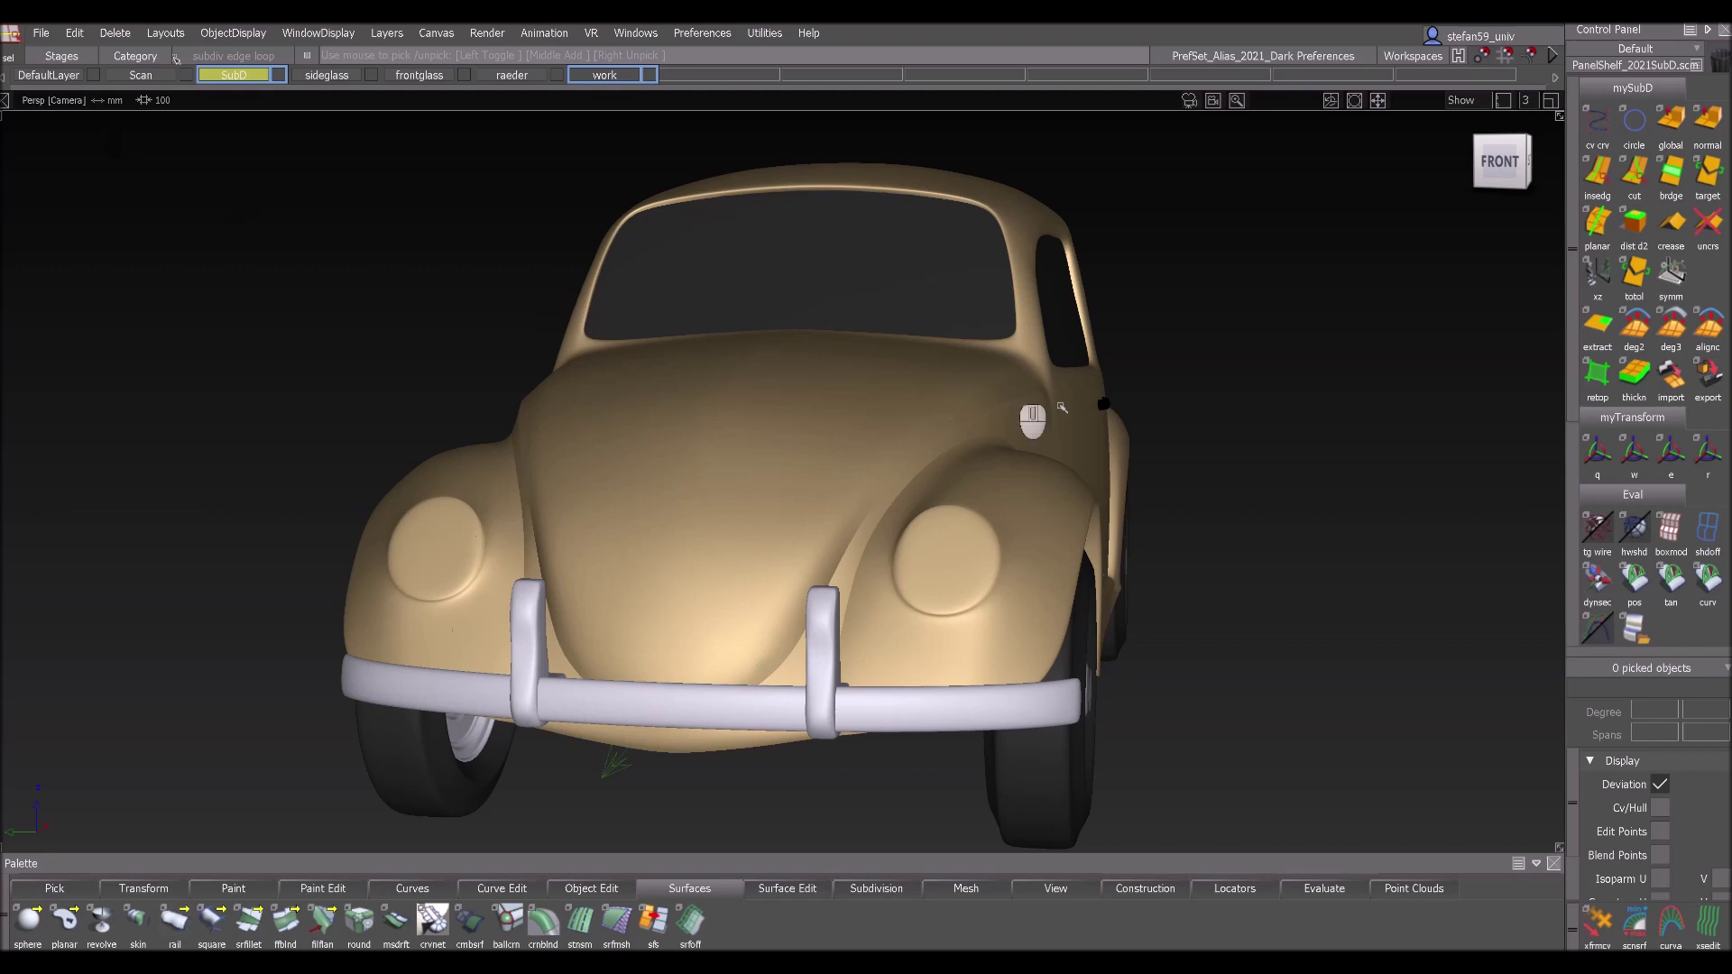
alt+shift+drag(1315, 438, 1163, 424)
alt+shift+middle_drag(1163, 424, 887, 390)
alt+shift+drag(887, 389, 535, 552)
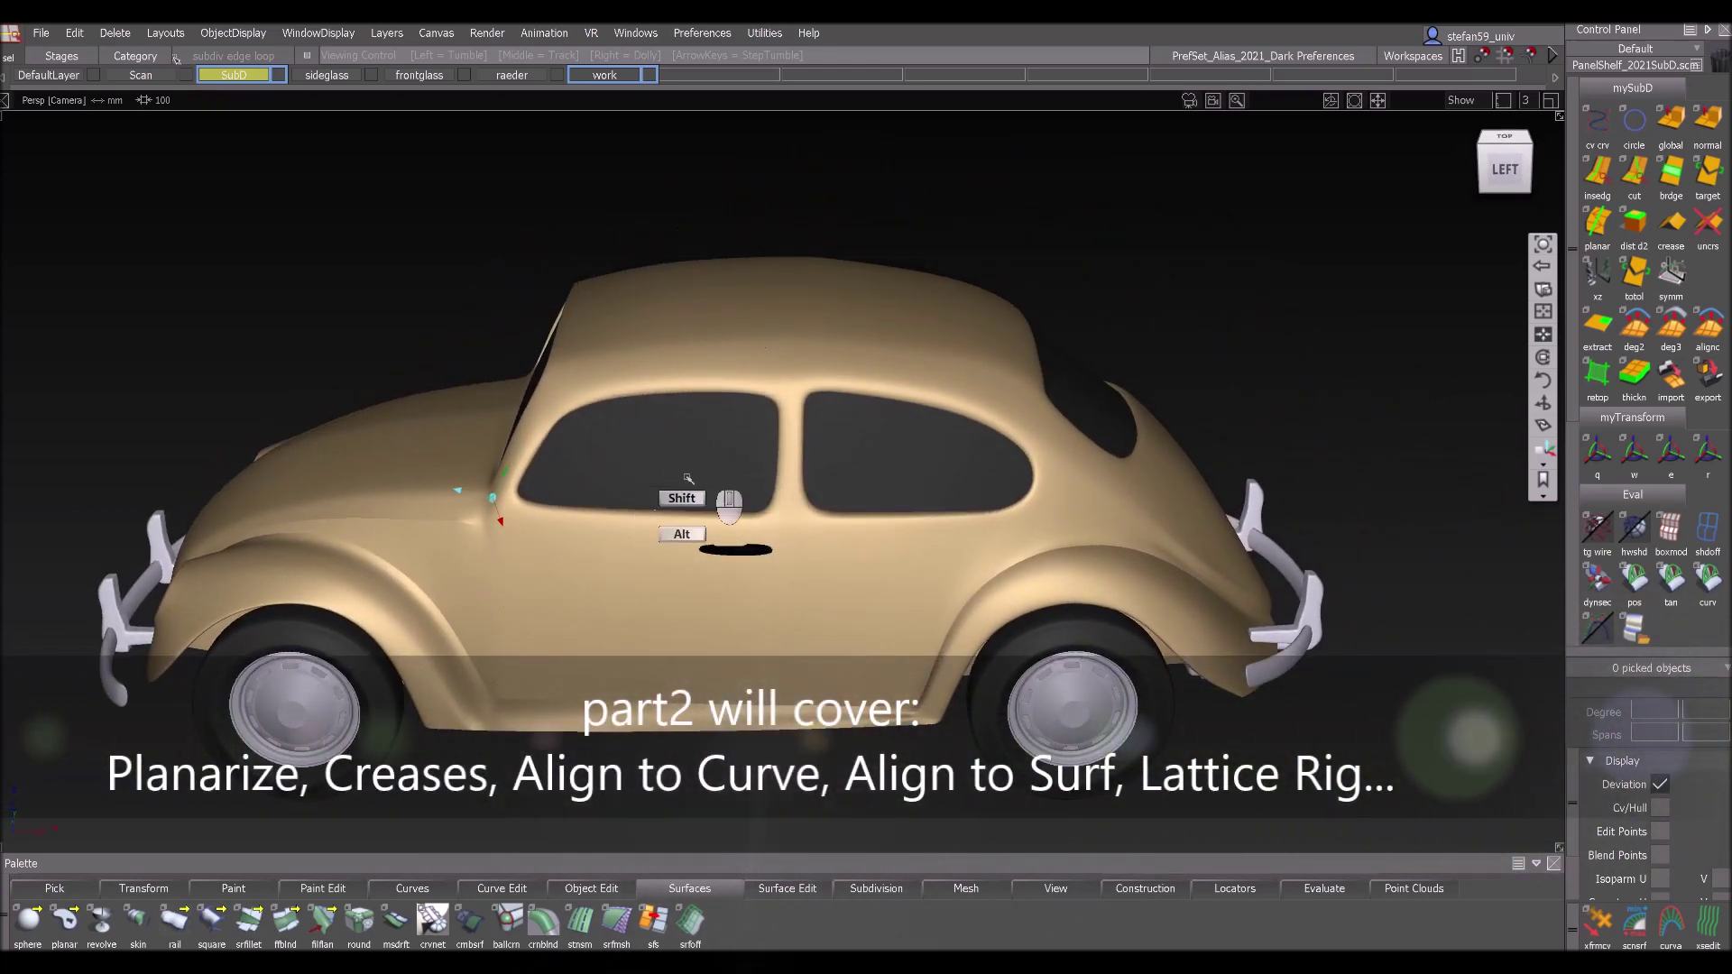
alt+shift+drag(587, 498, 858, 437)
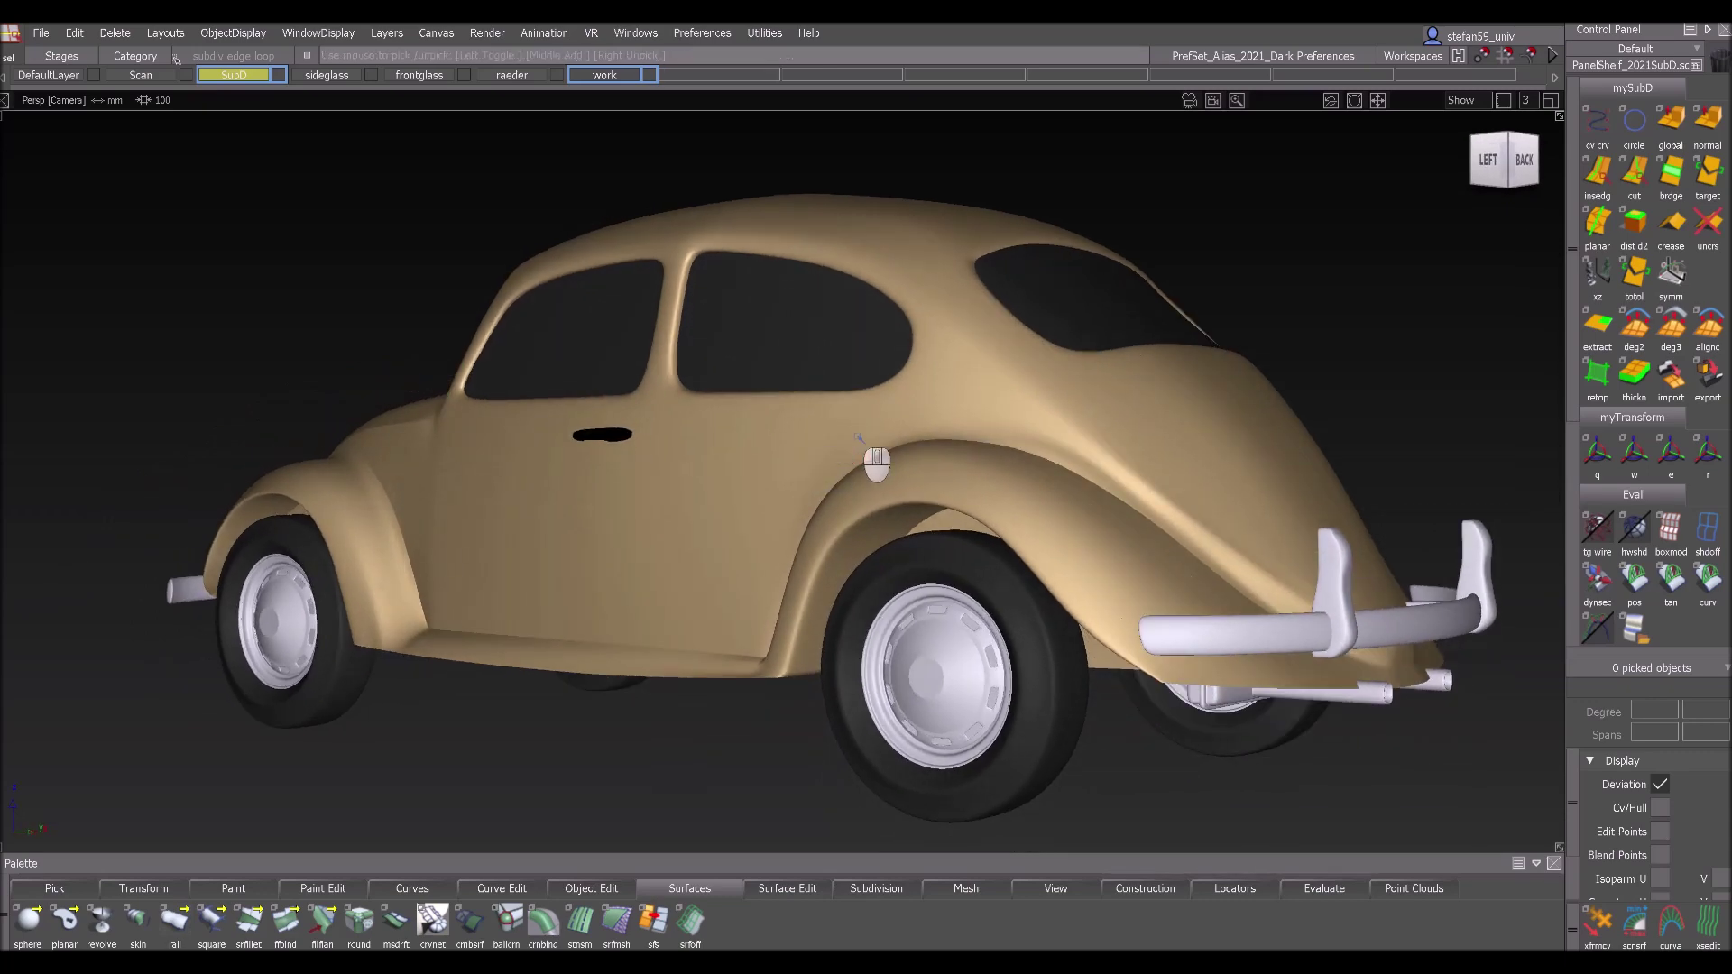